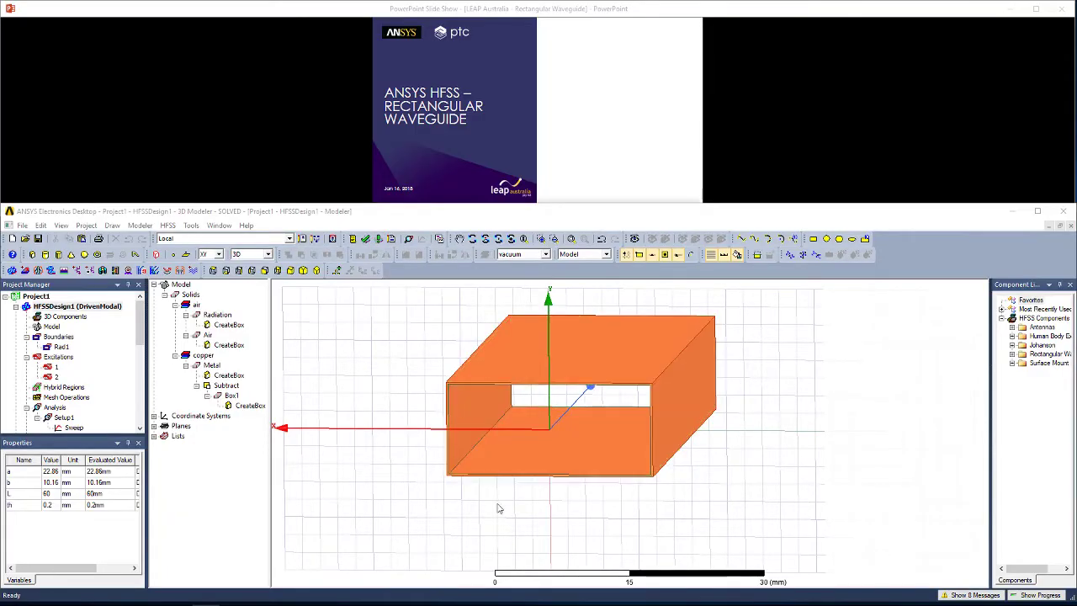
# Step: Show the agenda slide, switch to ANSYS Electronics Desktop and inspect wave port excitations 1 and 2 of the solved waveguide
pyautogui.click(504, 88)
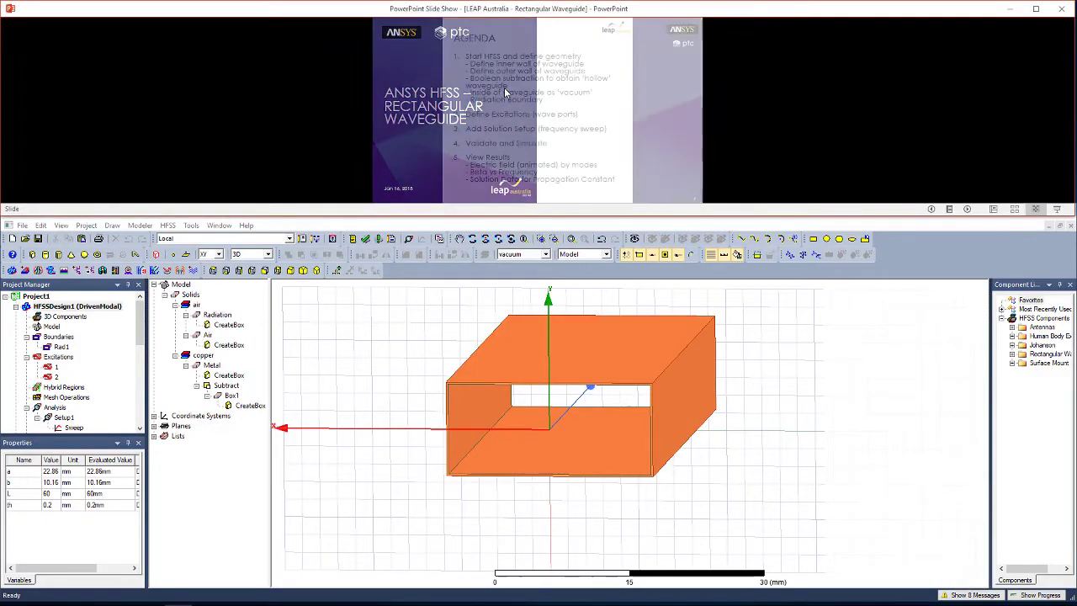
pyautogui.click(504, 87)
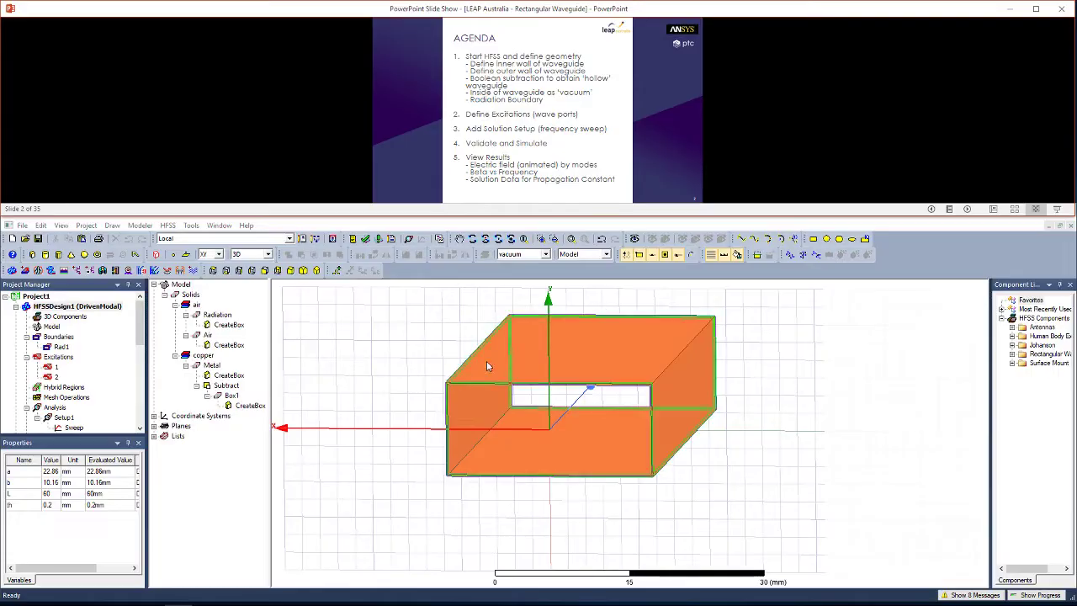
pyautogui.click(56, 368)
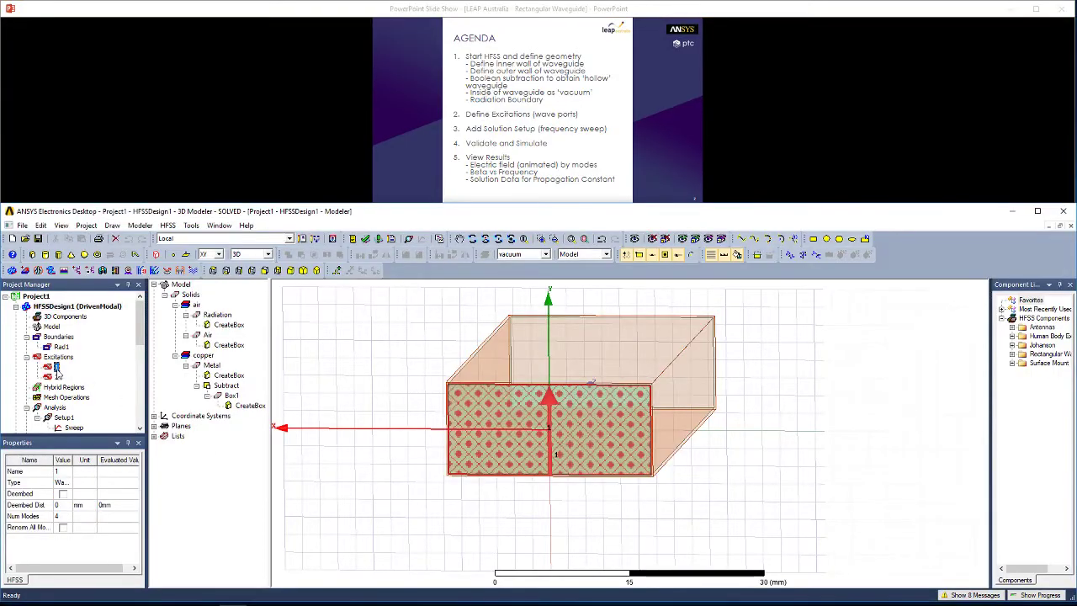
pyautogui.click(56, 377)
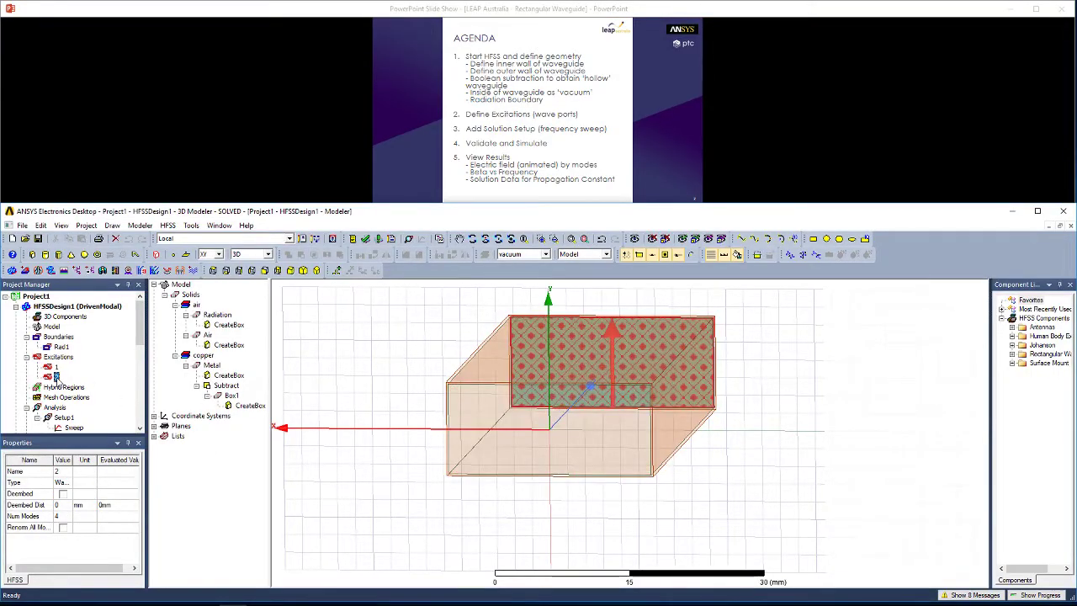
# Step: Inspect the properties of analysis Setup1 and its frequency sweep in the solved project
pyautogui.scroll(-1, 59, 386)
pyautogui.click(63, 387)
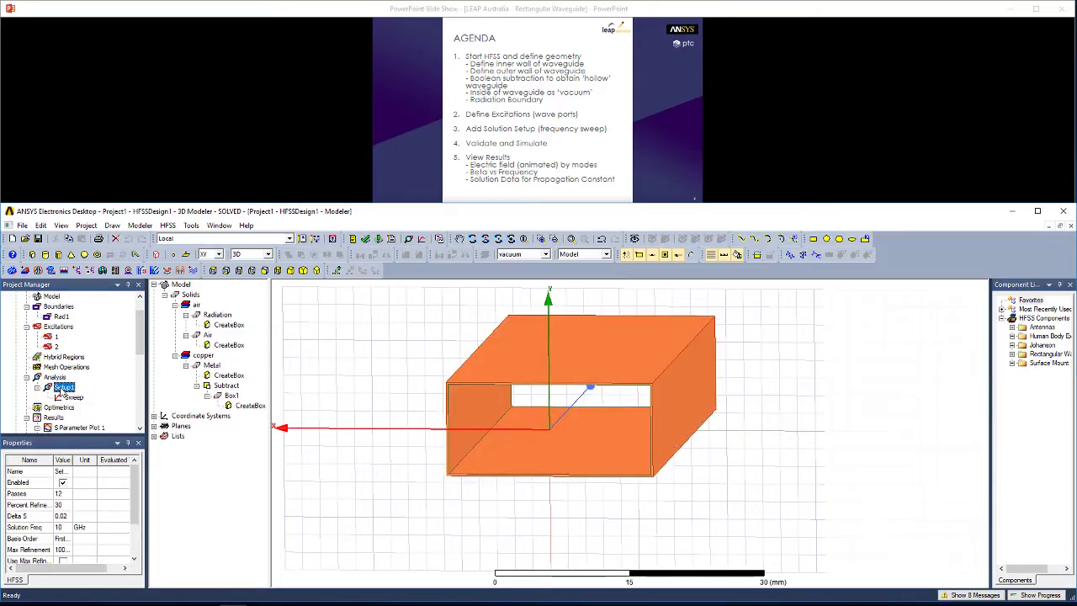
pyautogui.scroll(-1, 63, 392)
pyautogui.click(74, 368)
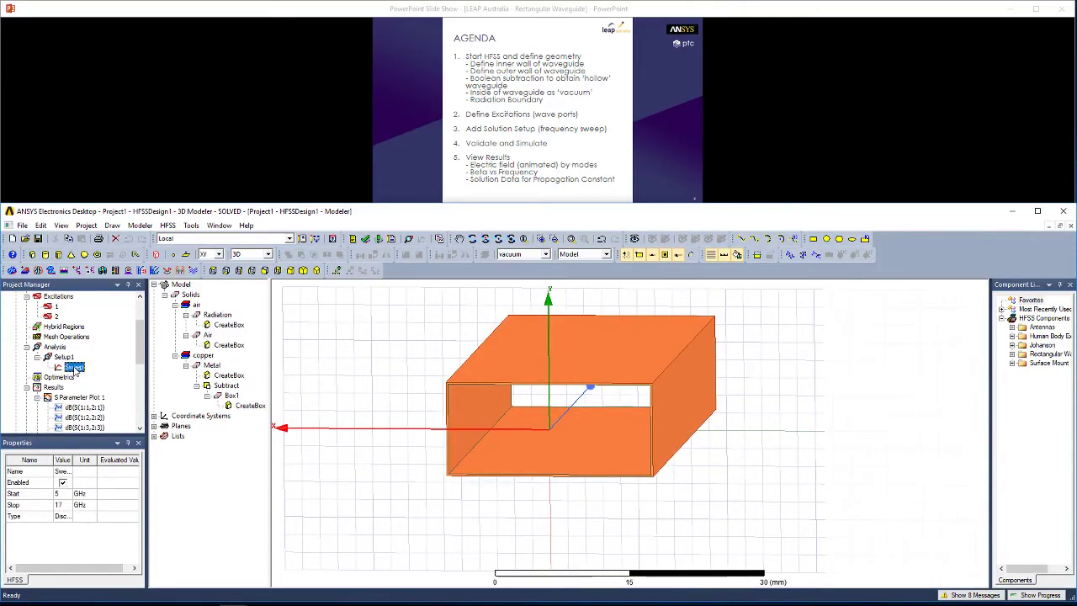
# Step: Display the Mag_E1 and Vector_E1 electric field overlays on the solved waveguide
pyautogui.scroll(-1, 76, 374)
pyautogui.scroll(-1, 370, 438)
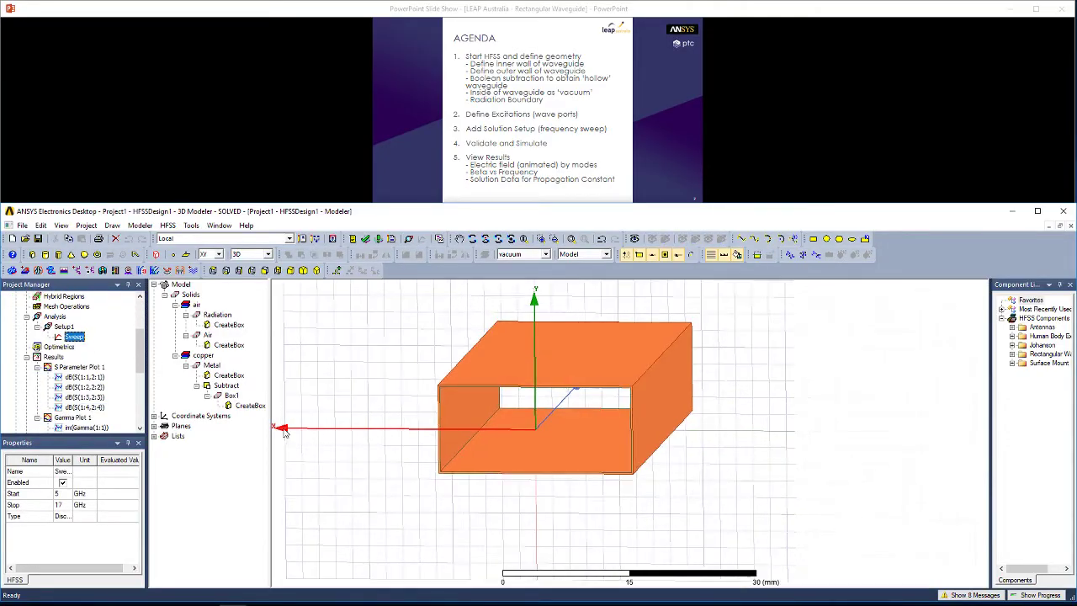
pyautogui.moveTo(140, 372); pyautogui.dragTo(114, 412)
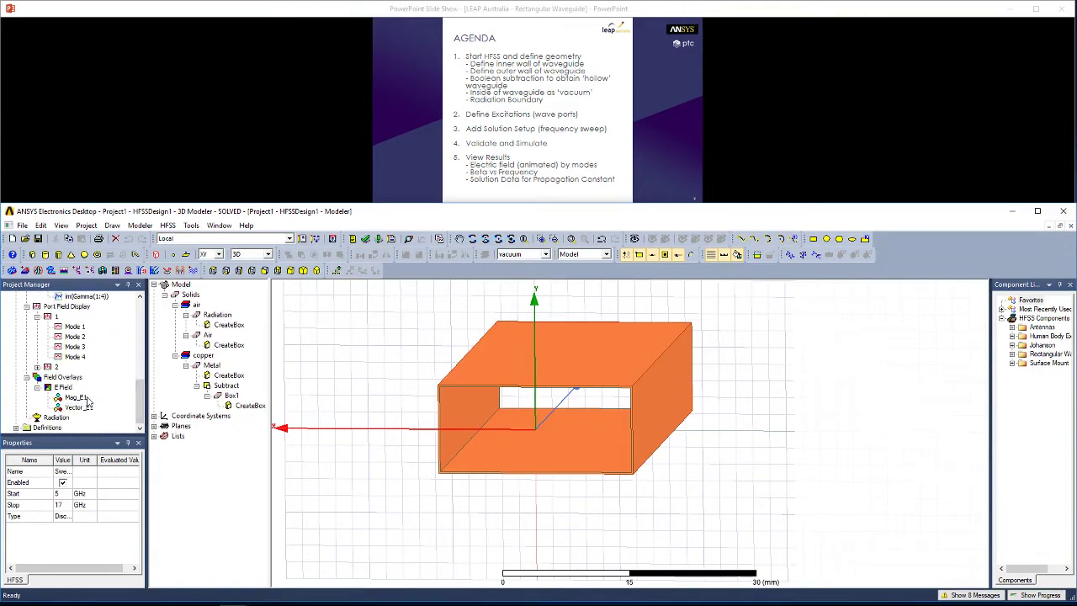
pyautogui.click(78, 398)
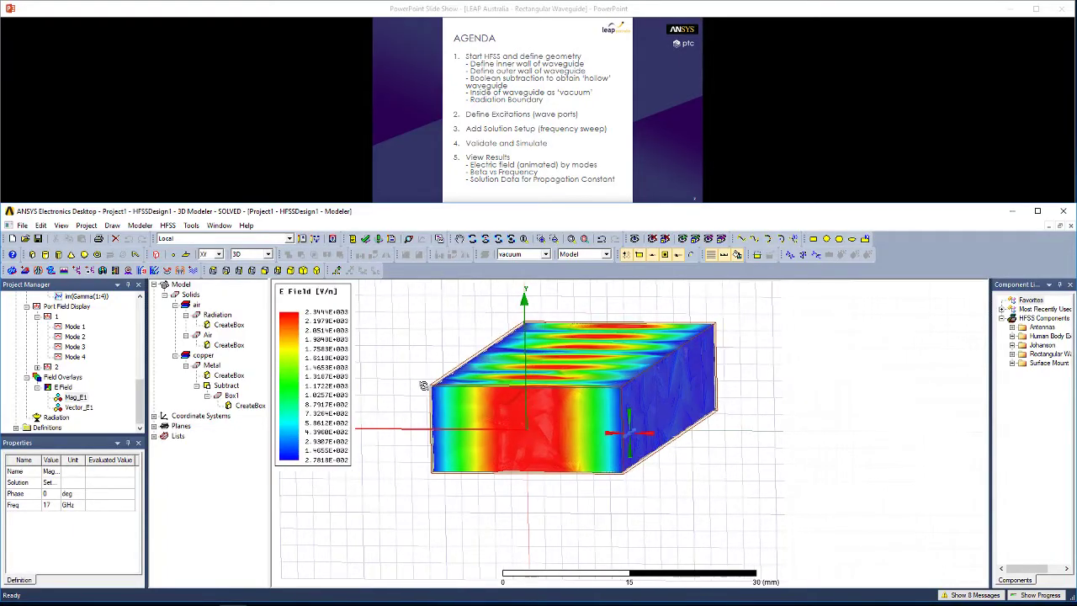
pyautogui.click(73, 408)
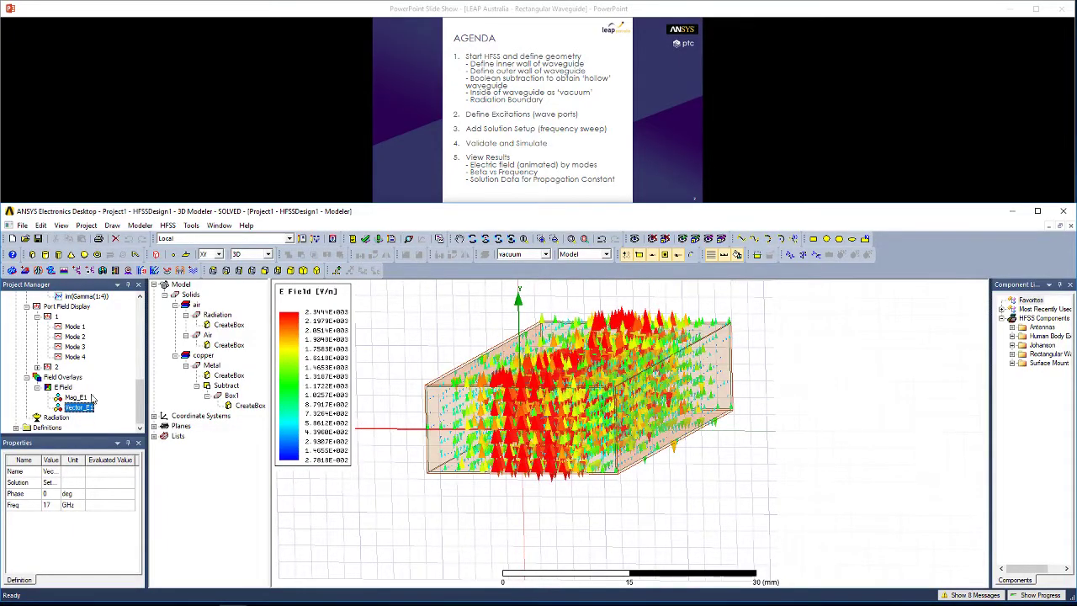
# Step: Open S Parameter Plot 1 and show the Rectangular Waveguide WR-90 slide with the cutoff frequencies
pyautogui.scroll(2, 88, 329)
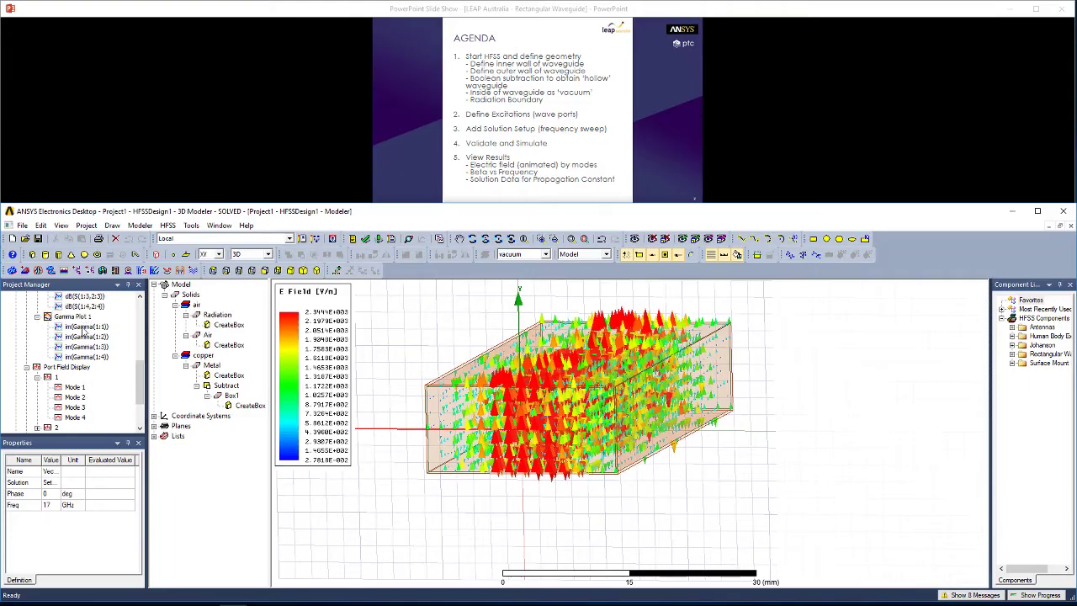
pyautogui.scroll(1, 84, 333)
pyautogui.doubleClick(81, 297)
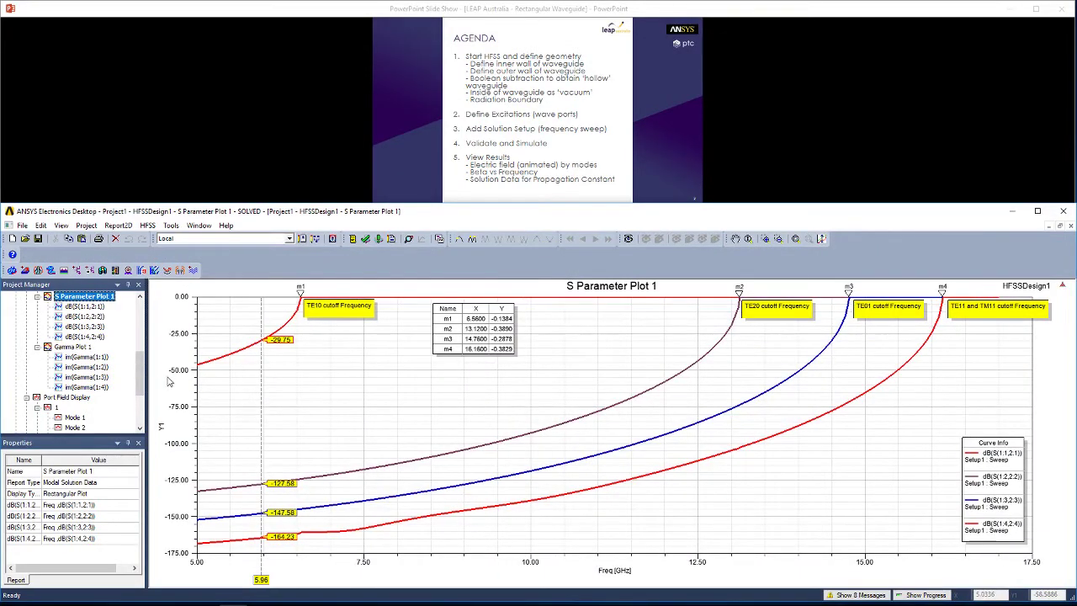
pyautogui.click(614, 139)
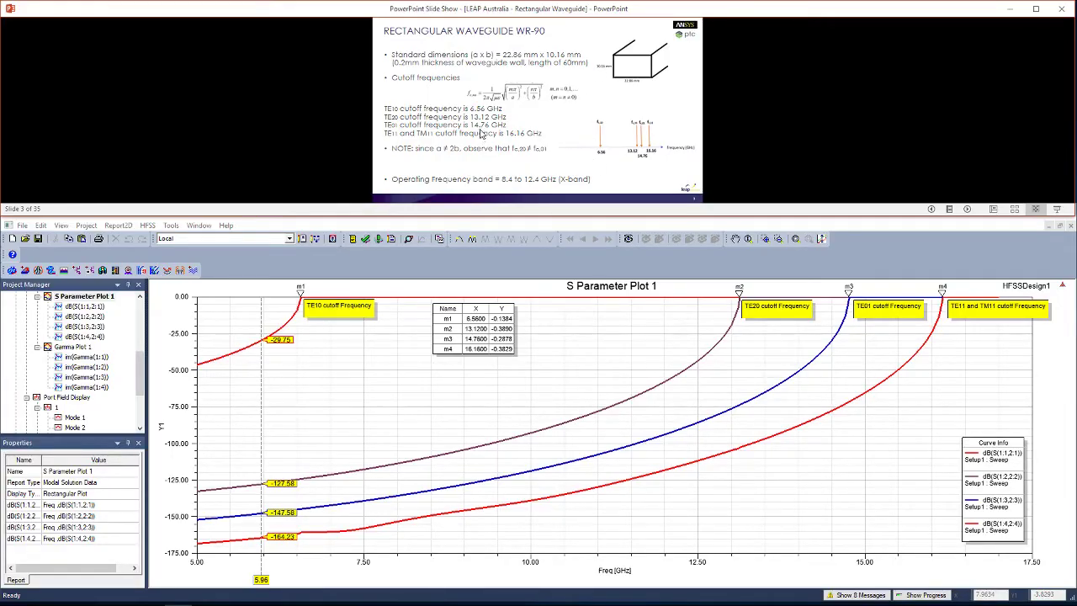
# Step: Advance to the Start HFSS Project slide and insert an HFSS design into the Rectangular Waveguide project
pyautogui.click(774, 132)
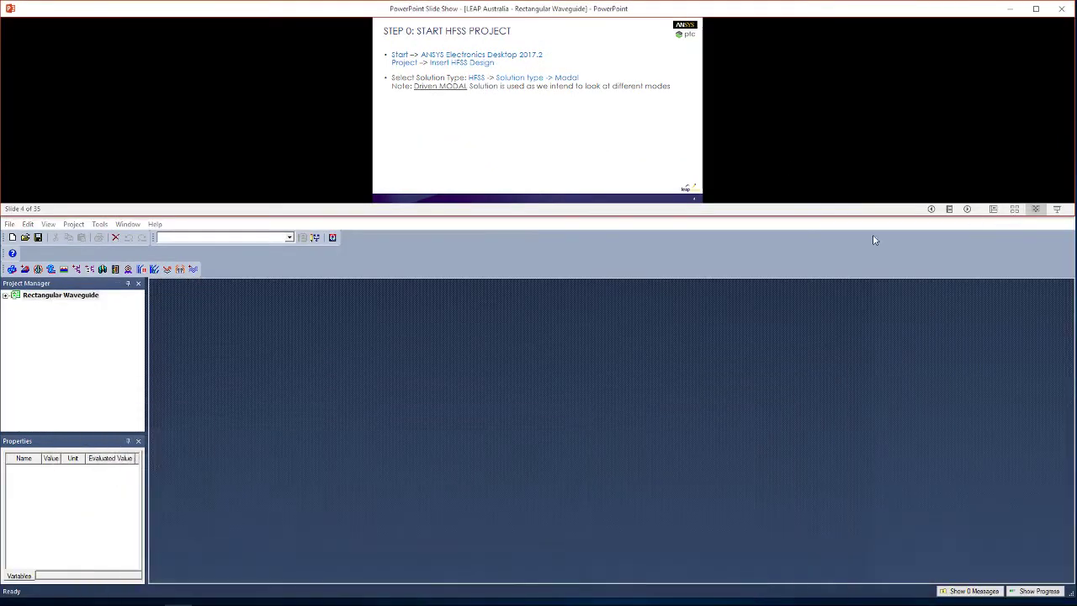
pyautogui.click(493, 328)
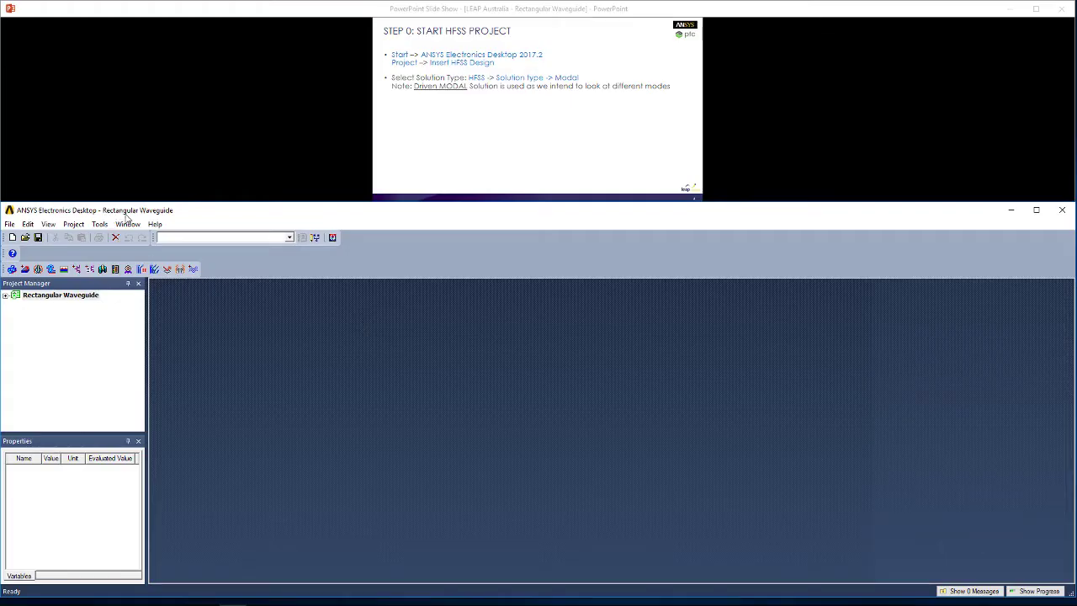
pyautogui.click(74, 224)
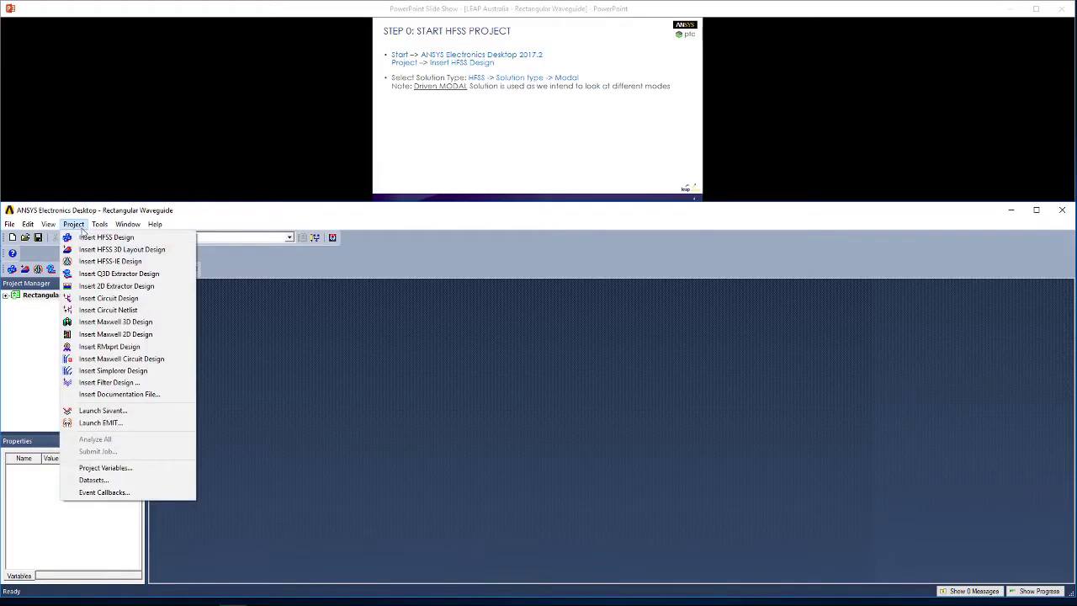
pyautogui.click(95, 236)
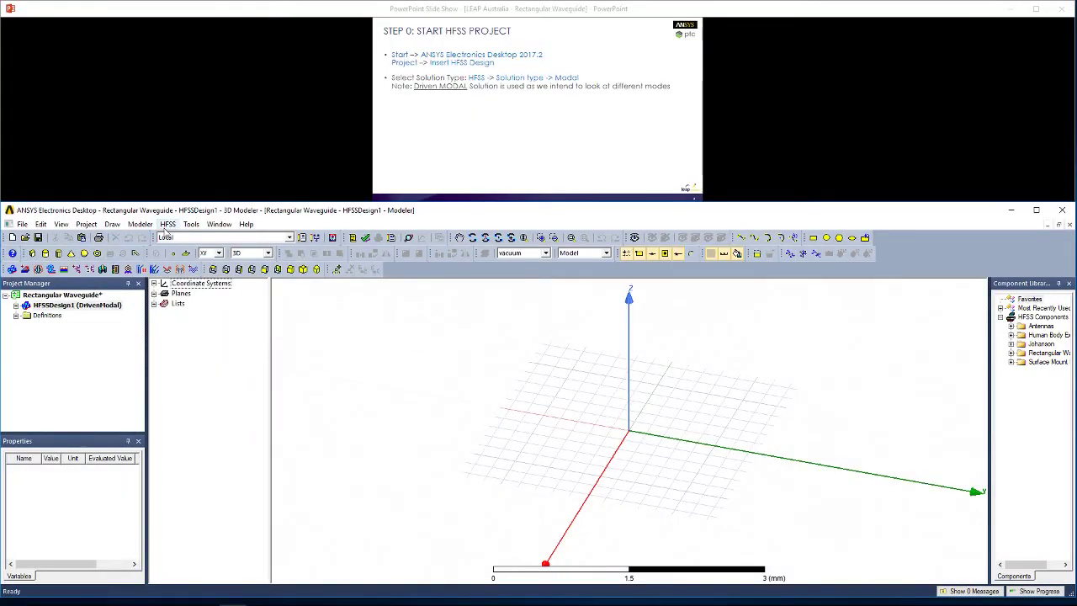
# Step: Confirm the design's solution type as Modal with the Network Analysis driven option
pyautogui.click(167, 224)
pyautogui.click(197, 237)
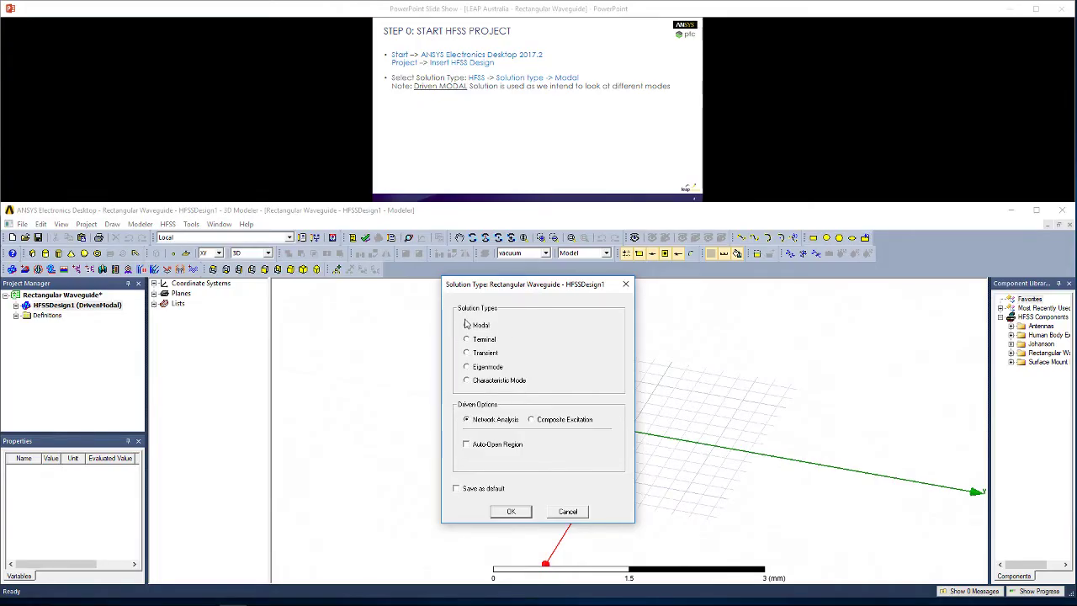
pyautogui.click(511, 514)
# Step: Advance to the inner wall slide and draw a box about 1.6 × 1.4 × 0.8 mm around the origin on the XY plane
pyautogui.click(544, 147)
pyautogui.click(543, 147)
pyautogui.click(314, 396)
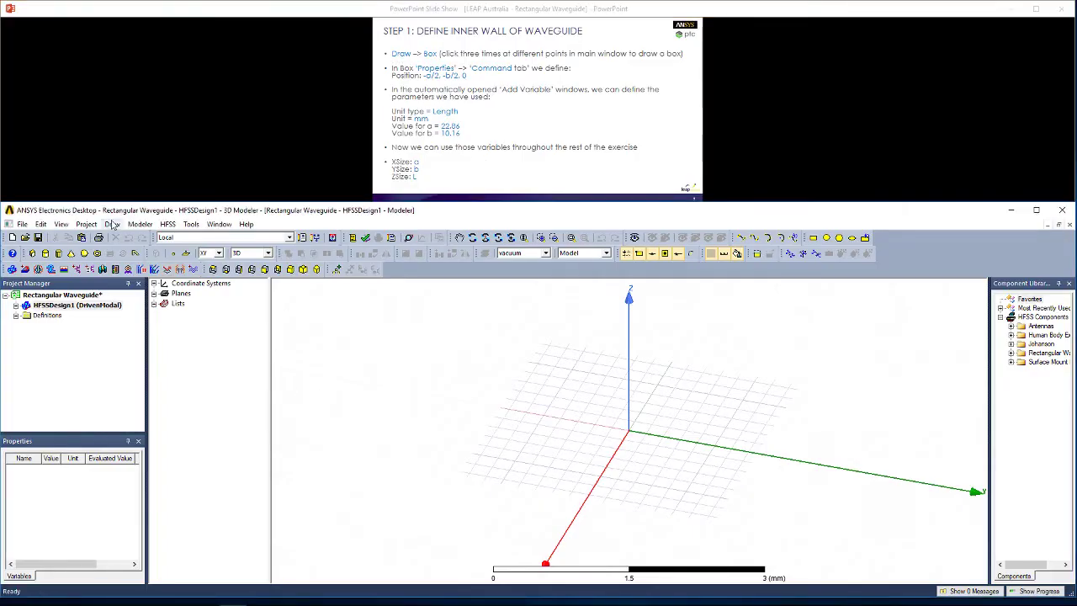
pyautogui.click(112, 223)
pyautogui.click(385, 349)
pyautogui.click(38, 269)
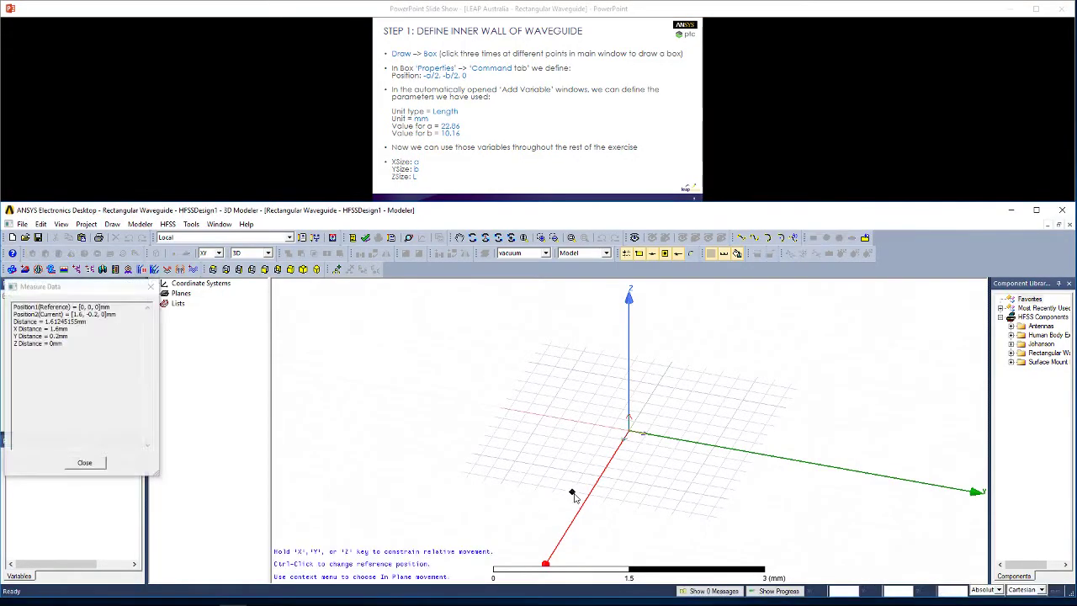
pyautogui.click(577, 391)
pyautogui.click(652, 486)
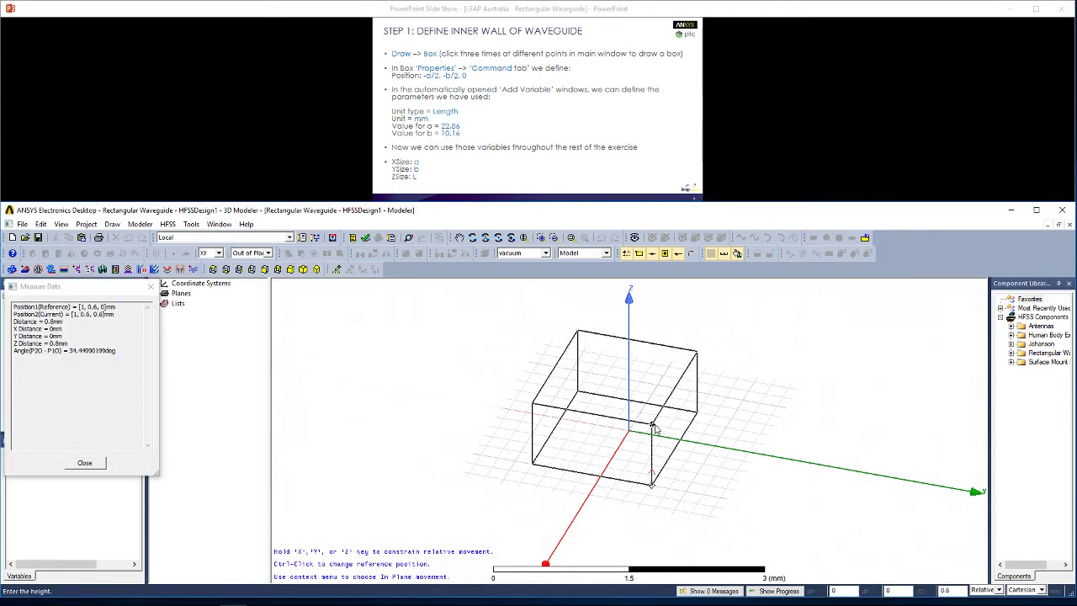
pyautogui.click(654, 427)
# Step: Set the box's position to -a/2, -b/2, 0
pyautogui.click(421, 367)
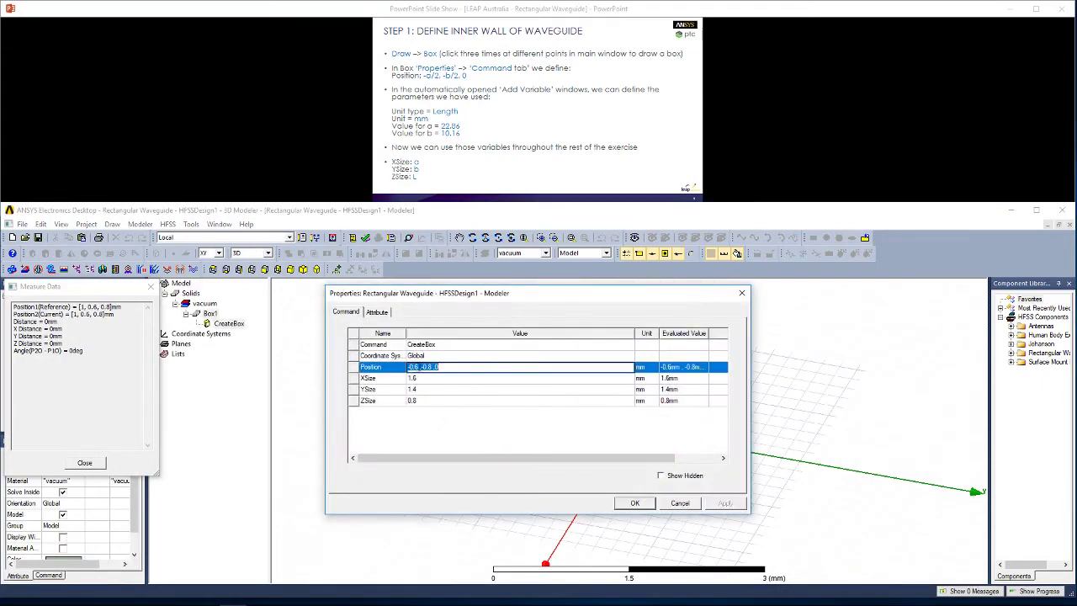
pyautogui.click(410, 367)
pyautogui.press('Delete')
pyautogui.press('Delete')
pyautogui.press('Delete')
pyautogui.press('Delete')
pyautogui.write('a/2')
pyautogui.click(433, 423)
# Step: Define variable a with unit type Length, unit mm and value 22.86
pyautogui.click(527, 367)
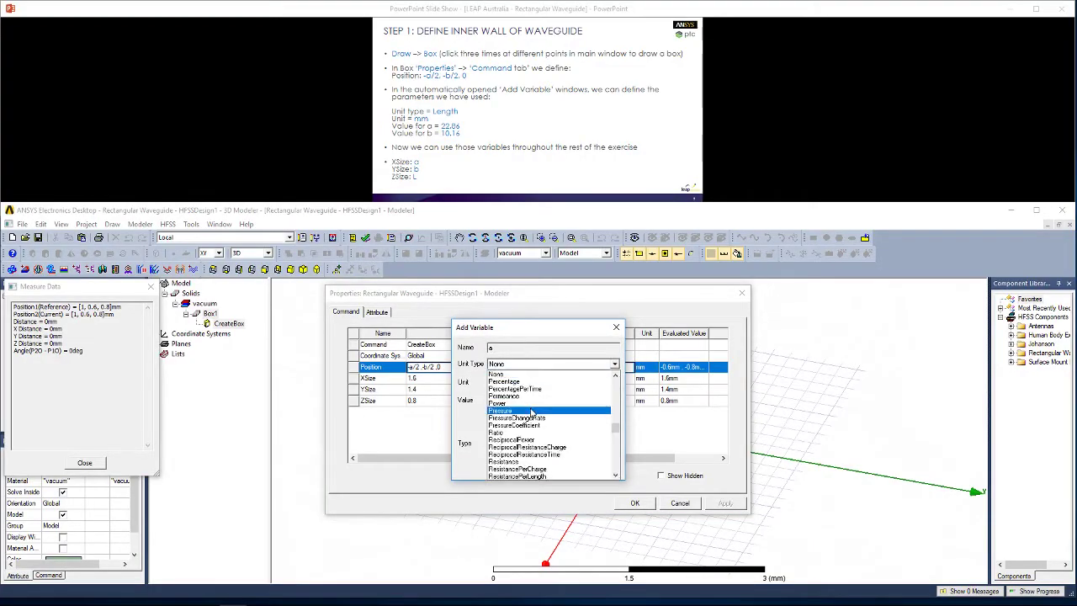
pyautogui.scroll(-8, 509, 421)
pyautogui.click(509, 418)
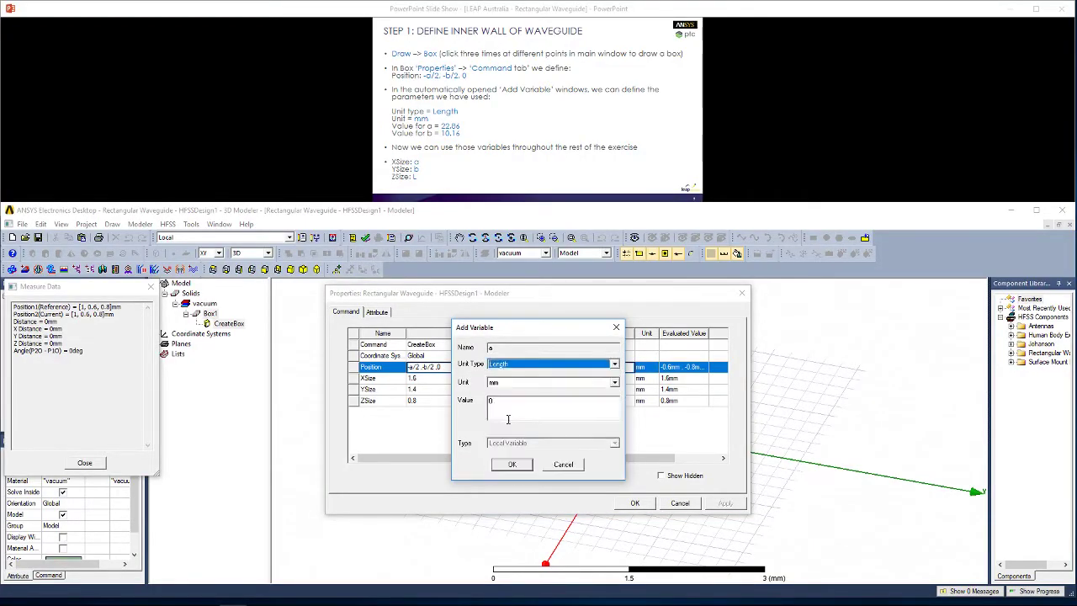
pyautogui.click(505, 408)
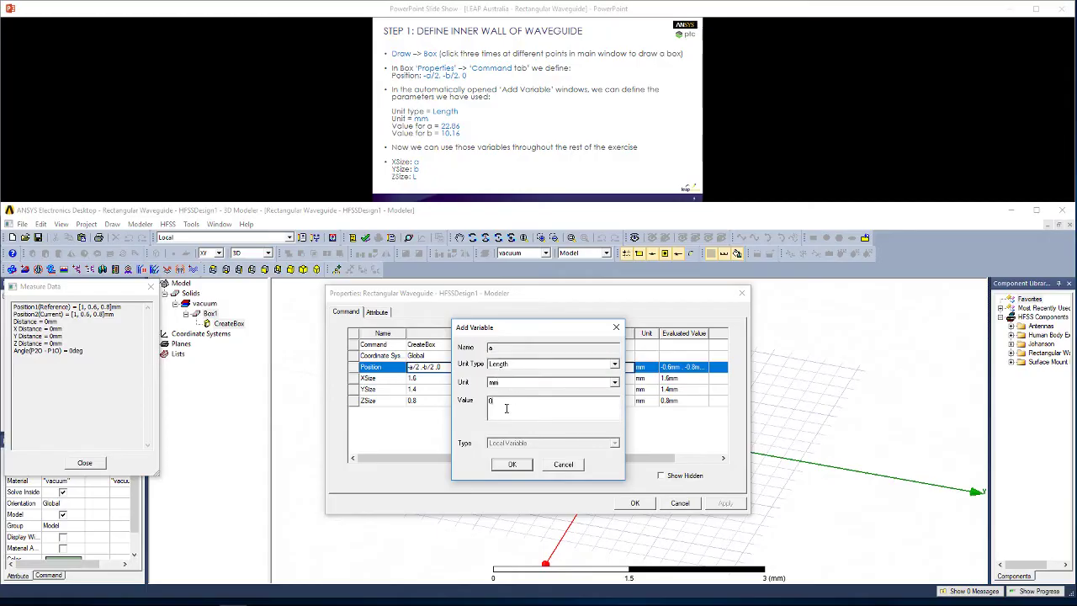
pyautogui.click(512, 465)
# Step: Define variable b with unit type Length, unit mm and value 10.16
pyautogui.click(509, 366)
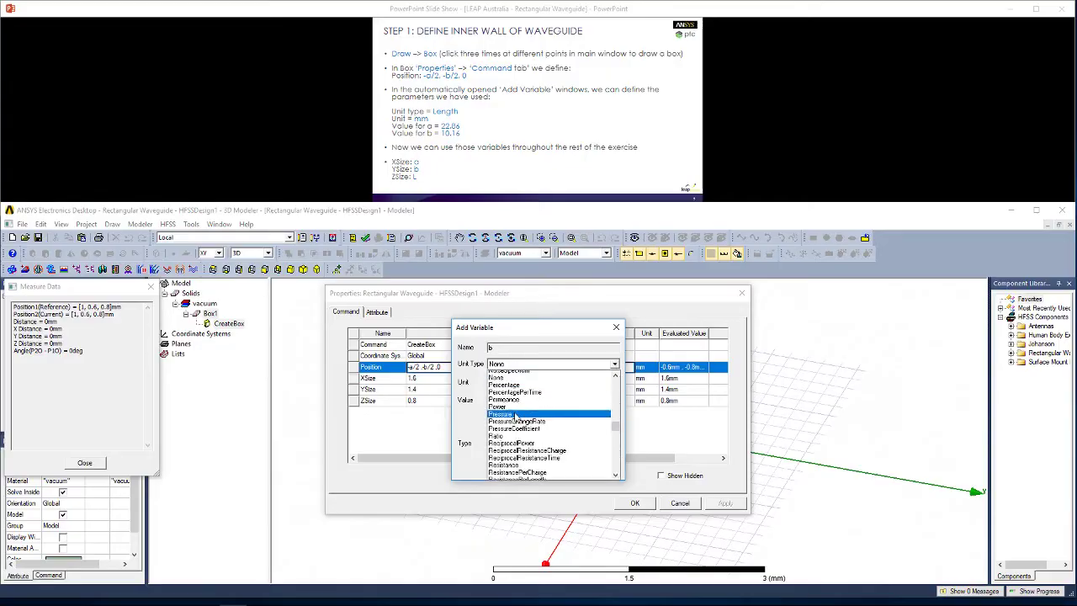
pyautogui.scroll(-8, 508, 400)
pyautogui.click(509, 397)
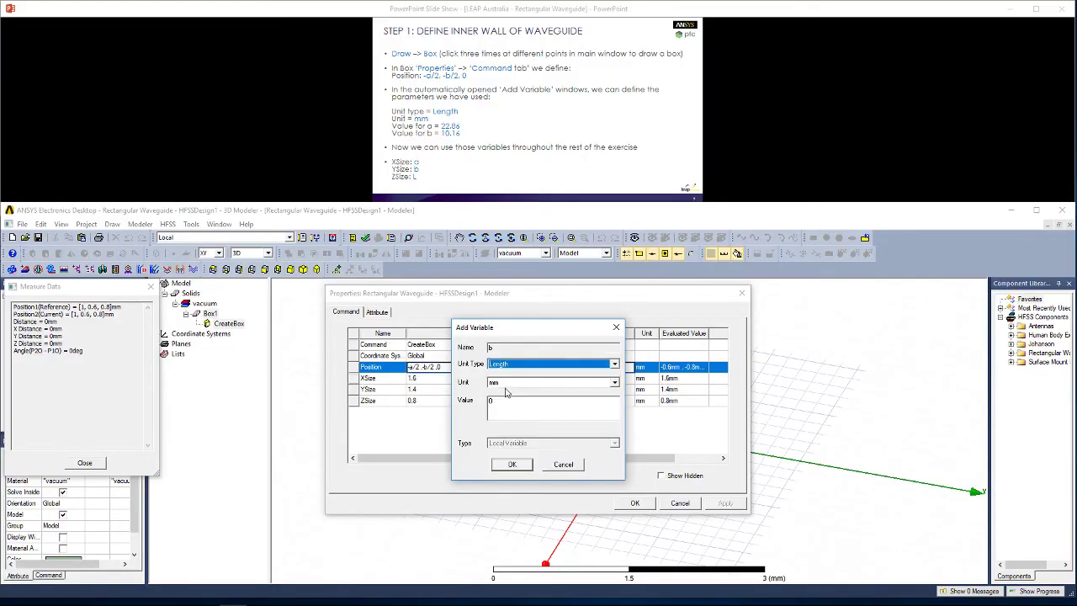
pyautogui.click(502, 412)
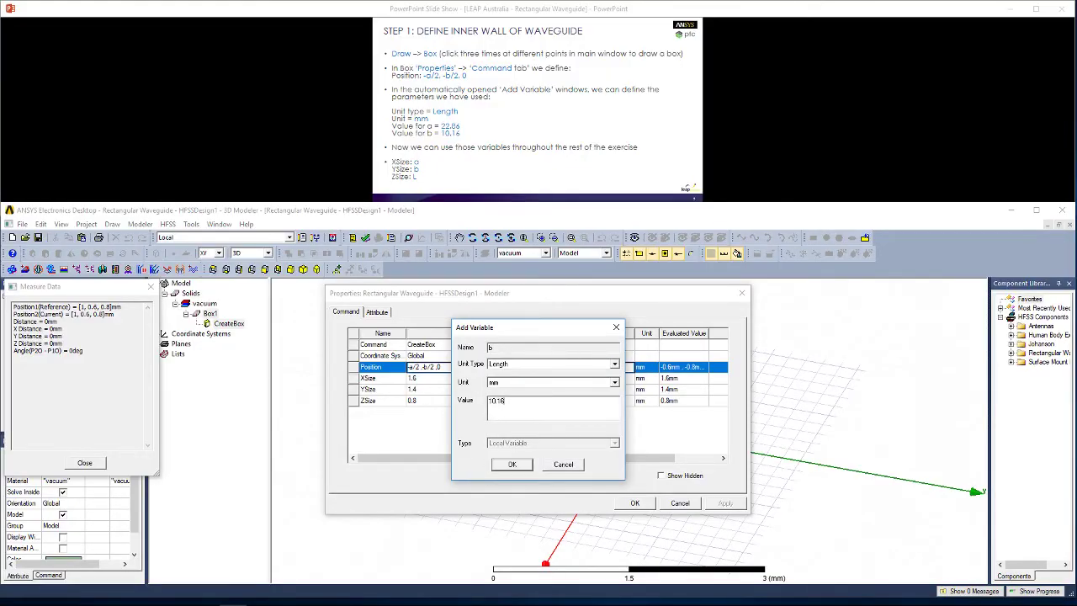
pyautogui.write('10.16')
pyautogui.click(512, 465)
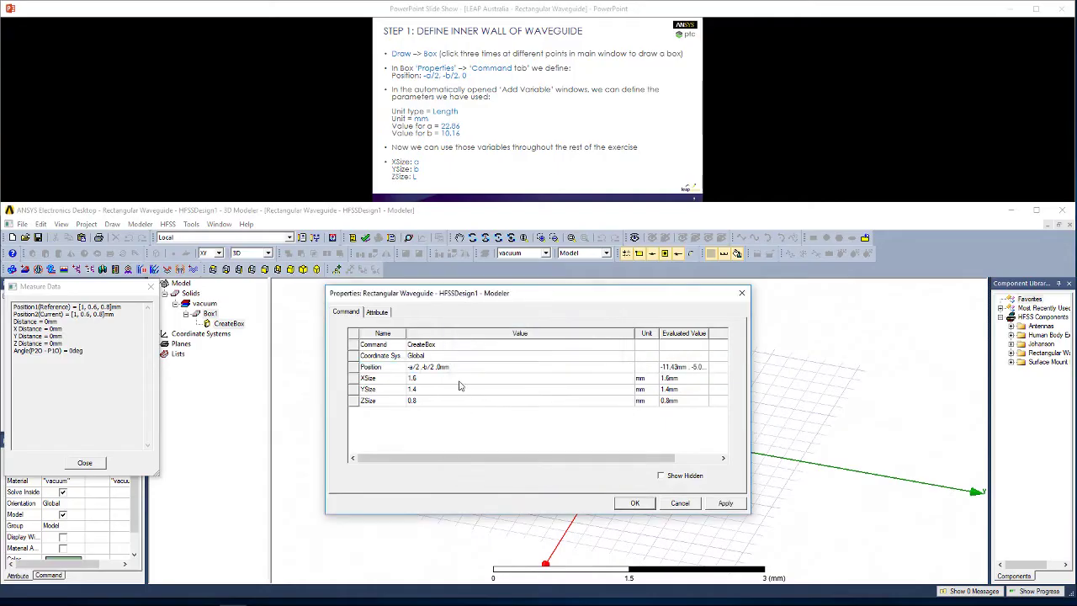
# Step: Set the box's XSize to a and its YSize to b
pyautogui.click(451, 379)
pyautogui.click(451, 379)
pyautogui.write('a')
pyautogui.click(447, 390)
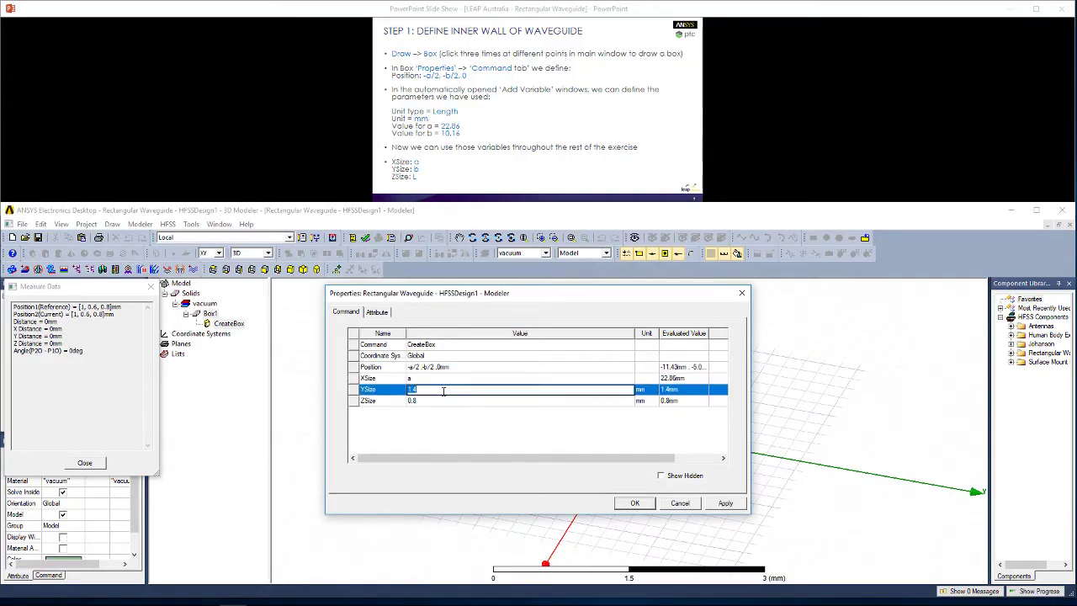
pyautogui.write('b')
# Step: Set the box's ZSize to L, define L as a Length variable of 60 mm, and apply the box properties
pyautogui.click(449, 401)
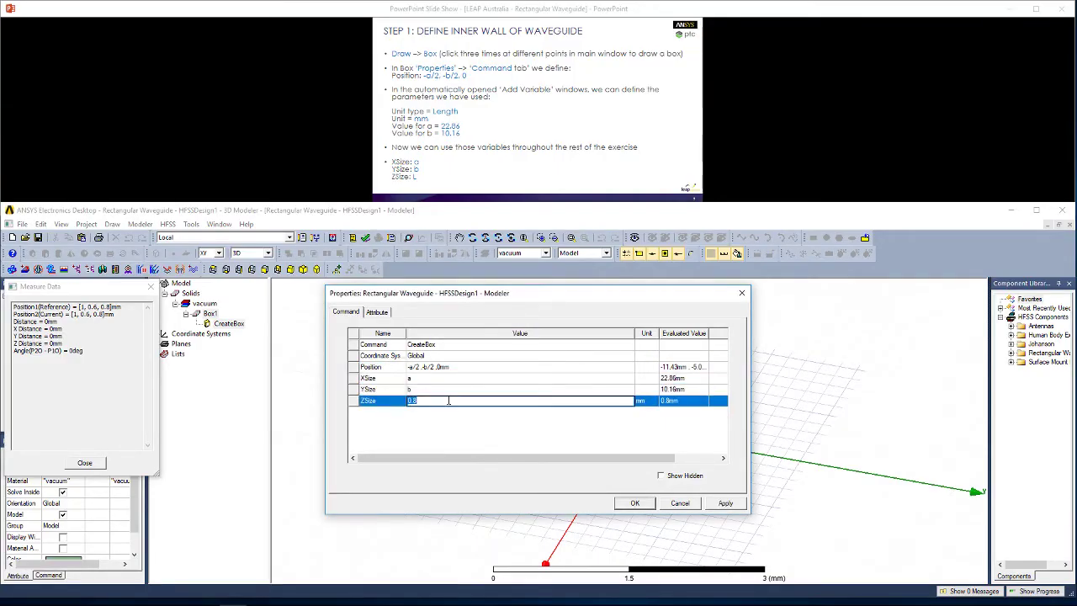
pyautogui.write('L')
pyautogui.click(547, 151)
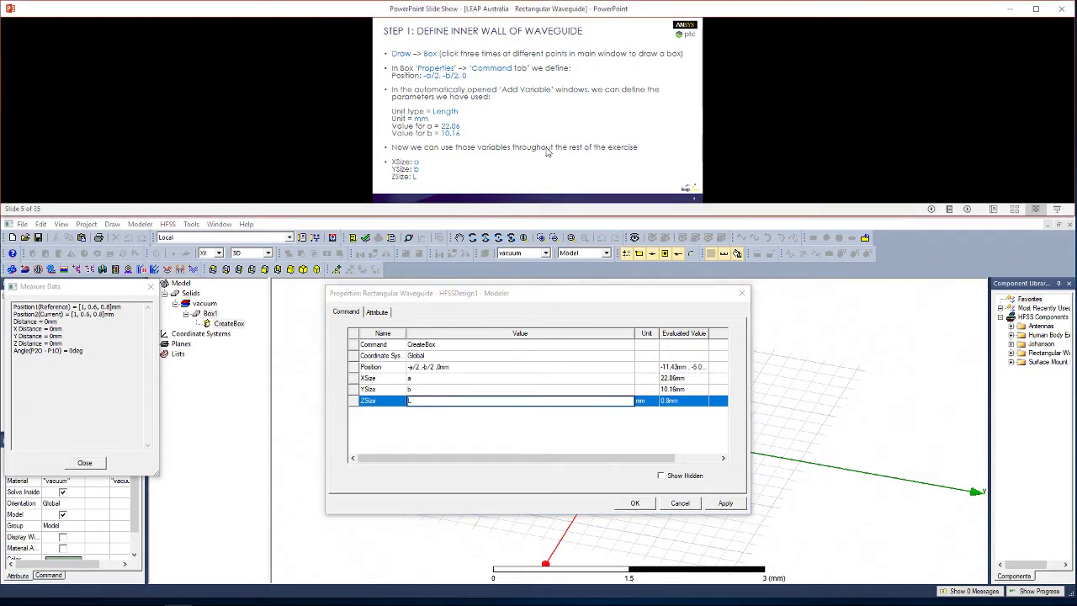
pyautogui.click(547, 152)
pyautogui.click(506, 403)
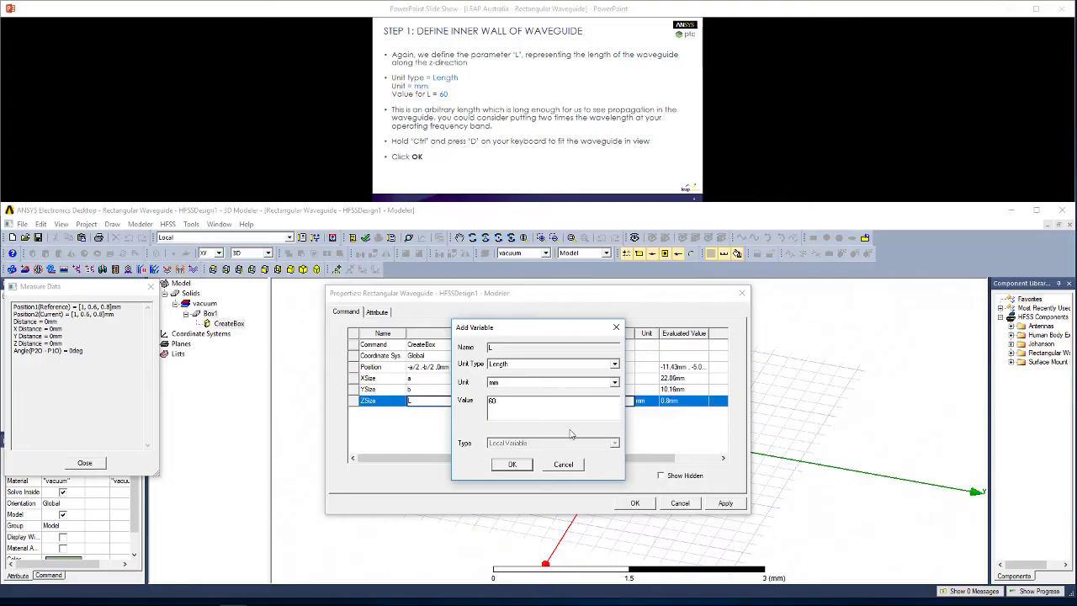
pyautogui.click(512, 464)
pyautogui.click(724, 503)
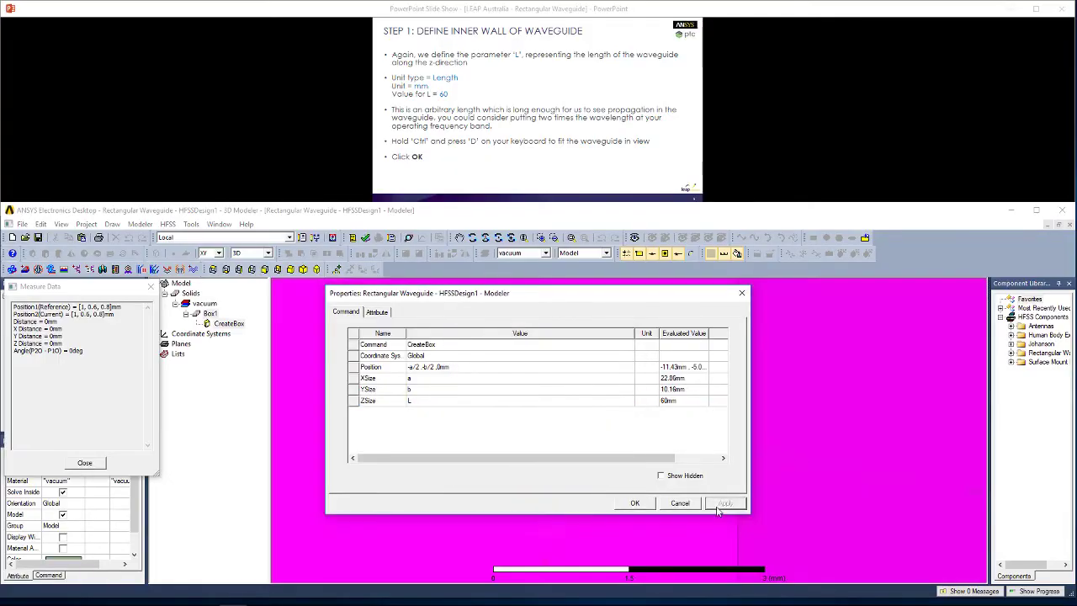
pyautogui.click(634, 503)
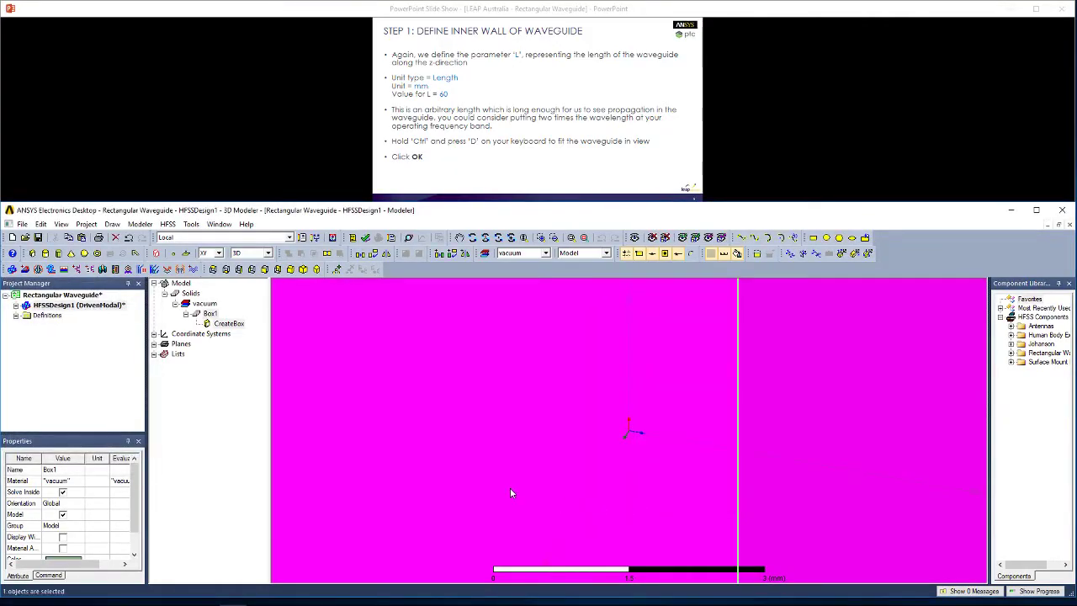
# Step: Duplicate Box1 in the same place as the basis for the waveguide's outer wall
pyautogui.hotkey('ctrl', 'd')
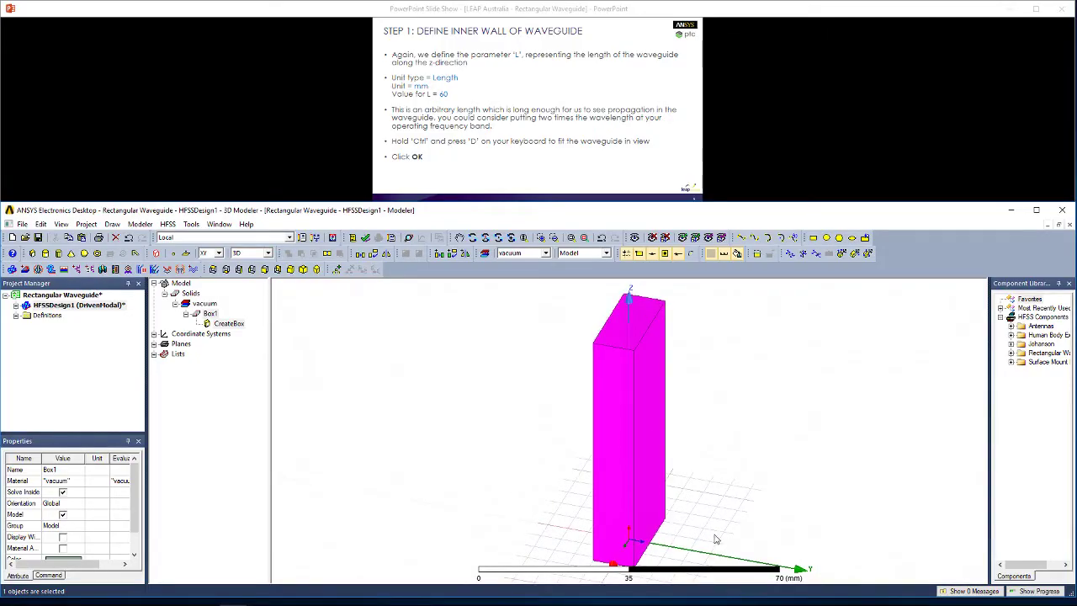
pyautogui.keyDown('alt'); pyautogui.moveTo(714, 542); pyautogui.dragTo(690, 426); pyautogui.keyUp('alt')
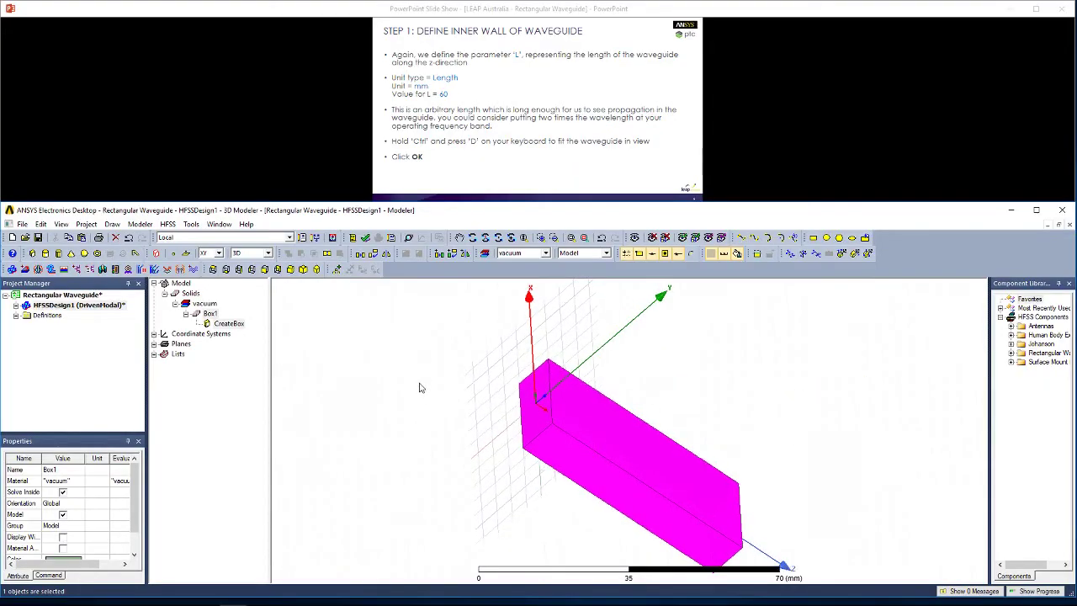
pyautogui.keyDown('alt'); pyautogui.moveTo(432, 407); pyautogui.dragTo(783, 517); pyautogui.keyUp('alt')
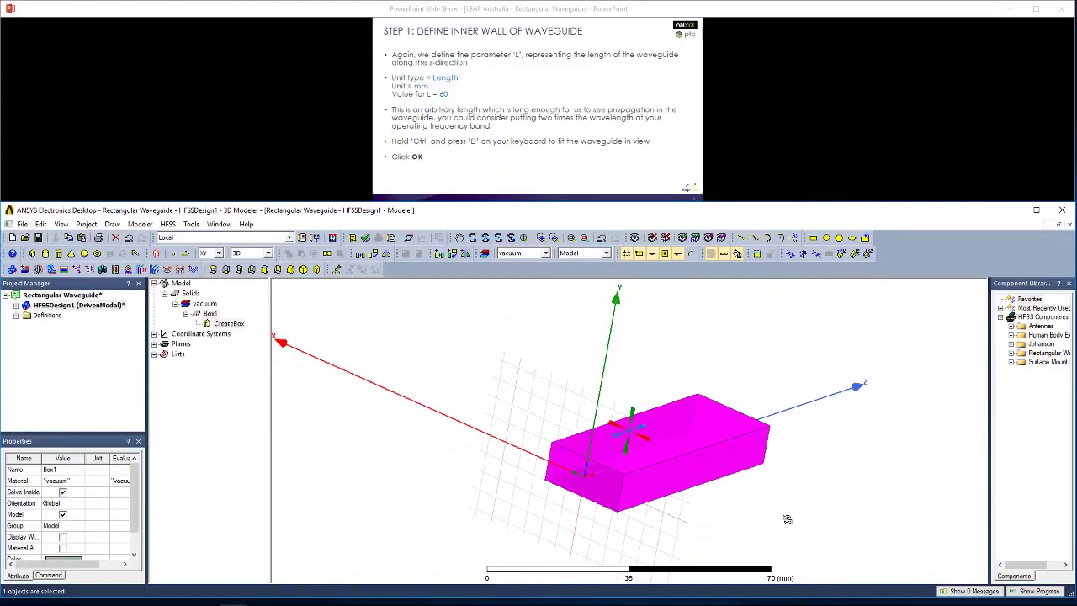
pyautogui.click(534, 150)
pyautogui.click(535, 151)
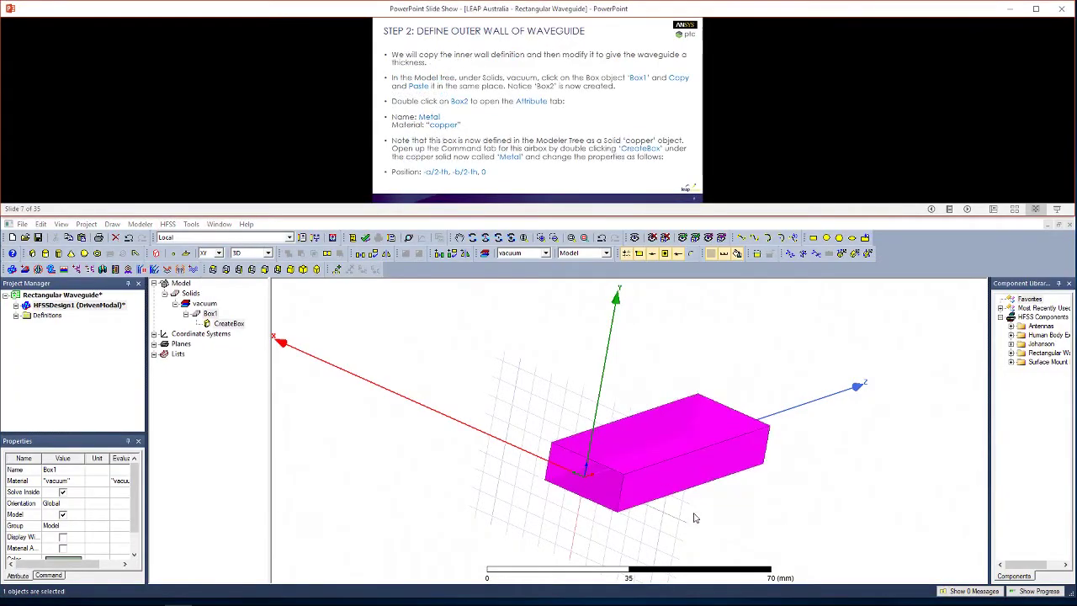
pyautogui.keyDown('alt'); pyautogui.moveTo(716, 514); pyautogui.dragTo(560, 400); pyautogui.keyUp('alt')
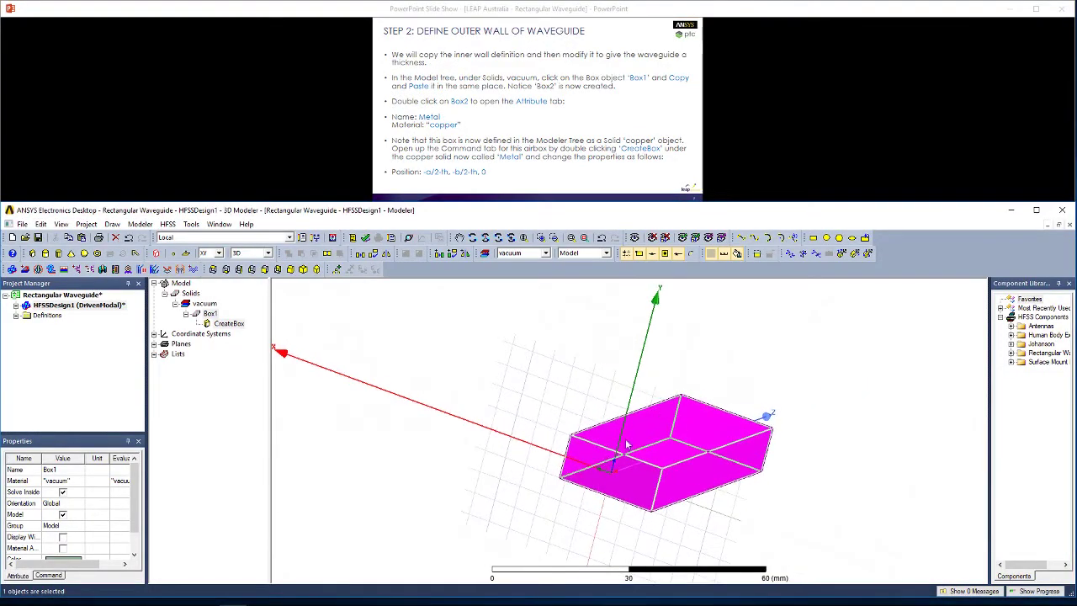
pyautogui.click(211, 314)
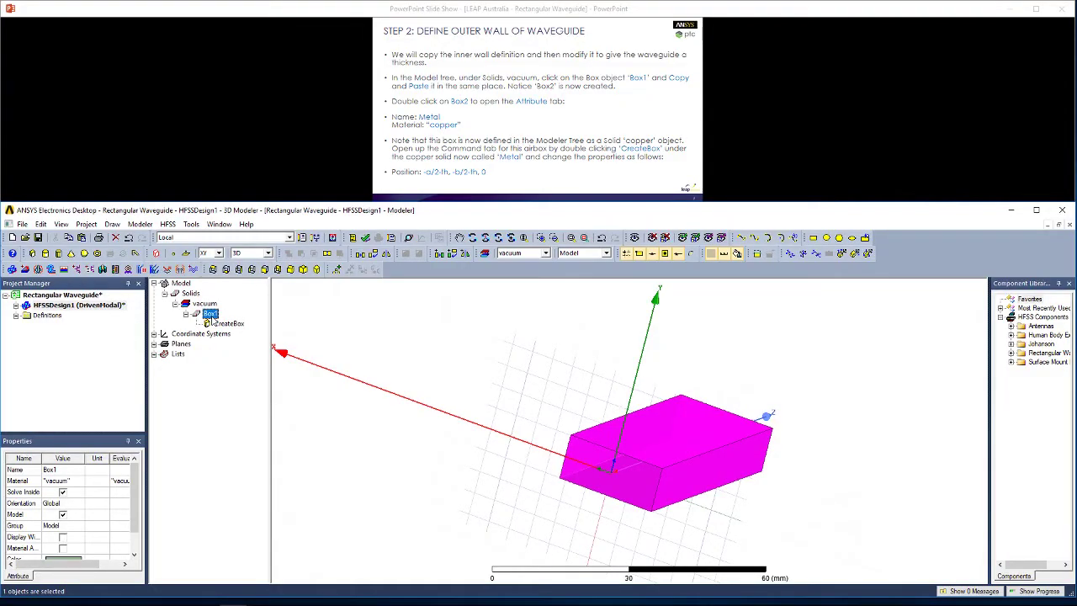
pyautogui.hotkey('ctrl', 'v')
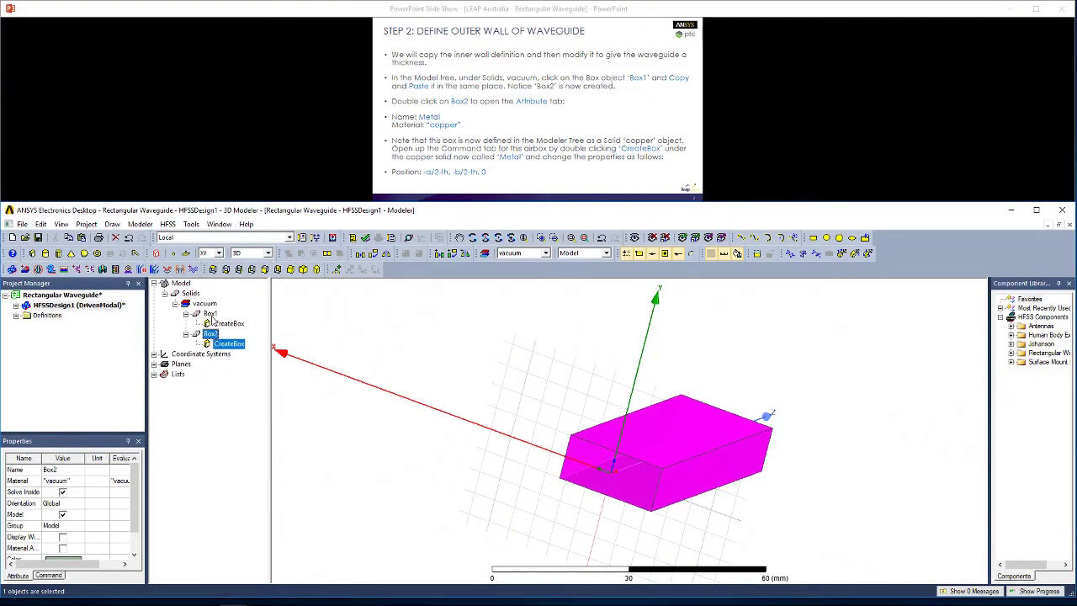
# Step: Rename the duplicated box Metal, set its material to copper, and apply the attributes
pyautogui.doubleClick(210, 337)
pyautogui.click(429, 346)
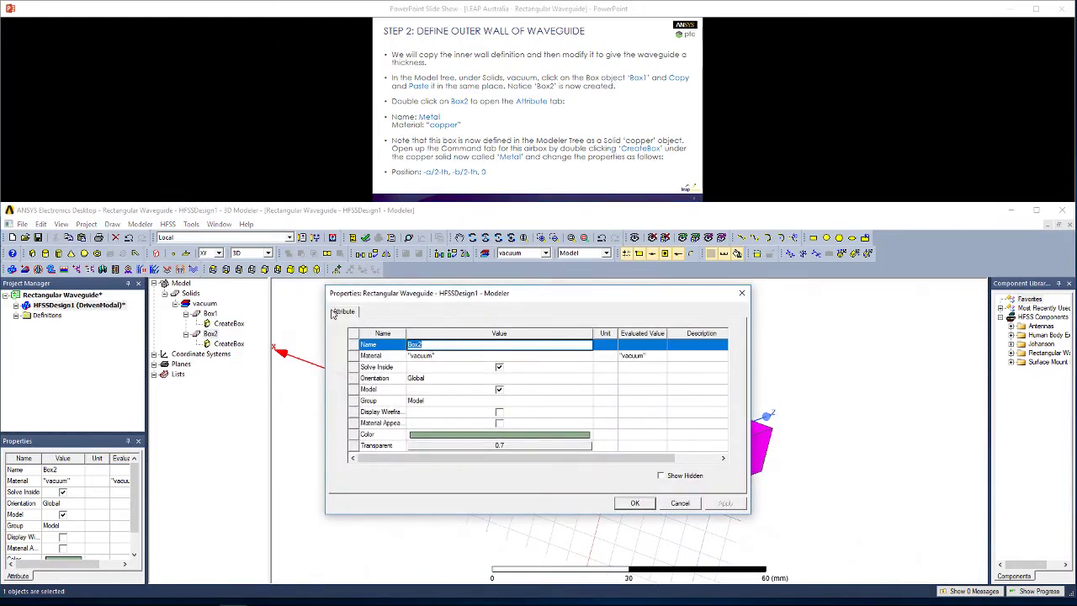
pyautogui.write('Metal')
pyautogui.click(453, 356)
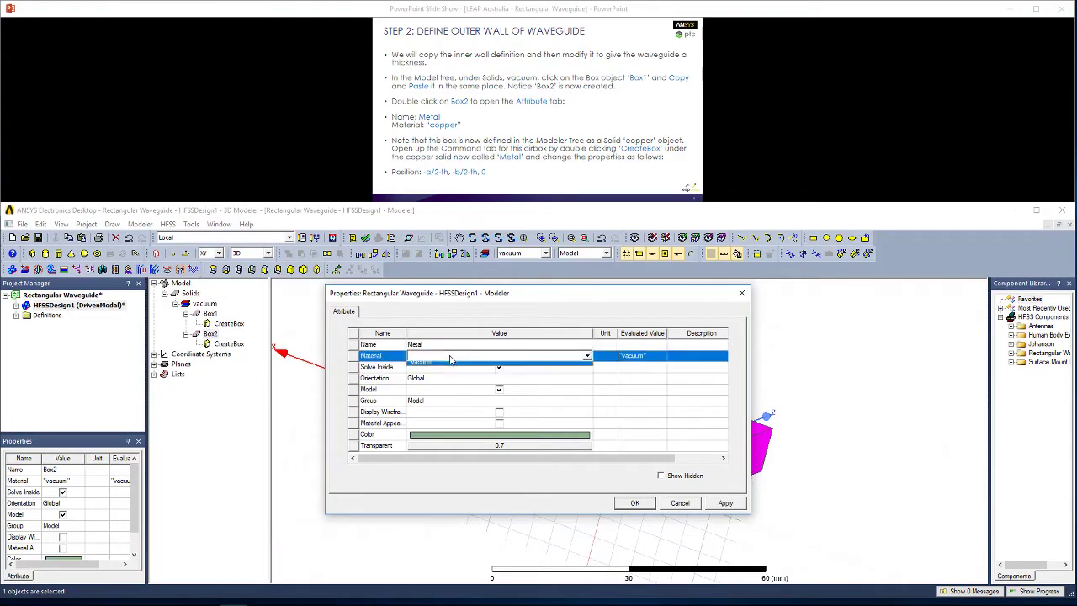
pyautogui.click(431, 364)
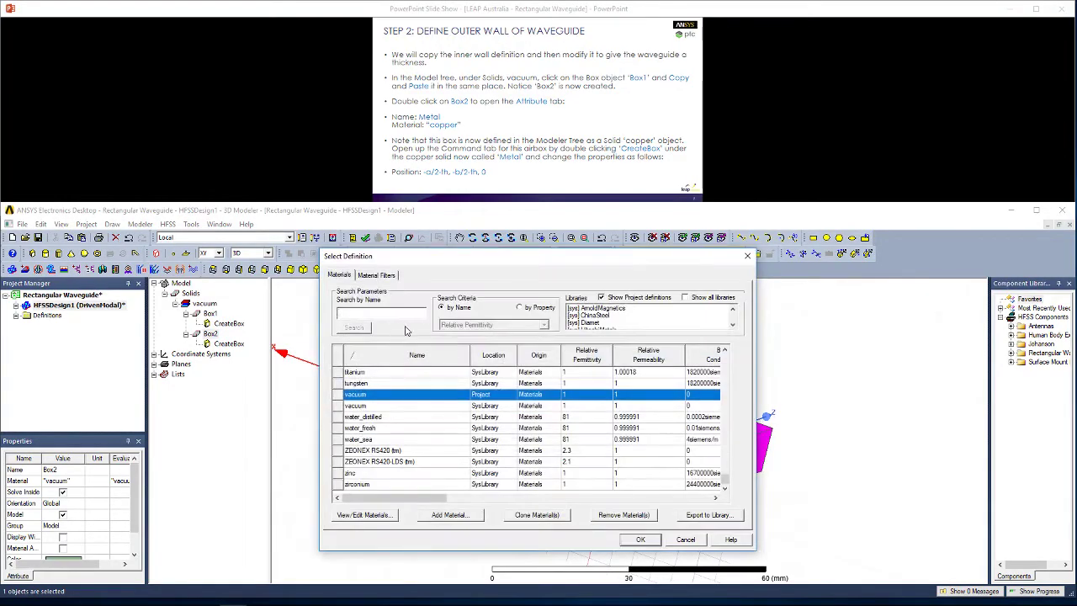
pyautogui.write('copper')
pyautogui.press('Return')
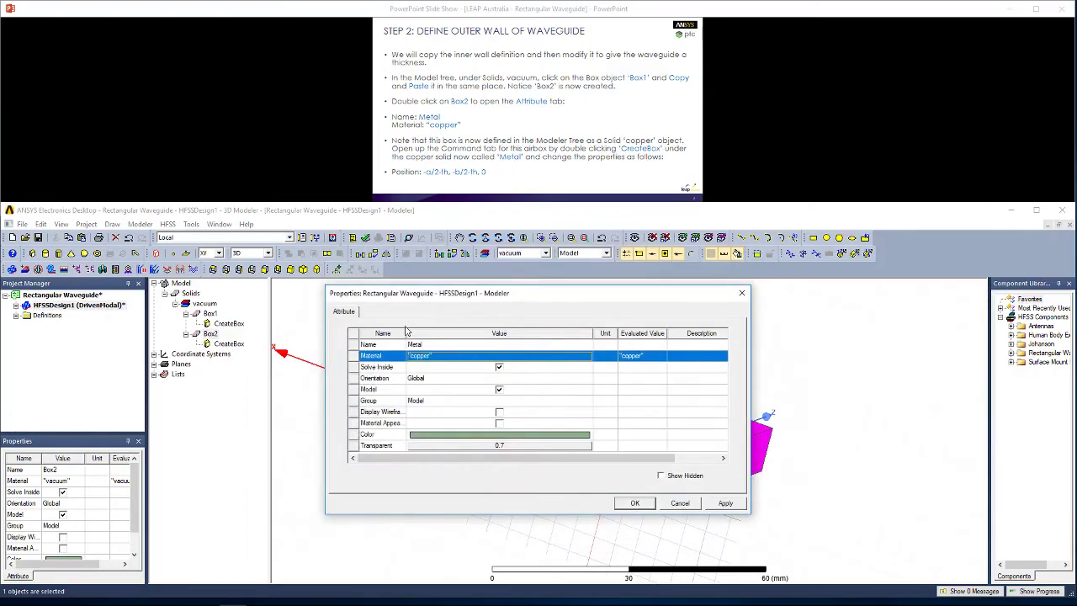
pyautogui.click(725, 504)
pyautogui.click(637, 503)
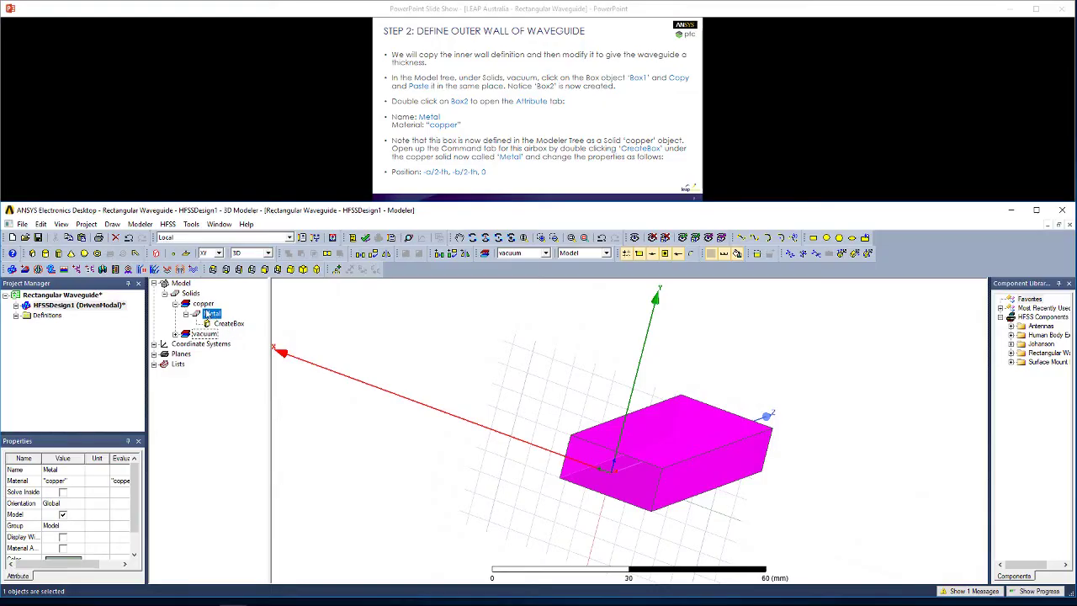
# Step: Set the Metal box's position to -a/2-th, -b/2-th, 0mm
pyautogui.doubleClick(228, 325)
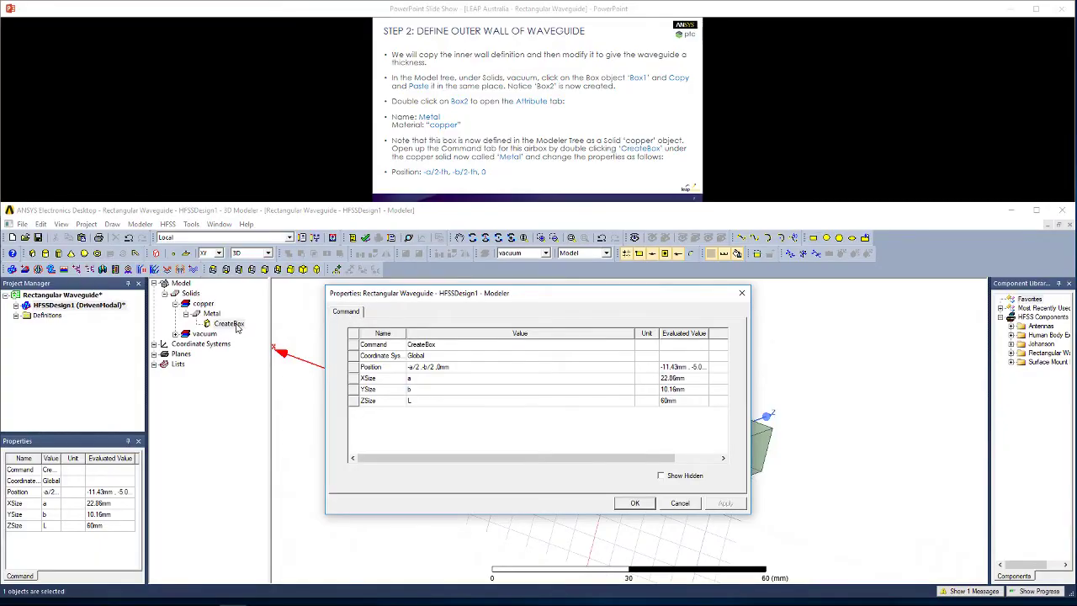
pyautogui.click(418, 367)
pyautogui.click(418, 367)
pyautogui.write('-th ,')
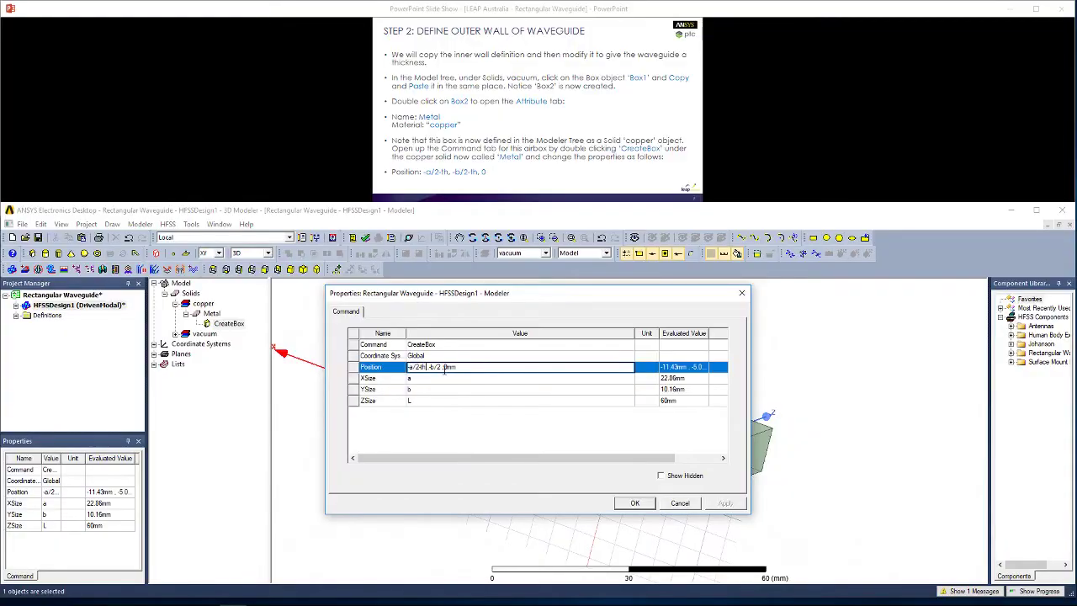
pyautogui.write('-b/2-th')
pyautogui.press('Return')
# Step: Define the wall-thickness variable th with unit type Length, unit mm and value 0.2
pyautogui.click(637, 150)
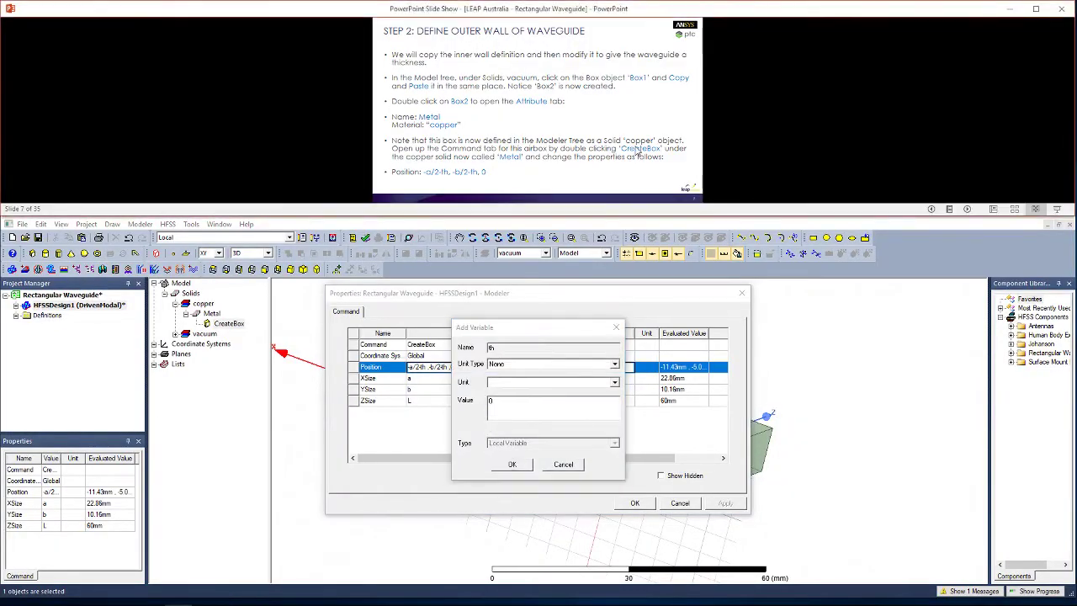
pyautogui.click(637, 150)
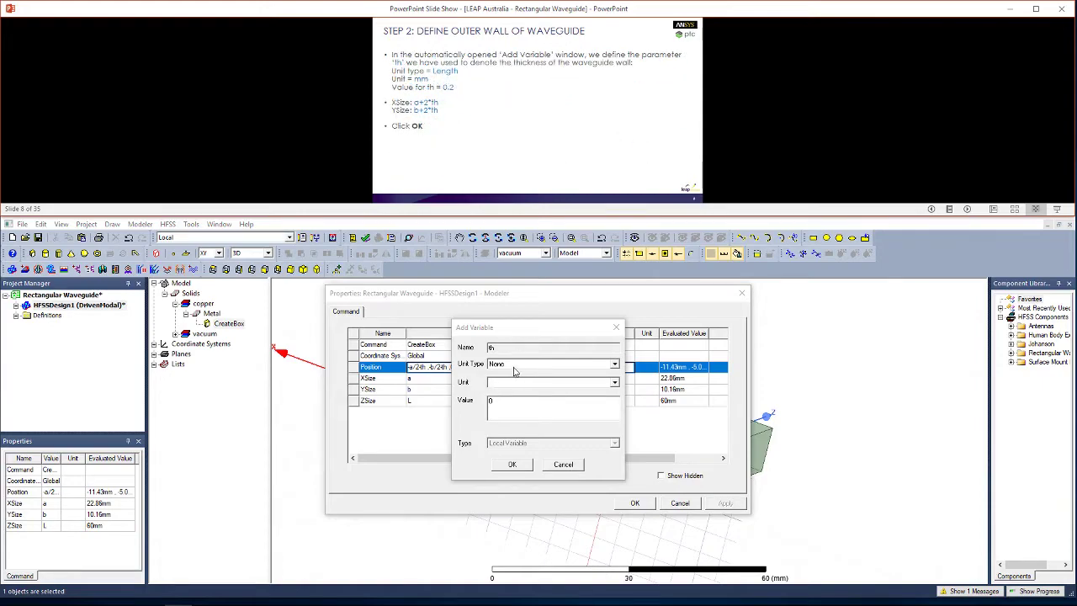
pyautogui.click(552, 364)
pyautogui.scroll(10, 536, 425)
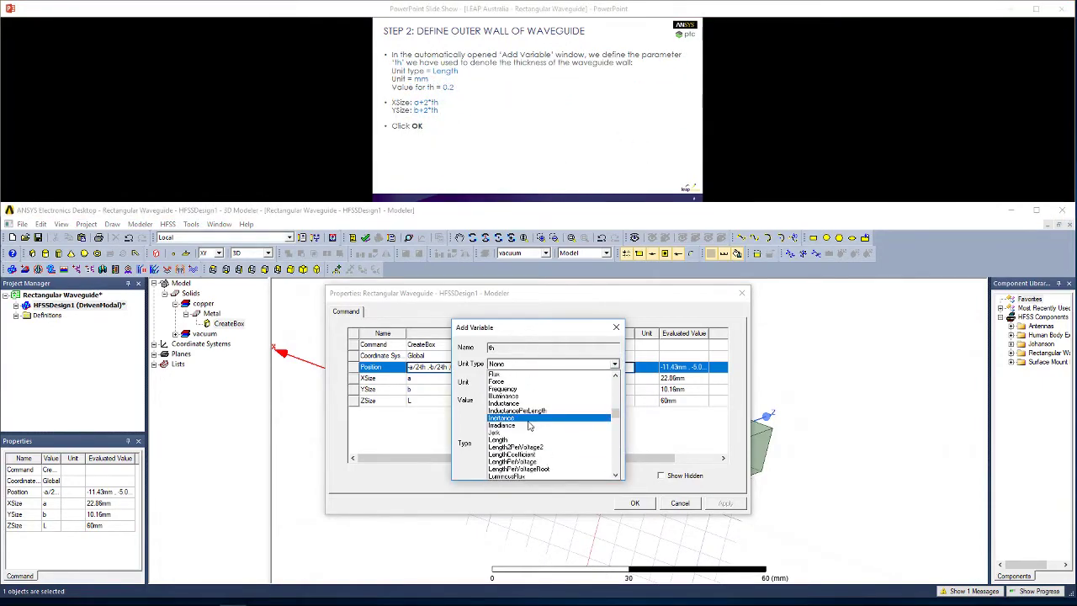
pyautogui.click(508, 439)
pyautogui.click(503, 408)
pyautogui.write('0.2')
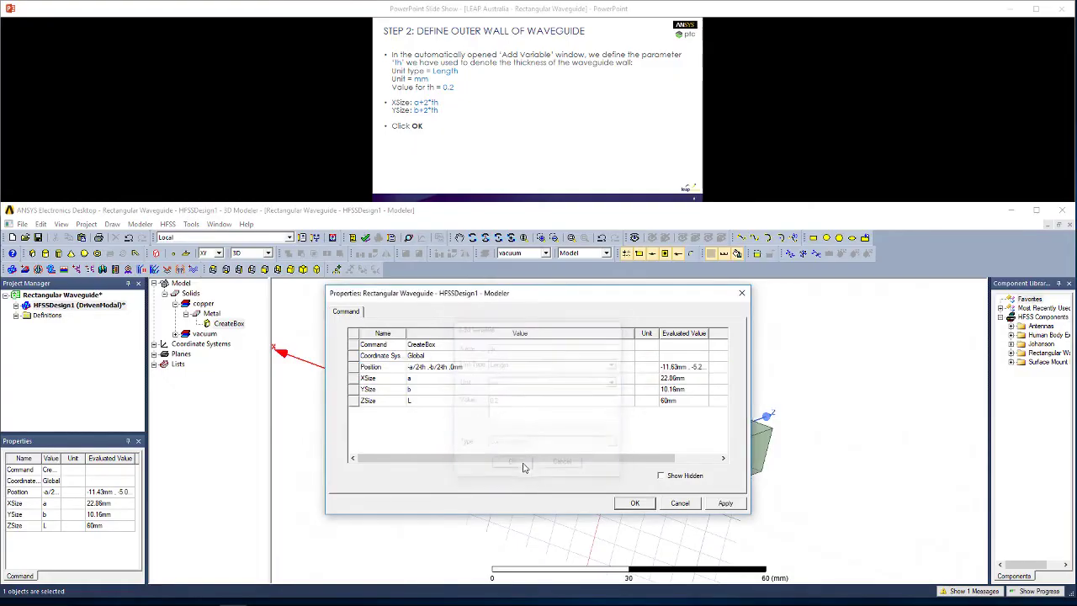
# Step: Set the Metal box's XSize to a+2*th and YSize to b+2*th, and apply the properties
pyautogui.click(441, 381)
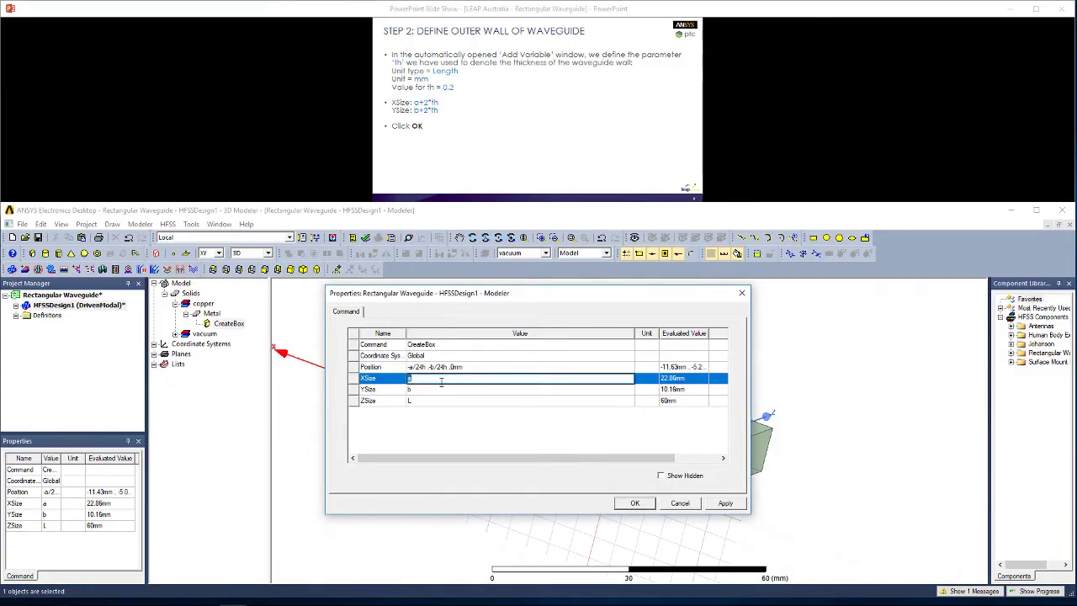
pyautogui.click(441, 380)
pyautogui.write('+2*th')
pyautogui.click(435, 390)
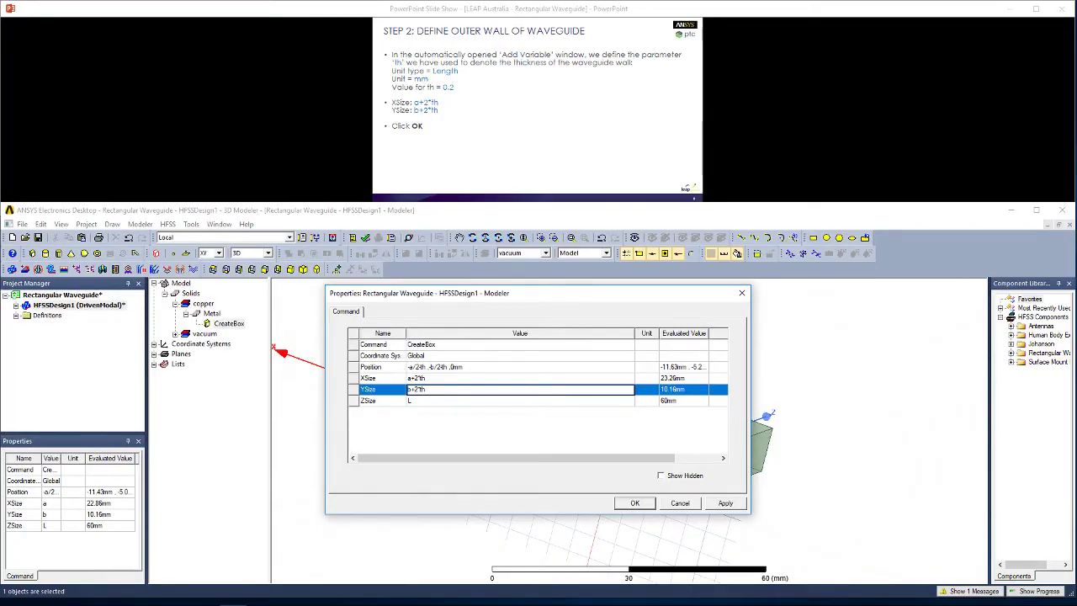
pyautogui.click(726, 503)
pyautogui.click(636, 504)
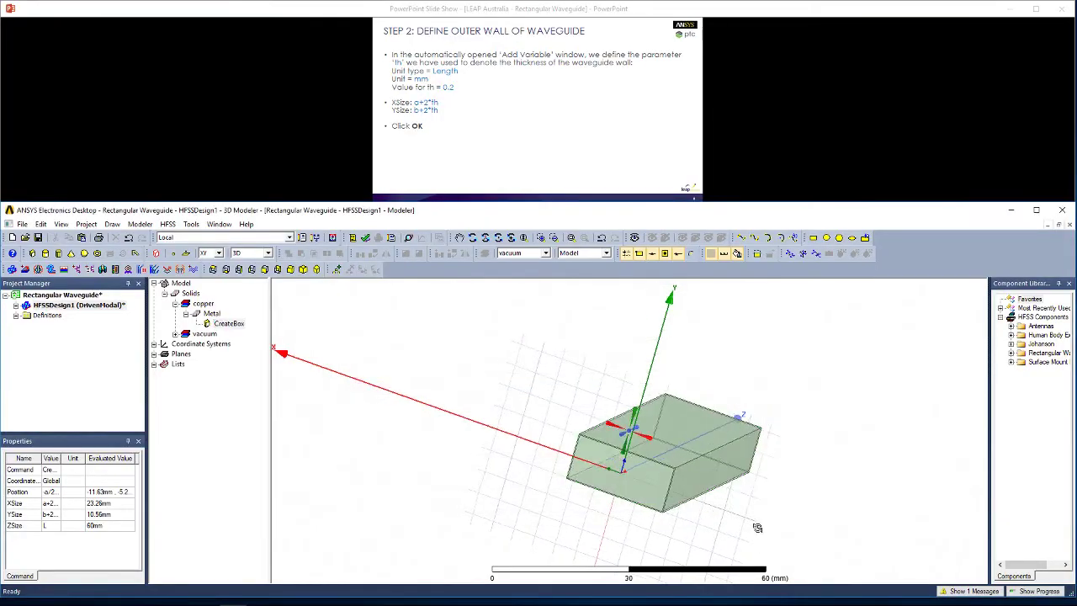
# Step: Start a Boolean Subtract with Metal as the blank part and Box1 as the tool part
pyautogui.keyDown('alt'); pyautogui.moveTo(753, 509); pyautogui.dragTo(381, 382); pyautogui.keyUp('alt')
pyautogui.click(555, 65)
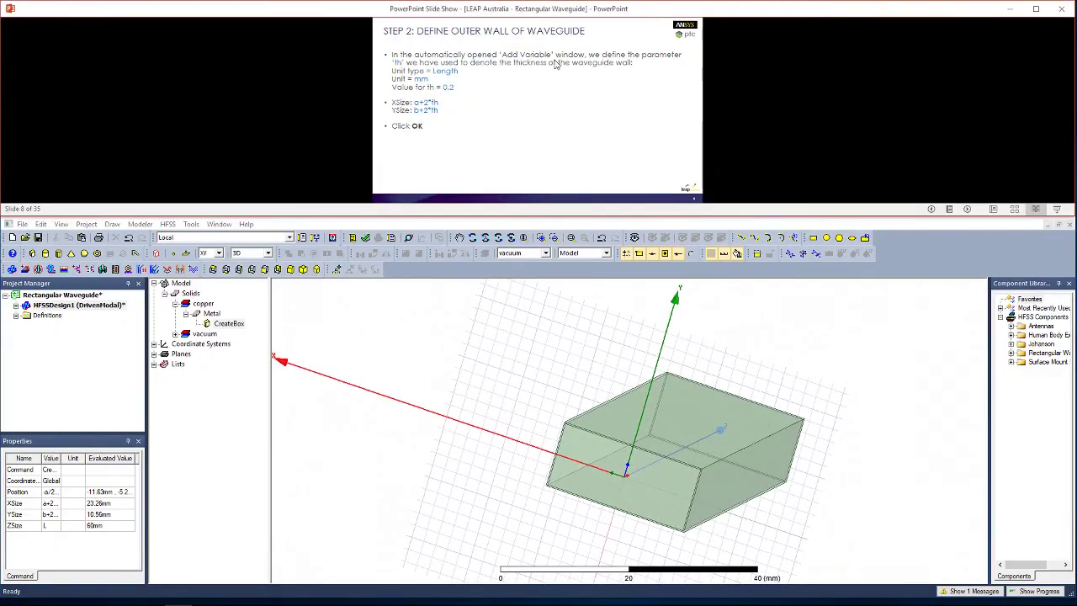
pyautogui.click(554, 65)
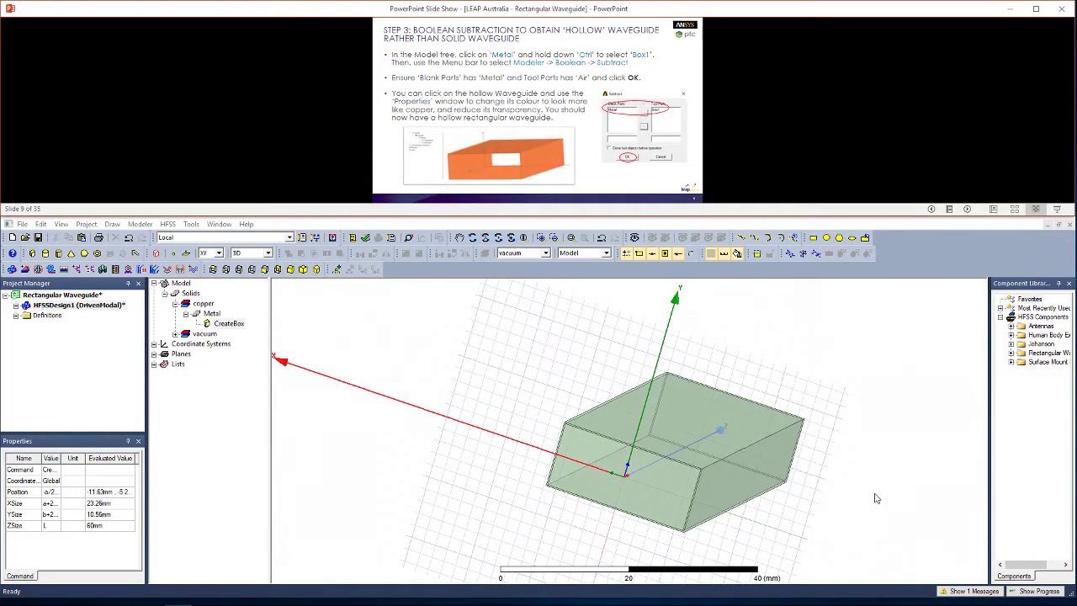
pyautogui.click(943, 480)
pyautogui.keyDown('alt'); pyautogui.moveTo(943, 481); pyautogui.dragTo(577, 392); pyautogui.keyUp('alt')
pyautogui.click(212, 313)
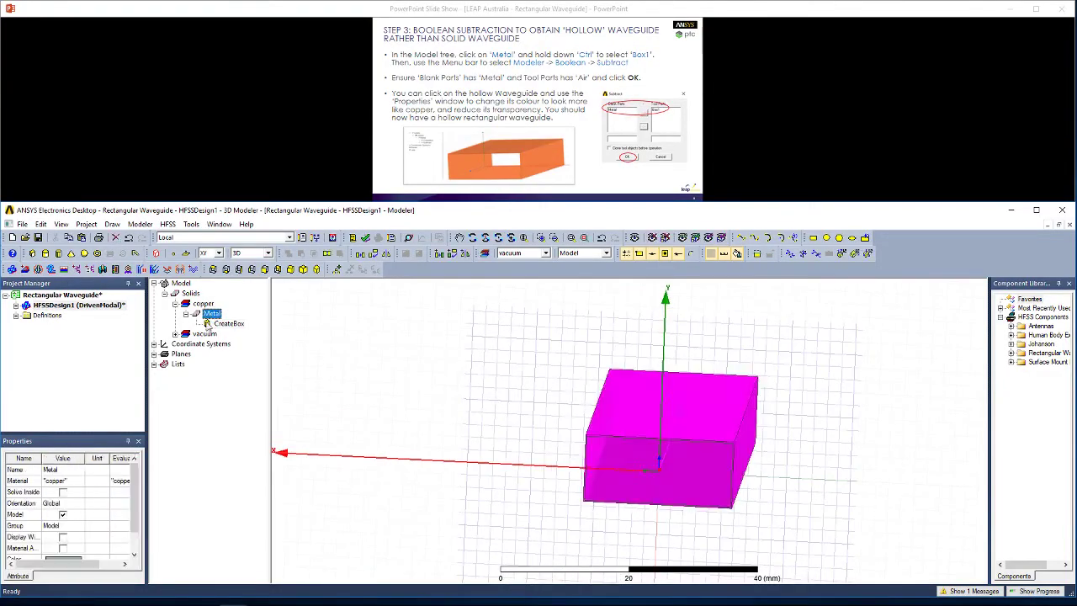
pyautogui.click(175, 335)
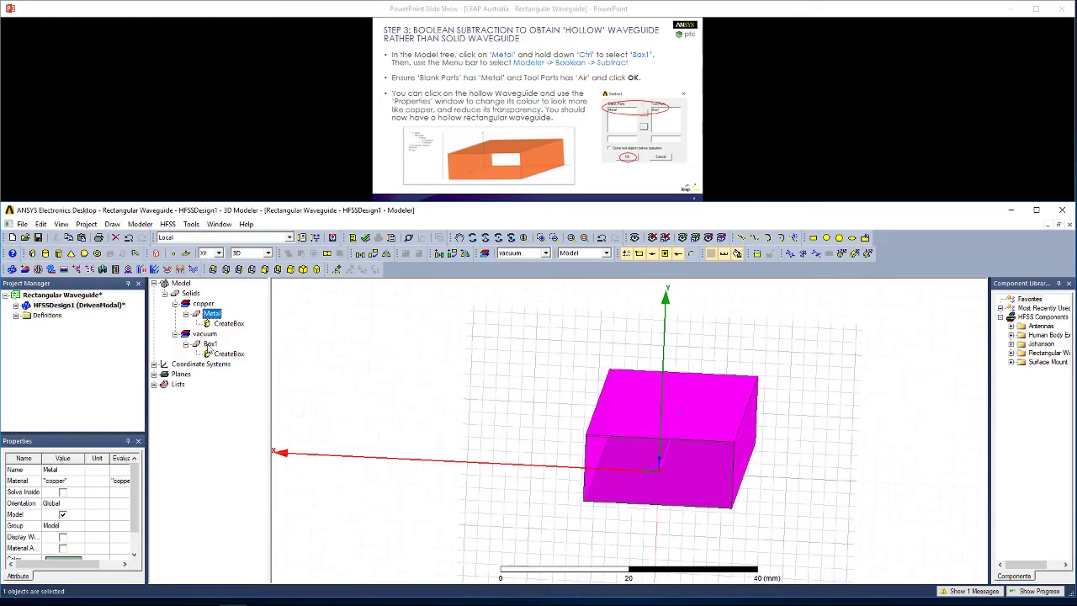
pyautogui.keyDown('ctrl'); pyautogui.click(210, 344); pyautogui.keyUp('ctrl')
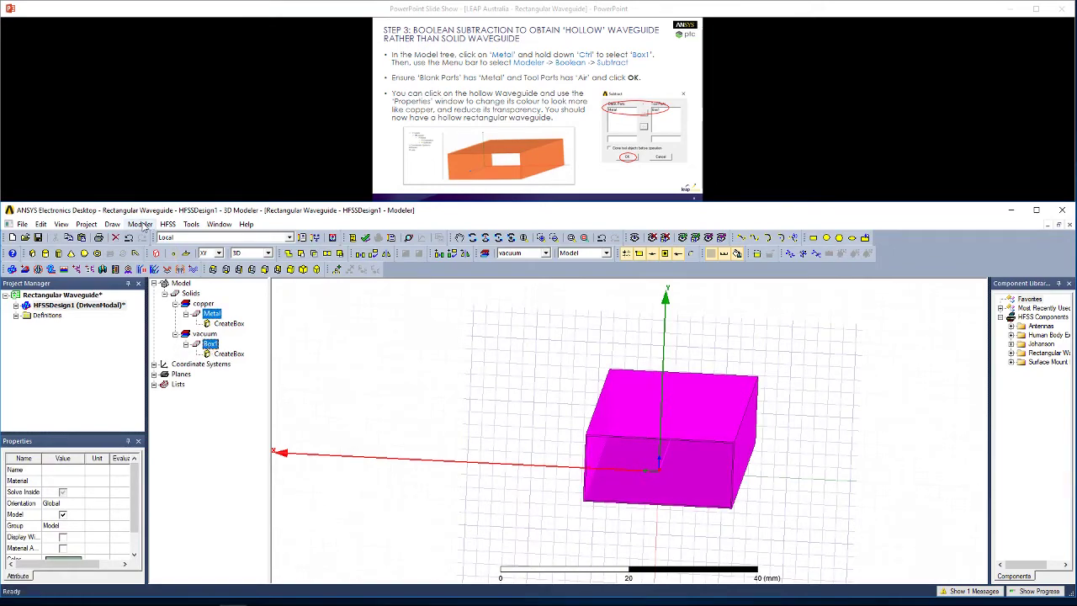
pyautogui.click(140, 224)
pyautogui.moveTo(219, 449)
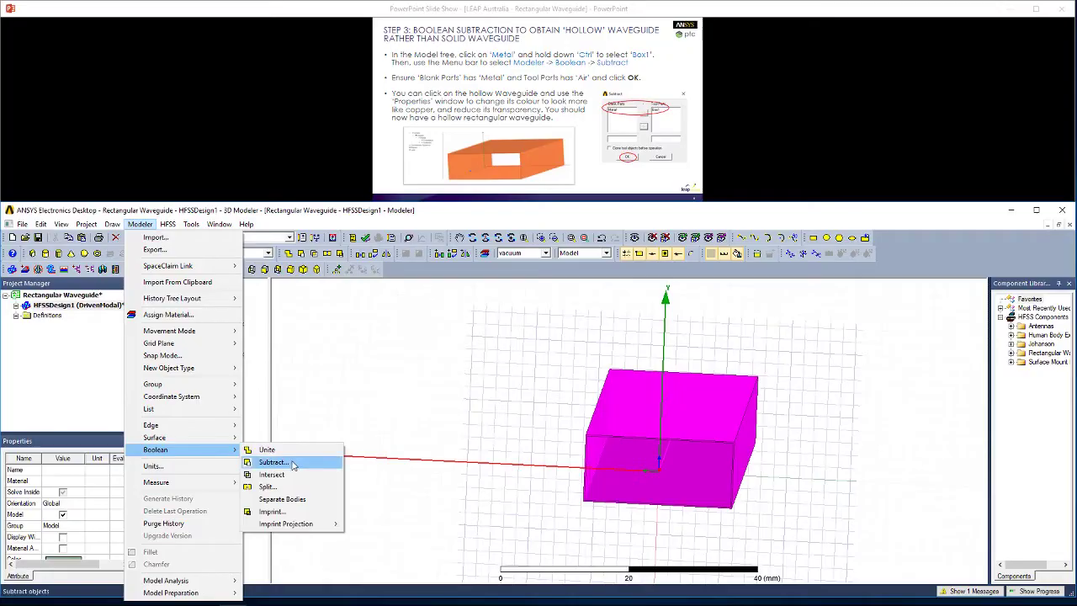
pyautogui.click(289, 213)
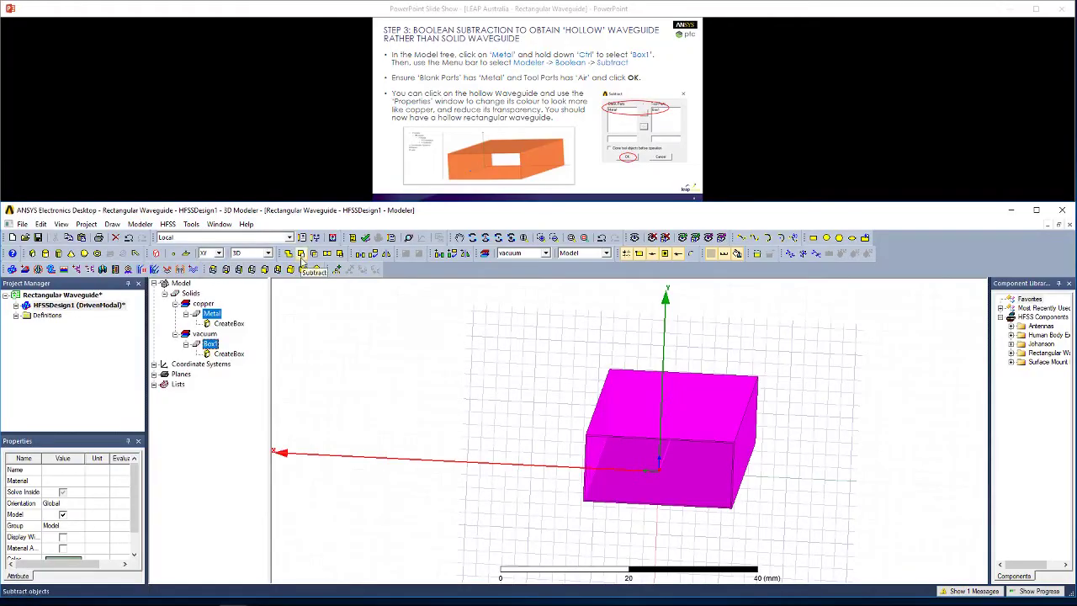
pyautogui.click(301, 264)
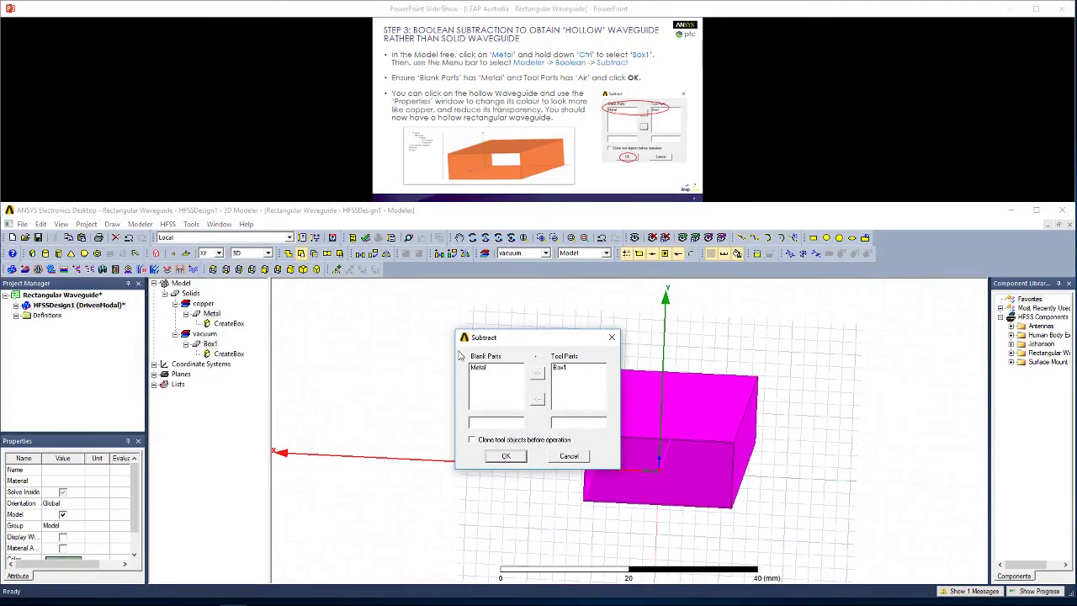
# Step: Try moving Metal to the tool parts, and return it to the blank parts
pyautogui.click(493, 370)
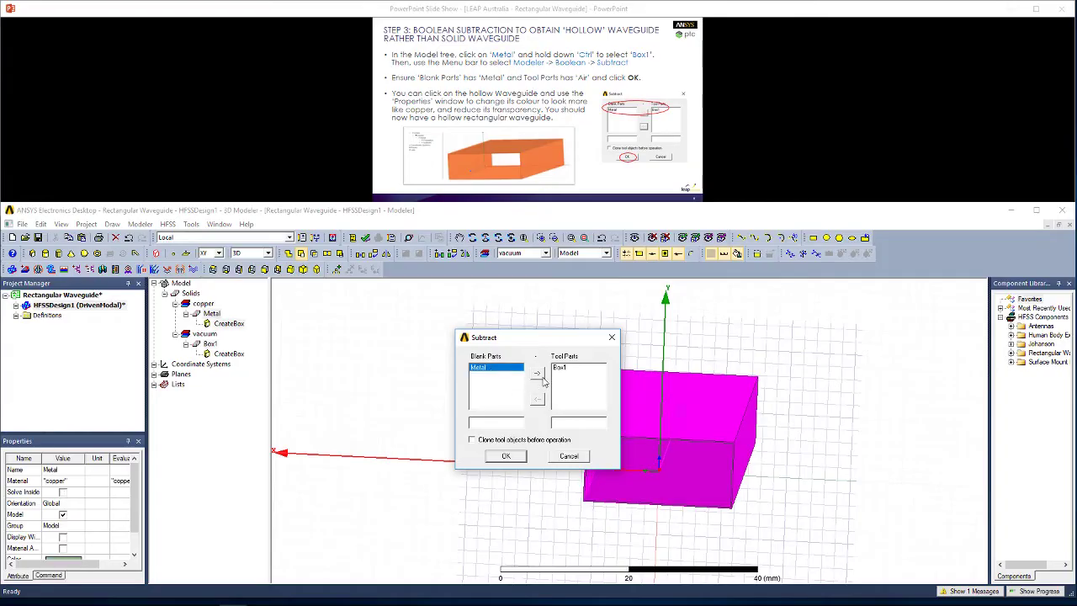
pyautogui.click(538, 374)
pyautogui.click(561, 375)
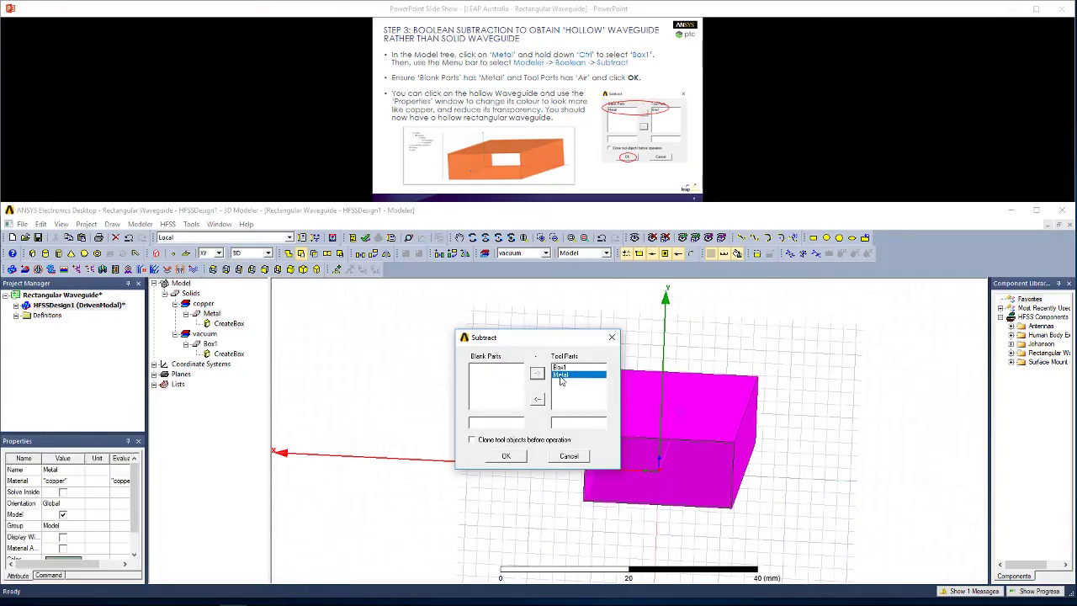
pyautogui.click(537, 402)
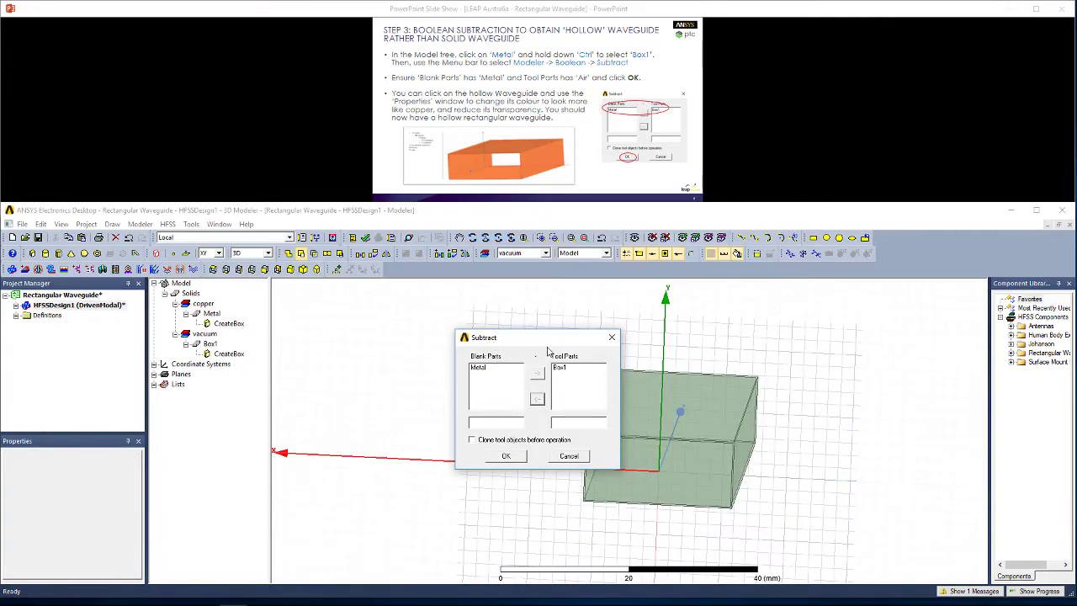
# Step: Complete the subtraction of Box1 from Metal to hollow out the waveguide, and advance the instructions to Step 4
pyautogui.click(509, 456)
pyautogui.click(774, 494)
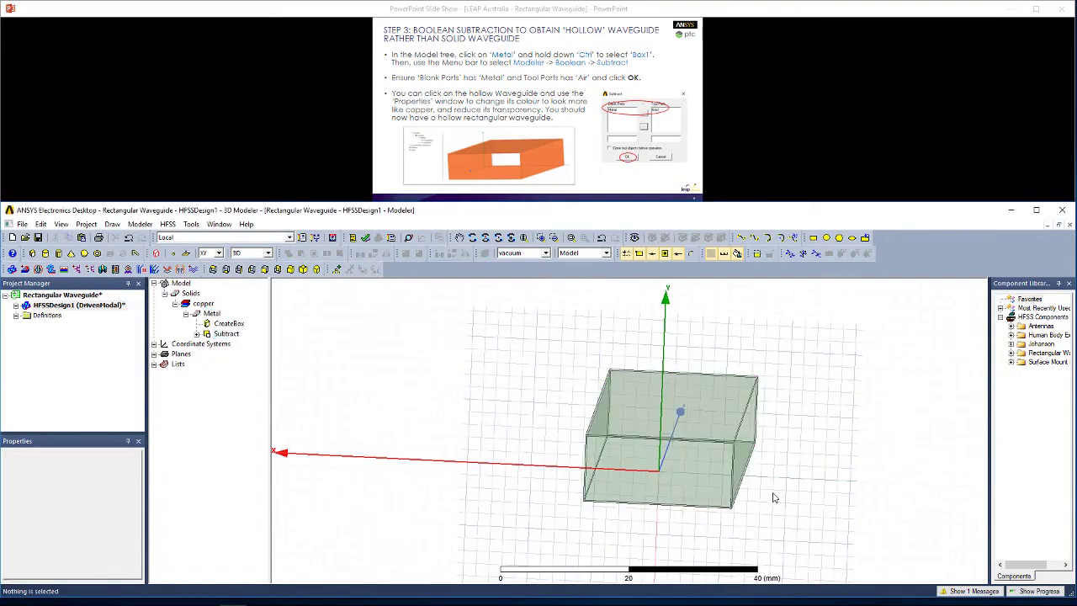
pyautogui.keyDown('alt'); pyautogui.moveTo(773, 494); pyautogui.dragTo(772, 480); pyautogui.keyUp('alt')
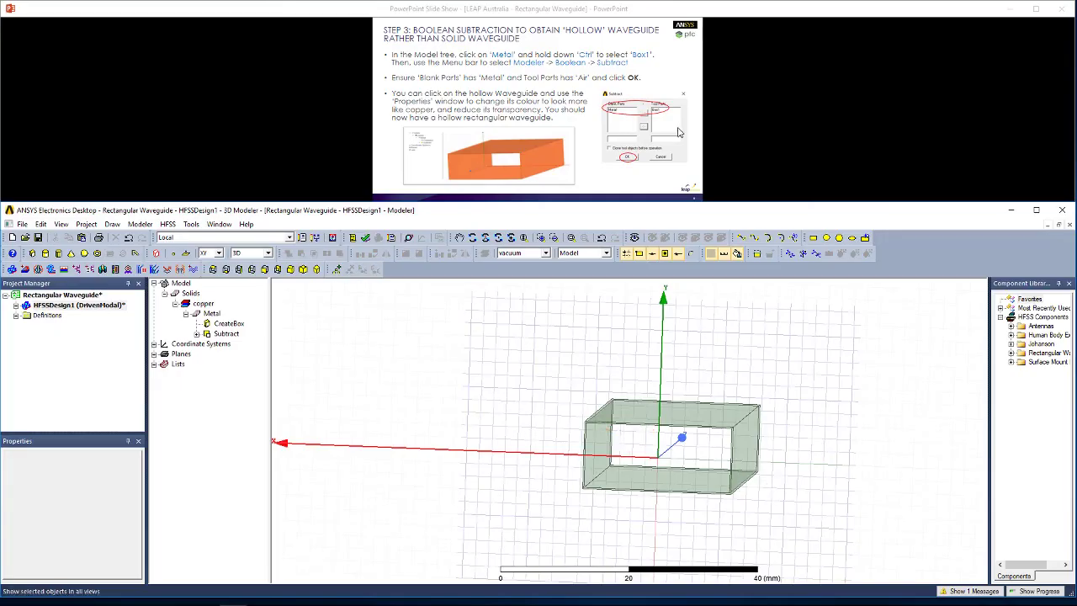
pyautogui.click(660, 124)
pyautogui.click(661, 124)
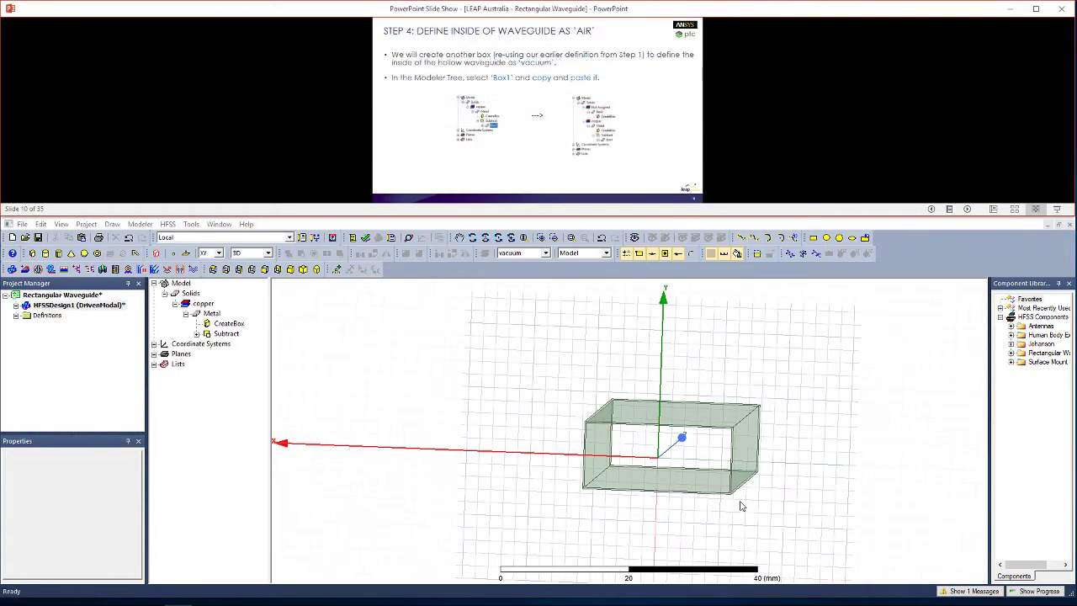
# Step: Copy Box1 from within Metal's Subtract operation and paste it as a new solid, and advance the instructions to its properties
pyautogui.keyDown('alt'); pyautogui.moveTo(740, 508); pyautogui.dragTo(741, 510); pyautogui.keyUp('alt')
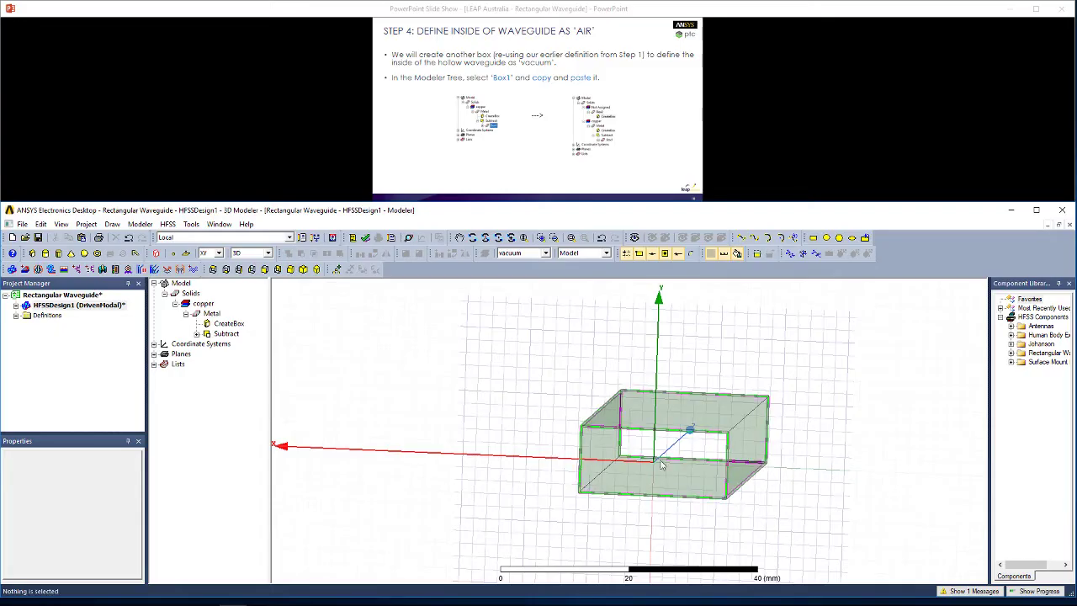
pyautogui.click(541, 453)
pyautogui.click(196, 334)
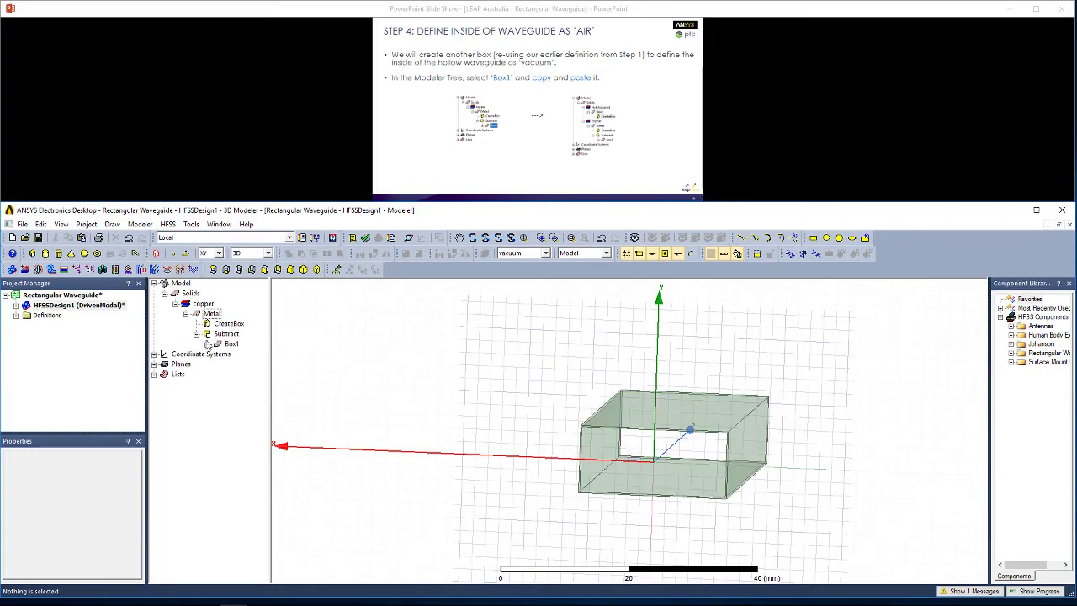
pyautogui.click(207, 344)
pyautogui.click(232, 344)
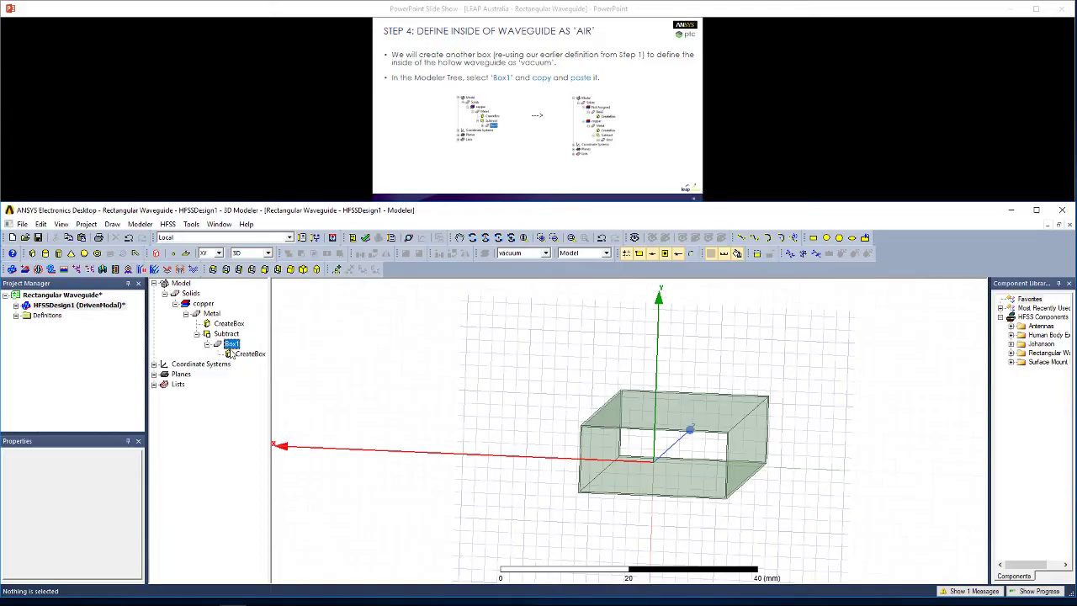
pyautogui.hotkey('ctrl', 'v')
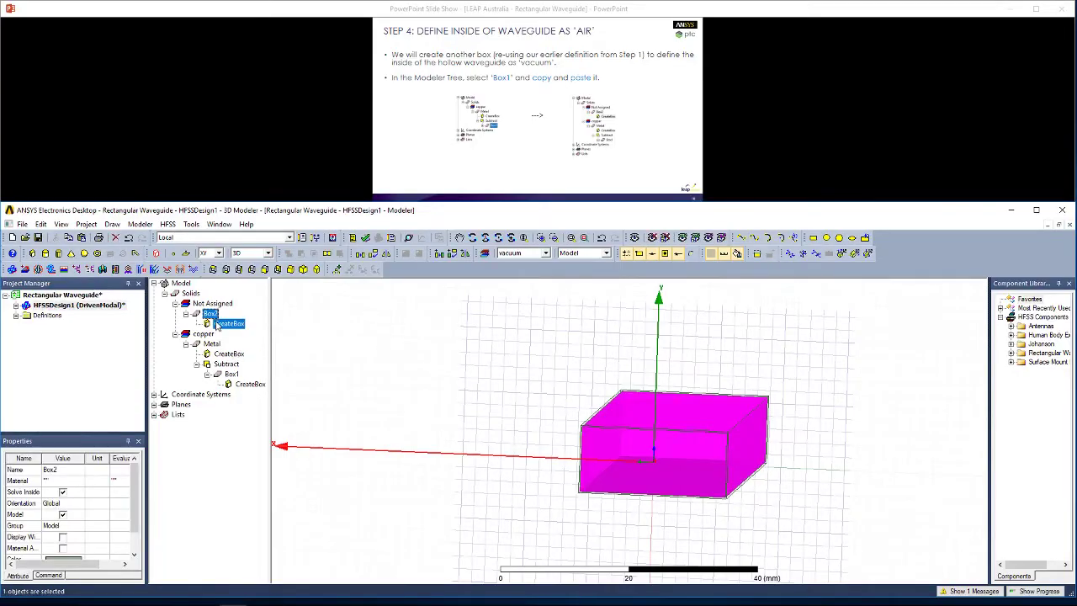
pyautogui.click(577, 168)
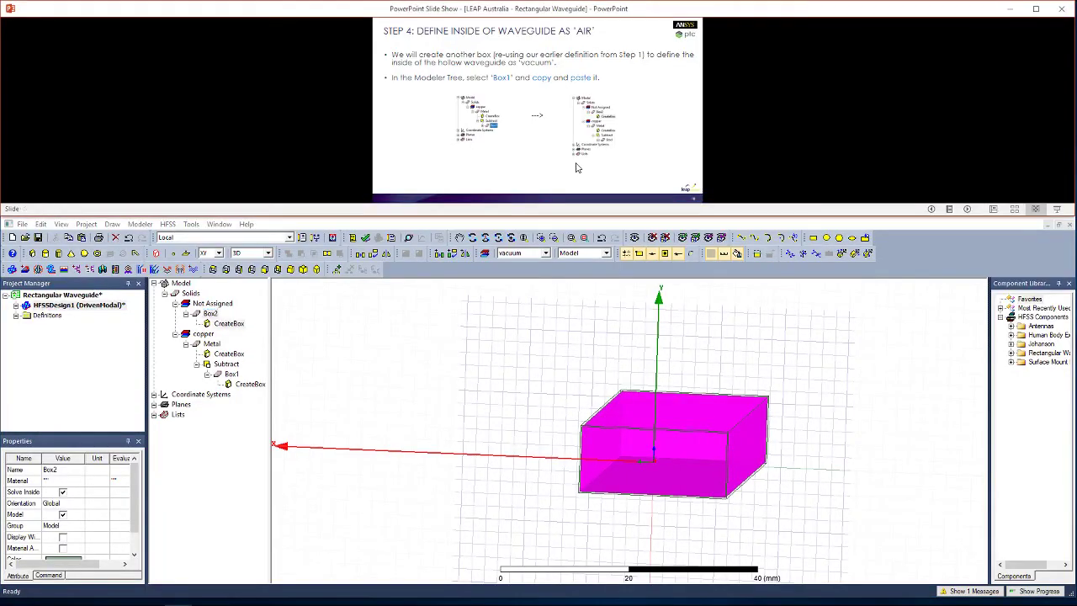
pyautogui.click(577, 168)
# Step: Rename the pasted, unassigned box as Air, assign it the library material air, and apply the properties
pyautogui.doubleClick(210, 313)
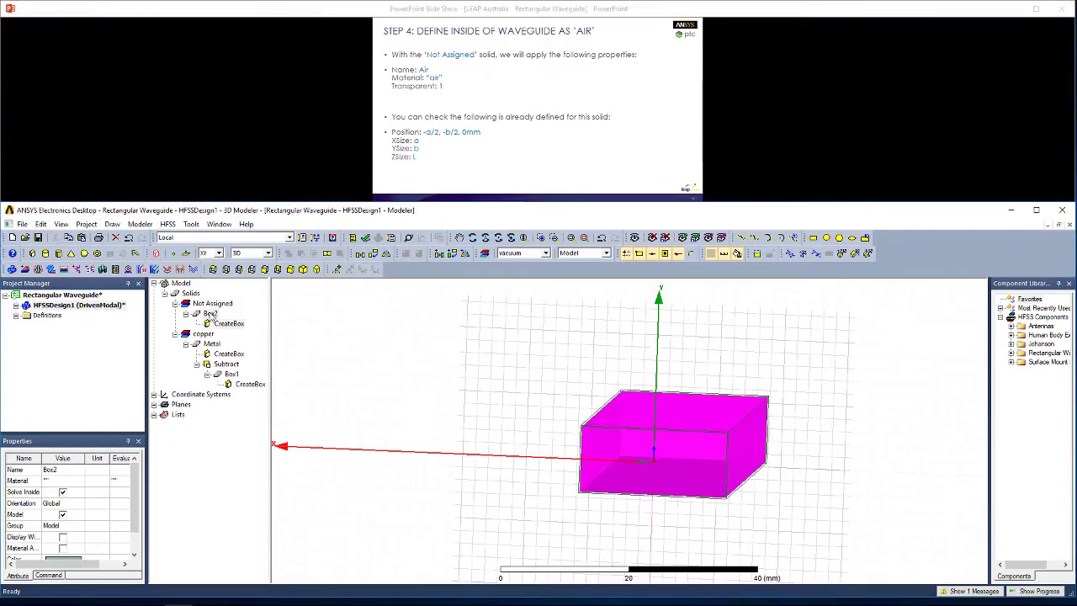
pyautogui.click(412, 344)
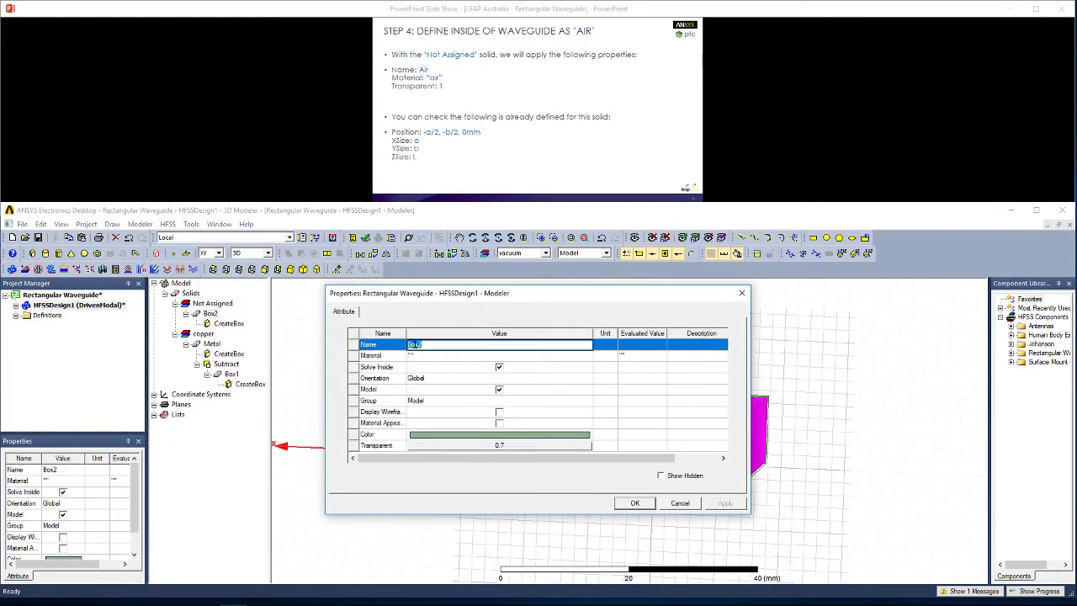
pyautogui.write('Air')
pyautogui.click(414, 355)
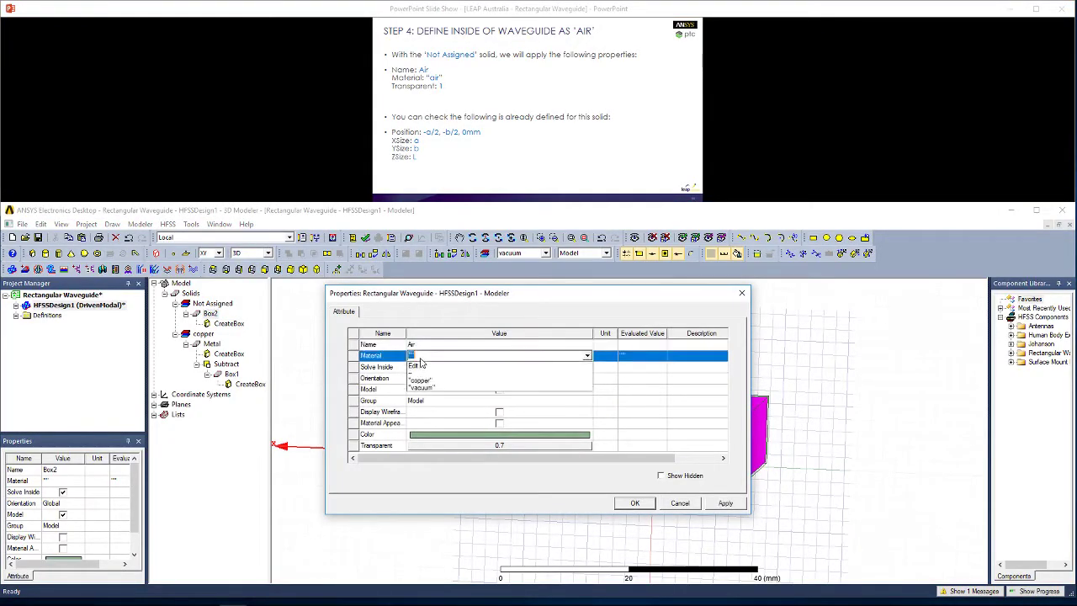
pyautogui.click(423, 376)
pyautogui.write('air')
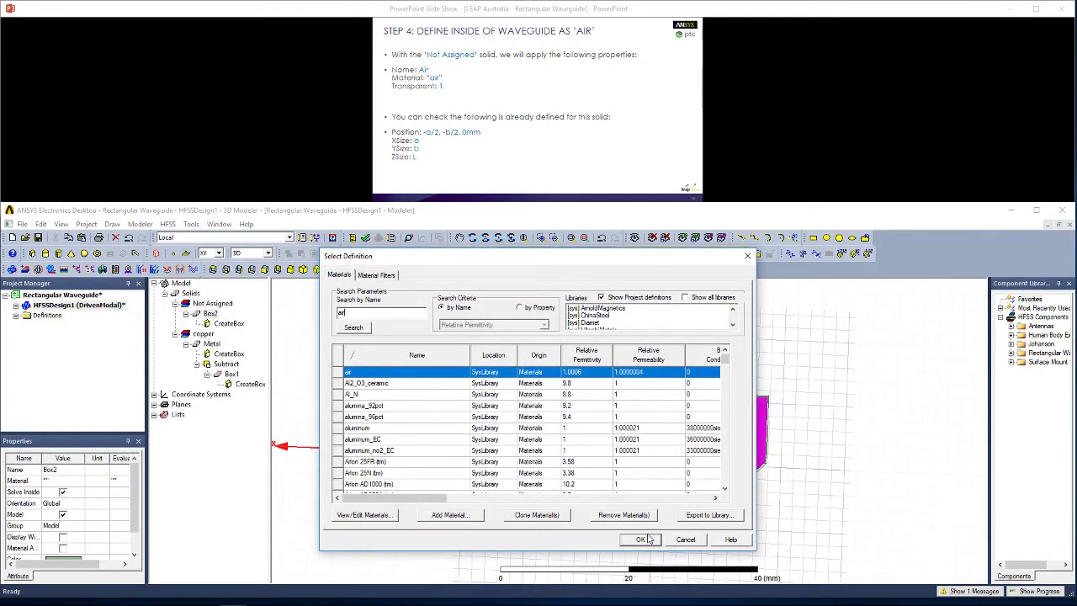
pyautogui.click(641, 539)
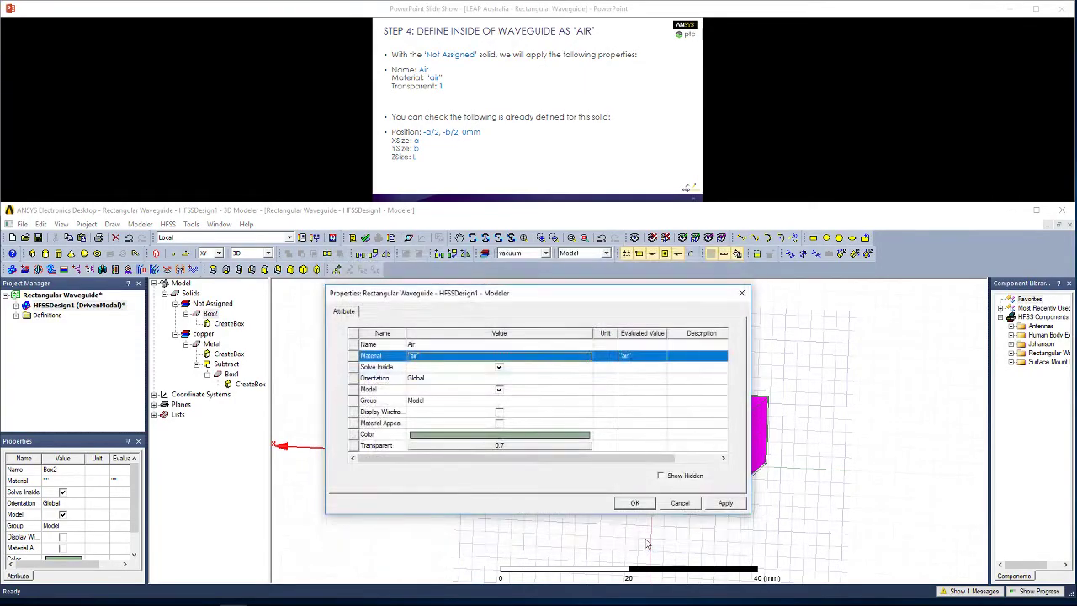
pyautogui.click(724, 505)
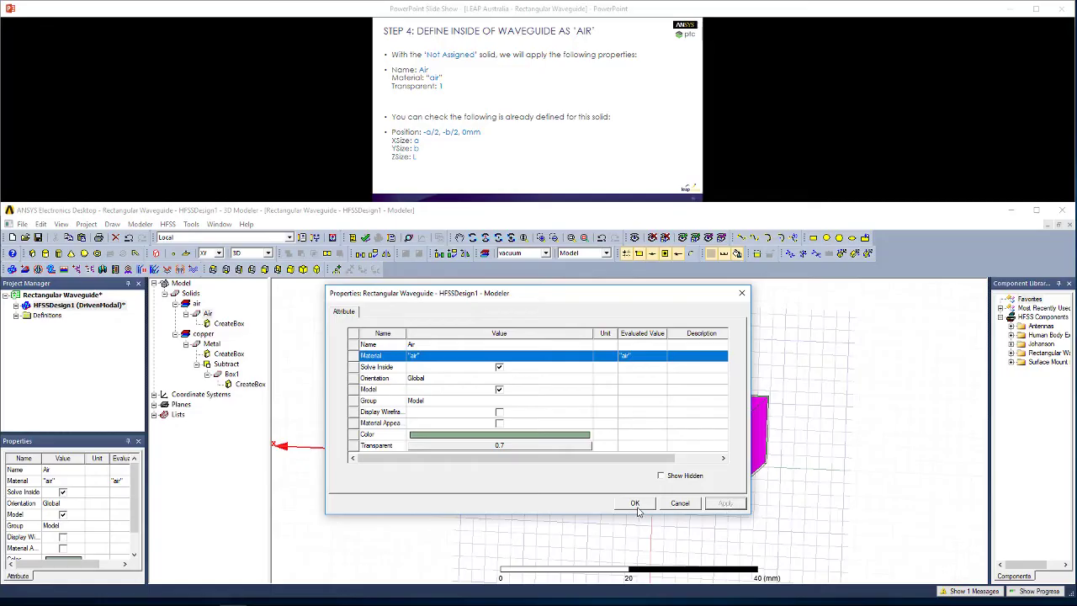
pyautogui.click(636, 503)
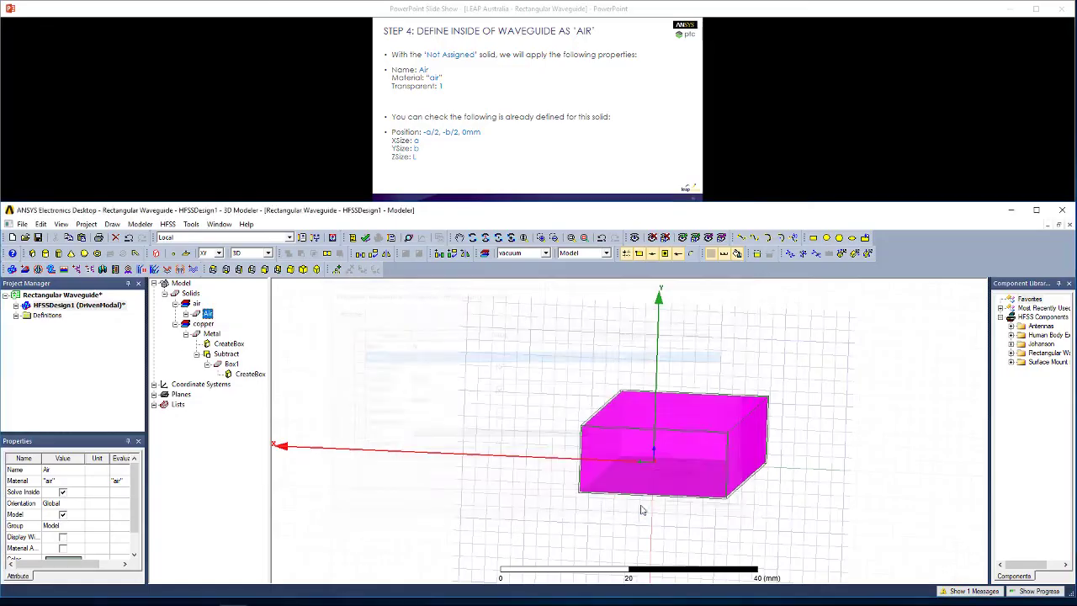
# Step: Check the position and size definitions of the Air box, and advance the instructions to Step 5
pyautogui.click(200, 315)
pyautogui.doubleClick(229, 325)
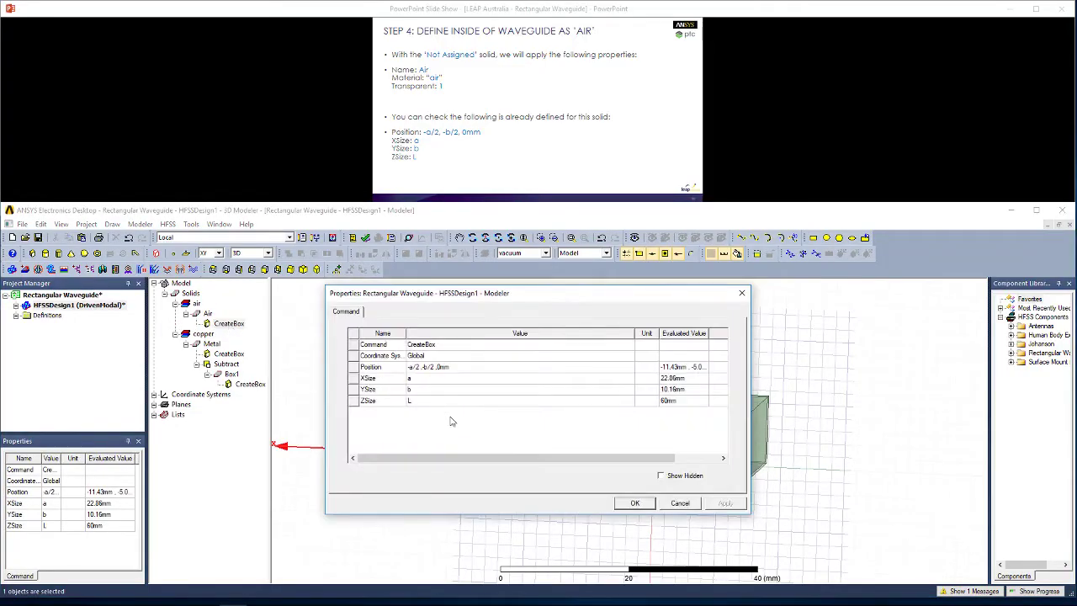
pyautogui.click(636, 503)
pyautogui.click(566, 143)
pyautogui.click(566, 145)
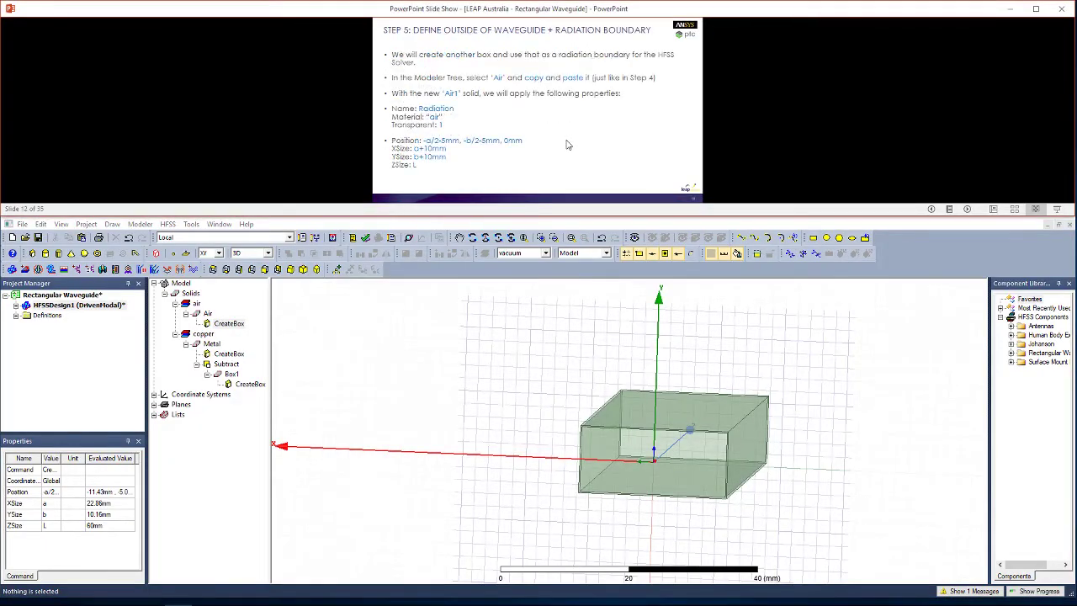
# Step: Copy and paste the Air solid, and rename the copy as Radiation
pyautogui.click(429, 380)
pyautogui.keyDown('alt'); pyautogui.moveTo(425, 379); pyautogui.dragTo(422, 378); pyautogui.keyUp('alt')
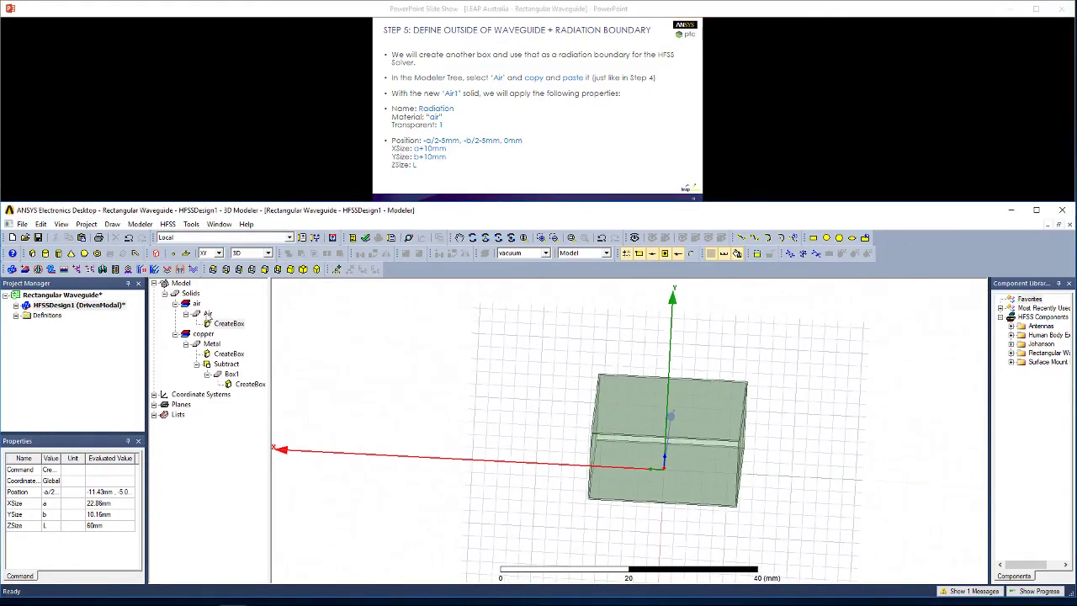
pyautogui.click(207, 314)
pyautogui.hotkey('ctrl', 'c')
pyautogui.hotkey('ctrl', 'v')
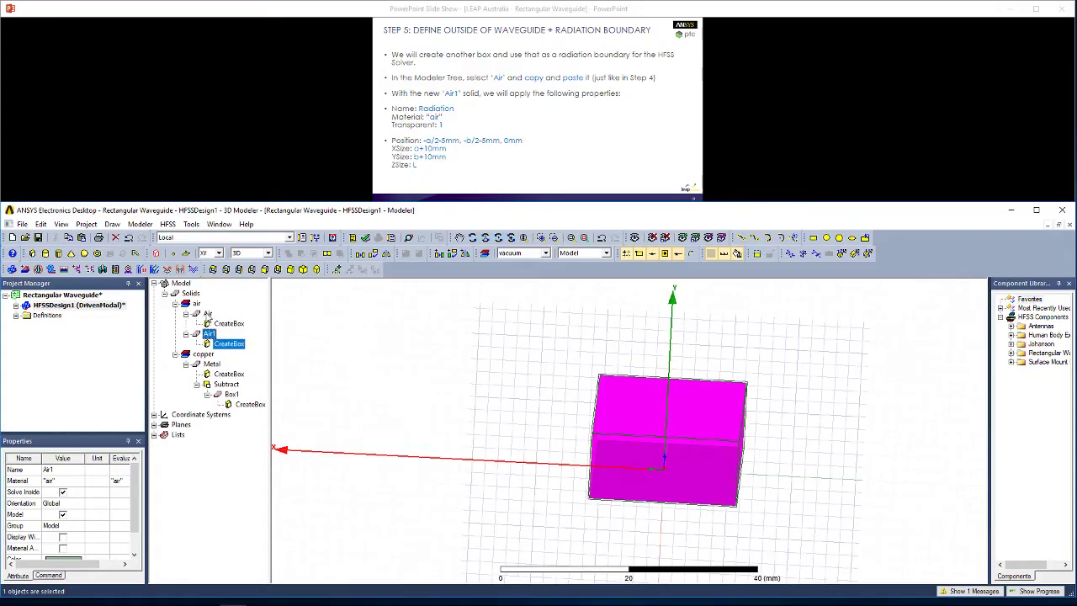
pyautogui.doubleClick(212, 338)
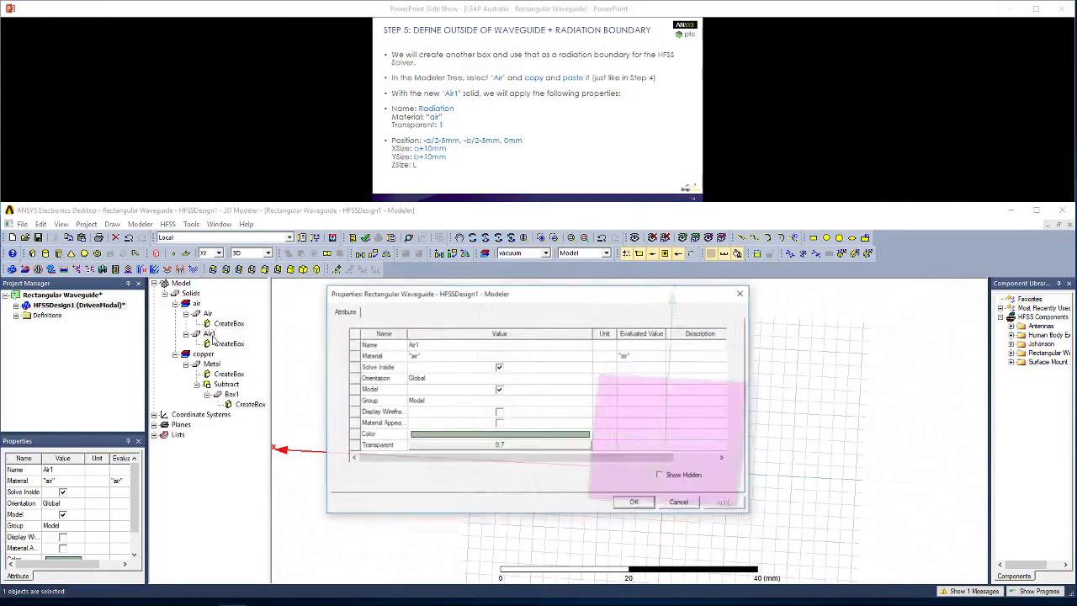
pyautogui.click(424, 344)
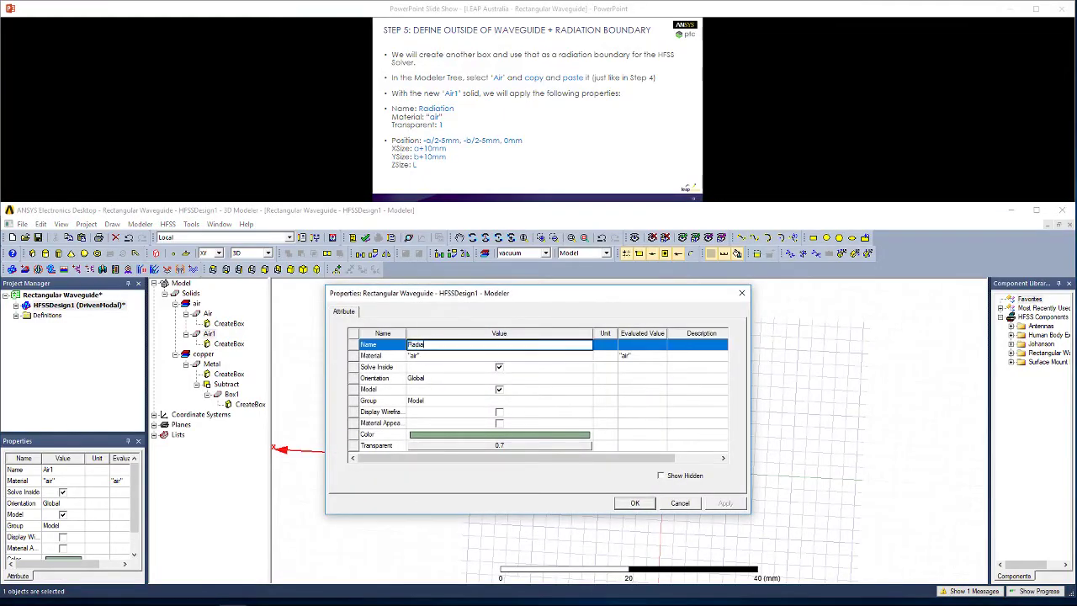
pyautogui.write('Radiation')
pyautogui.click(636, 503)
# Step: Set the Air solid's transparency to 1, fully transparent
pyautogui.click(516, 411)
pyautogui.keyDown('alt'); pyautogui.moveTo(522, 410); pyautogui.dragTo(385, 383); pyautogui.keyUp('alt')
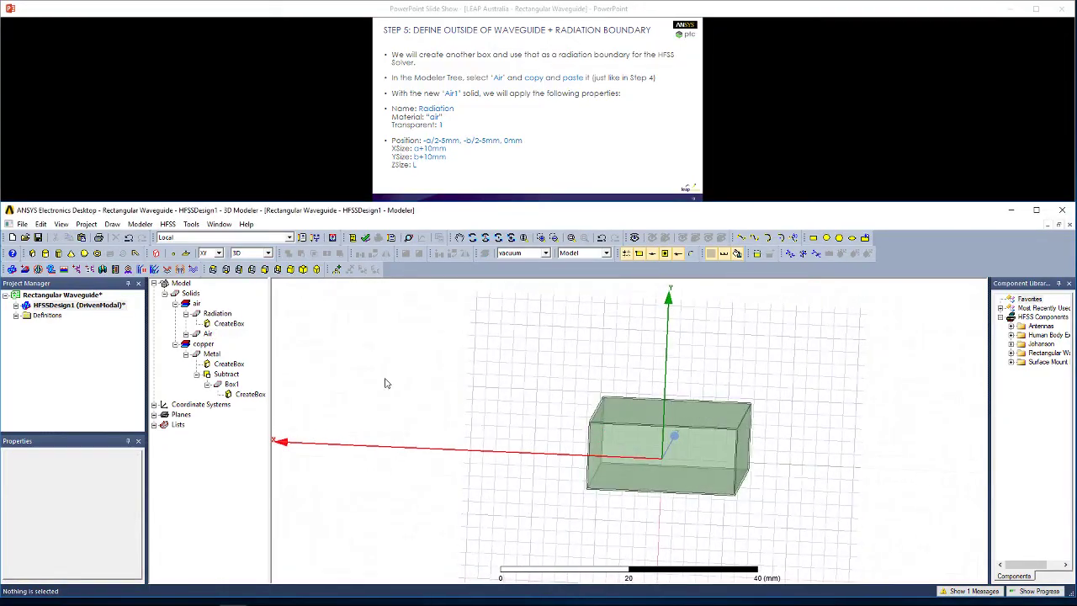
pyautogui.click(207, 334)
pyautogui.scroll(-2, 137, 488)
pyautogui.click(64, 548)
pyautogui.moveTo(540, 405); pyautogui.dragTo(572, 400)
pyautogui.click(508, 426)
# Step: Set the Radiation solid's transparency to 1, and clear the selection
pyautogui.click(217, 324)
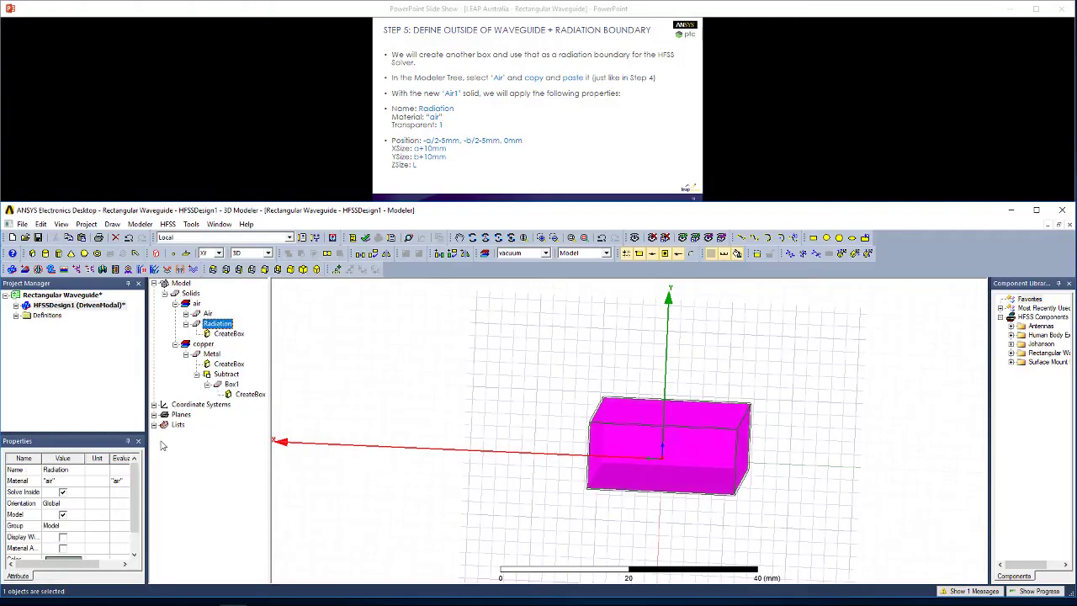
pyautogui.click(74, 548)
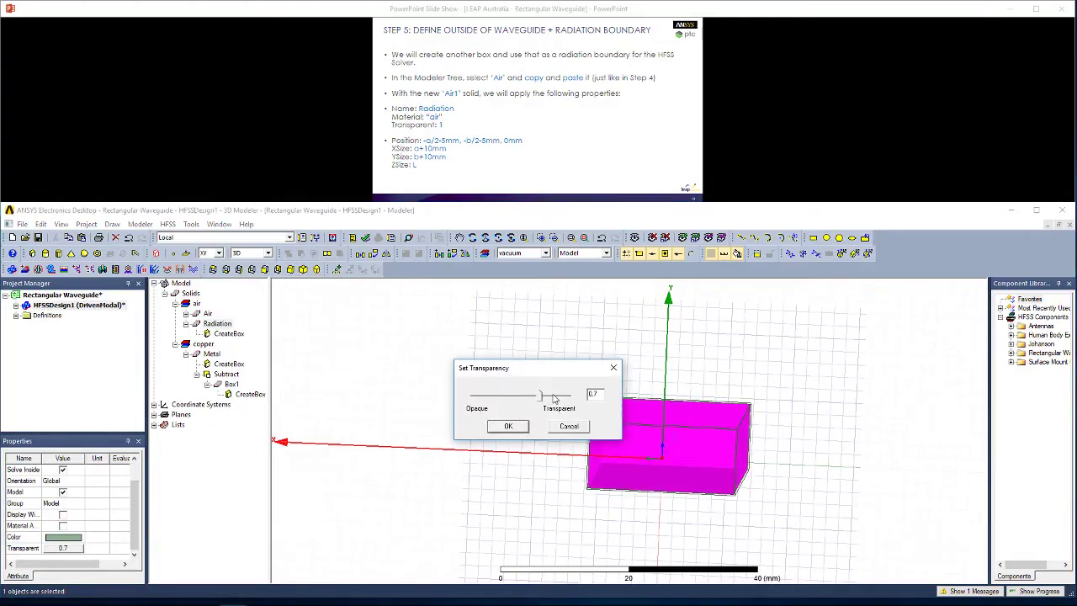
pyautogui.moveTo(541, 402); pyautogui.dragTo(571, 397)
pyautogui.click(508, 426)
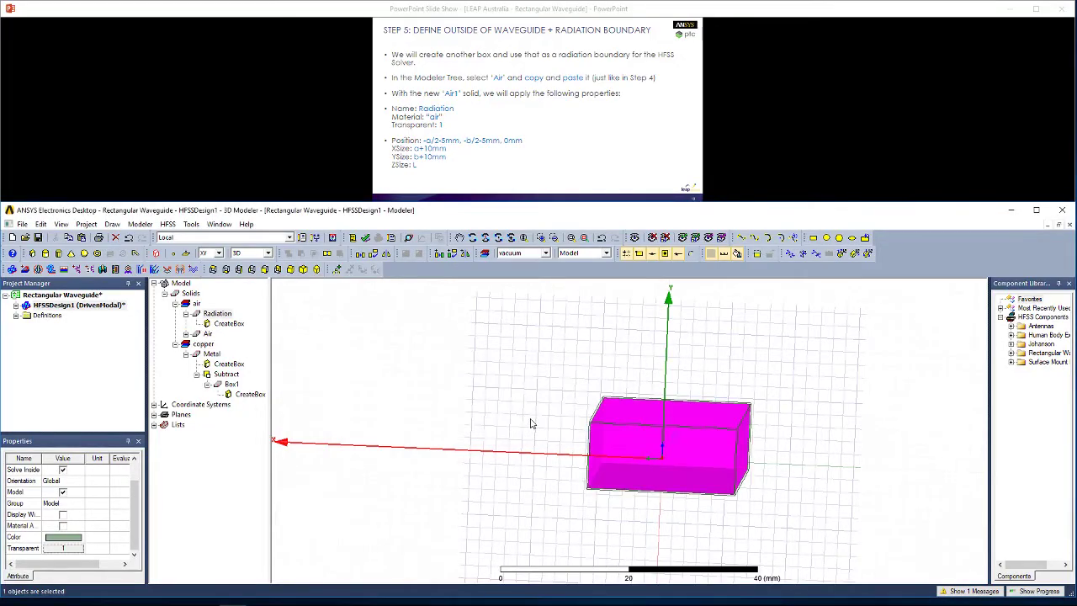
pyautogui.click(329, 385)
# Step: Set the Radiation box's position to -a/2-5mm, -b/2-5mm, 0mm
pyautogui.doubleClick(221, 326)
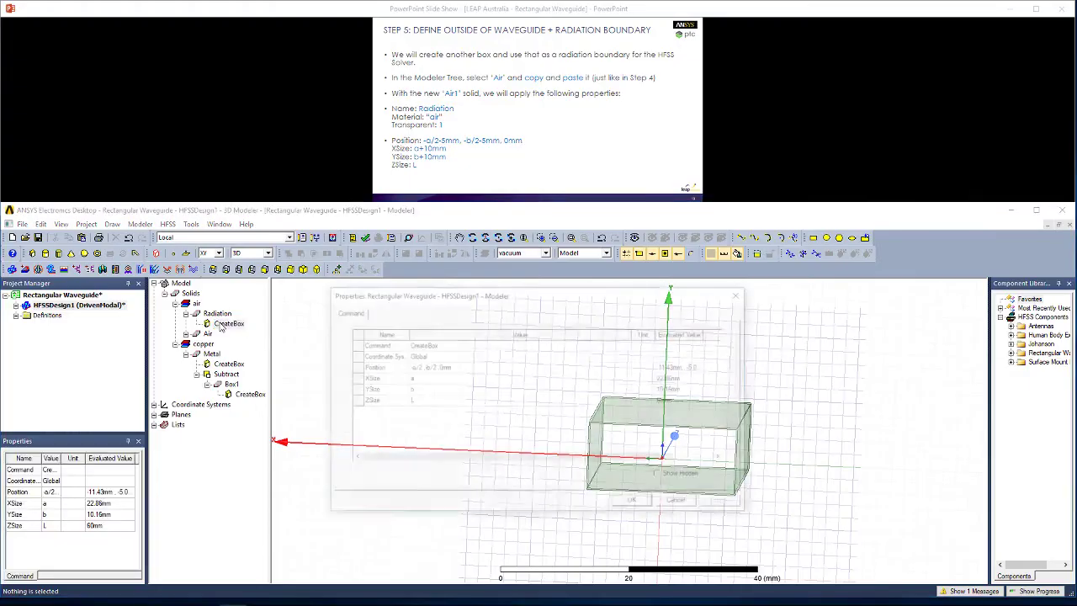
pyautogui.click(425, 368)
pyautogui.click(425, 368)
pyautogui.write('-5mm ,')
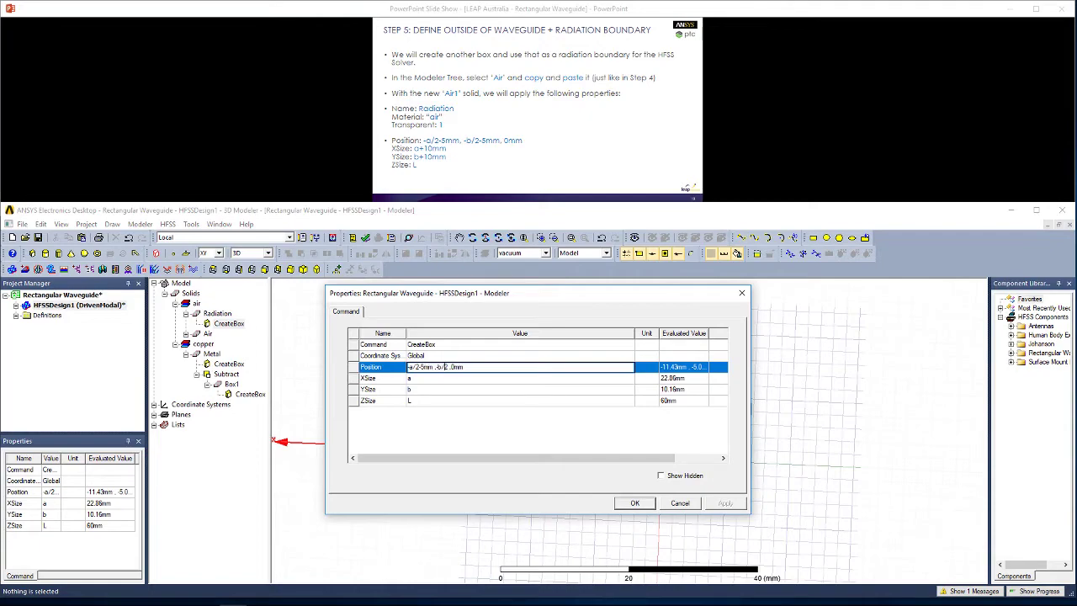
pyautogui.write('-b/2-5mm')
# Step: Set the Radiation box's XSize to a+10mm and YSize to b+10mm, apply them, and advance the instructions to the boundary assignment
pyautogui.click(433, 381)
pyautogui.click(434, 381)
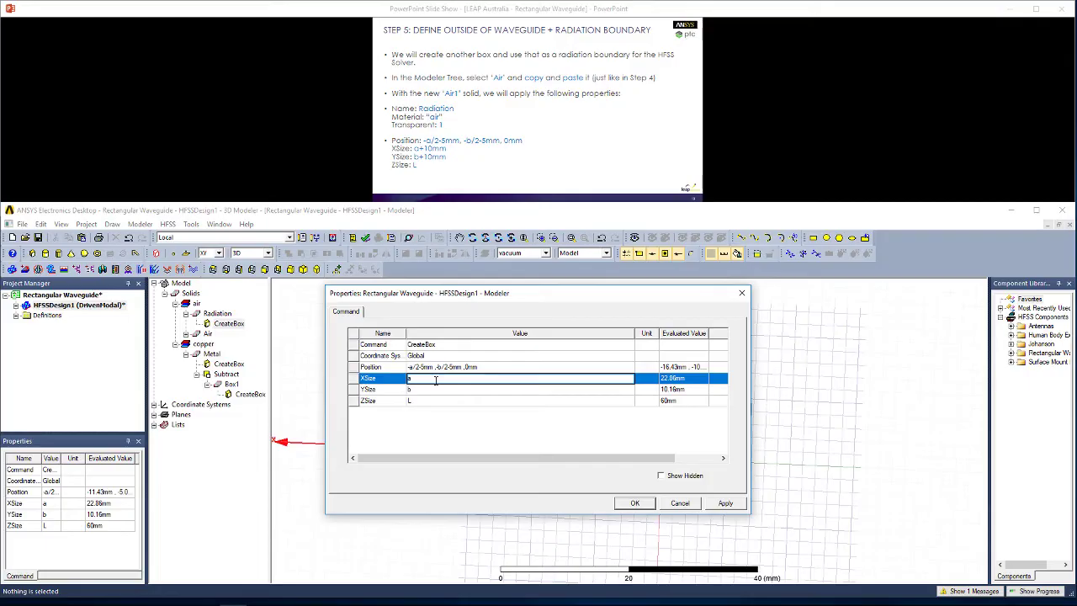
pyautogui.write('+10mm')
pyautogui.doubleClick(433, 390)
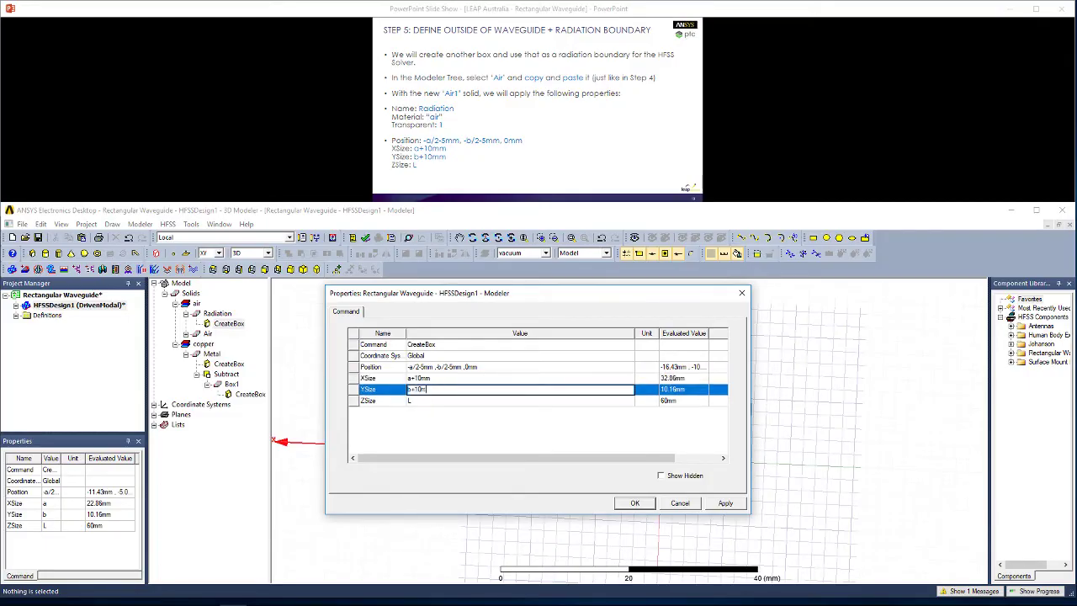
pyautogui.click(727, 502)
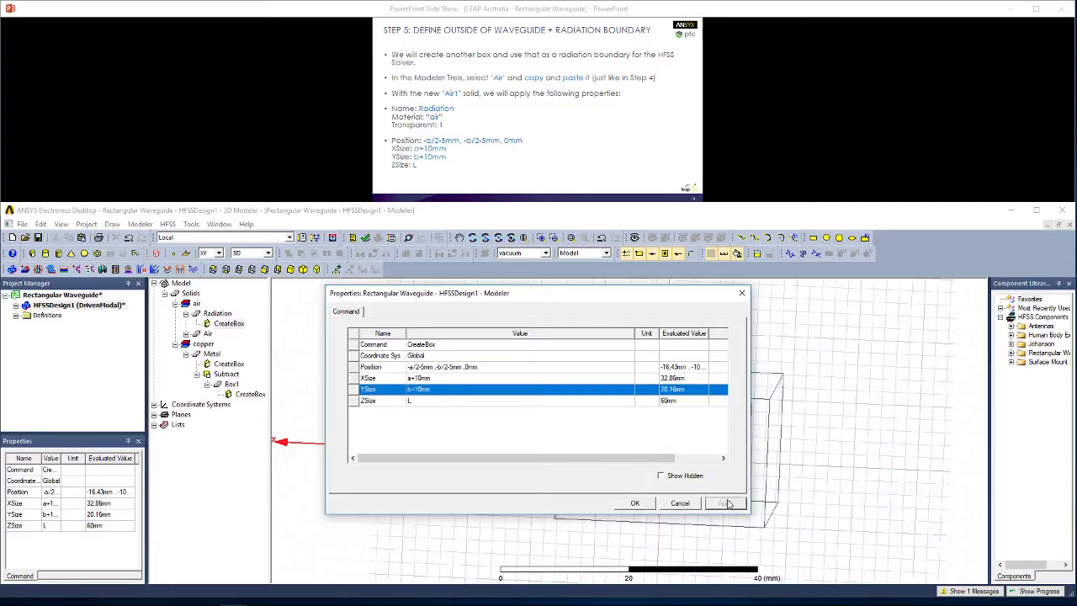
pyautogui.click(635, 504)
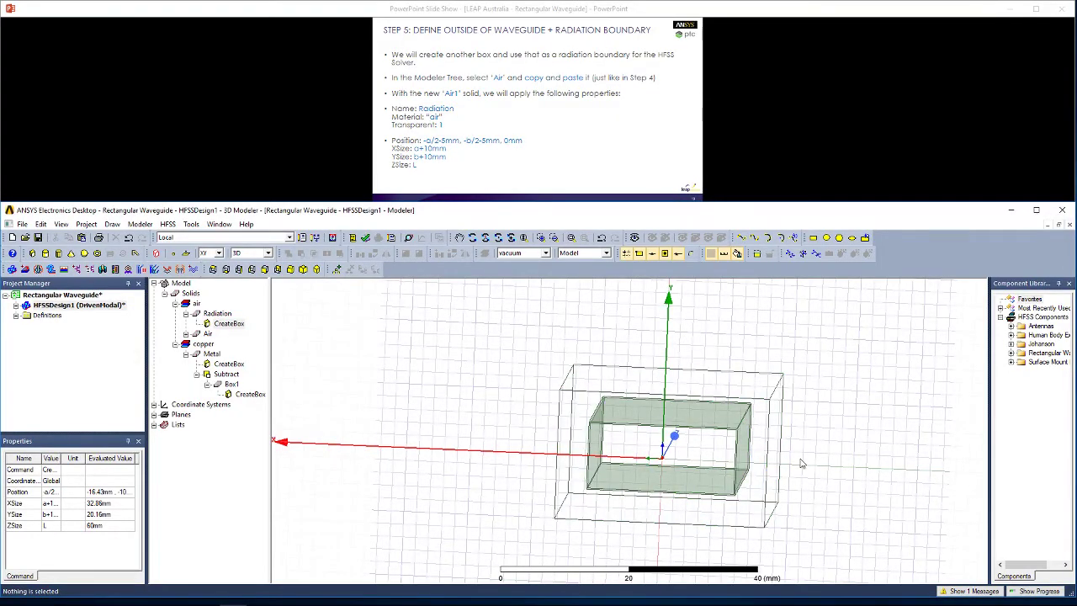
pyautogui.keyDown('alt'); pyautogui.moveTo(801, 463); pyautogui.dragTo(770, 475); pyautogui.keyUp('alt')
pyautogui.click(638, 162)
pyautogui.click(638, 161)
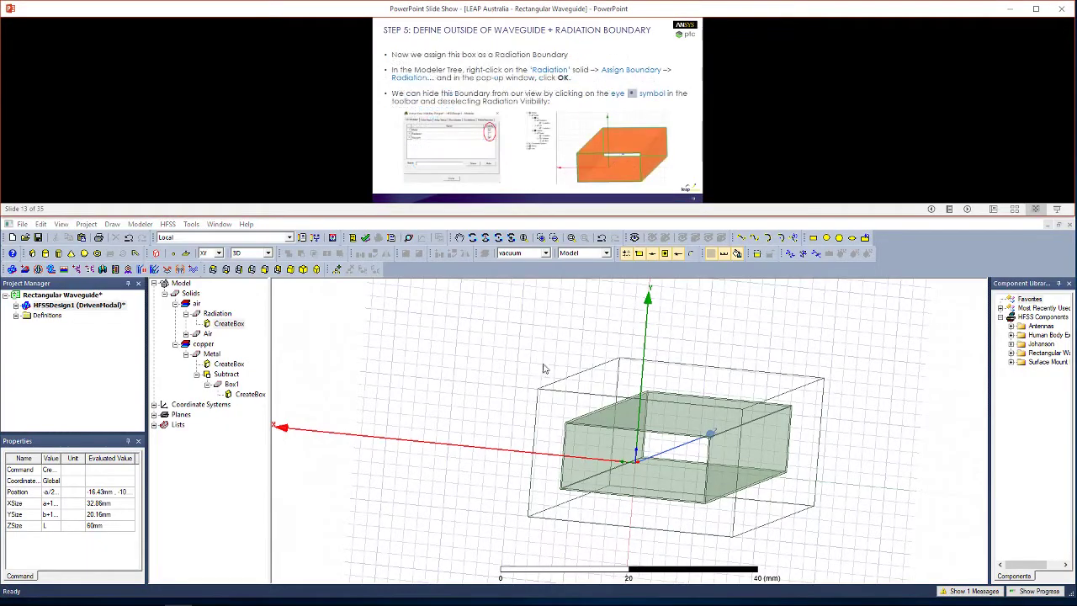
# Step: Assign a Radiation boundary to the outer Radiation box, keeping the default name Rad1
pyautogui.click(633, 374)
pyautogui.rightClick(632, 375)
pyautogui.moveTo(675, 496)
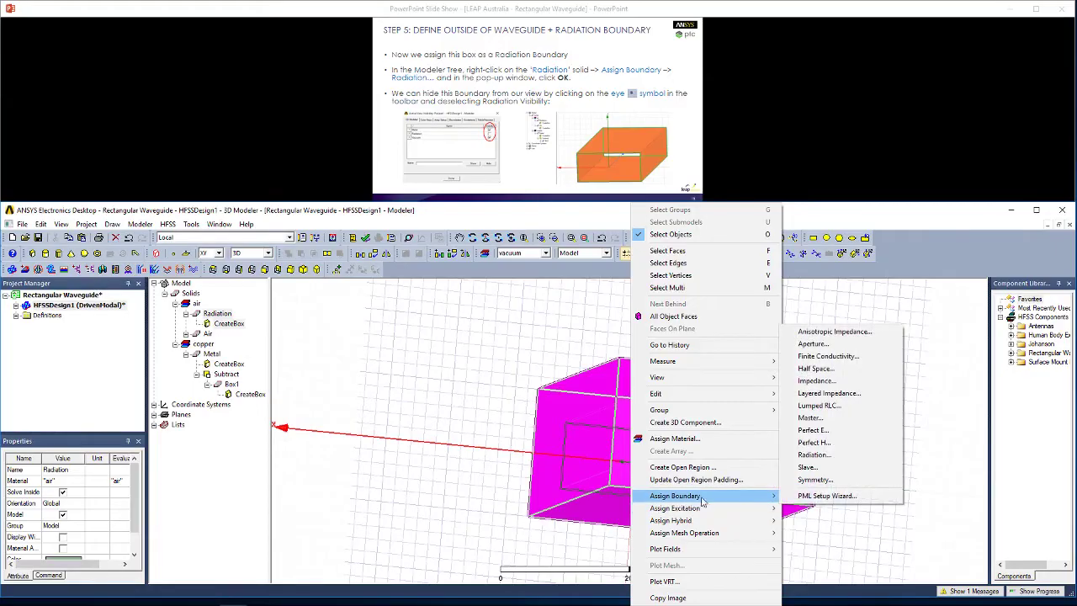
pyautogui.click(830, 455)
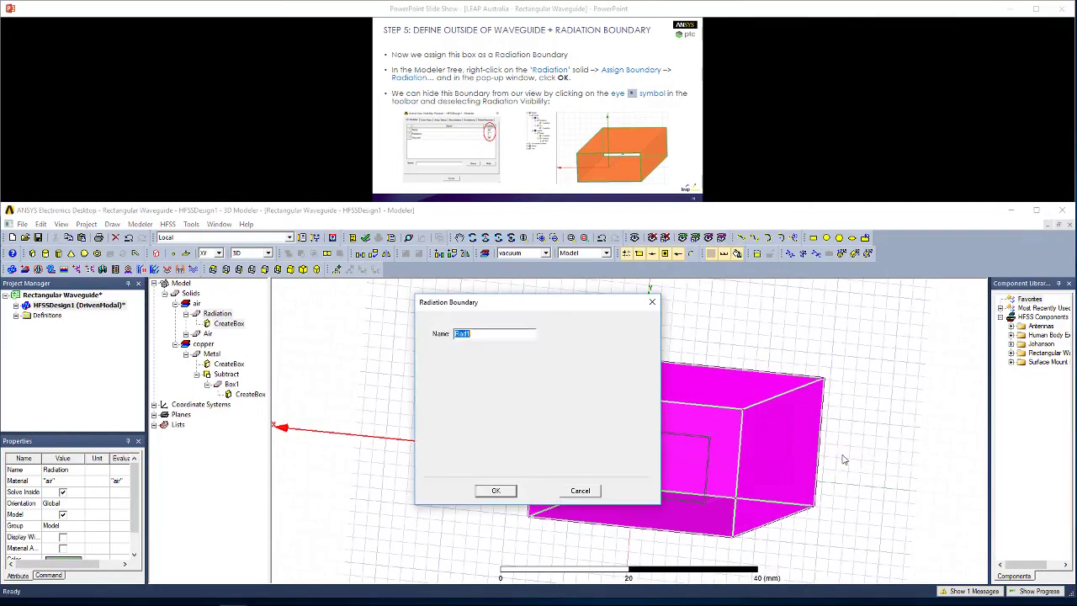
pyautogui.click(494, 491)
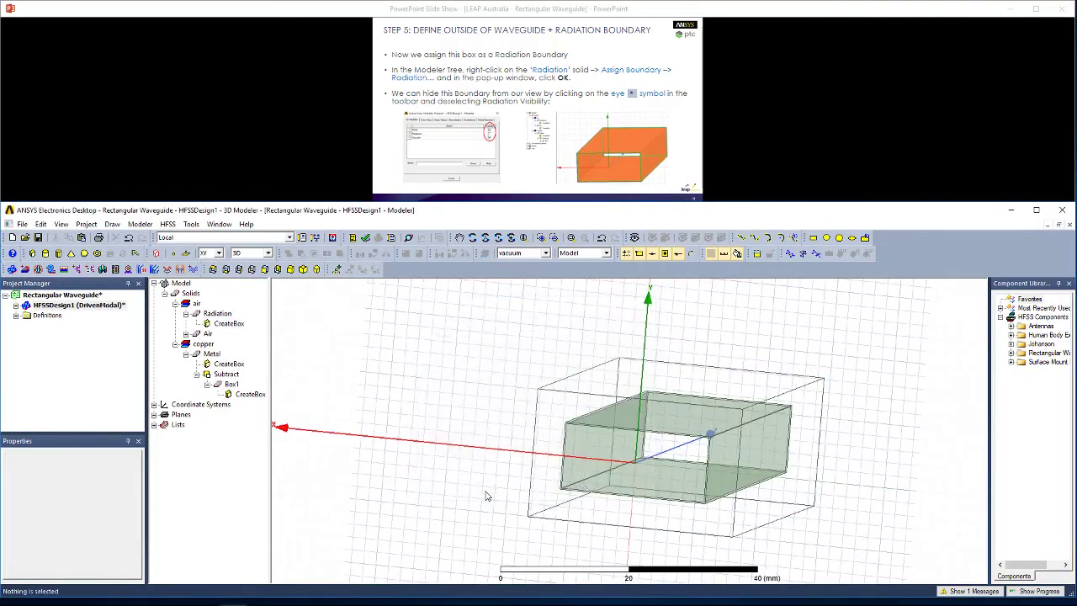
# Step: Highlight the Rad1 boundary under the design's Boundaries to inspect its coverage, and clear the selection
pyautogui.doubleClick(25, 306)
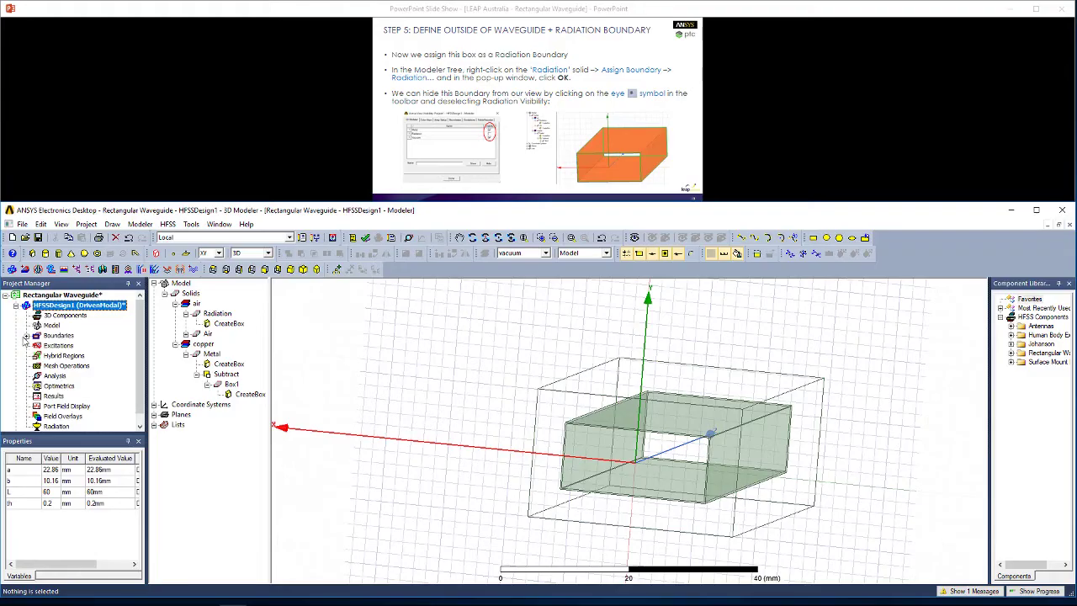
pyautogui.click(27, 336)
pyautogui.click(59, 346)
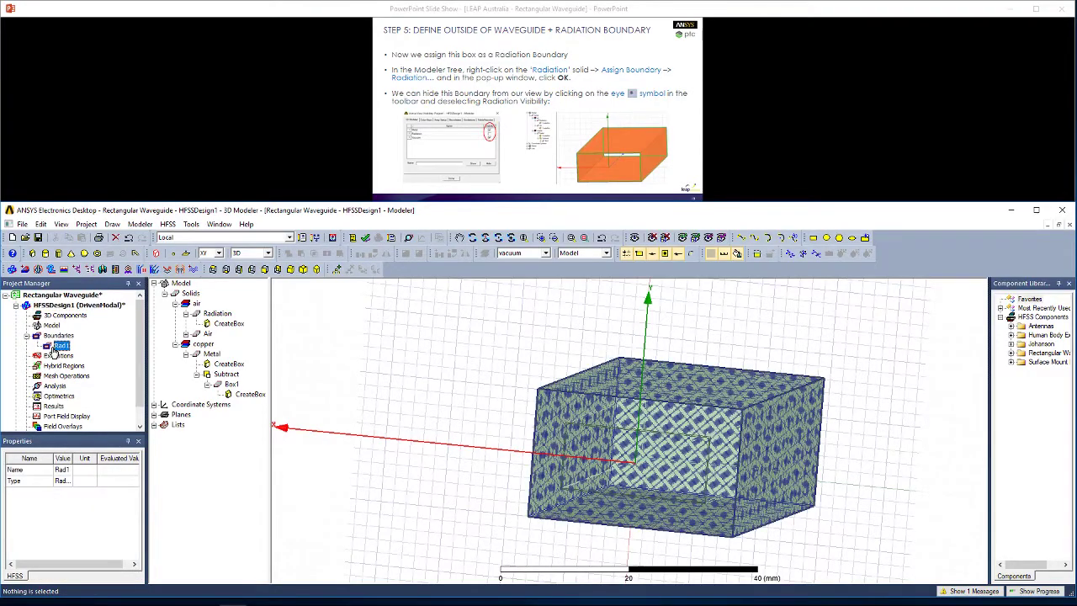
pyautogui.click(705, 438)
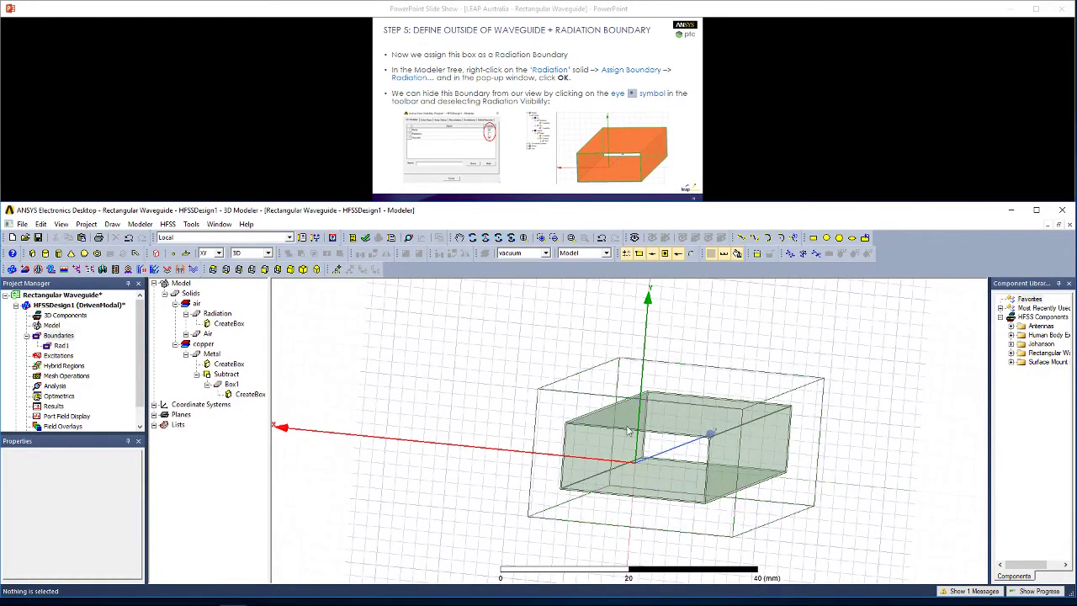
# Step: Hide the outer Radiation box in the active view and advance the slides to the wave port instructions
pyautogui.moveTo(769, 437)
pyautogui.keyDown('alt'); pyautogui.mouseDown()
pyautogui.moveTo(787, 440)
pyautogui.moveTo(754, 445)
pyautogui.mouseUp(); pyautogui.keyUp('alt')
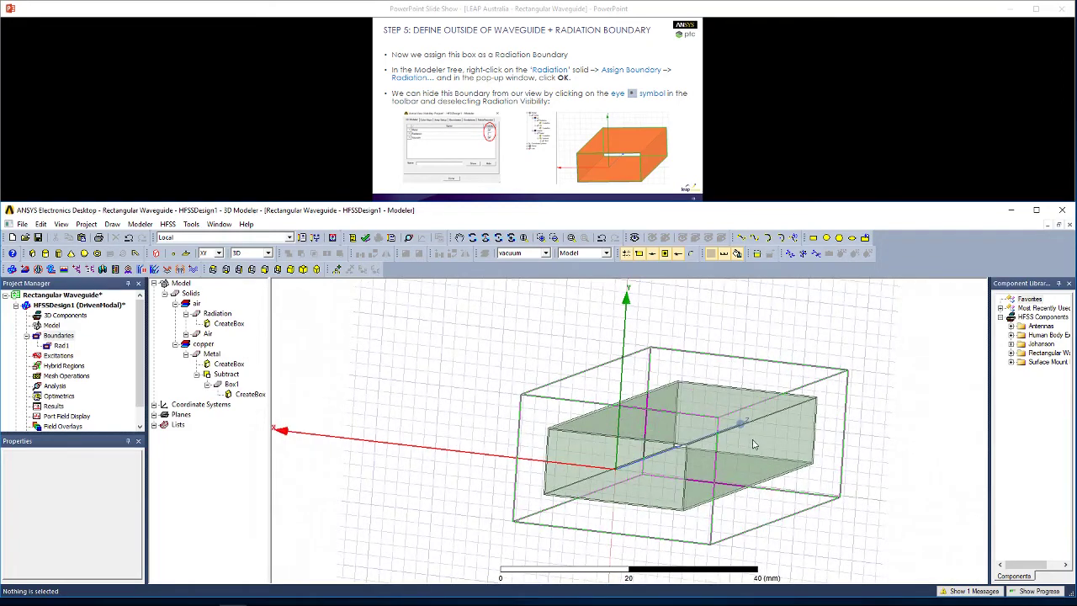
pyautogui.click(700, 371)
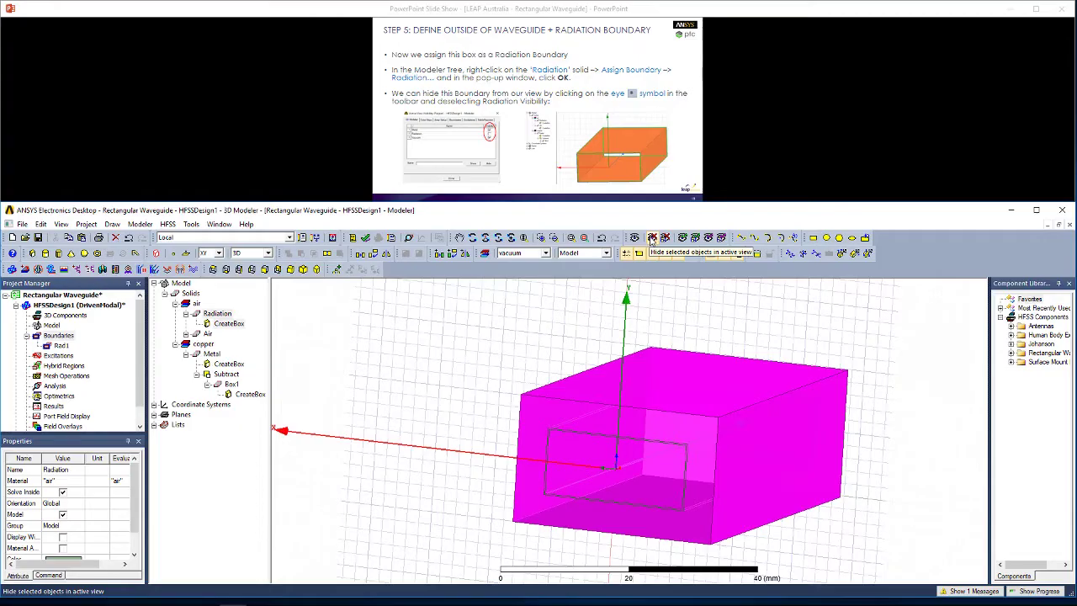
pyautogui.click(653, 239)
pyautogui.keyDown('alt'); pyautogui.moveTo(813, 518); pyautogui.dragTo(820, 510); pyautogui.keyUp('alt')
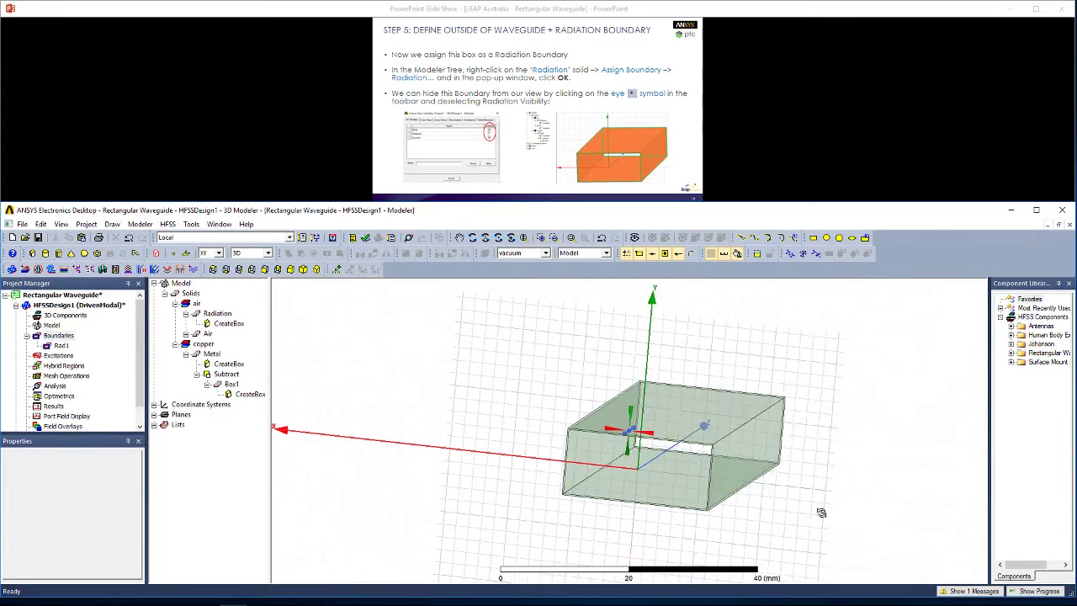
pyautogui.click(563, 117)
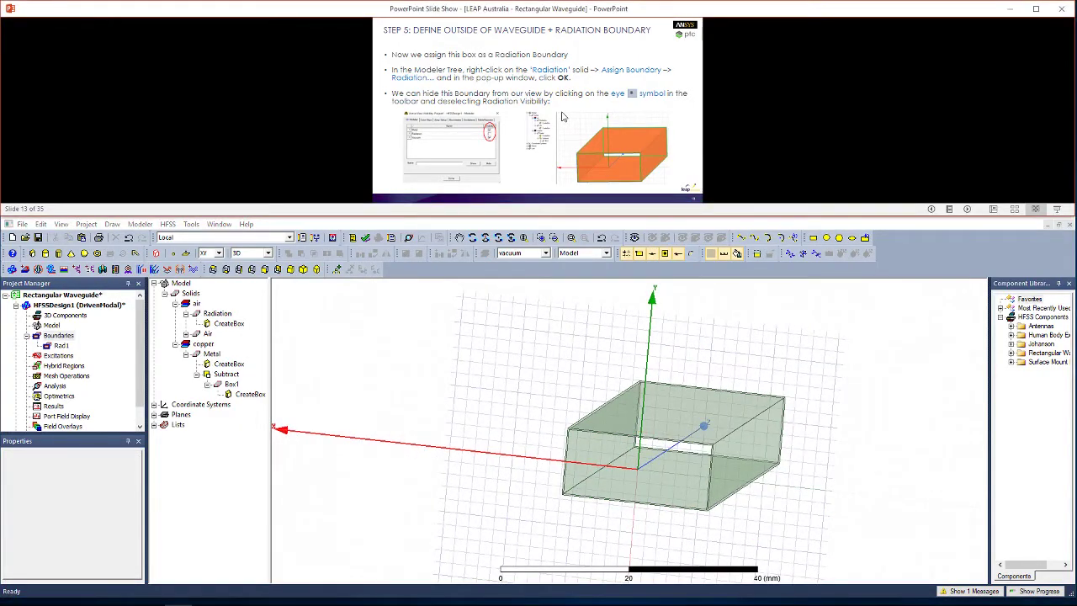
pyautogui.click(563, 117)
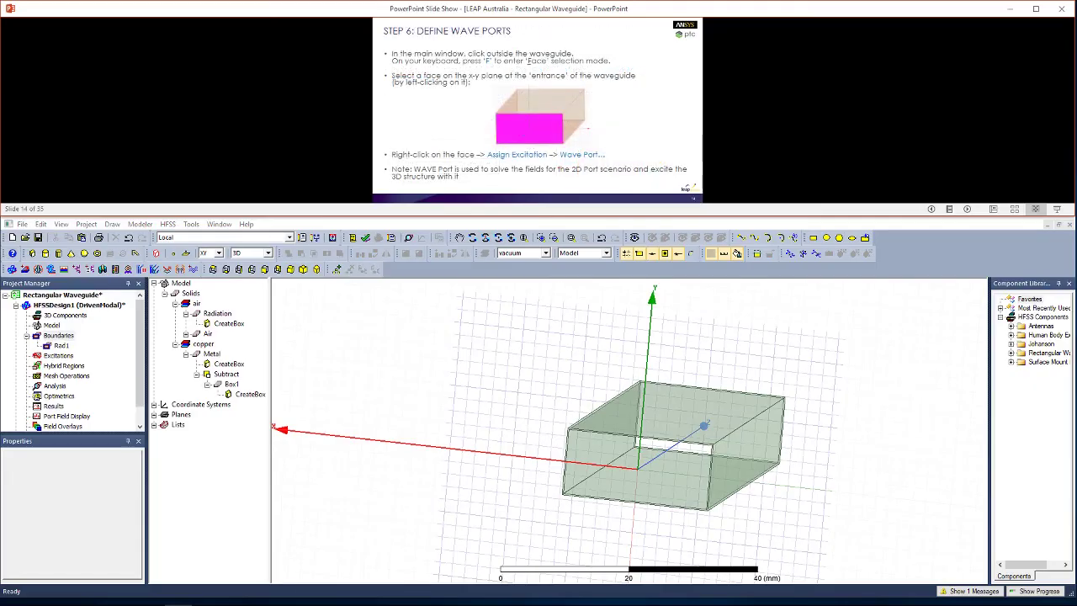
# Step: Clear the selection and set the modeler's selection mode to Faces
pyautogui.keyDown('alt'); pyautogui.moveTo(667, 445); pyautogui.dragTo(674, 446); pyautogui.keyUp('alt')
pyautogui.click(495, 412)
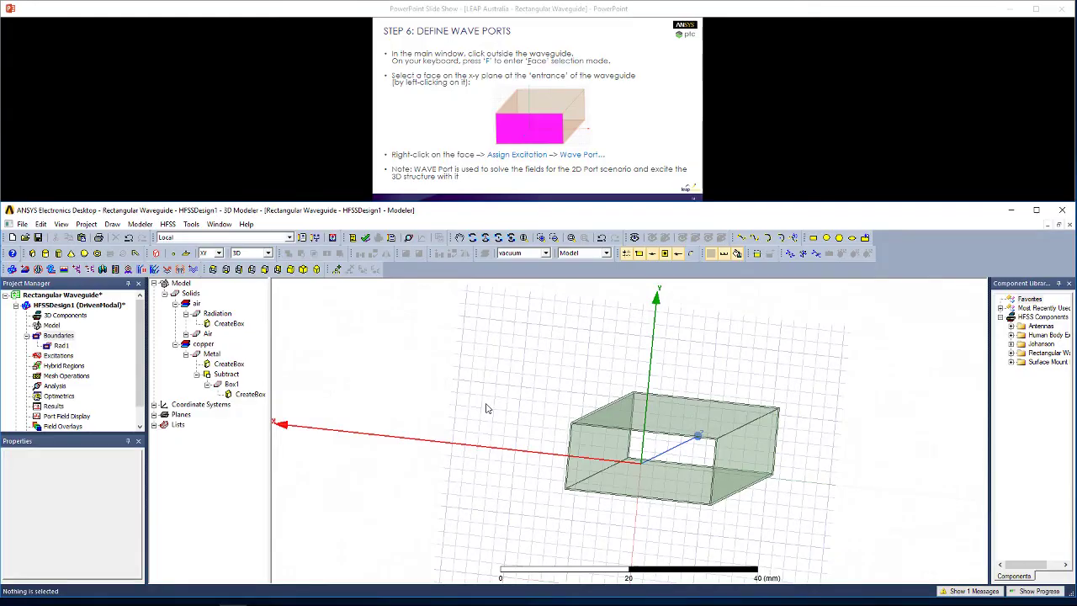
pyautogui.click(54, 225)
pyautogui.click(50, 225)
pyautogui.click(41, 225)
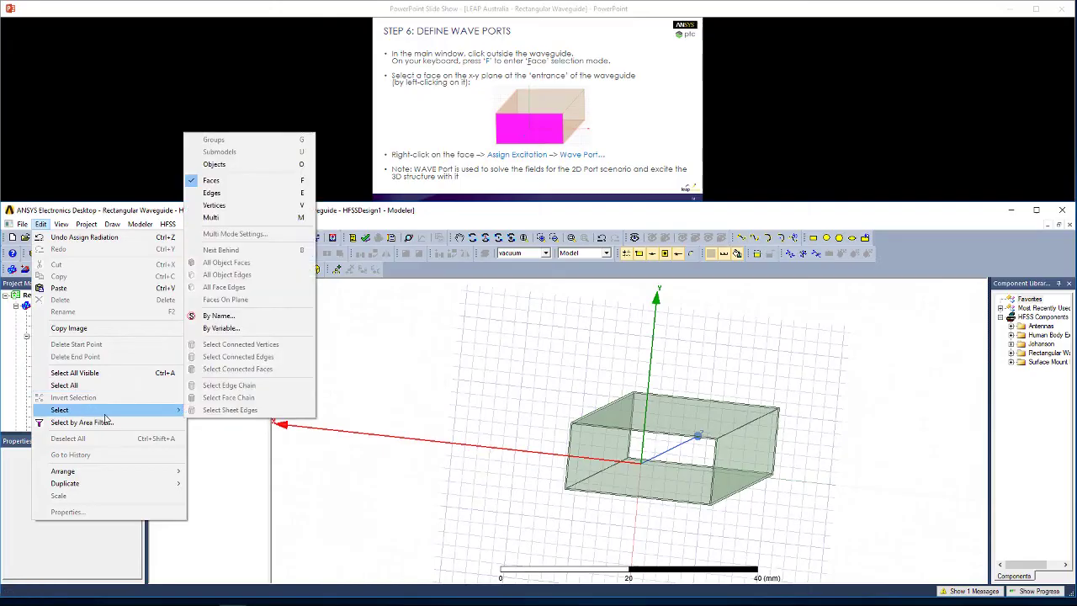
pyautogui.moveTo(103, 411)
pyautogui.click(244, 183)
# Step: Start a wave port excitation on the waveguide's entrance face in the XY plane, and advance the slides to the integration line instructions
pyautogui.click(682, 464)
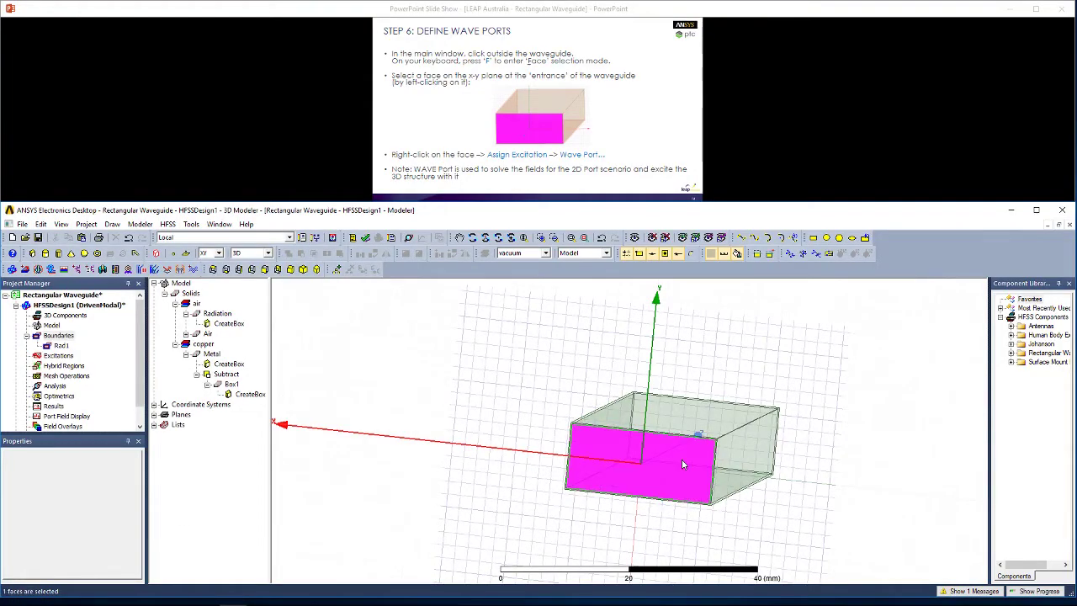
pyautogui.rightClick(682, 464)
pyautogui.moveTo(823, 363)
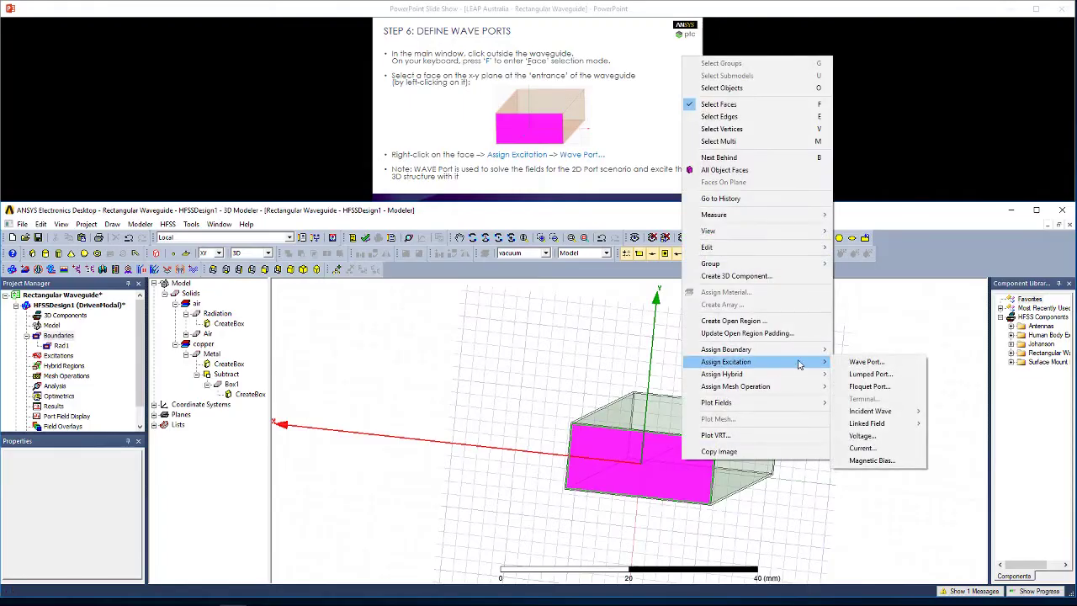
pyautogui.click(867, 361)
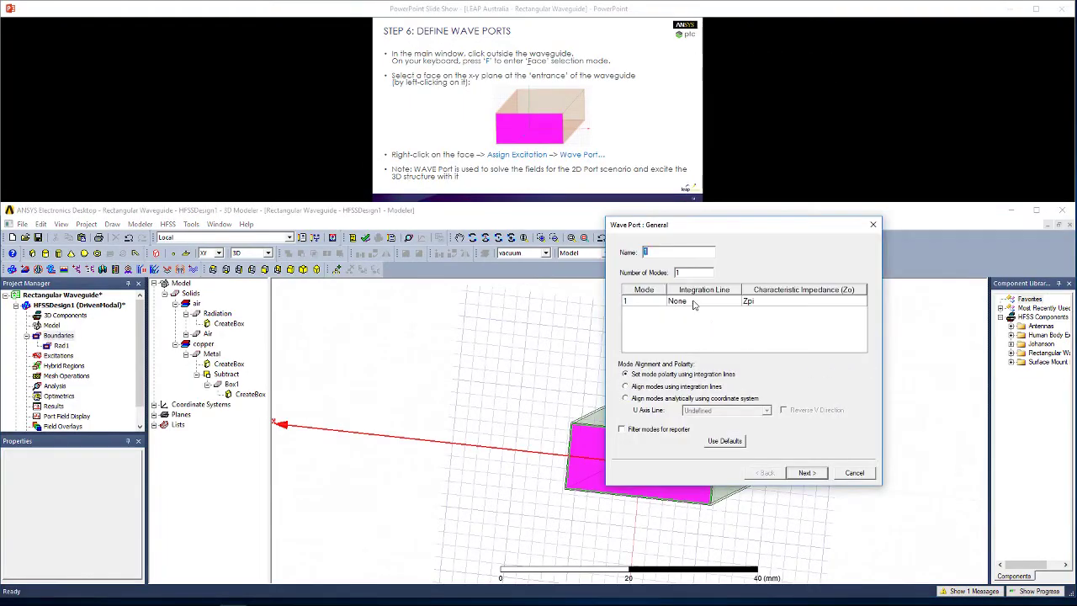
pyautogui.hotkey('alt', 'Tab')
pyautogui.press('Right')
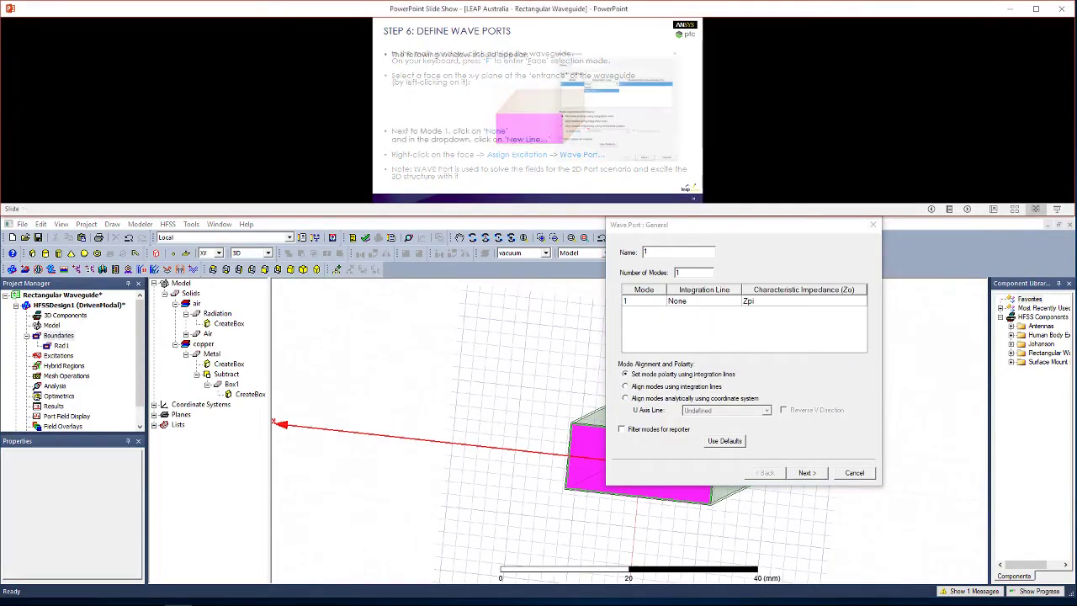
# Step: Define mode 1's integration line from the entrance face's bottom edge centre to its top edge centre, and finish the port with Do Not Renormalize
pyautogui.click(700, 303)
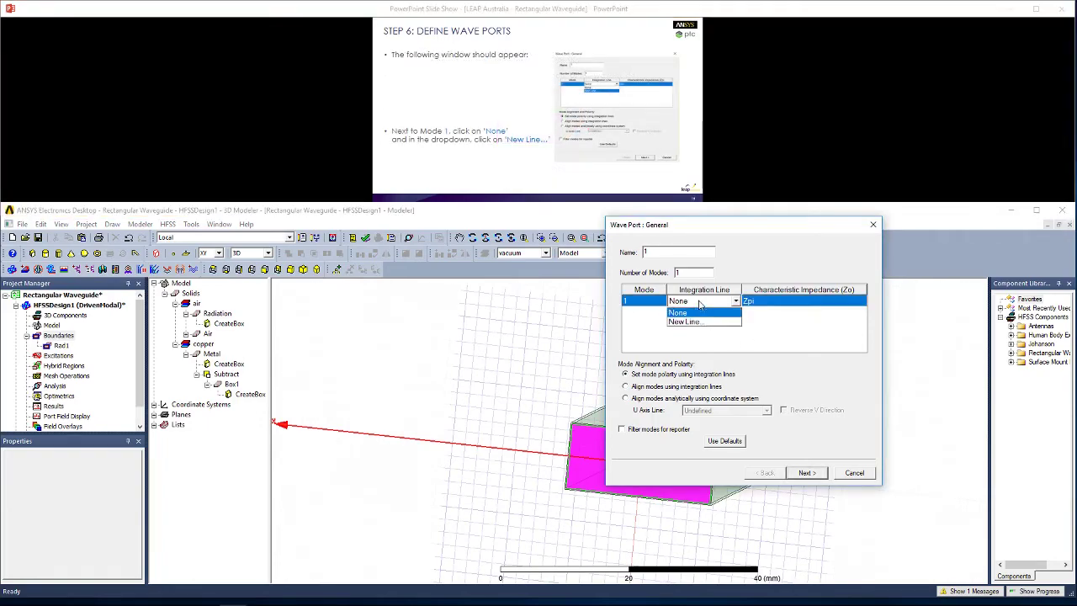
pyautogui.click(693, 322)
pyautogui.hotkey('alt', 'Tab')
pyautogui.press('Right')
pyautogui.scroll(2, 641, 500)
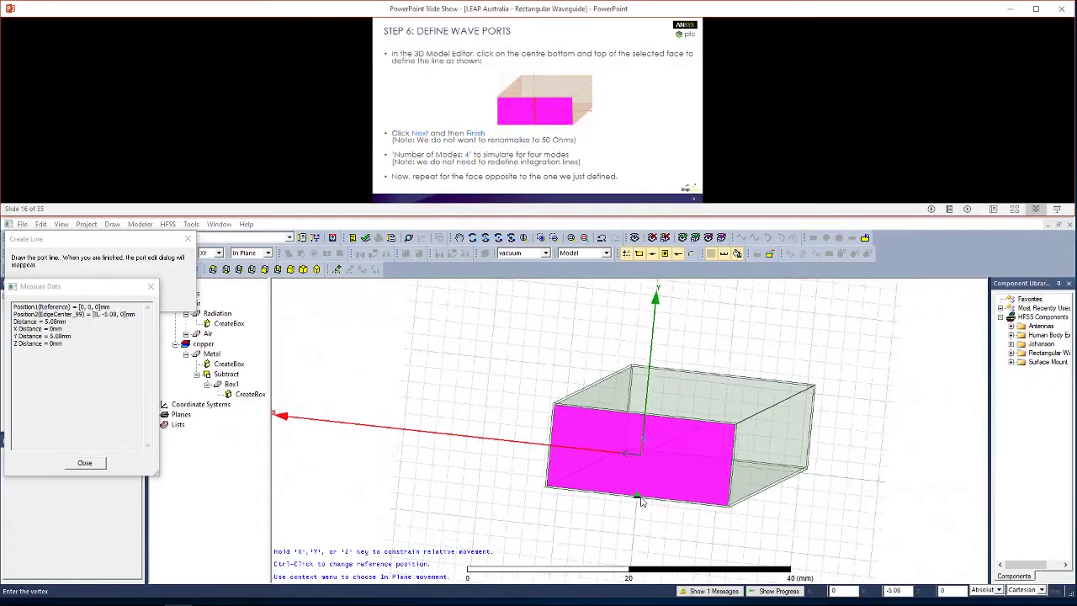
pyautogui.scroll(2, 641, 500)
pyautogui.click(640, 499)
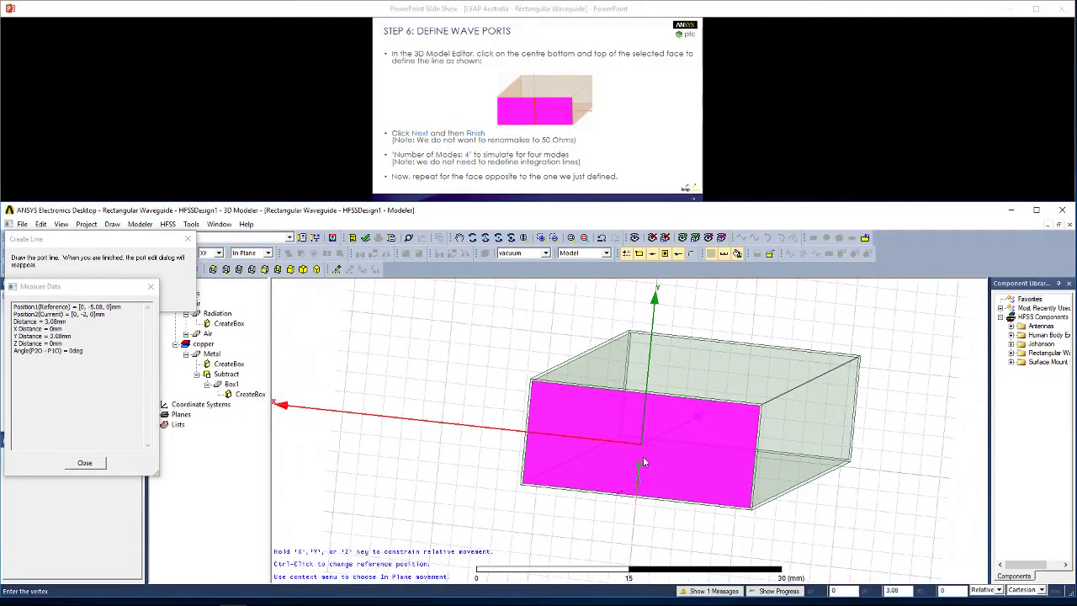
pyautogui.click(646, 404)
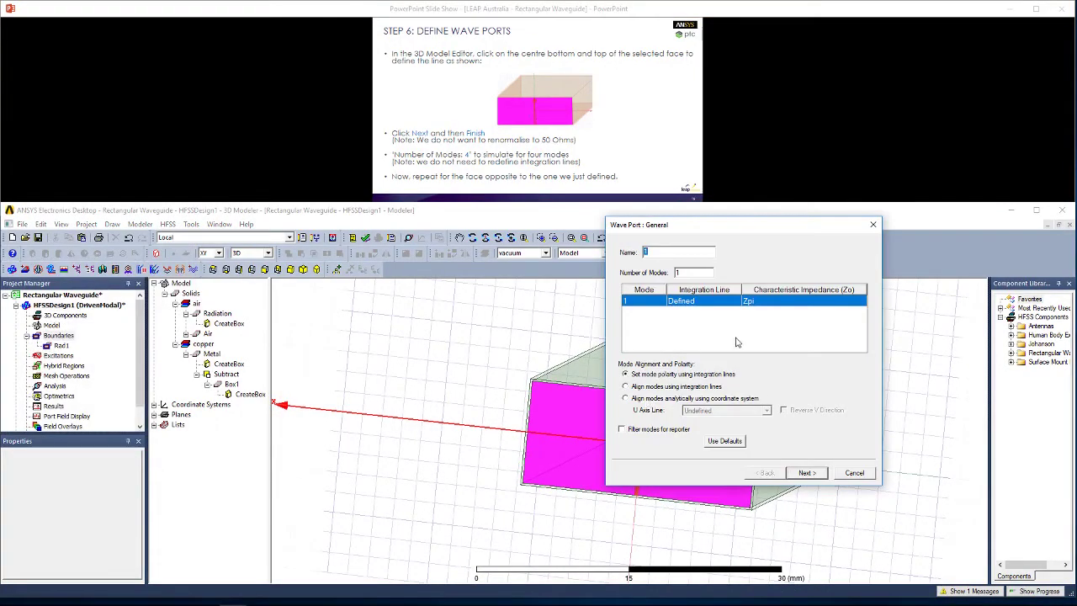
pyautogui.click(806, 473)
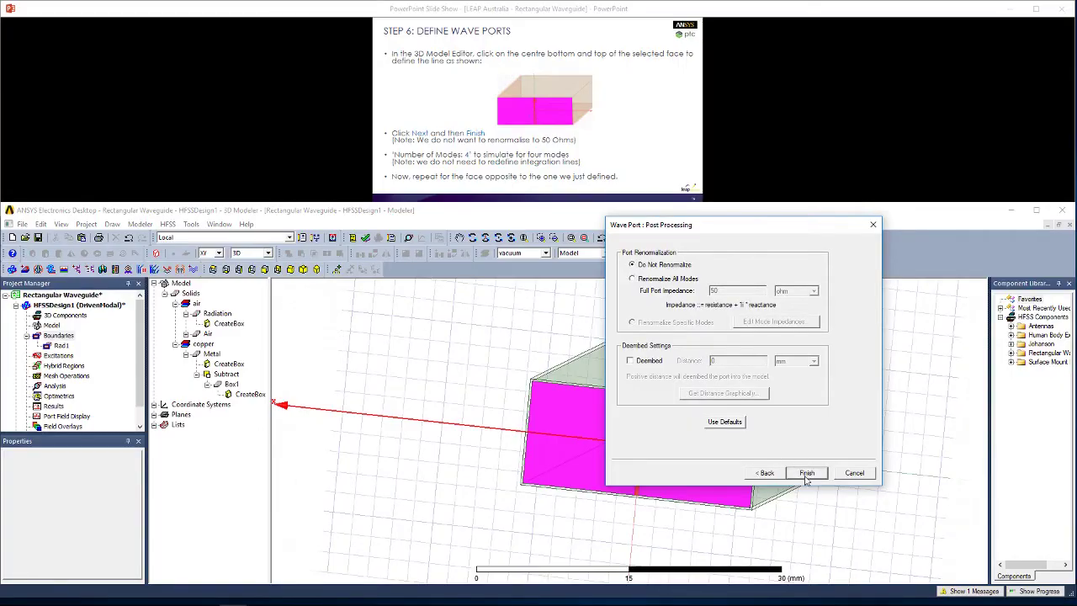
pyautogui.click(806, 474)
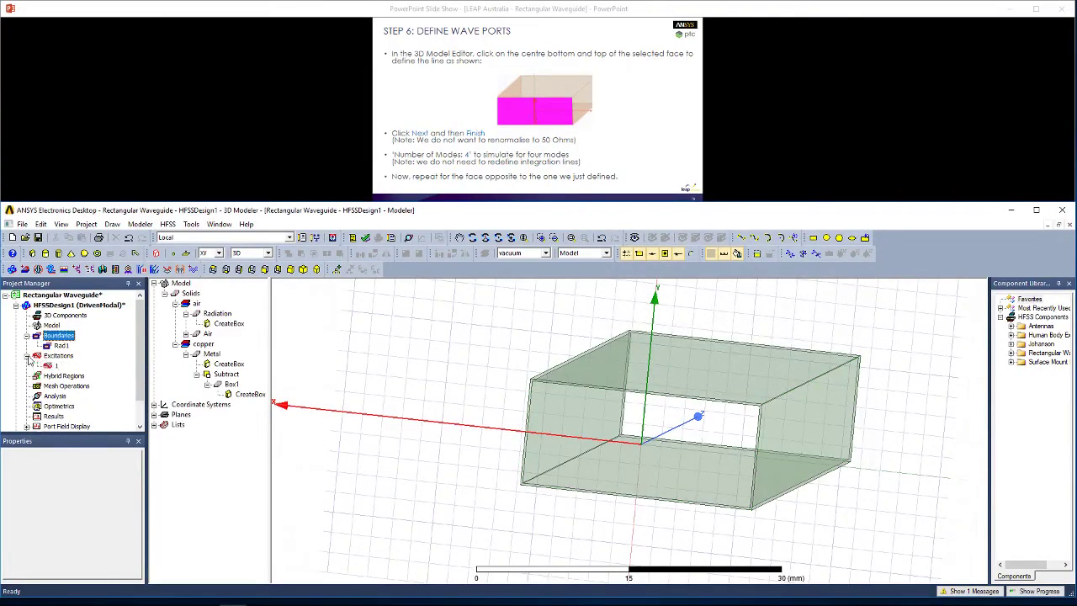
# Step: Set wave port 1's number of modes to 4, apply it, and clear the selection
pyautogui.doubleClick(57, 367)
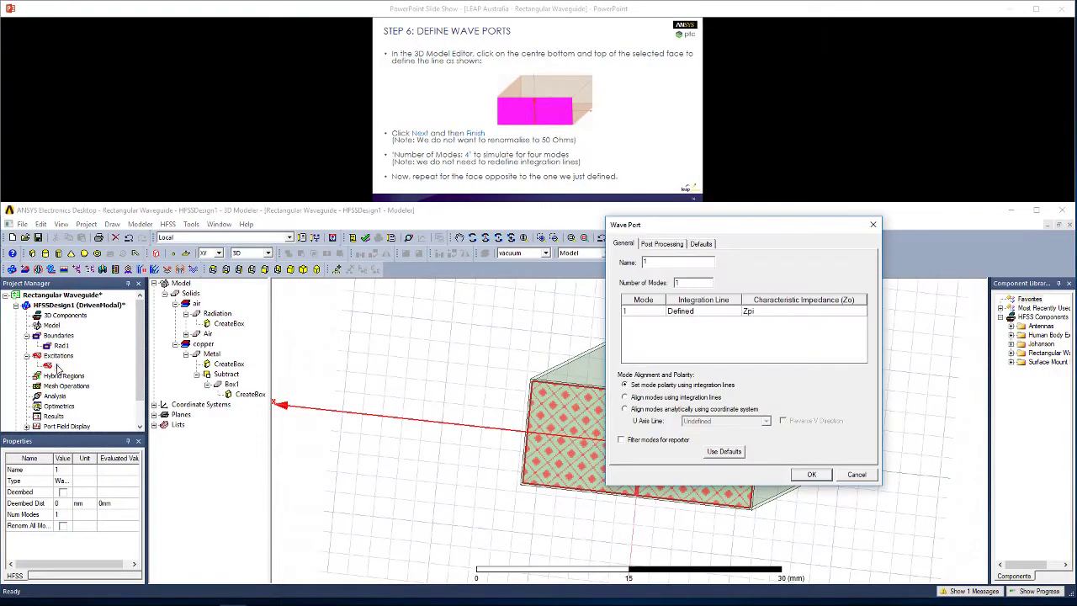
pyautogui.moveTo(757, 227); pyautogui.dragTo(375, 252)
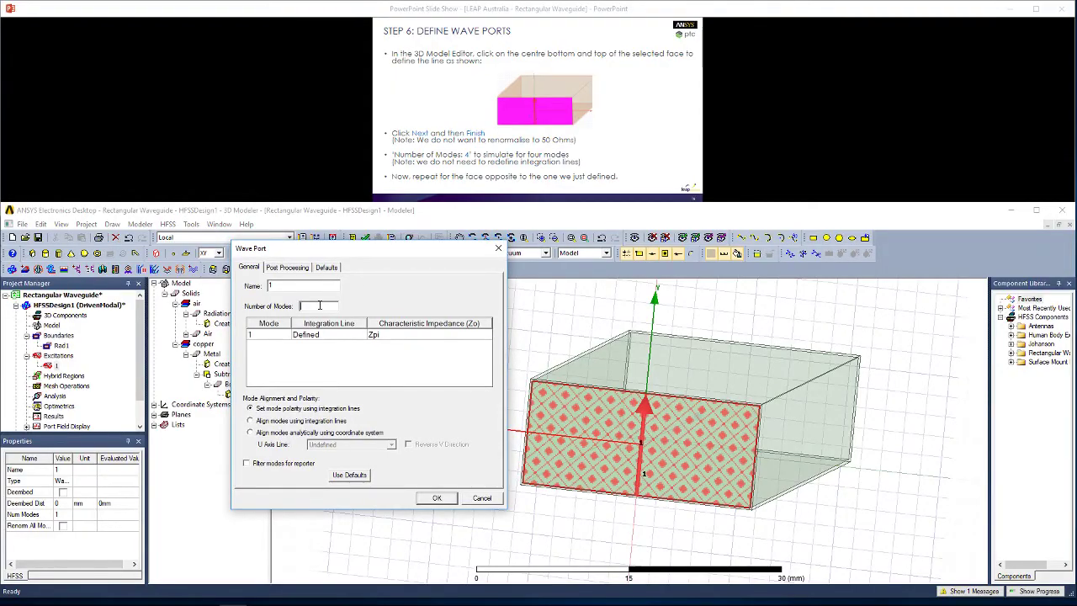
pyautogui.write('4')
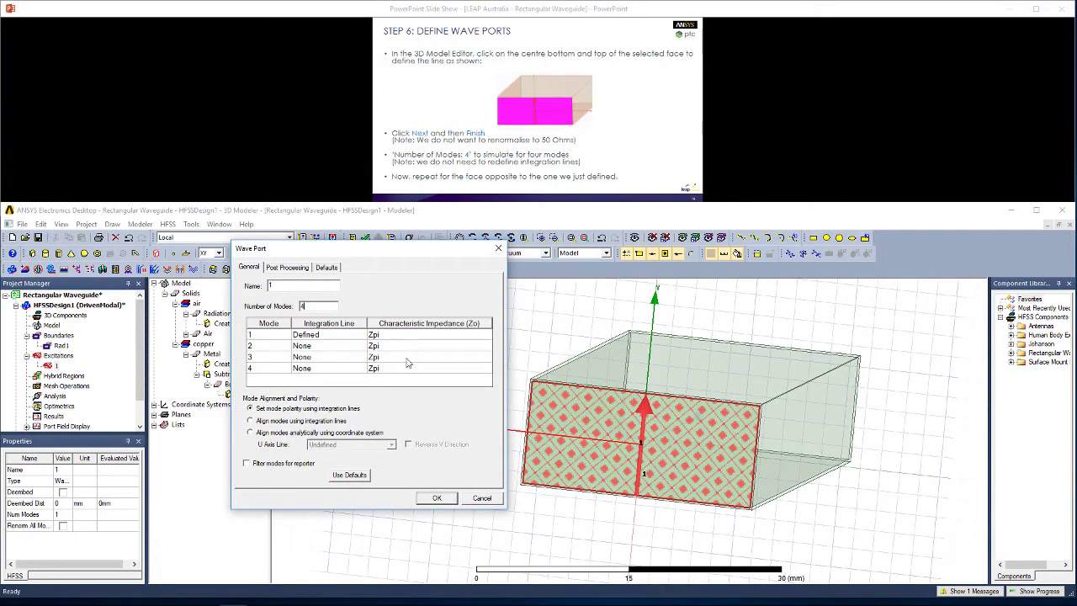
pyautogui.click(436, 499)
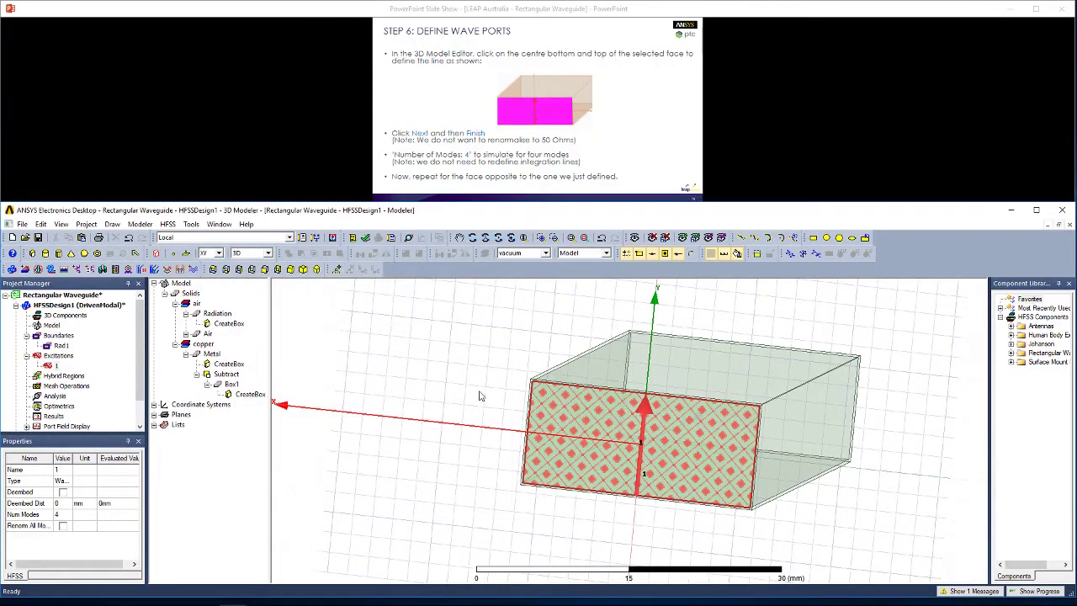
pyautogui.click(435, 448)
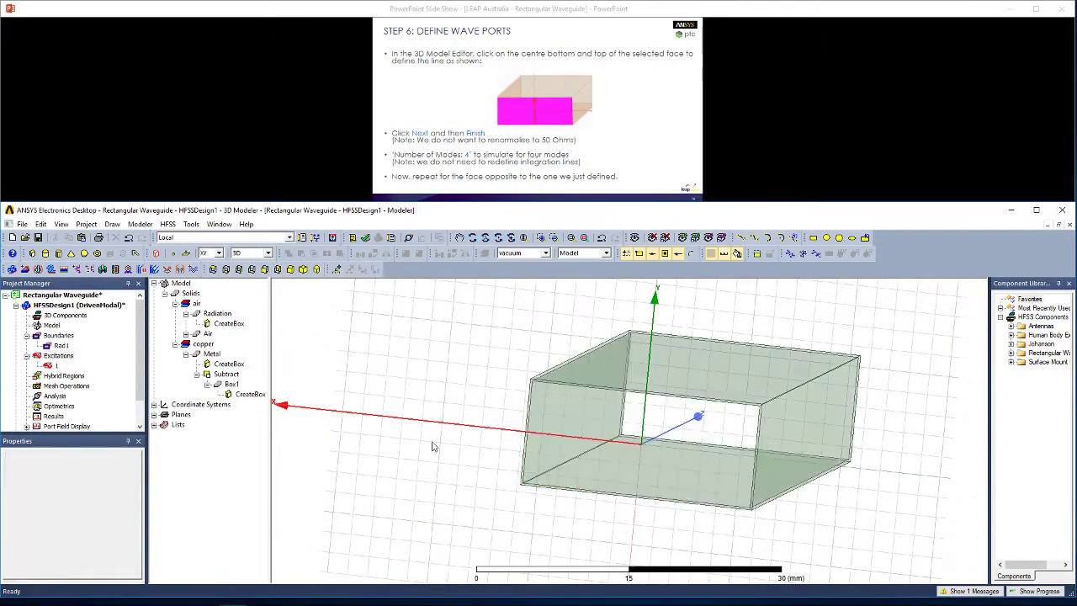
# Step: Highlight port 1 for reference and start a wave port excitation on the opposite end face of the waveguide
pyautogui.click(56, 365)
pyautogui.moveTo(522, 455)
pyautogui.keyDown('alt'); pyautogui.mouseDown()
pyautogui.moveTo(430, 466)
pyautogui.moveTo(365, 426)
pyautogui.moveTo(517, 471)
pyautogui.mouseUp(); pyautogui.keyUp('alt')
pyautogui.click(503, 467)
pyautogui.rightClick(512, 468)
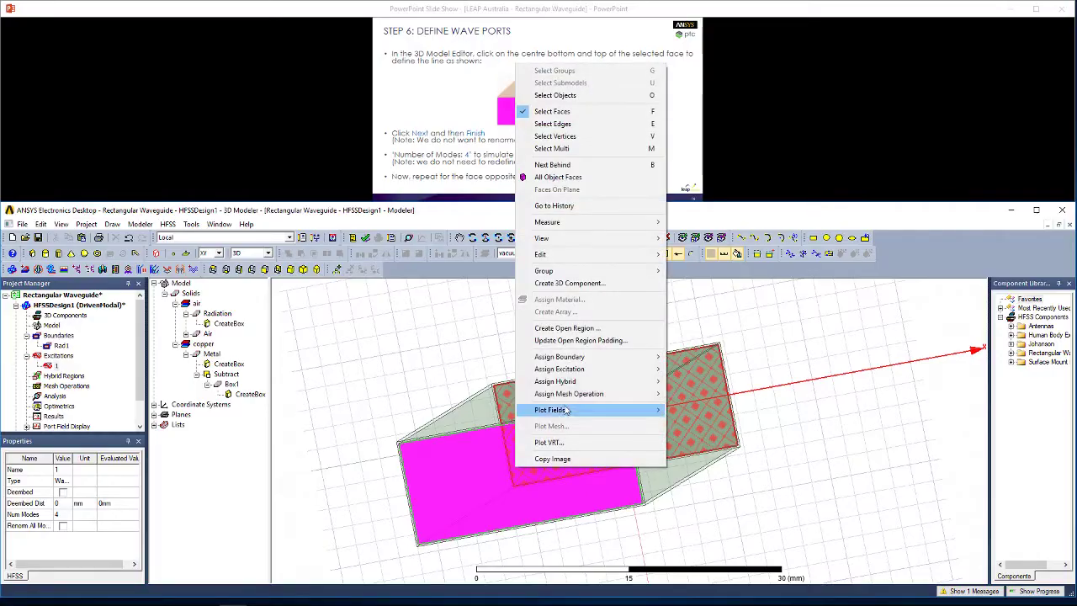
pyautogui.moveTo(556, 371)
pyautogui.click(694, 369)
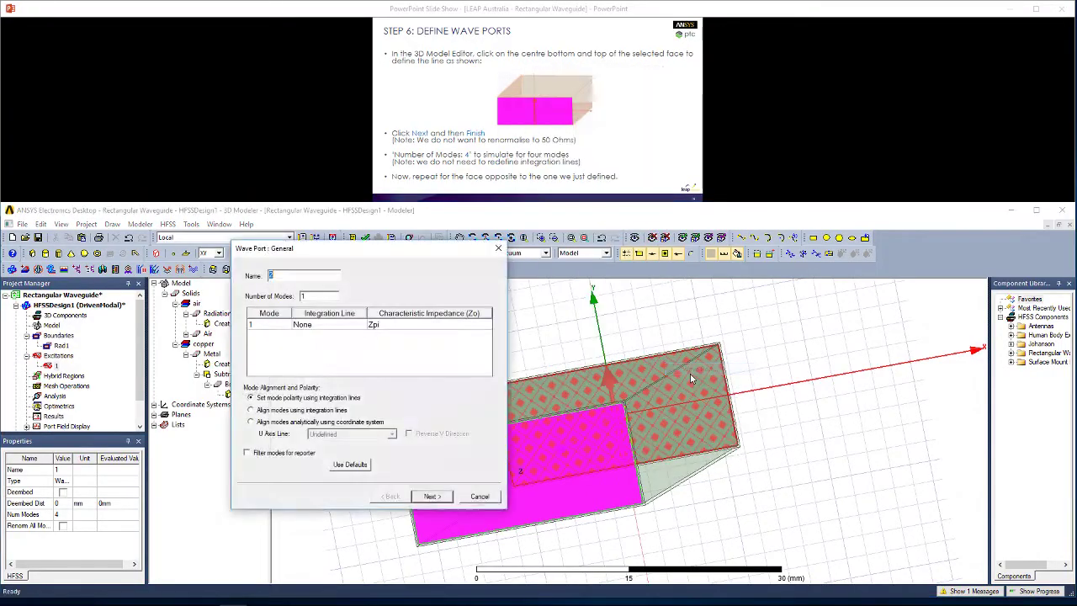
# Step: Define the second port's integration line from the face's bottom edge centre to its top edge centre, and finish the port without renormalization
pyautogui.click(328, 325)
pyautogui.click(324, 345)
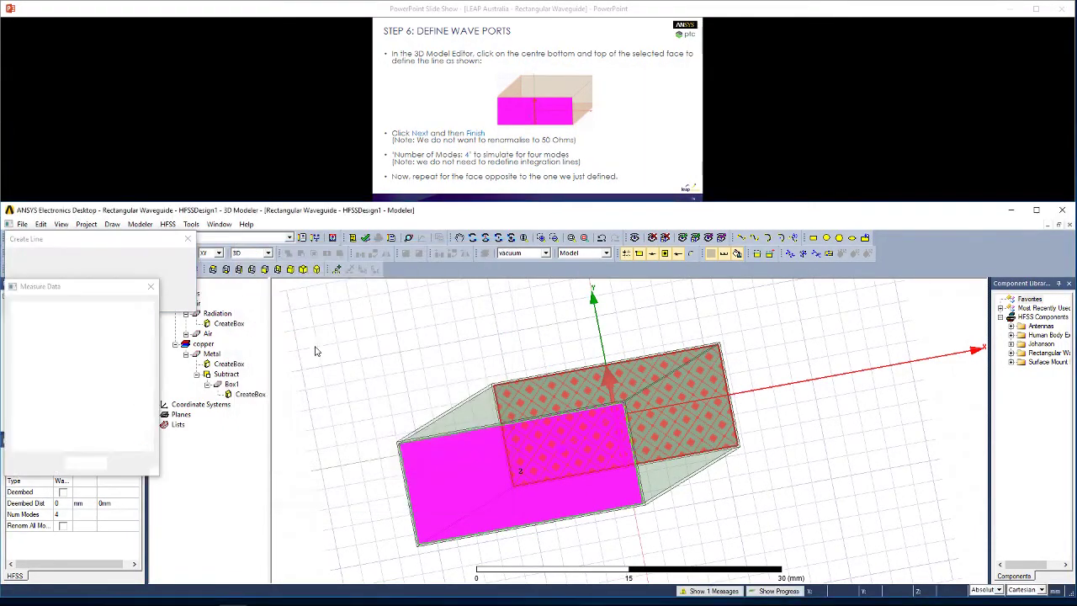
pyautogui.click(526, 523)
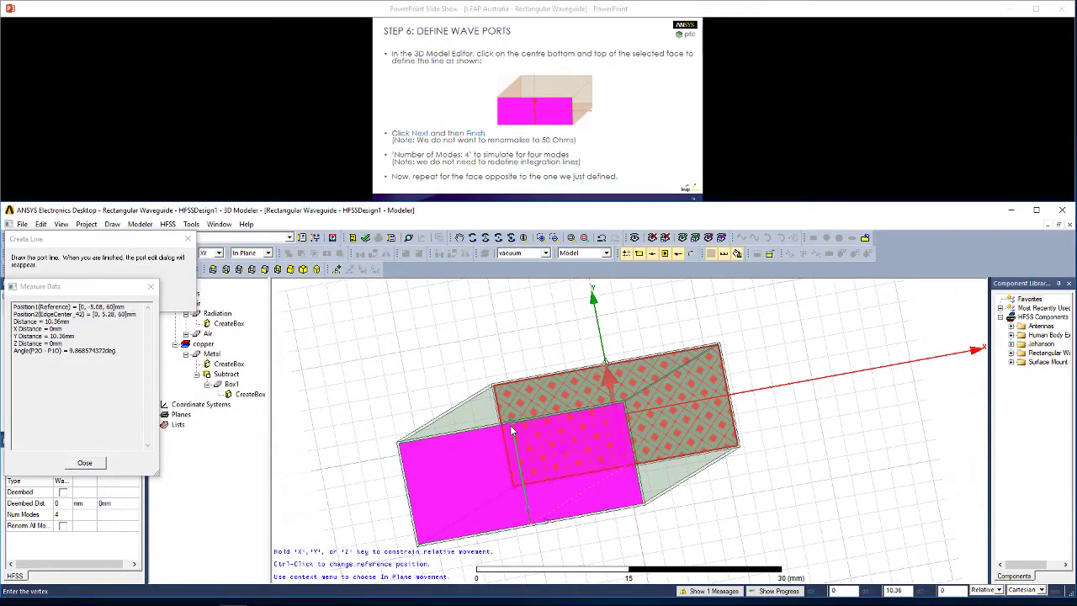
pyautogui.scroll(4, 512, 430)
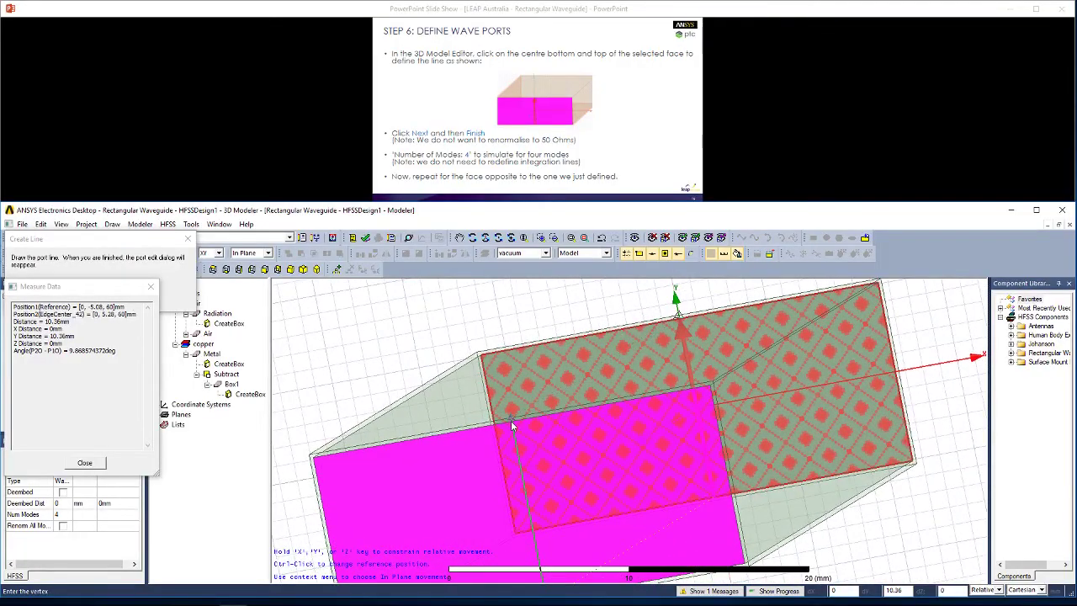
pyautogui.click(514, 427)
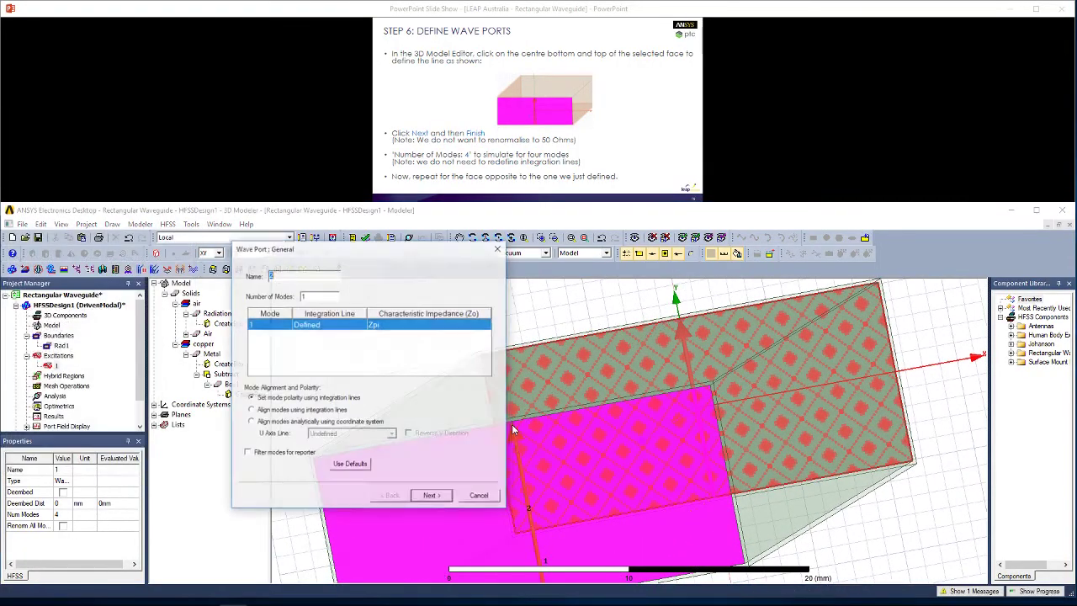
pyautogui.click(425, 498)
pyautogui.click(431, 496)
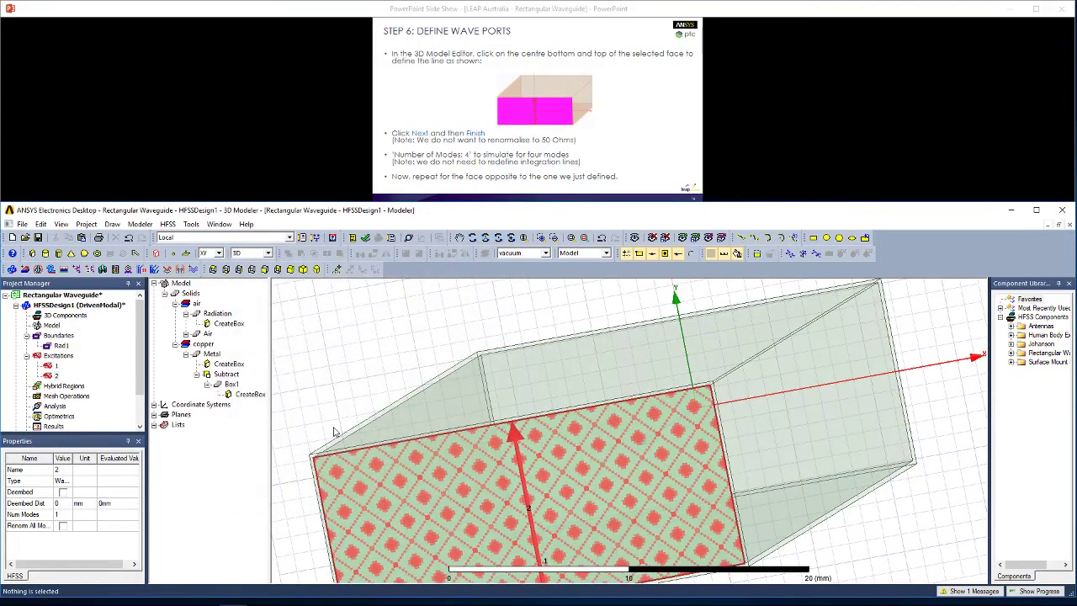
# Step: Highlight the wave ports under Excitations to check their faces and integration lines, and return to the slides
pyautogui.click(50, 335)
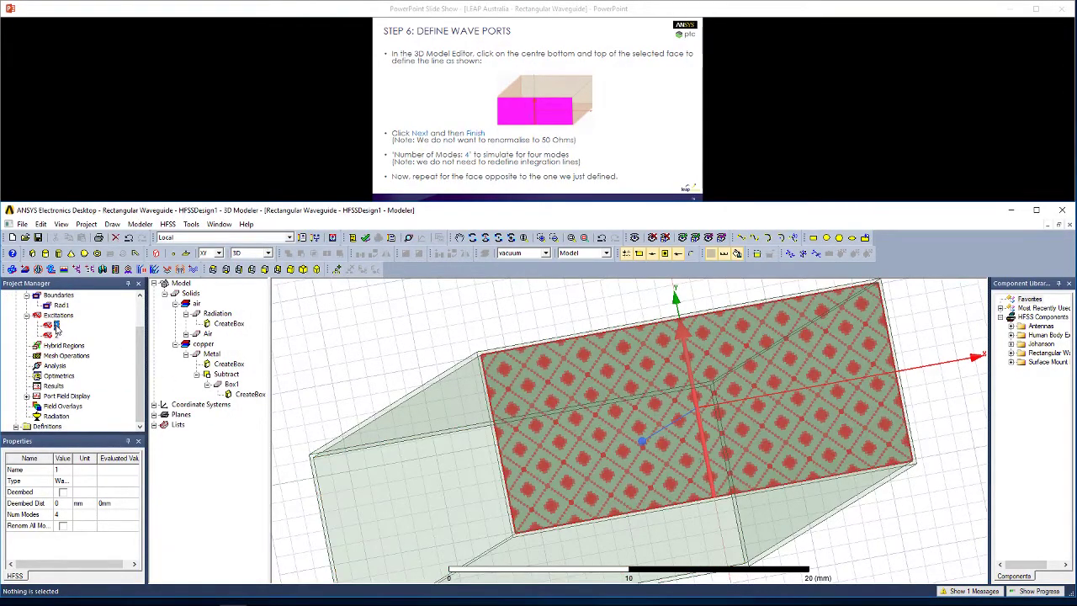
pyautogui.keyDown('alt'); pyautogui.moveTo(339, 331); pyautogui.dragTo(365, 351); pyautogui.keyUp('alt')
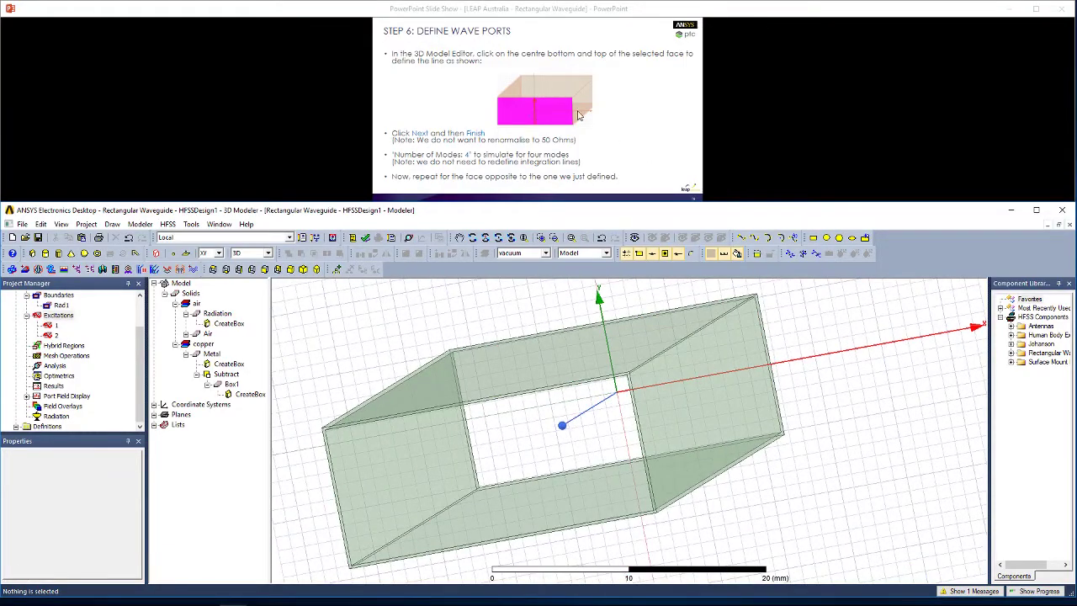
pyautogui.hotkey('alt', 'Tab')
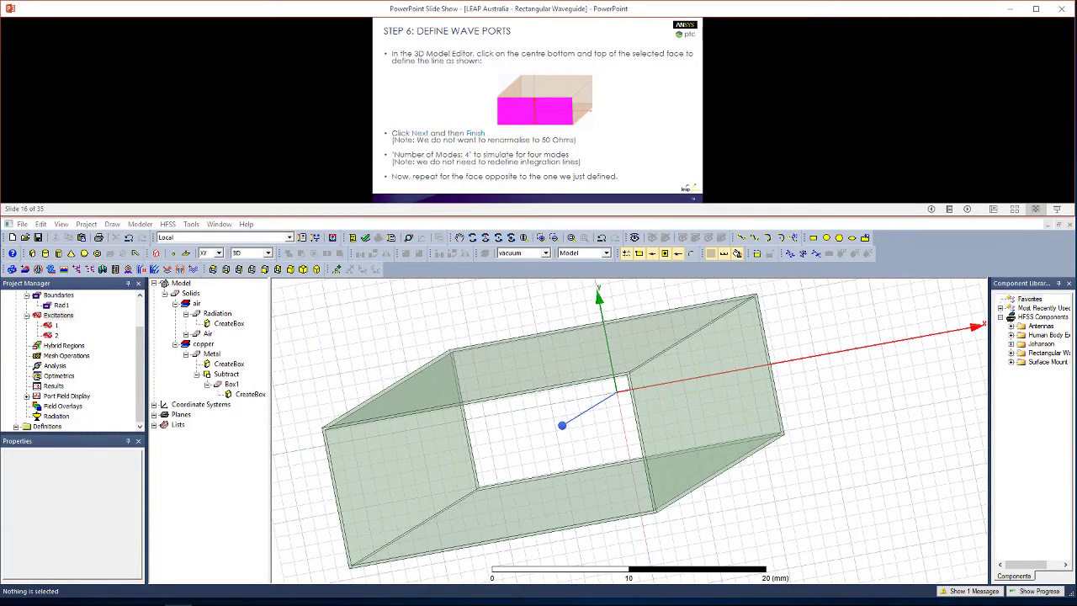
# Step: Set wave port 2's number of modes to 4, apply it, and advance the slides to the Step 6 helpful hints
pyautogui.doubleClick(56, 335)
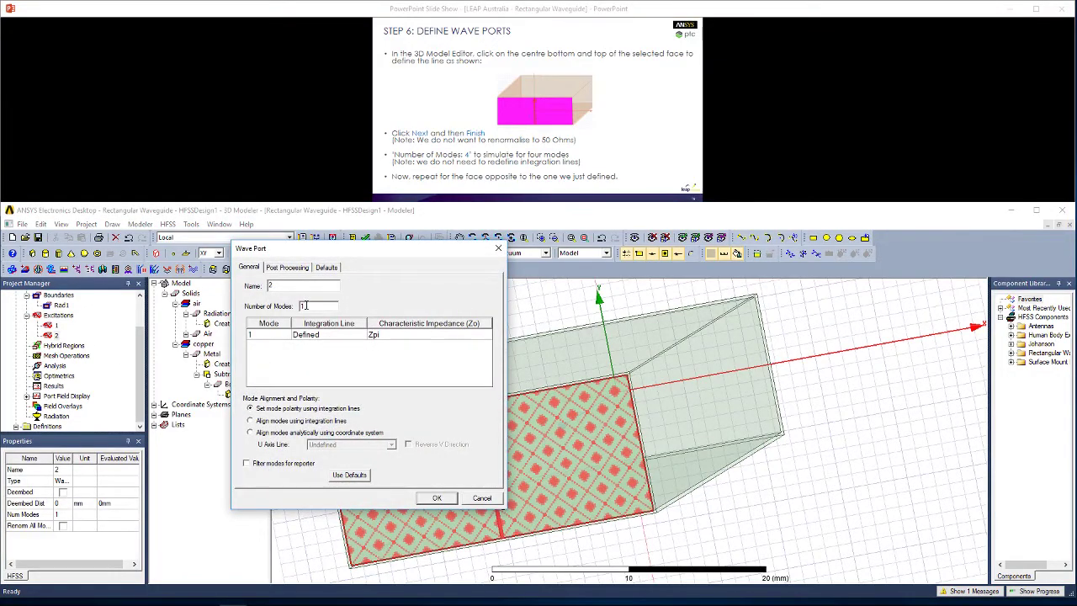
pyautogui.press('BackSpace')
pyautogui.write('4')
pyautogui.click(437, 497)
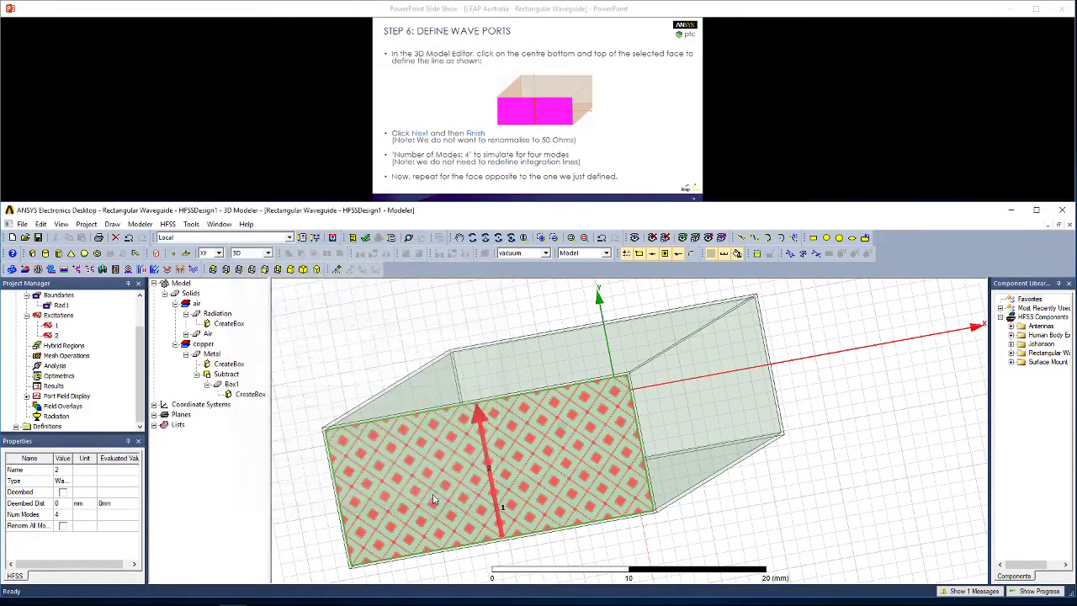
pyautogui.click(667, 123)
pyautogui.click(667, 122)
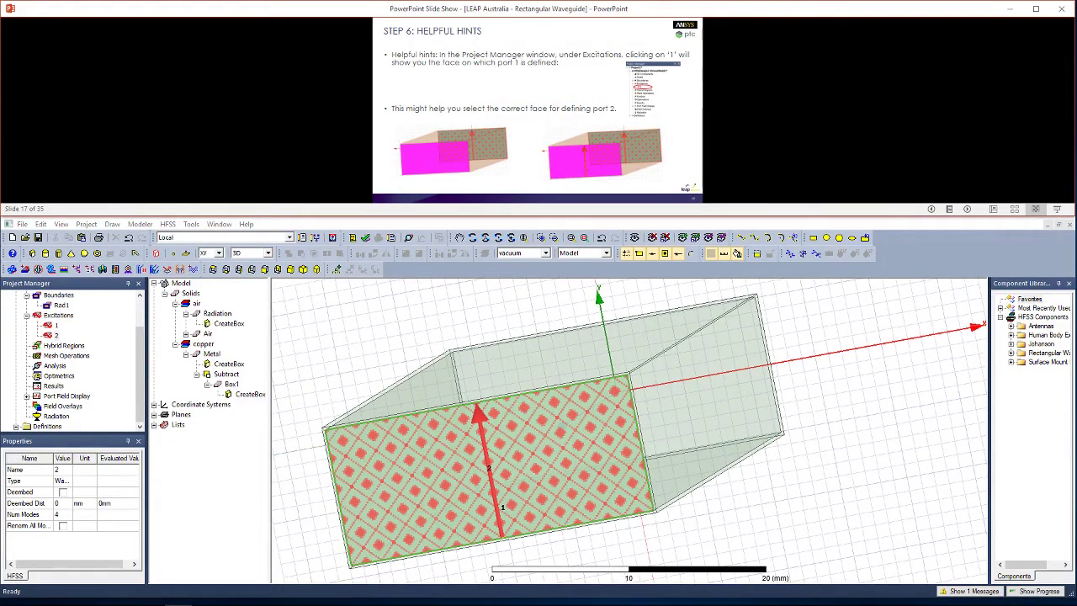
# Step: Advance the slides to Step 7 and add a driven solution setup at 10 GHz with a maximum of 12 passes
pyautogui.press('Right')
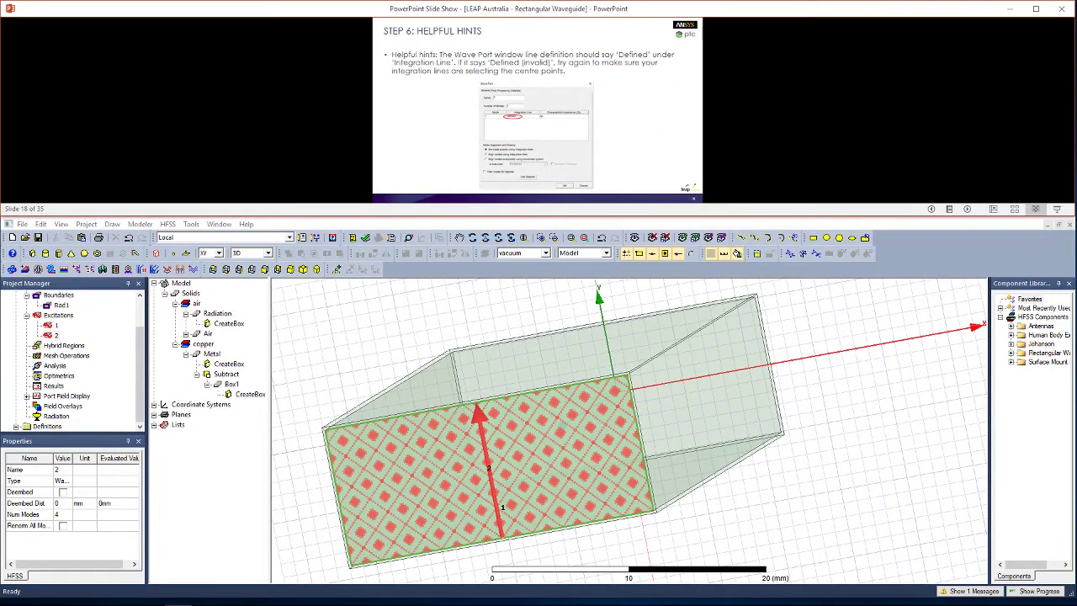
pyautogui.press('Right')
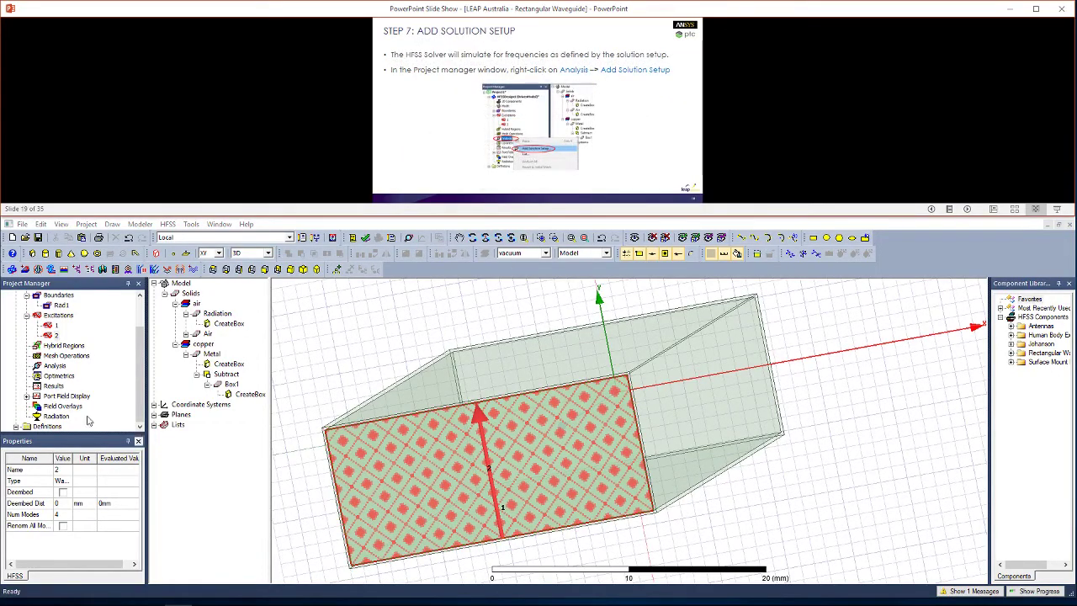
pyautogui.click(55, 366)
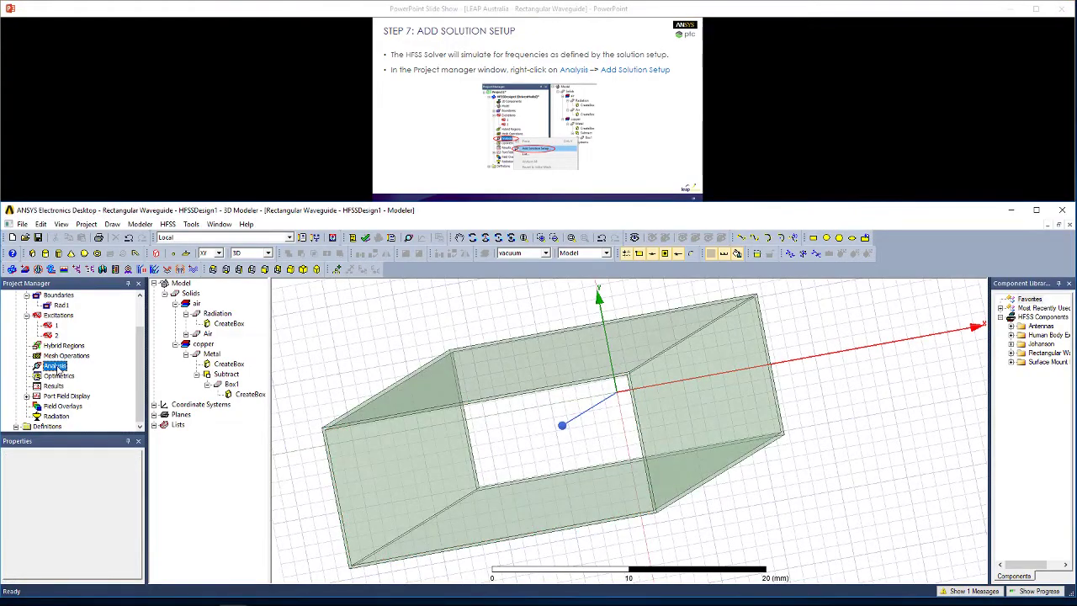
pyautogui.rightClick(57, 369)
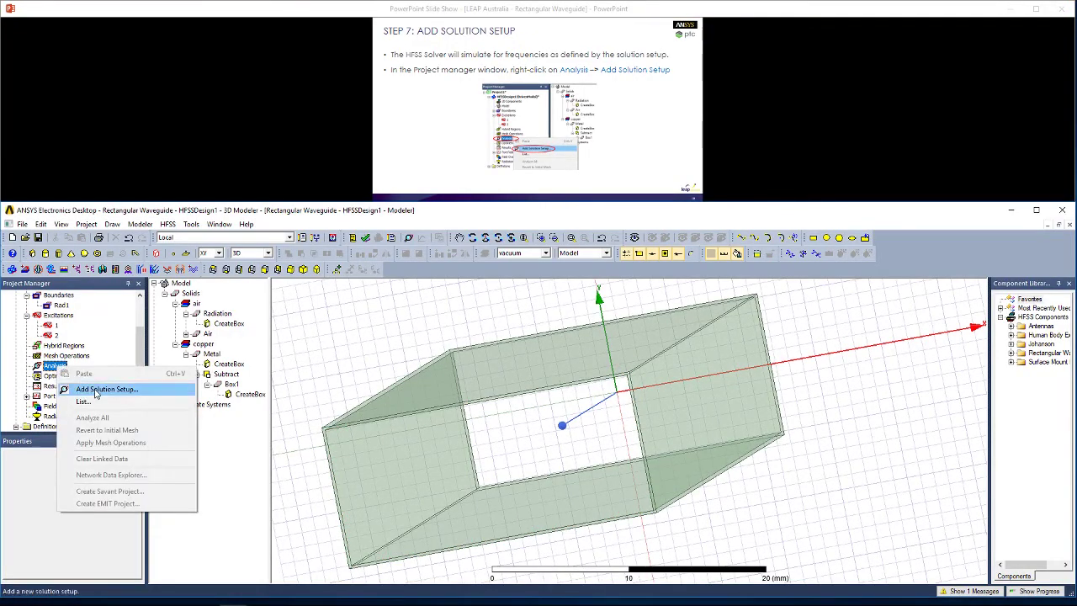
pyautogui.click(97, 390)
pyautogui.moveTo(812, 166); pyautogui.dragTo(757, 188)
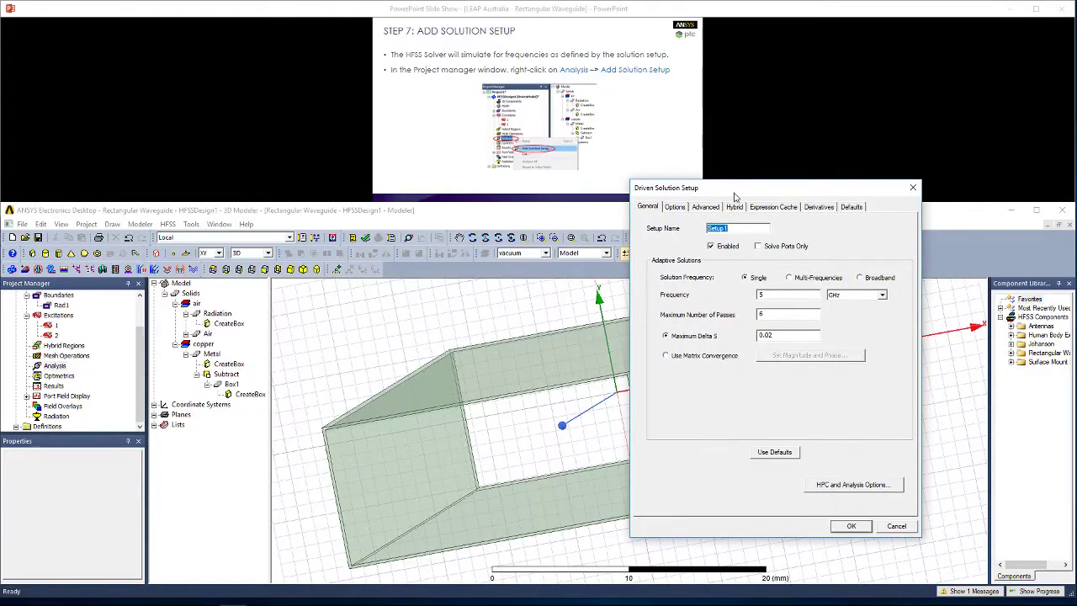
pyautogui.click(776, 295)
pyautogui.click(850, 526)
pyautogui.hotkey('alt', 'Tab')
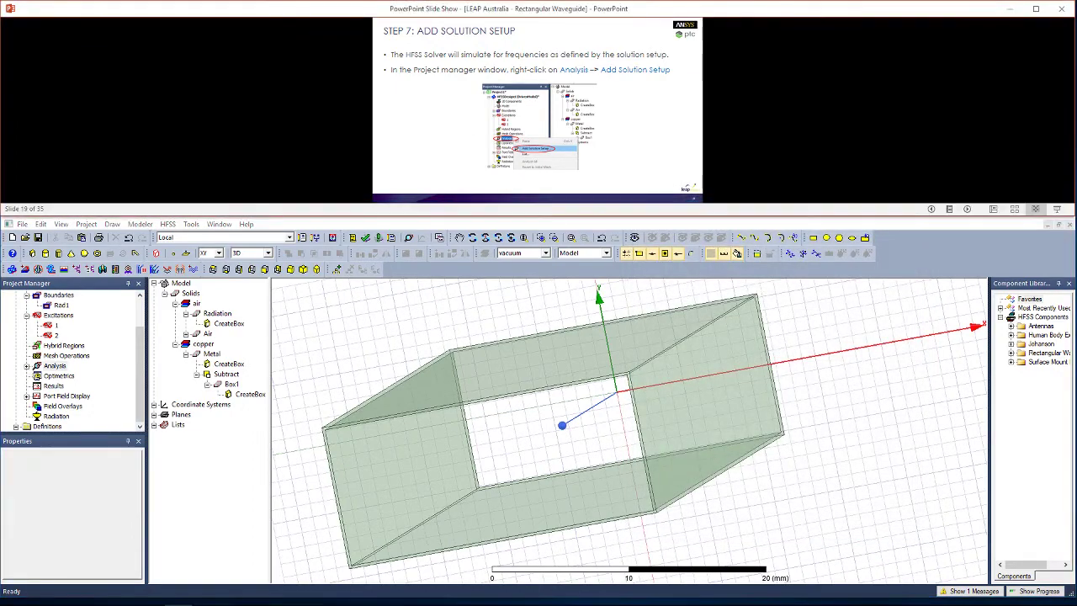
# Step: Add a frequency sweep to Setup1 under Analysis and advance the slides to the sweep settings on slide 22
pyautogui.press('Right')
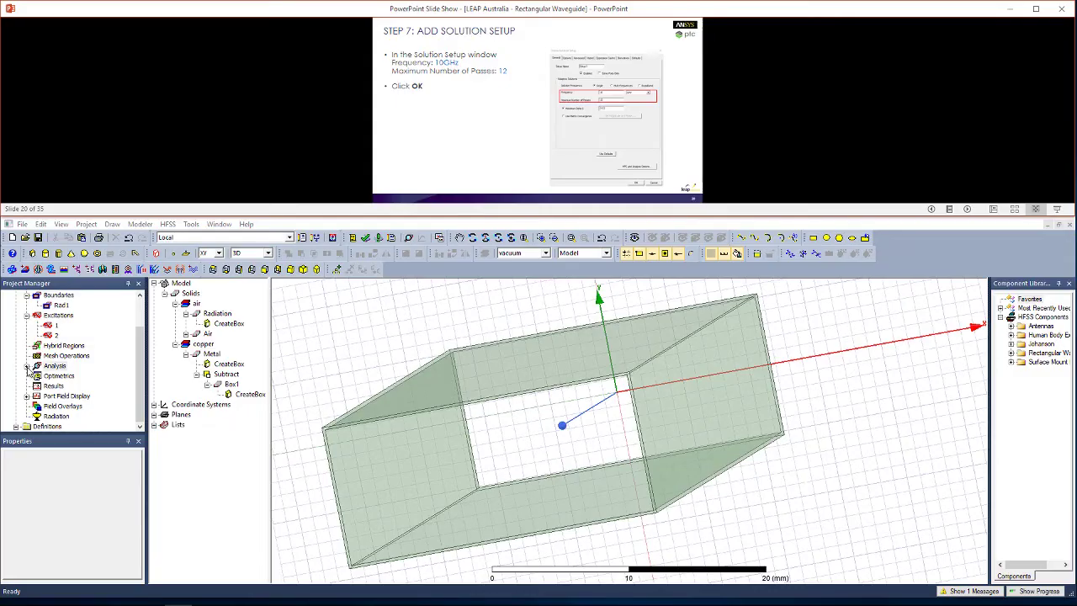
pyautogui.click(28, 367)
pyautogui.click(59, 375)
pyautogui.rightClick(66, 379)
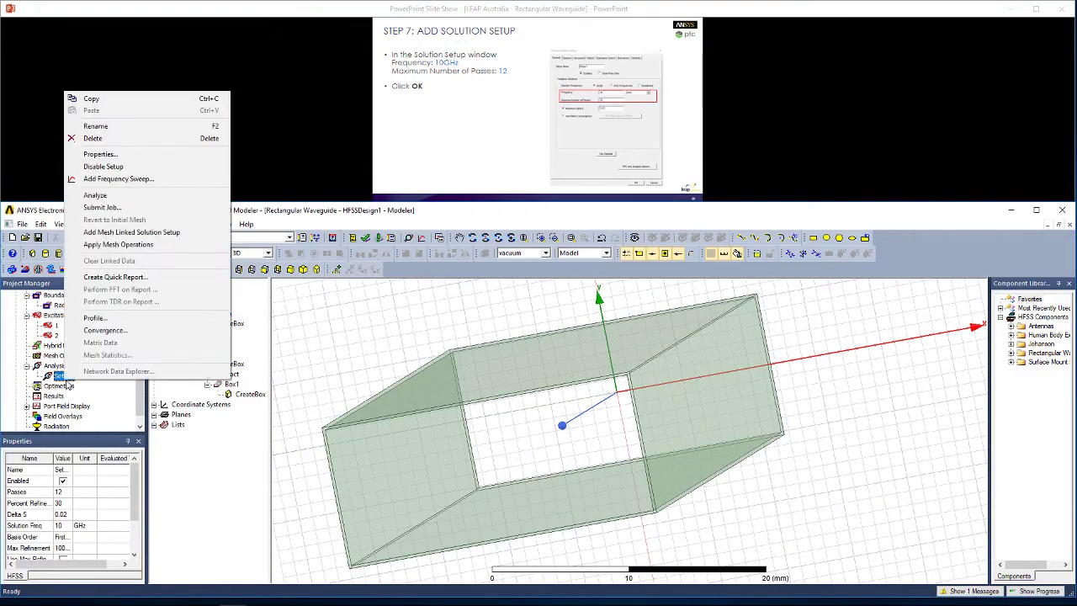
pyautogui.click(118, 179)
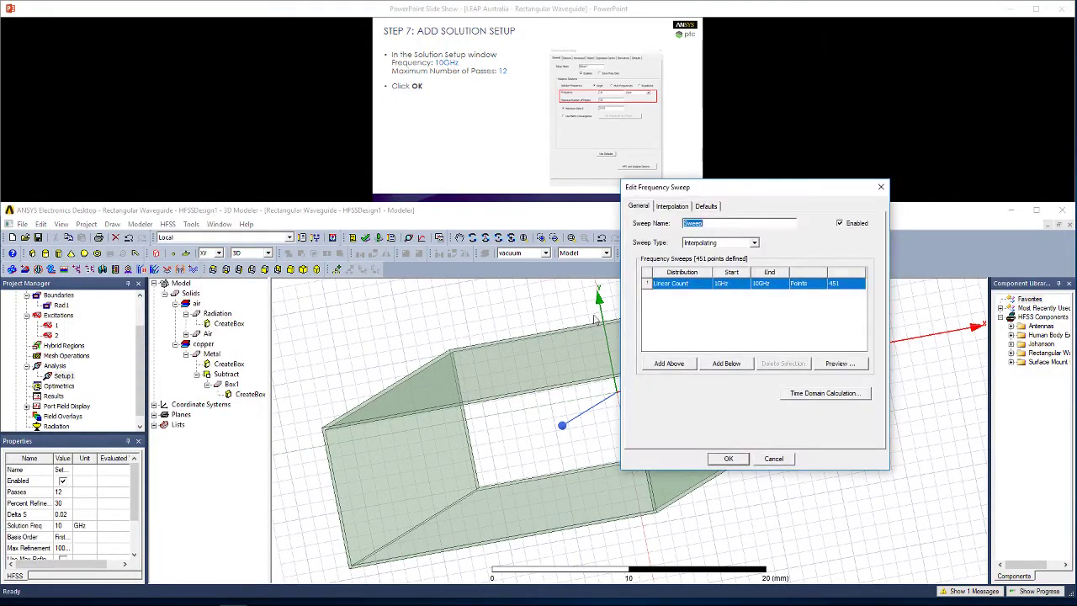
pyautogui.click(740, 244)
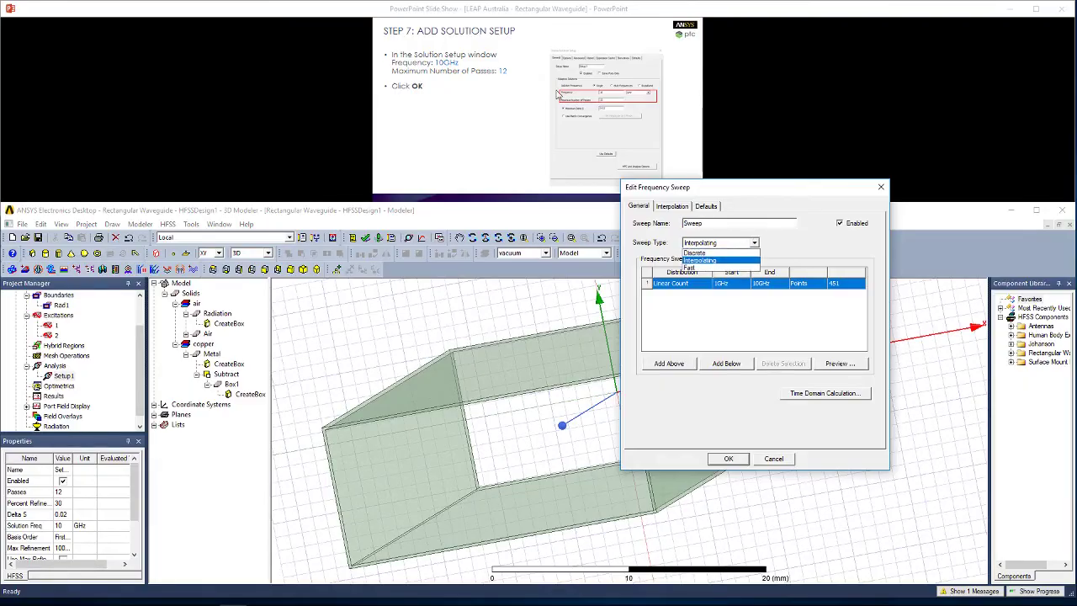
pyautogui.click(538, 126)
pyautogui.click(539, 126)
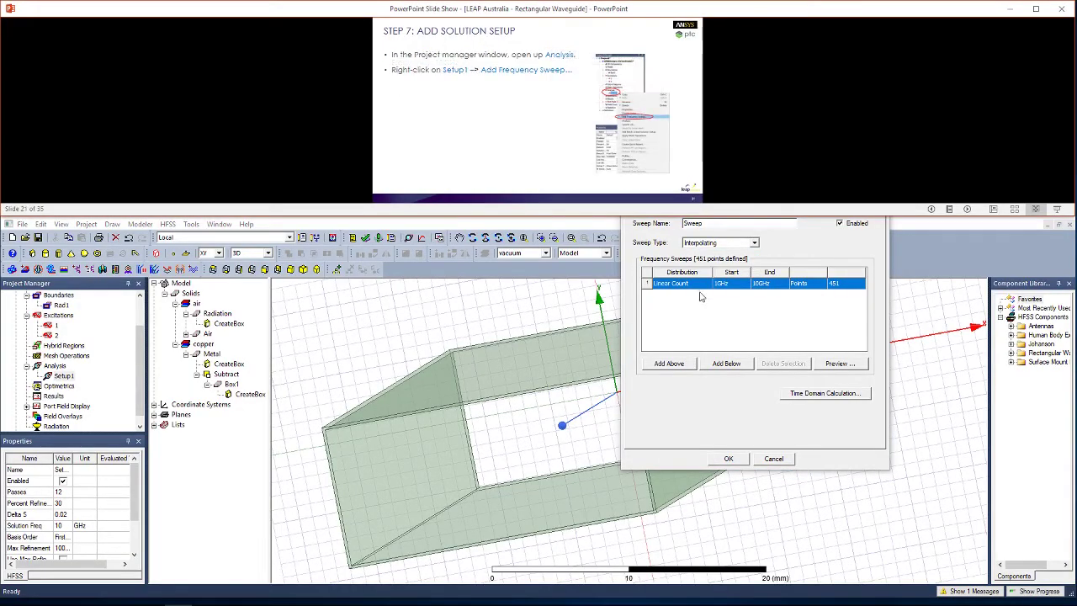
pyautogui.click(618, 103)
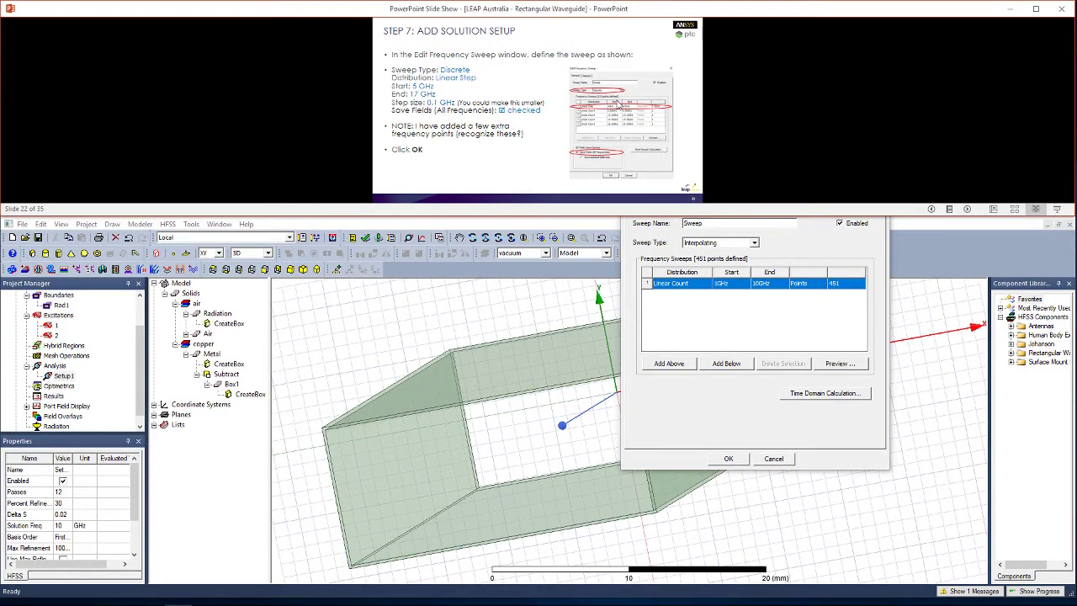
# Step: Set the frequency sweep type to Discrete and enable saving fields at all frequencies
pyautogui.click(700, 244)
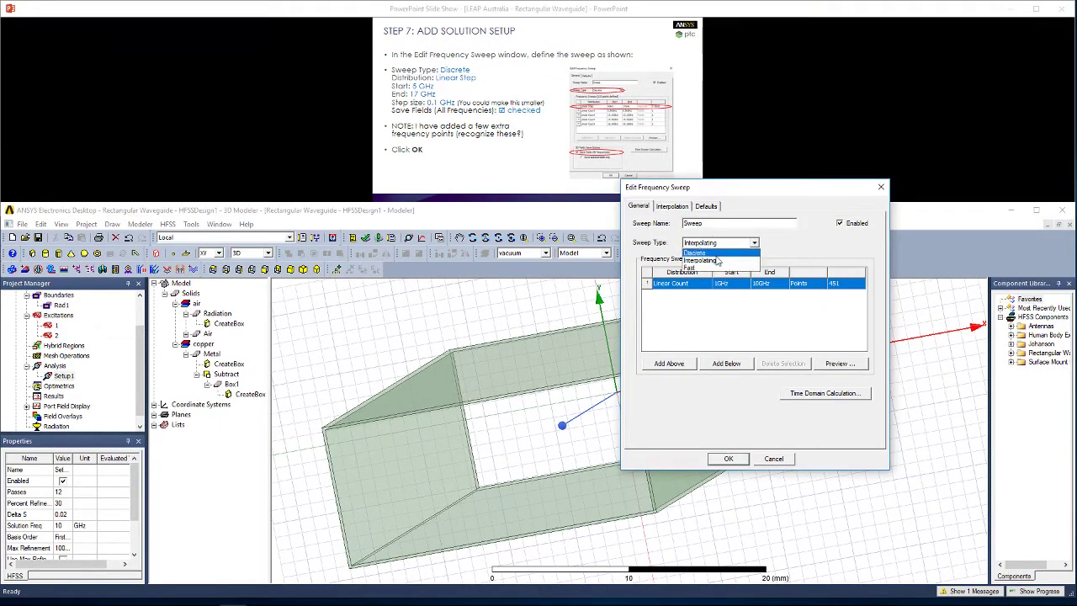
pyautogui.click(717, 260)
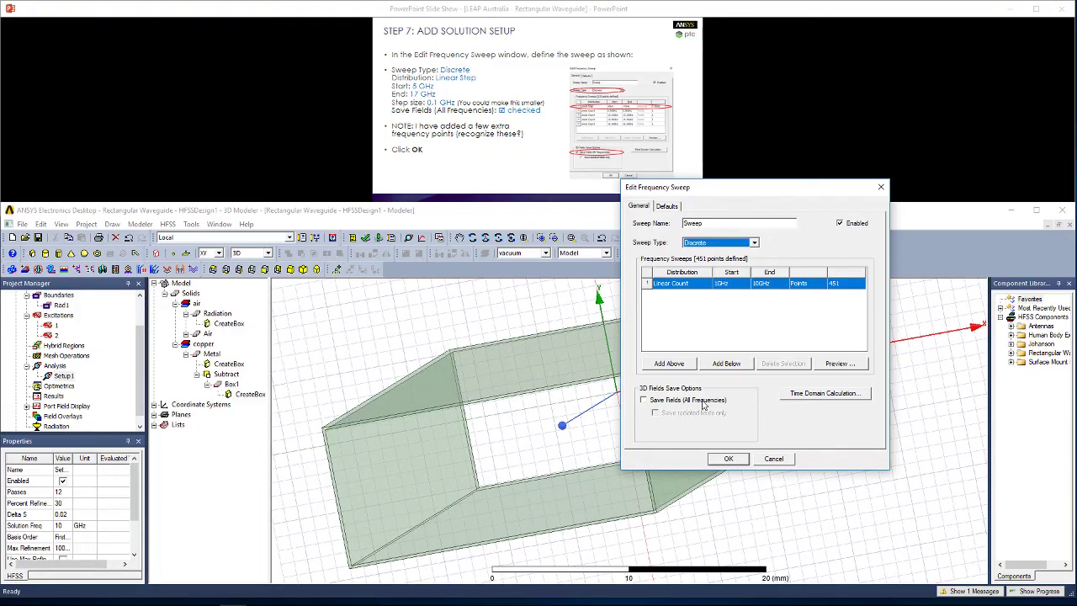
pyautogui.click(644, 401)
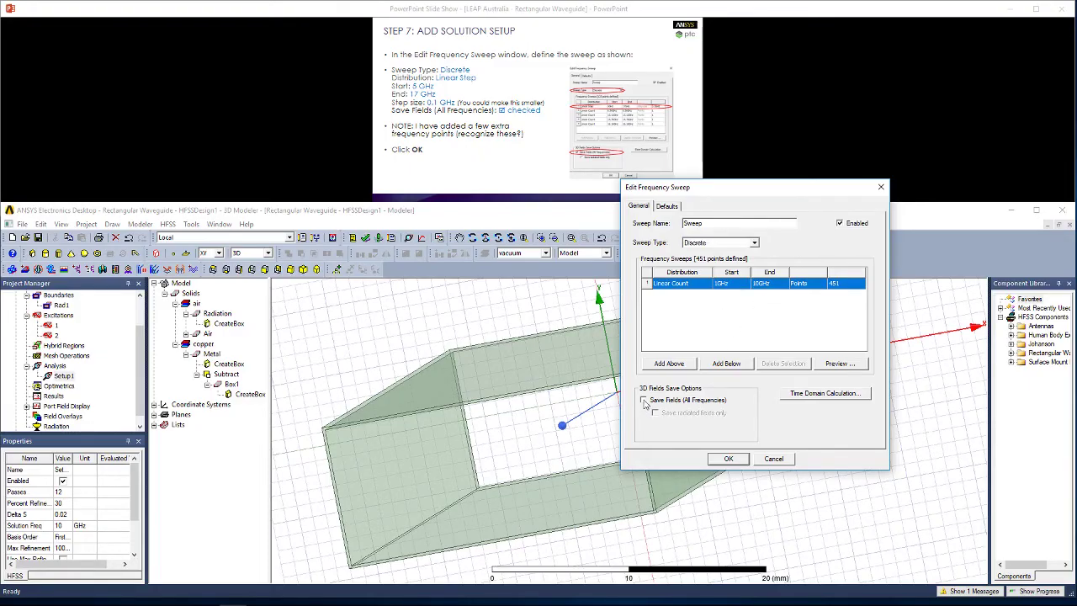
# Step: Define the sweep range as a Linear Step distribution from 5 GHz to 17 GHz with a 0.1 GHz step size
pyautogui.click(673, 284)
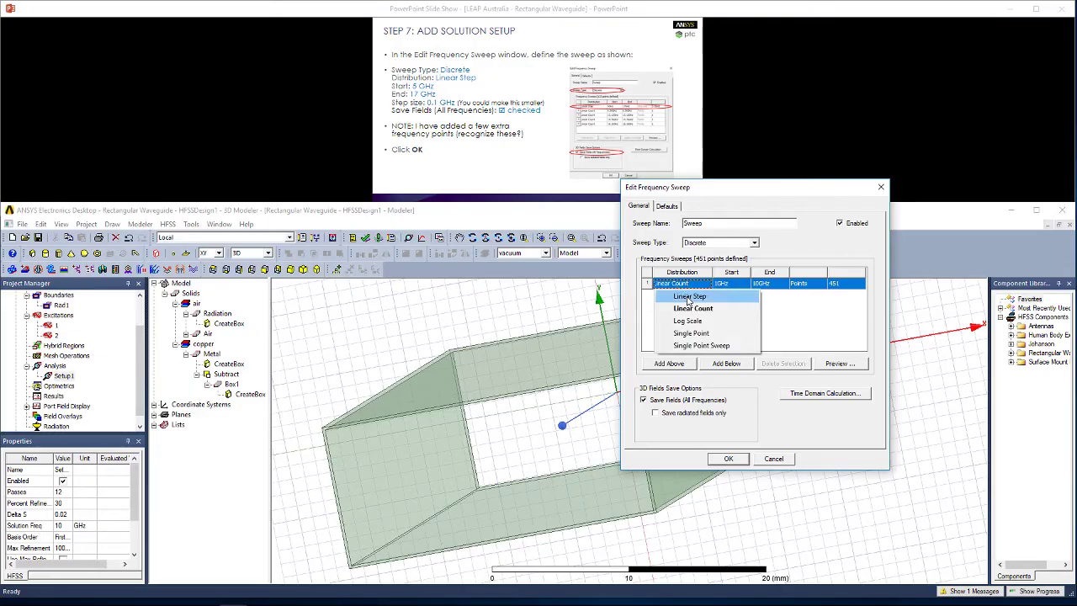
pyautogui.click(688, 296)
pyautogui.click(723, 283)
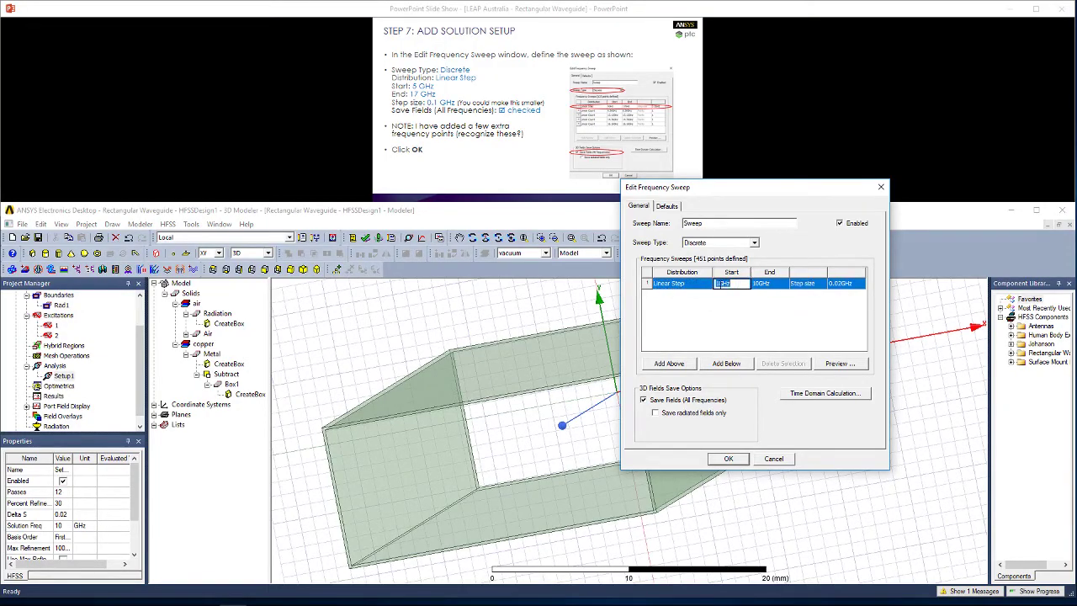
pyautogui.click(764, 288)
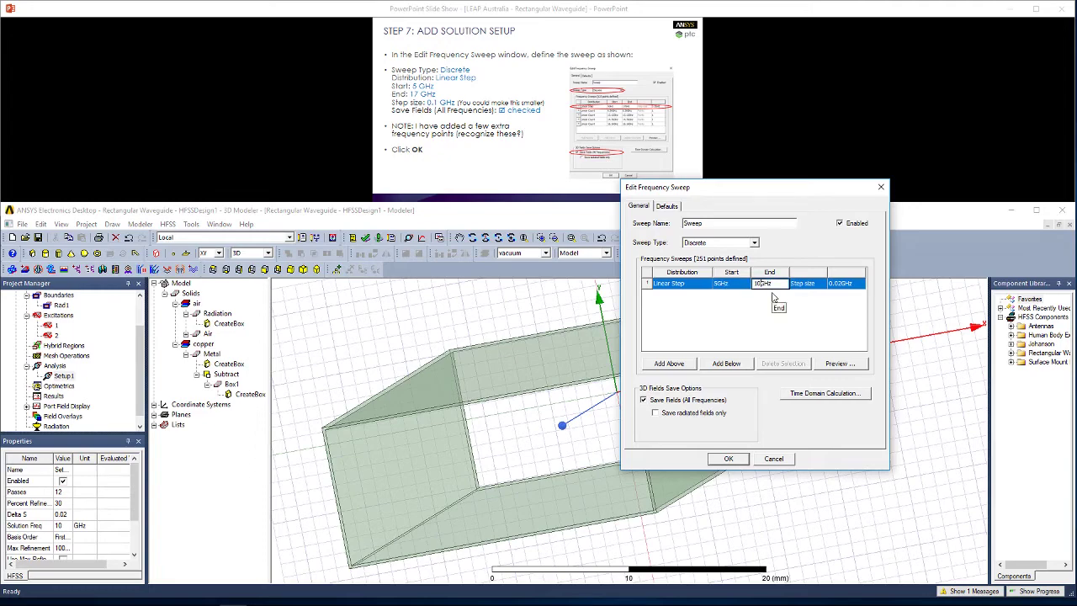
pyautogui.click(845, 284)
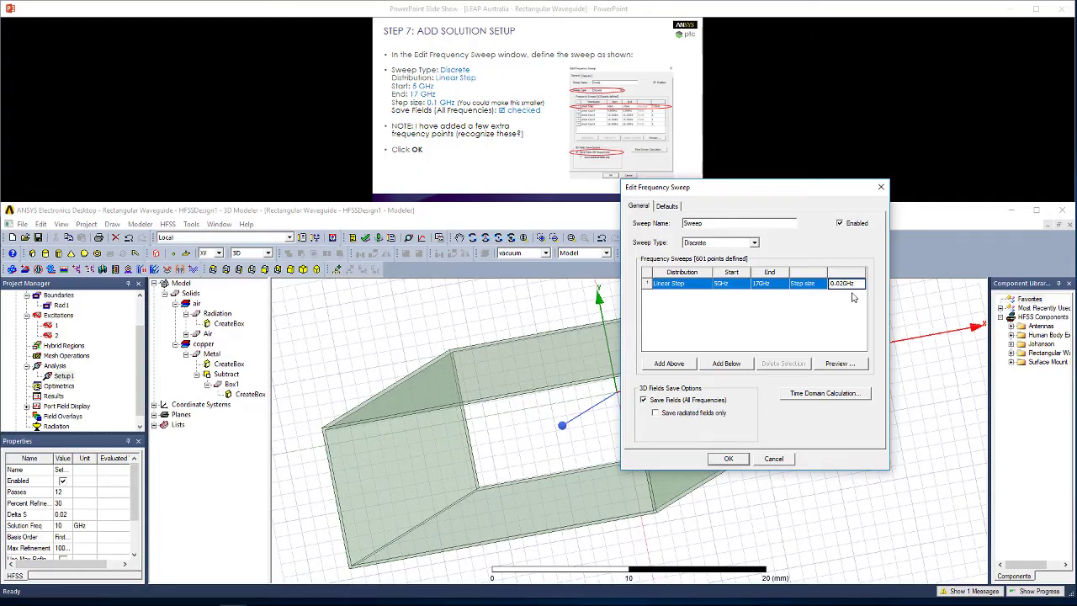
pyautogui.press('BackSpace')
pyautogui.press('BackSpace')
pyautogui.write('1')
pyautogui.click(776, 321)
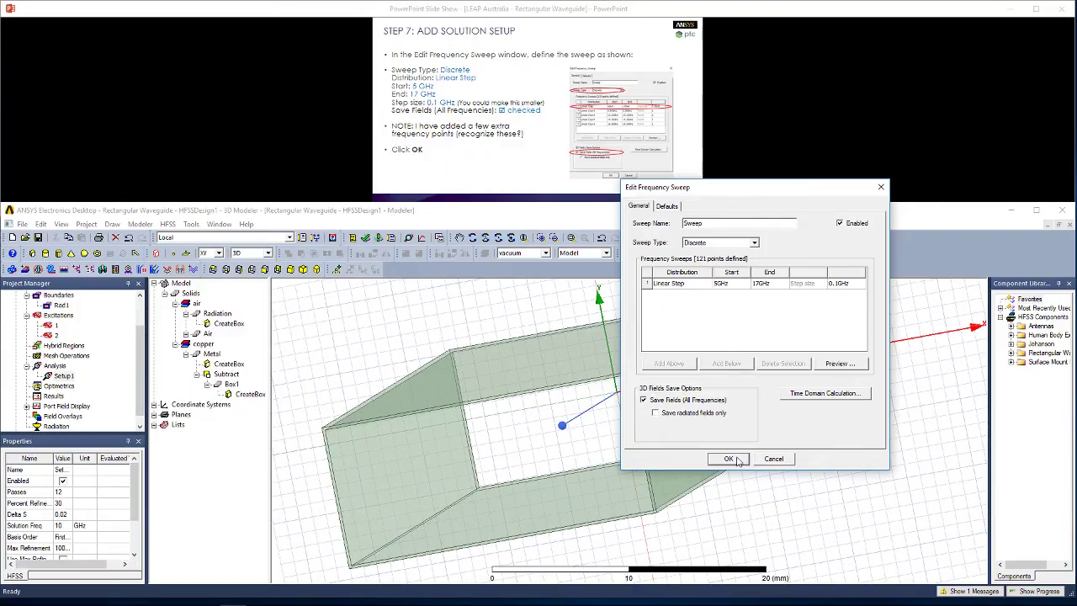
# Step: Add a second sweep row as Linear Count with start and end at 6.56 GHz and 1 point, and accept the sweep
pyautogui.click(796, 287)
pyautogui.click(725, 364)
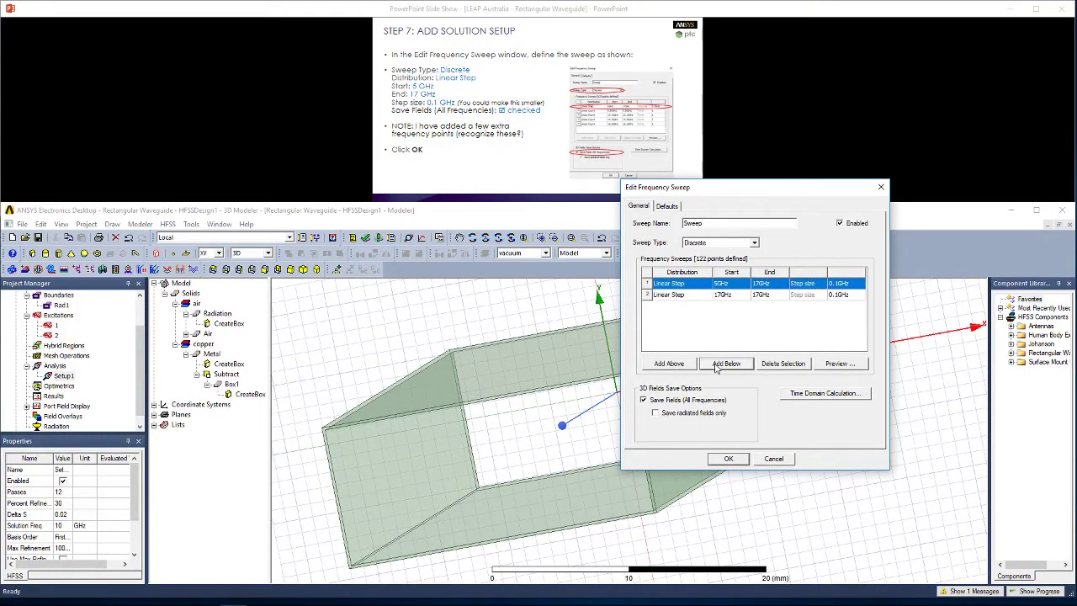
pyautogui.doubleClick(727, 296)
pyautogui.click(701, 296)
pyautogui.click(698, 320)
pyautogui.doubleClick(836, 296)
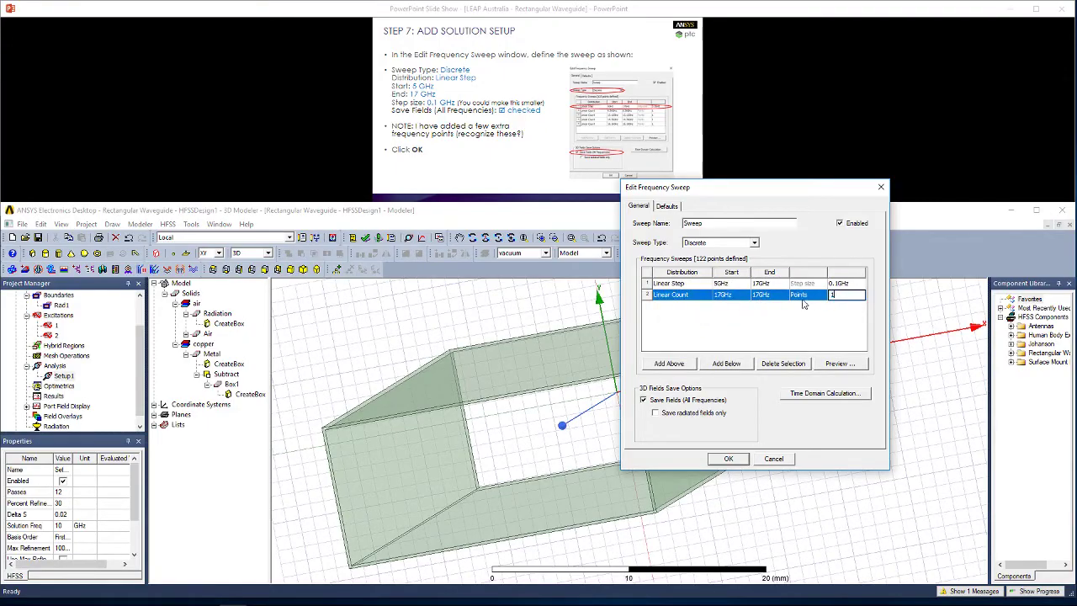
pyautogui.click(729, 296)
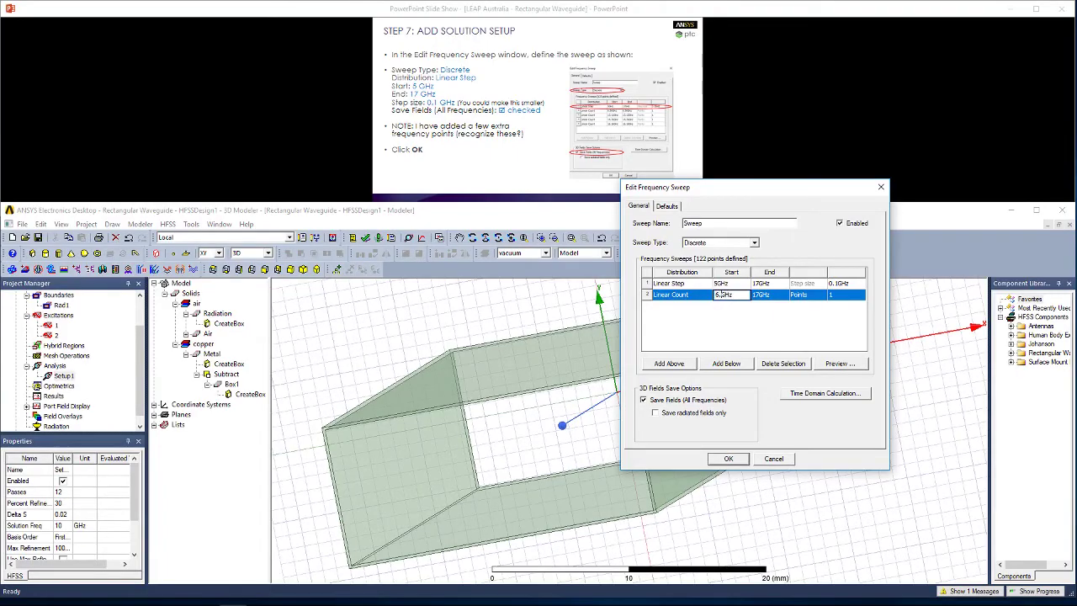
pyautogui.click(762, 296)
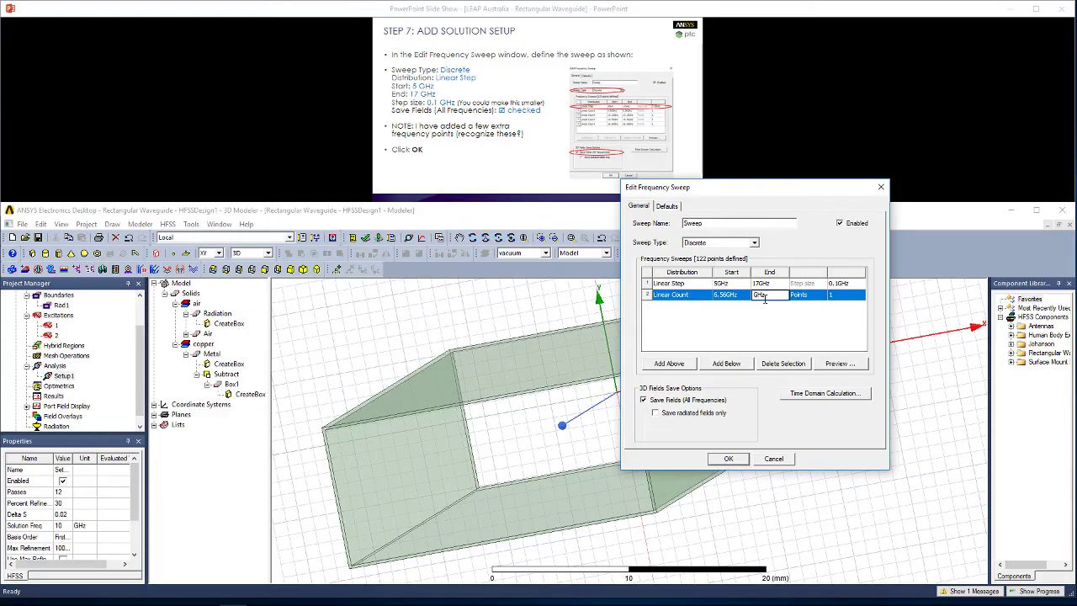
pyautogui.write('6.56')
pyautogui.click(743, 318)
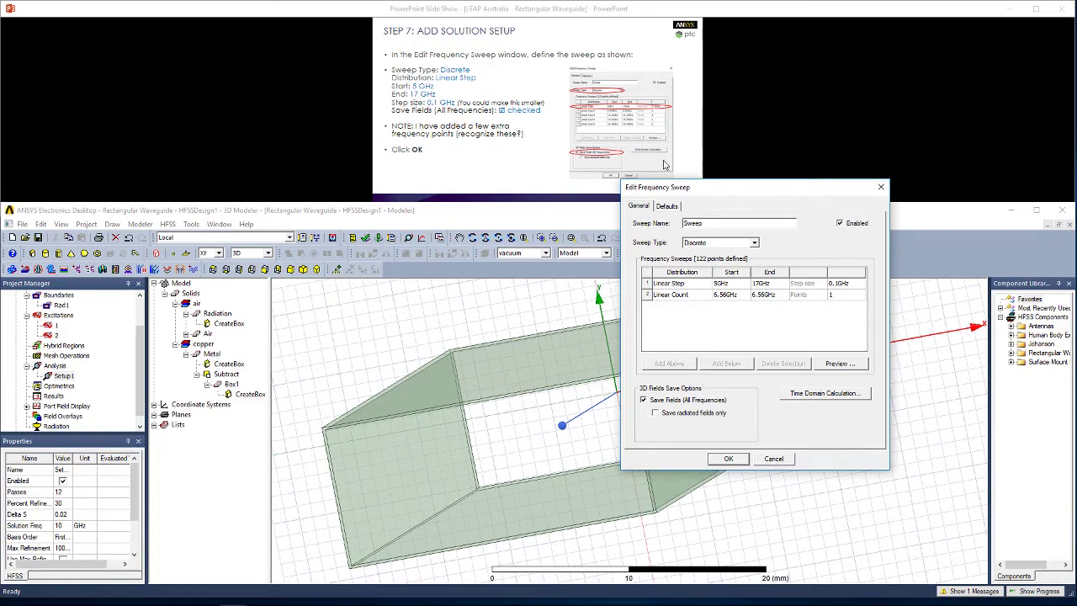
pyautogui.moveTo(732, 194); pyautogui.dragTo(766, 223)
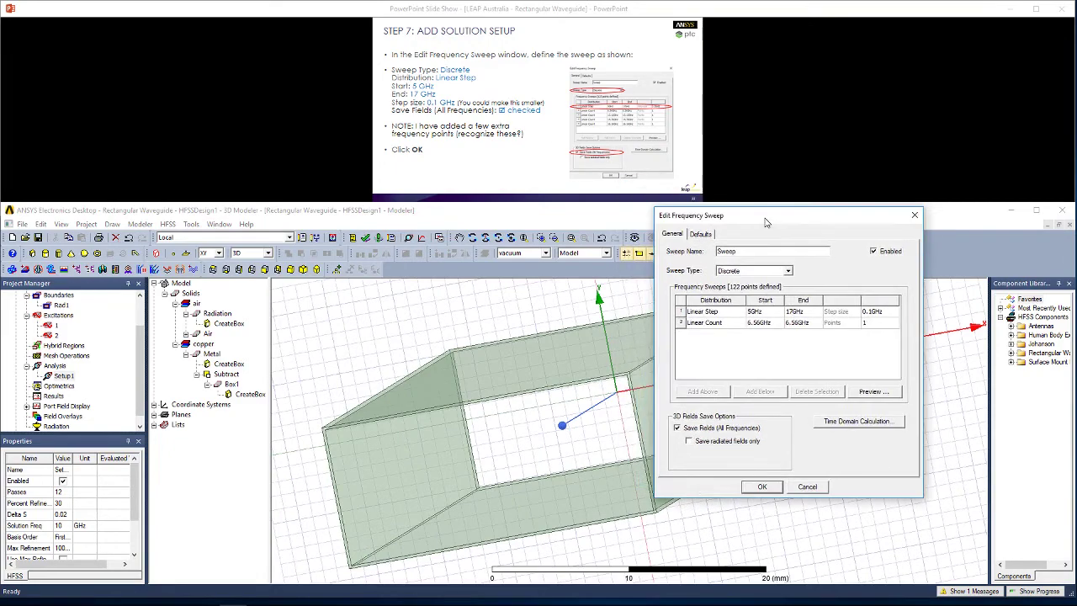
pyautogui.click(762, 487)
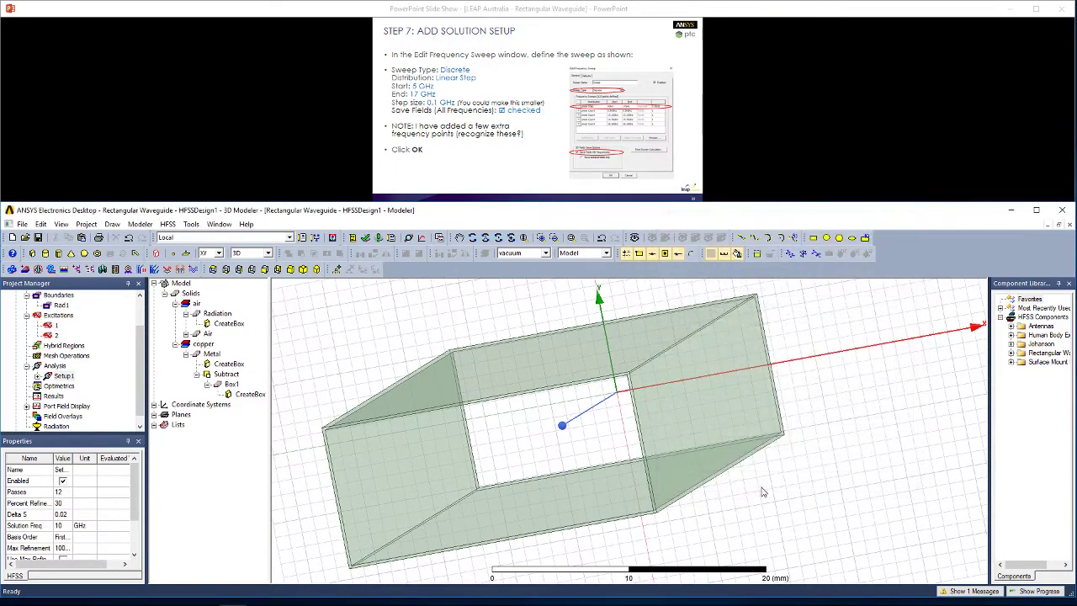
# Step: Run the validation check on HFSSDesign1 as described in Step 8, and analyze all setups
pyautogui.click(595, 120)
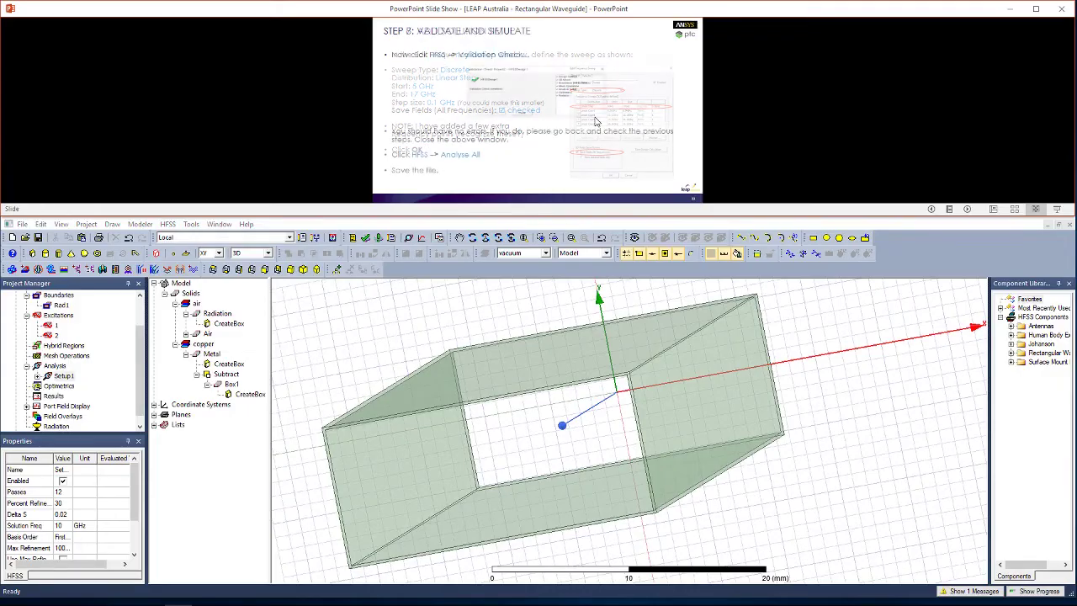
pyautogui.click(441, 227)
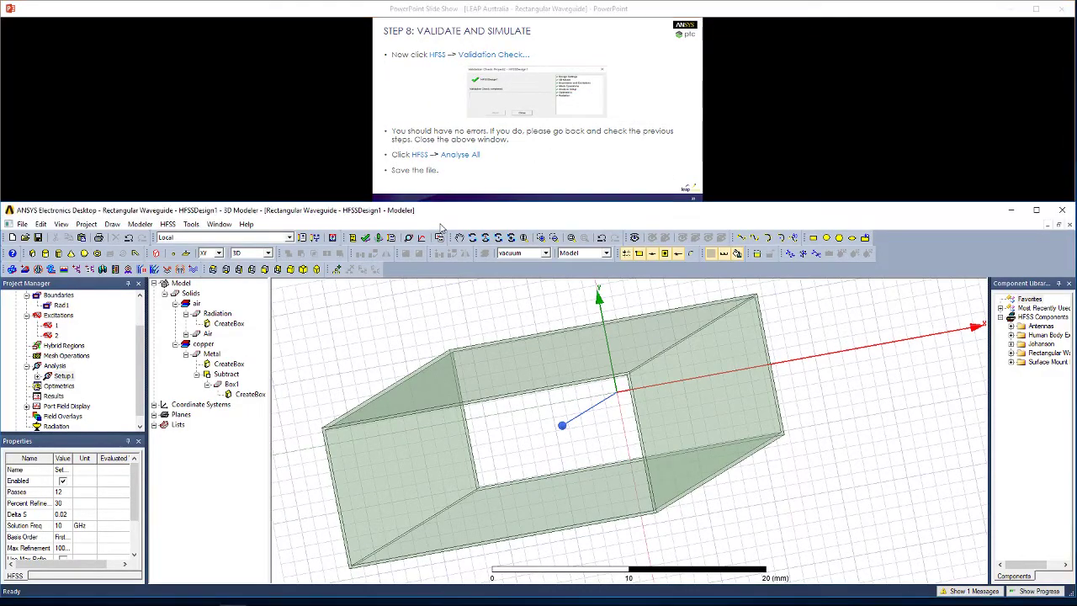
pyautogui.click(367, 240)
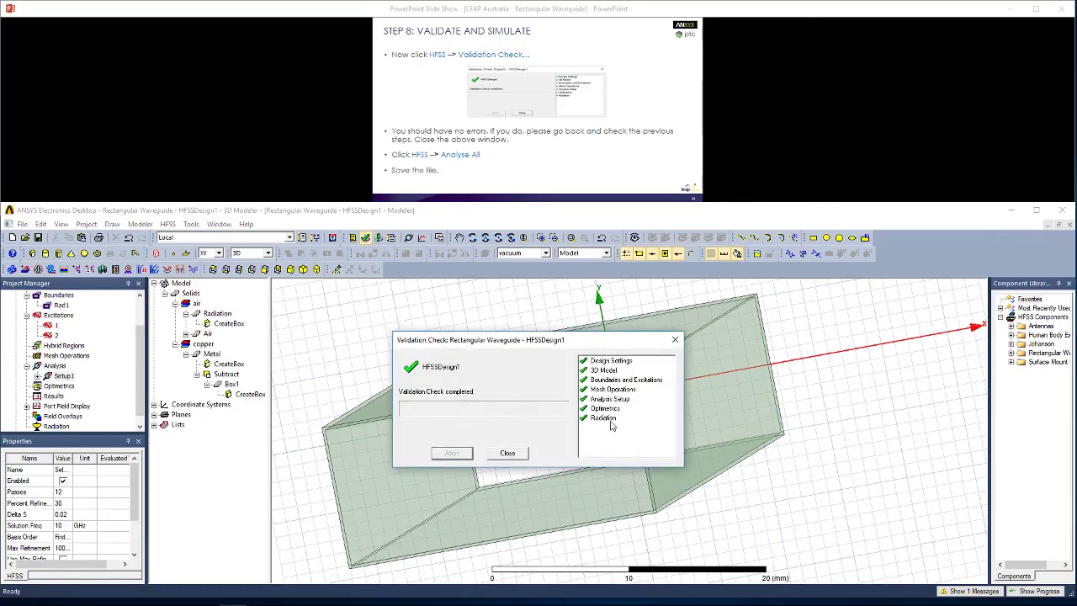
pyautogui.click(509, 454)
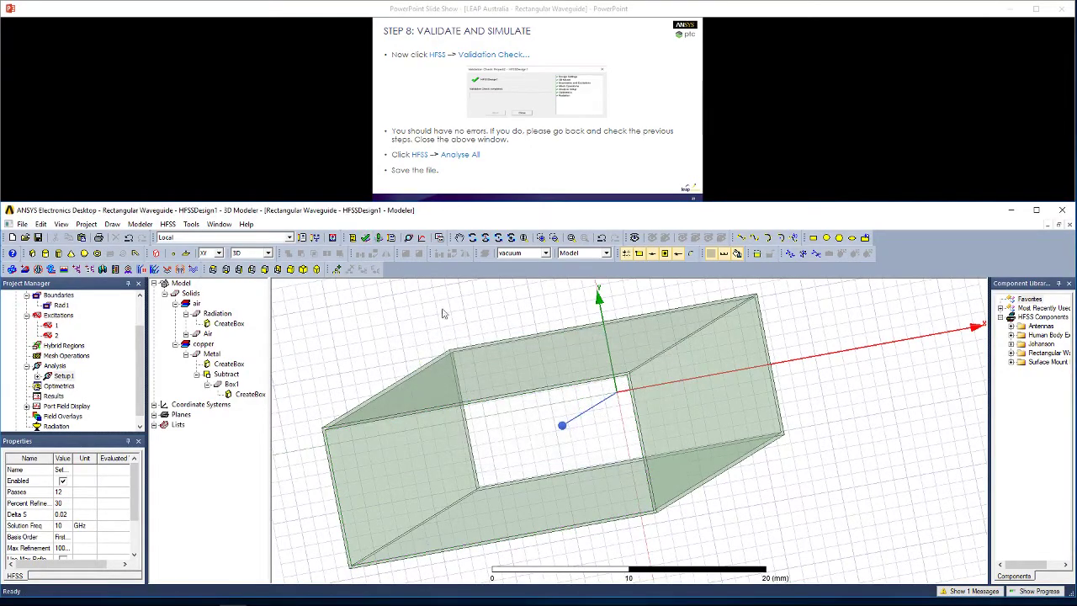
pyautogui.click(379, 239)
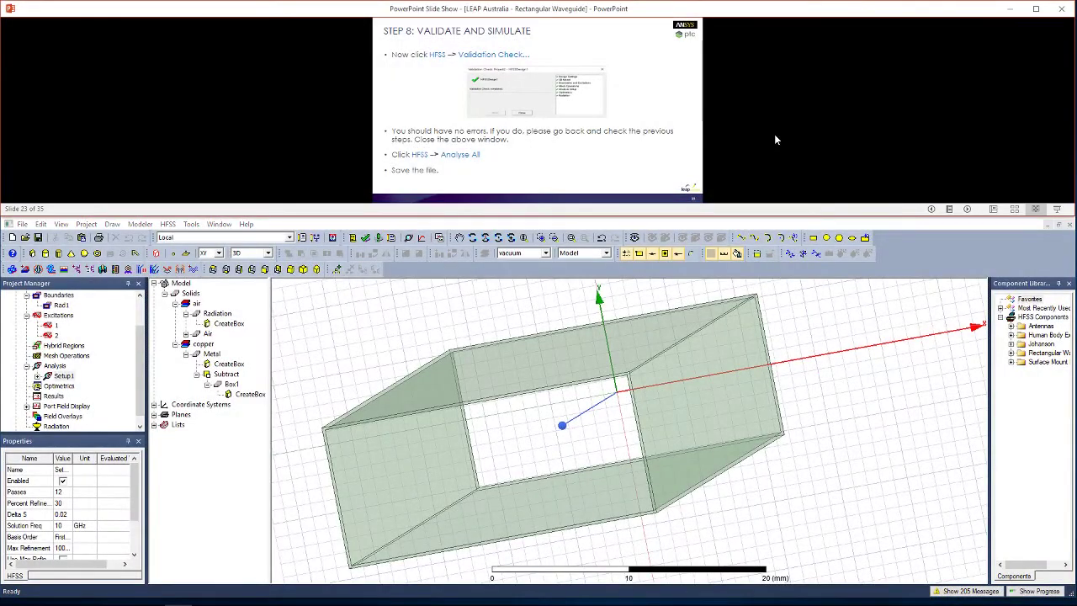
# Step: Display the Mode 1 port field of port 1 and view the port face from the opposite side of the waveguide
pyautogui.click(774, 134)
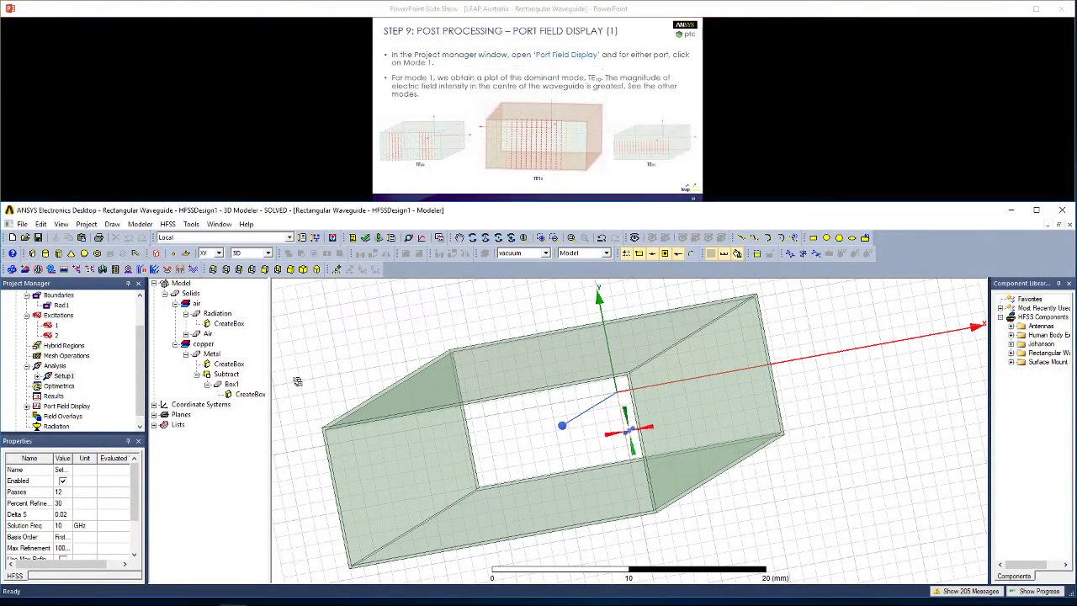
pyautogui.keyDown('alt'); pyautogui.moveTo(337, 320); pyautogui.dragTo(306, 330); pyautogui.keyUp('alt')
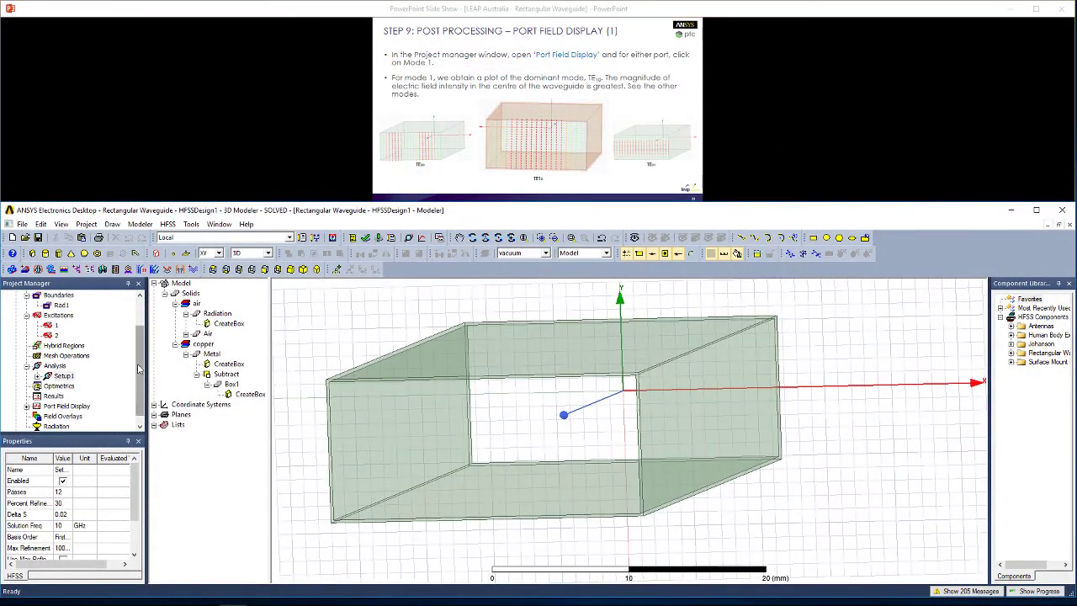
pyautogui.moveTo(140, 389); pyautogui.dragTo(139, 400)
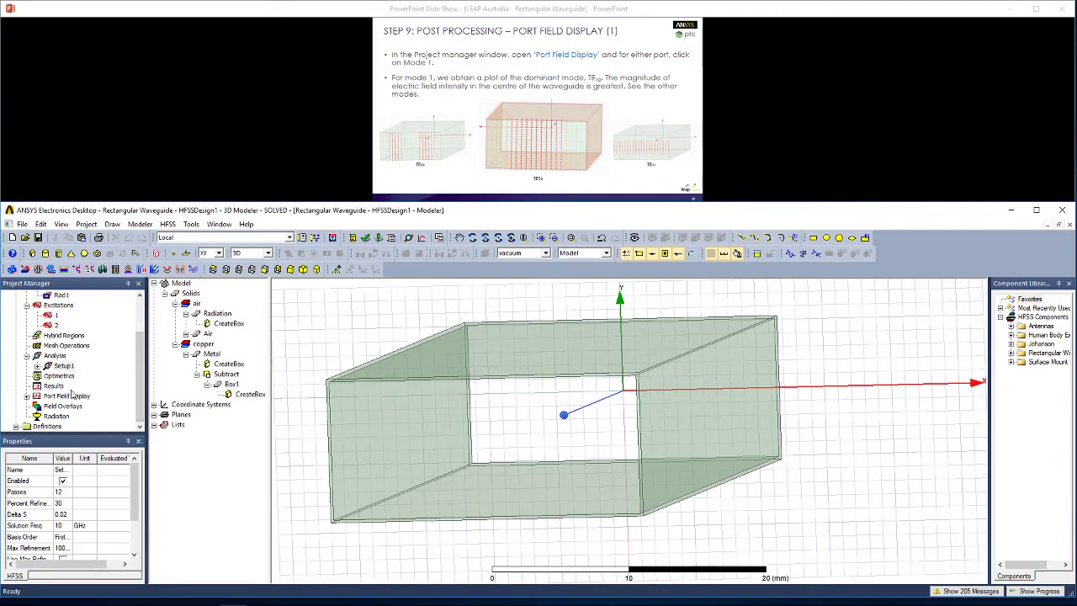
pyautogui.click(27, 396)
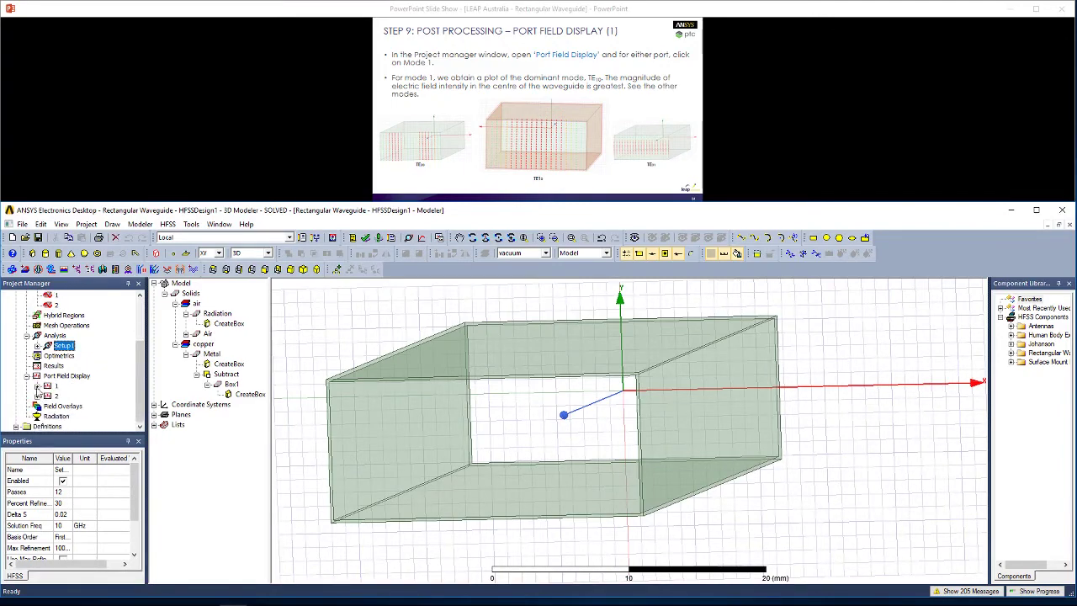
pyautogui.click(37, 386)
pyautogui.click(74, 396)
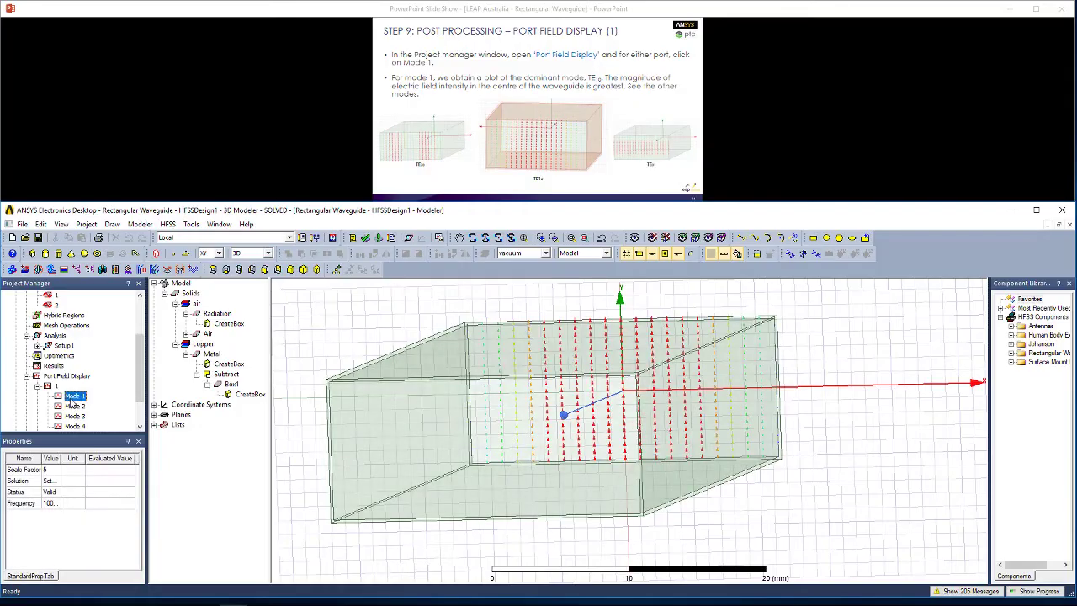
pyautogui.keyDown('alt'); pyautogui.moveTo(665, 384); pyautogui.dragTo(322, 357); pyautogui.keyUp('alt')
pyautogui.keyDown('alt'); pyautogui.moveTo(812, 437); pyautogui.dragTo(370, 446); pyautogui.keyUp('alt')
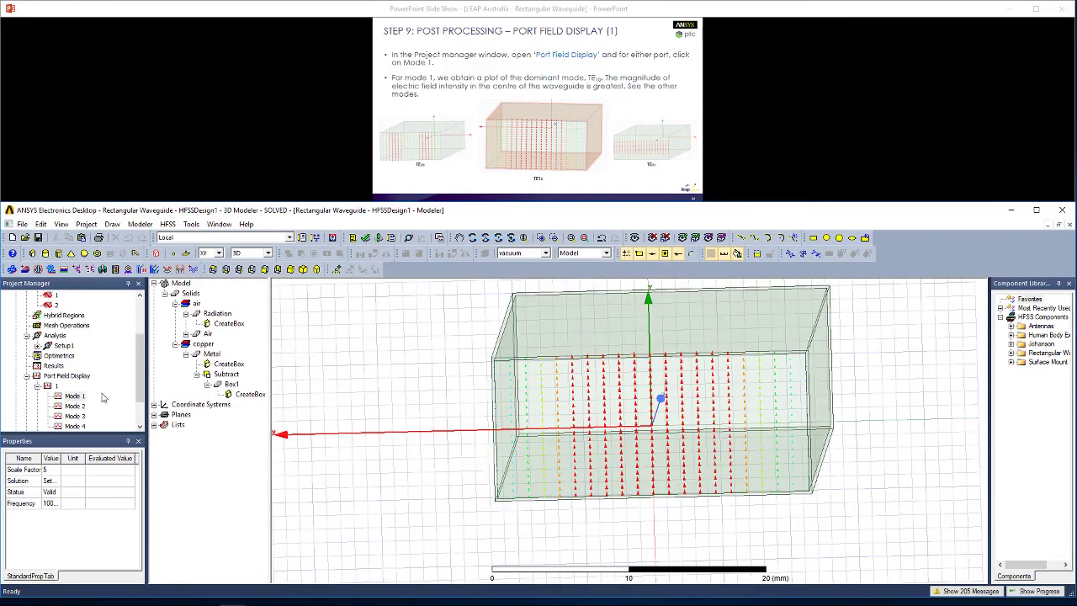
# Step: Display the Mode 2 and Mode 3 port fields of port 1 for comparison with the slide
pyautogui.click(79, 407)
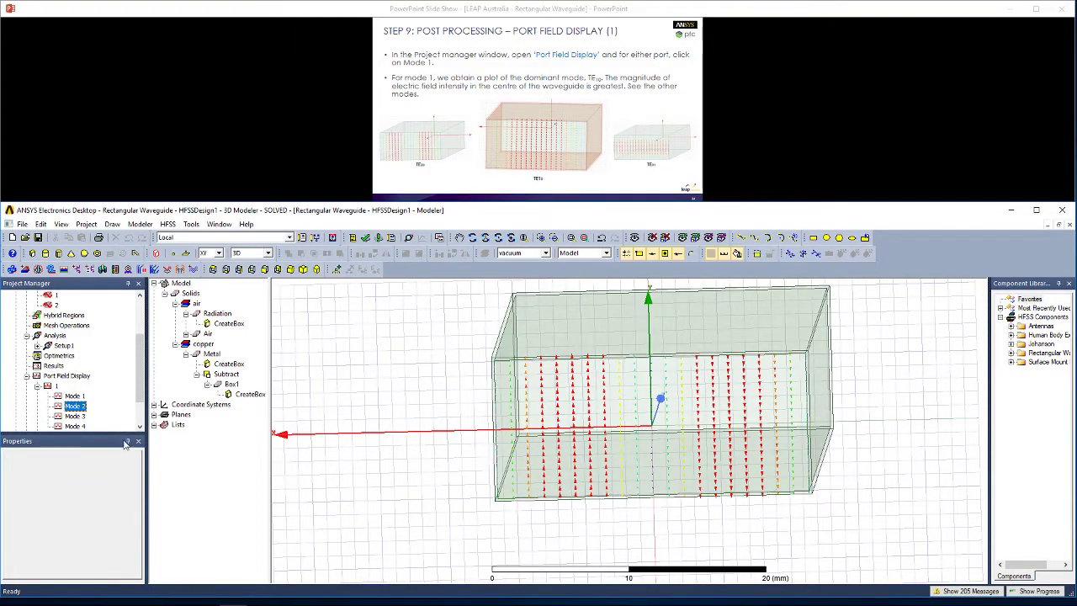
pyautogui.click(75, 416)
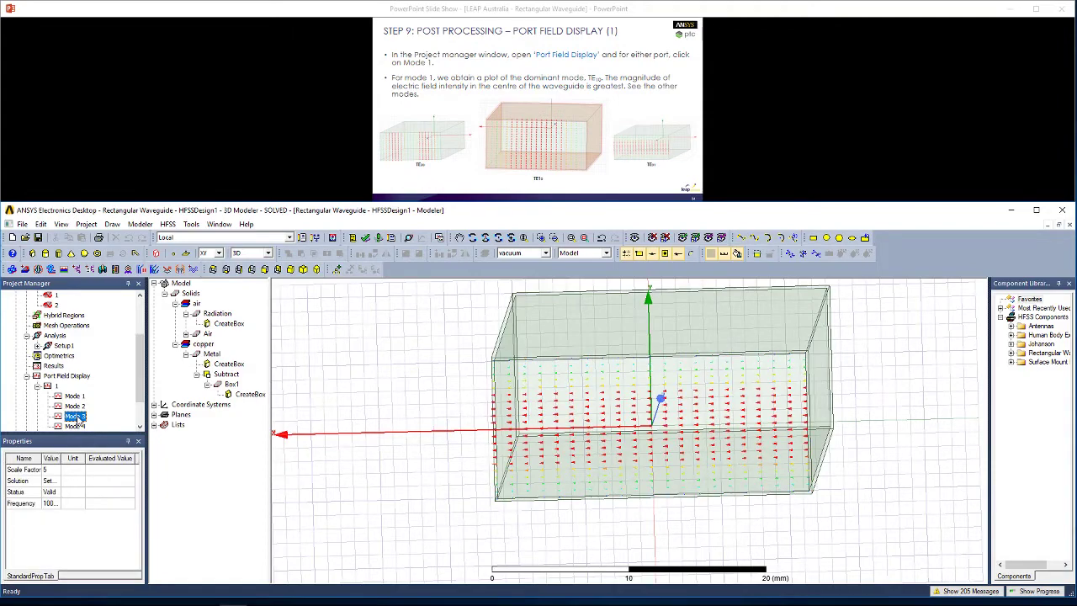
pyautogui.click(612, 103)
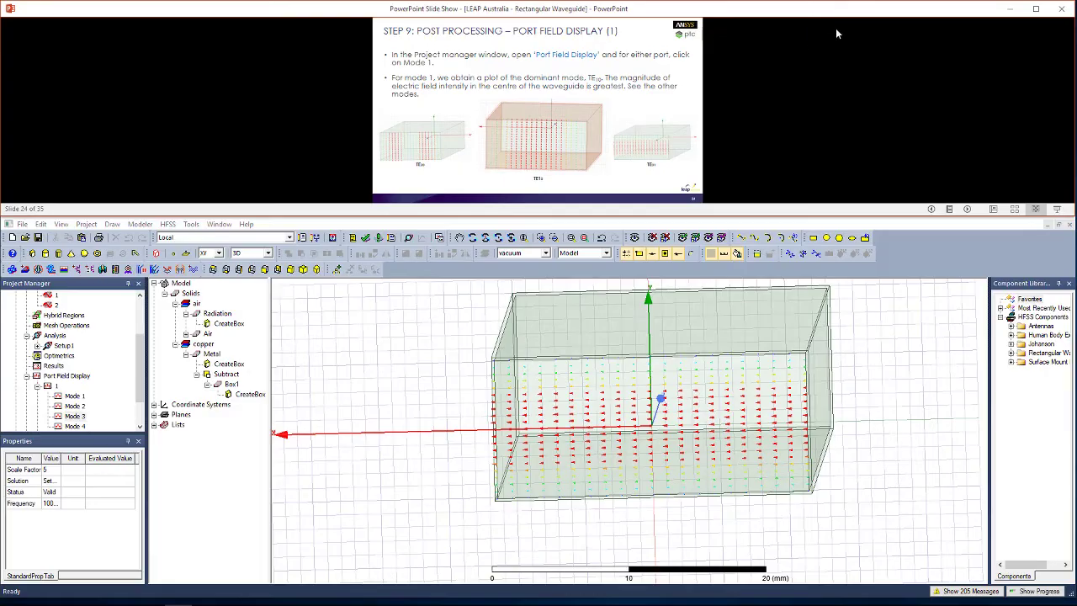
# Step: Create a Mag_E field plot in the Air solid using the Setup1 : Sweep solution at 17GHz
pyautogui.click(786, 67)
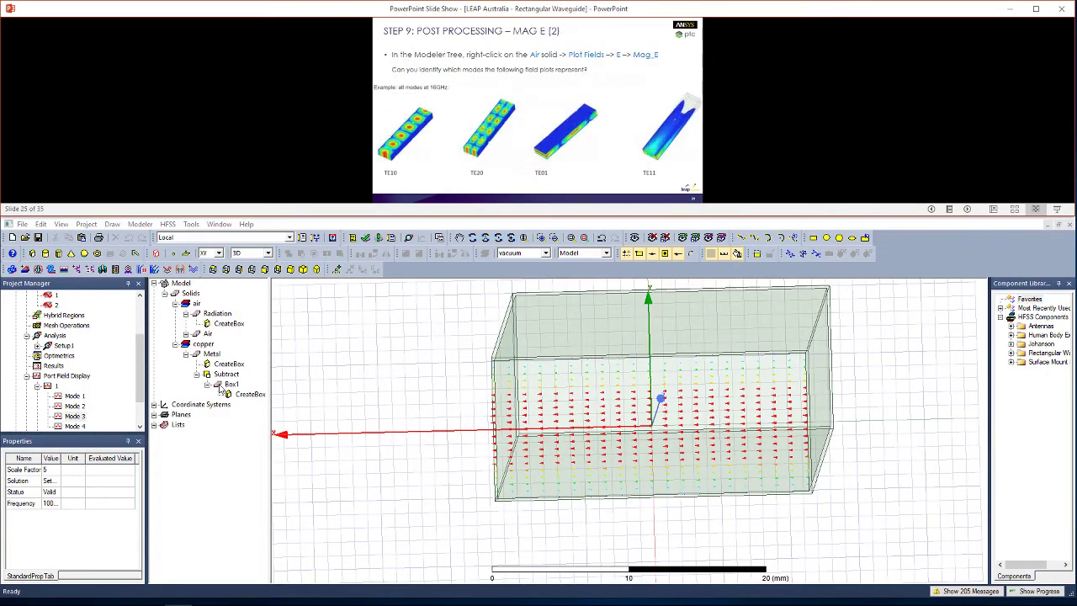
pyautogui.click(624, 424)
pyautogui.moveTo(624, 424)
pyautogui.keyDown('alt'); pyautogui.mouseDown()
pyautogui.moveTo(644, 446)
pyautogui.moveTo(607, 431)
pyautogui.mouseUp(); pyautogui.keyUp('alt')
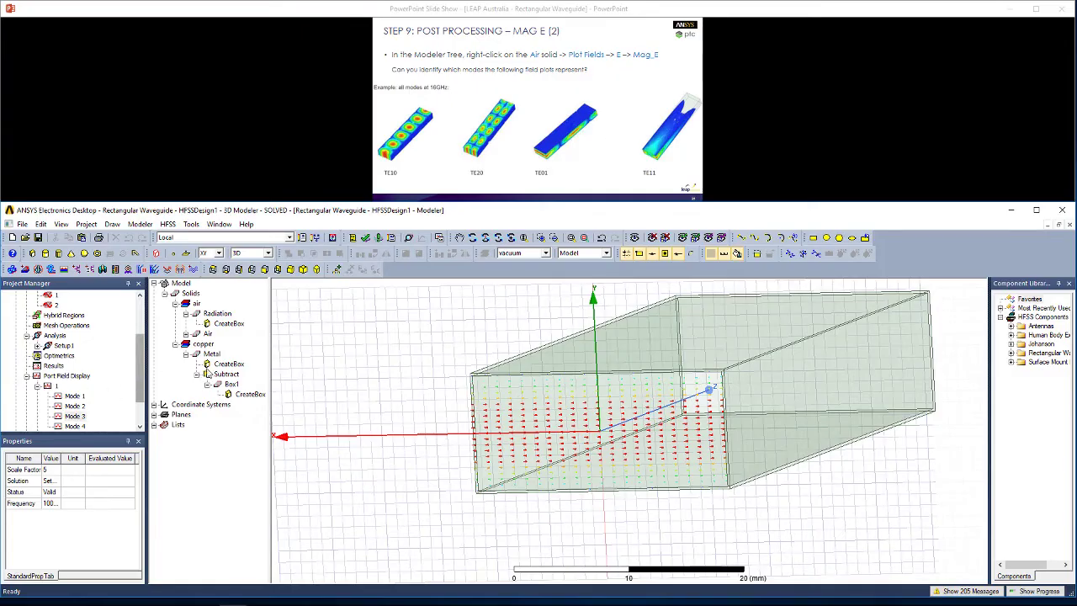
pyautogui.click(208, 334)
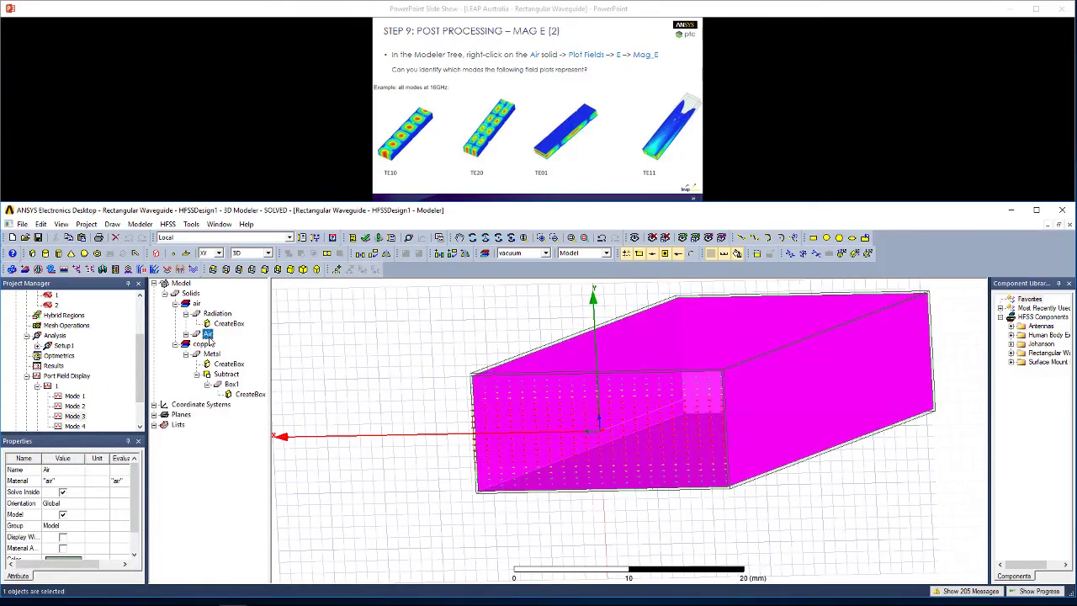
pyautogui.rightClick(210, 340)
pyautogui.moveTo(305, 557)
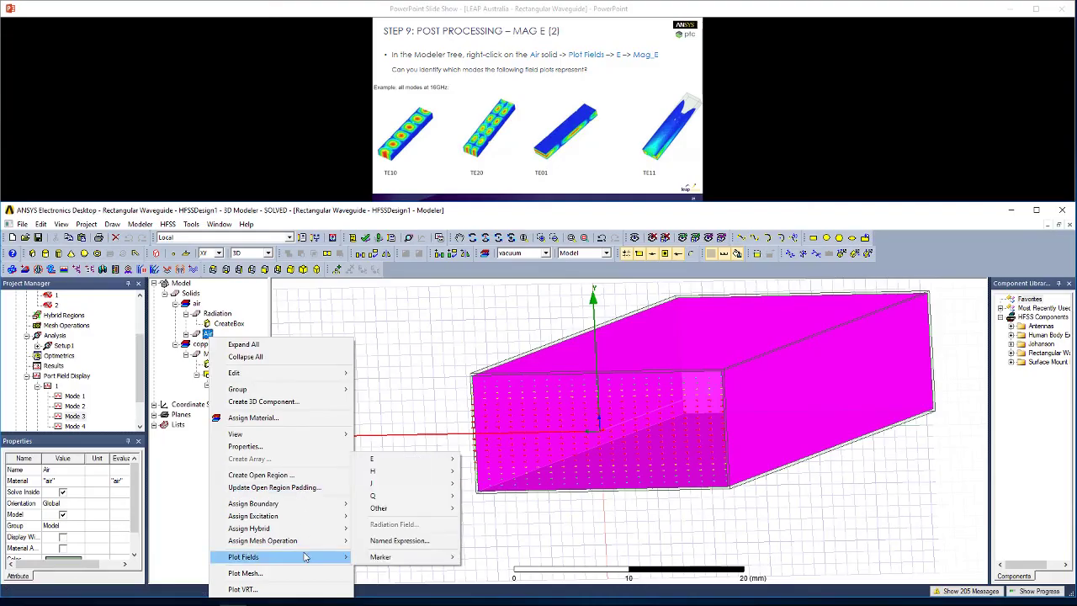
pyautogui.moveTo(413, 458)
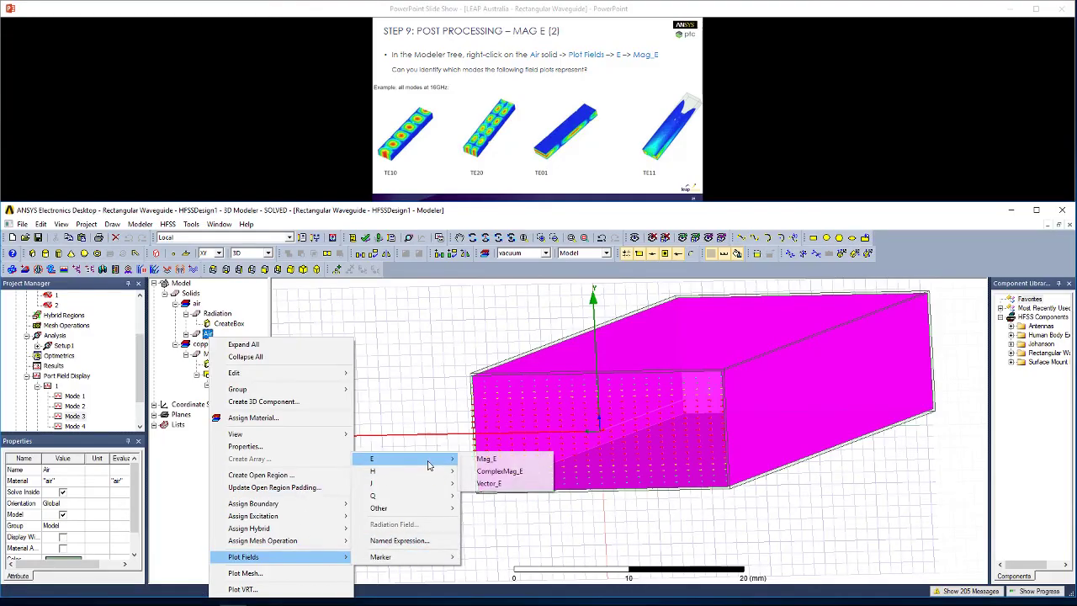
pyautogui.click(484, 463)
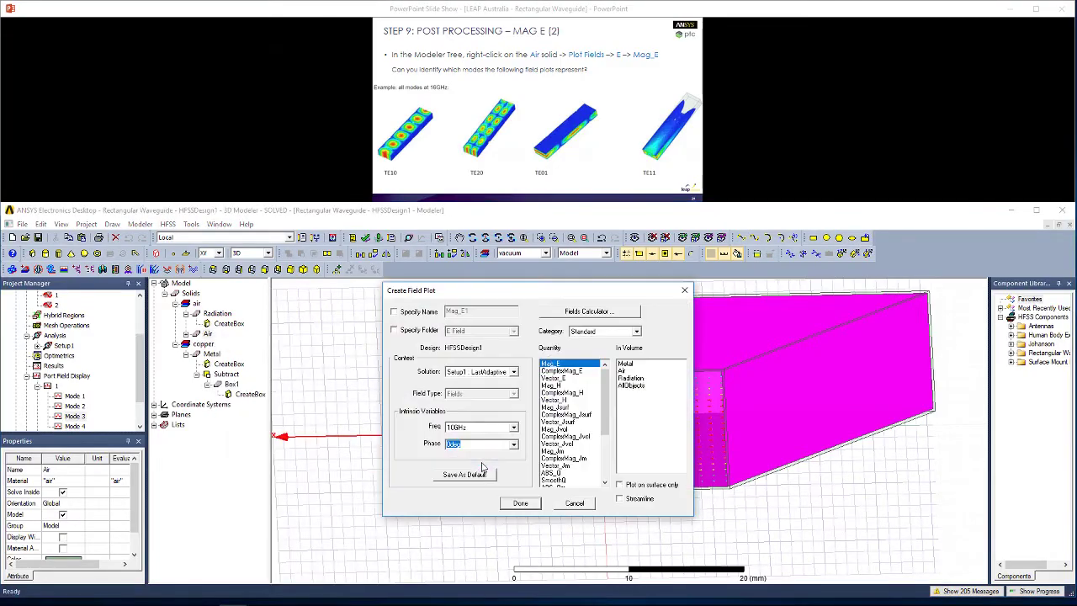
pyautogui.click(500, 374)
pyautogui.click(490, 393)
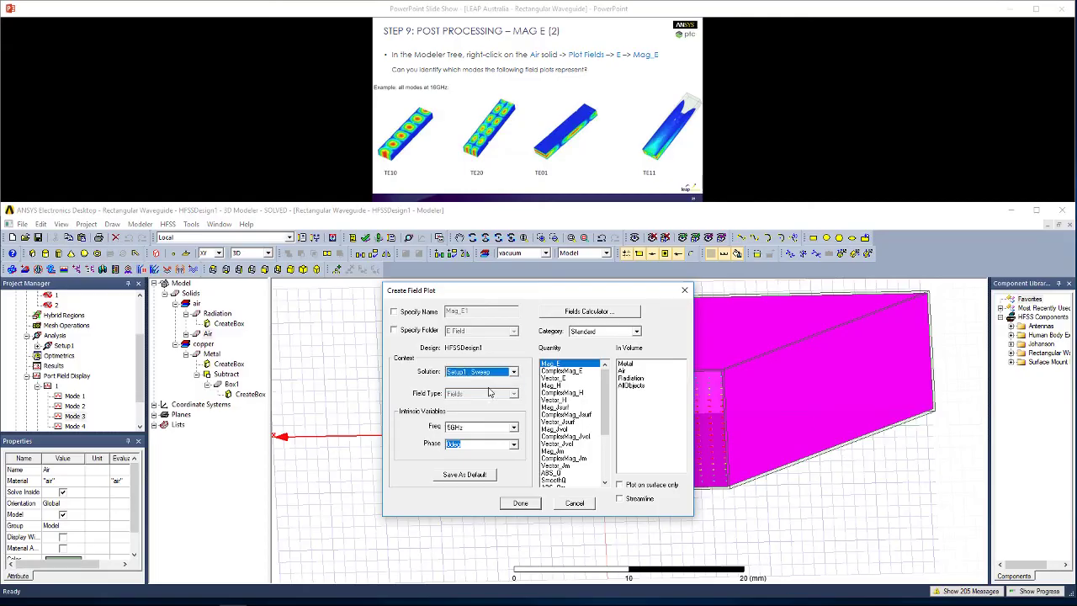
pyautogui.click(501, 429)
pyautogui.scroll(-10, 480, 459)
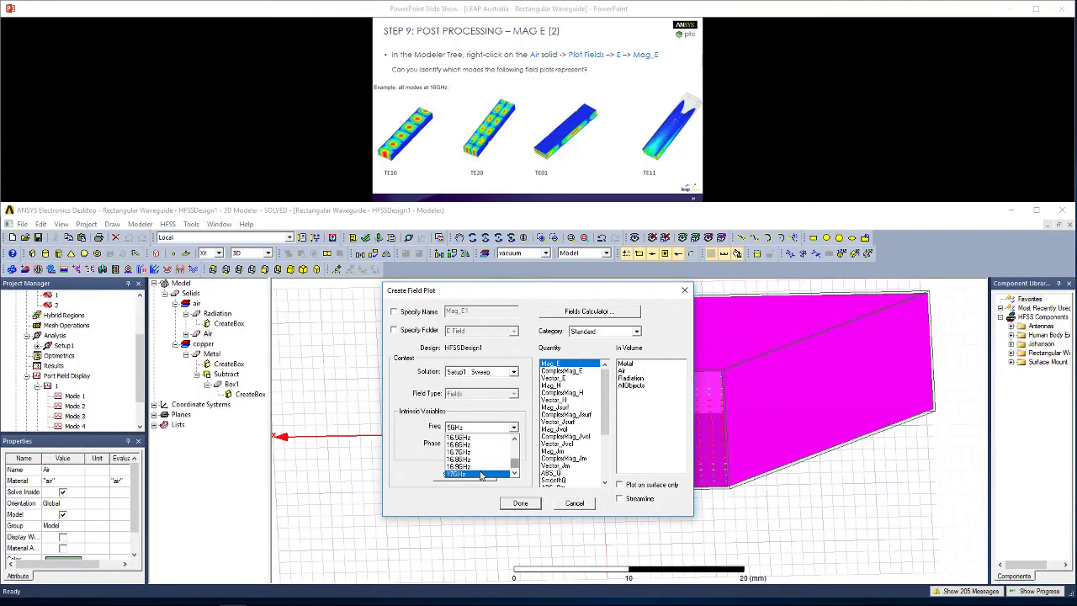
pyautogui.click(482, 475)
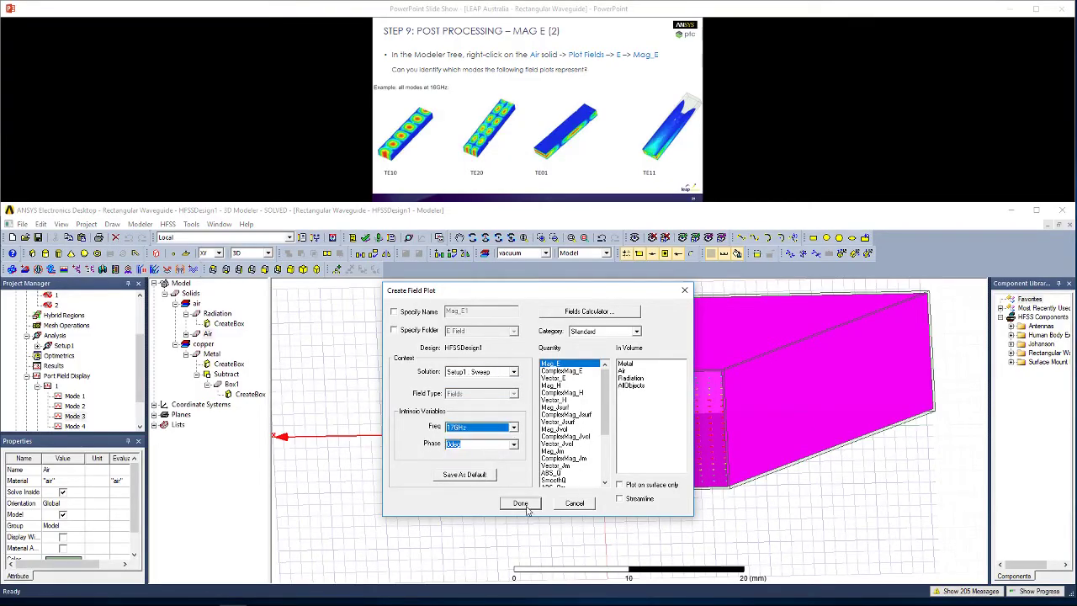
pyautogui.click(522, 504)
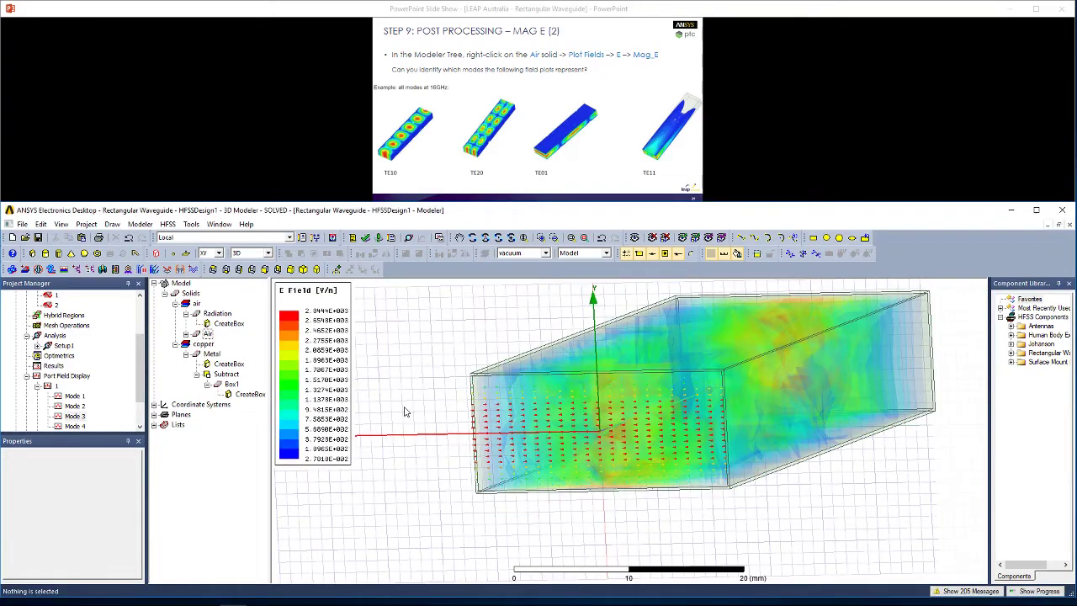
# Step: Clear the port mode arrows from the model and advance the slides to Specify View (3)
pyautogui.click(78, 374)
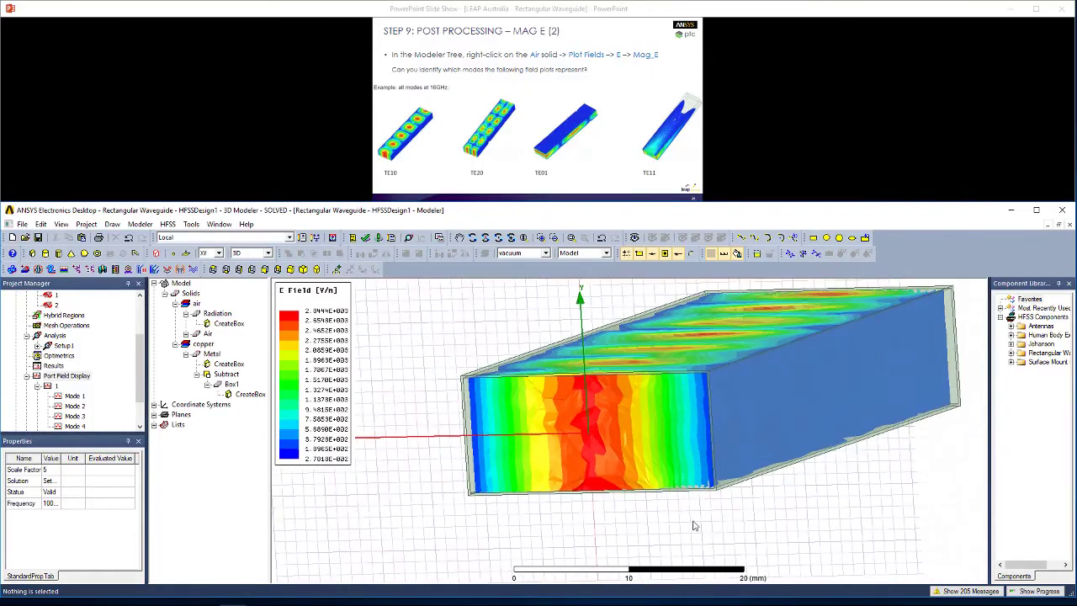
pyautogui.click(648, 158)
pyautogui.click(645, 160)
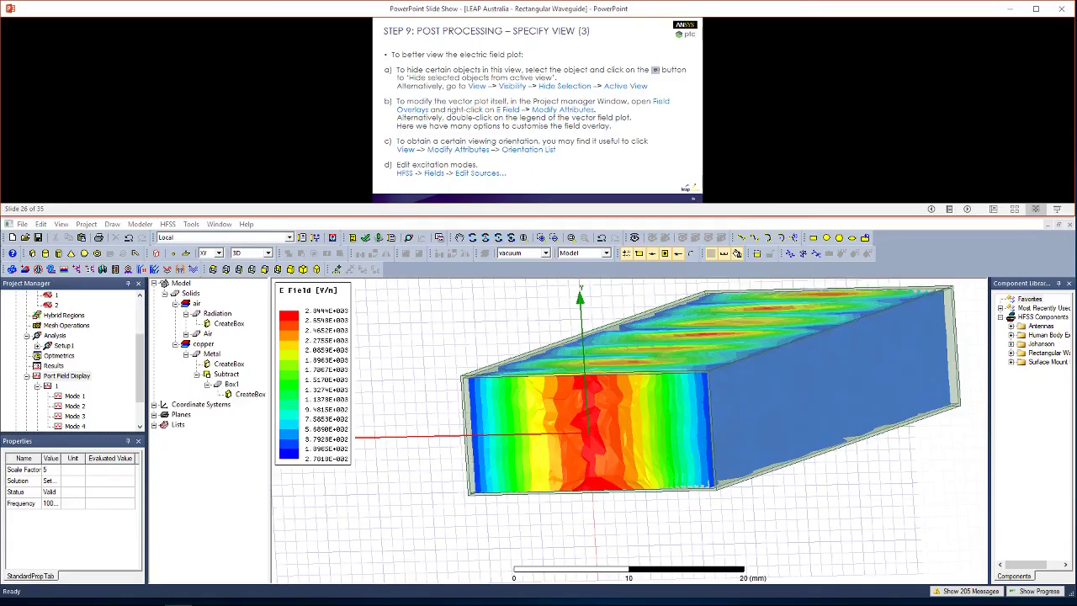
# Step: Hide the Air, Metal and Radiation solids in the active view so only the E-field plot is shown
pyautogui.click(761, 396)
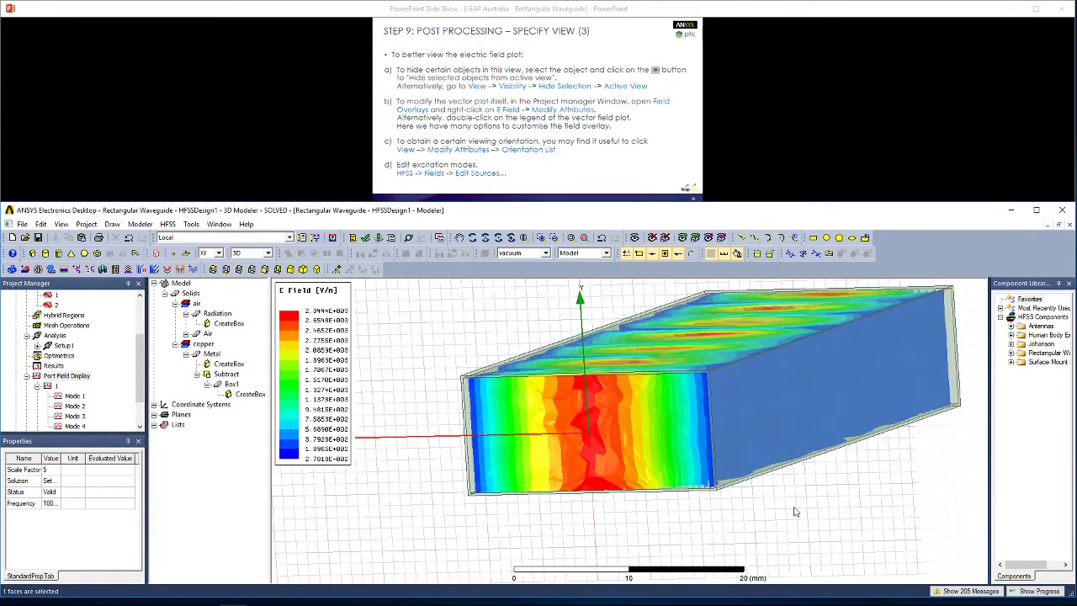
pyautogui.click(795, 510)
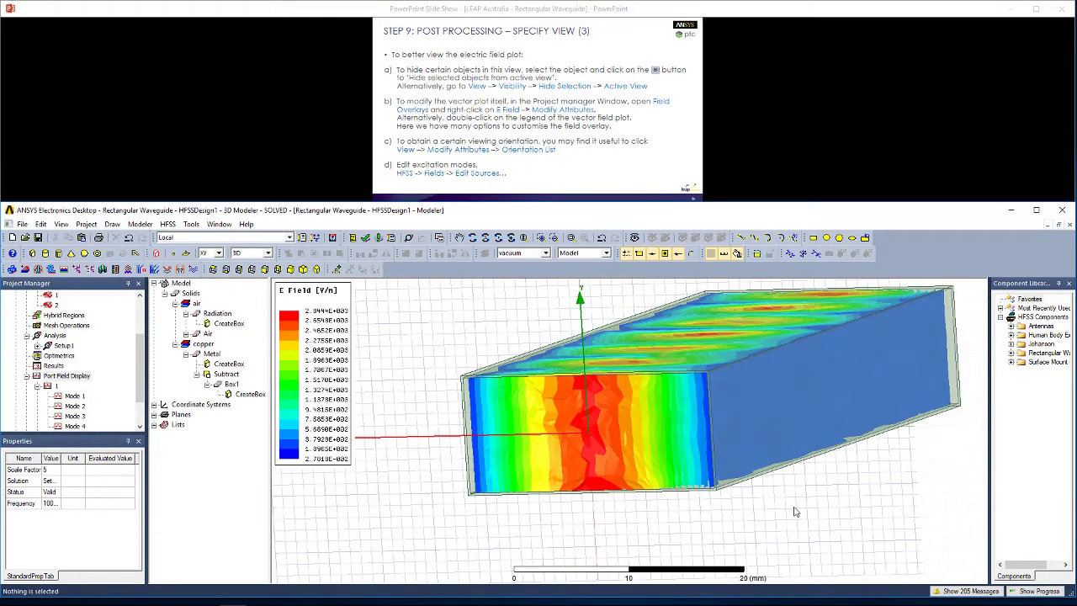
pyautogui.click(776, 405)
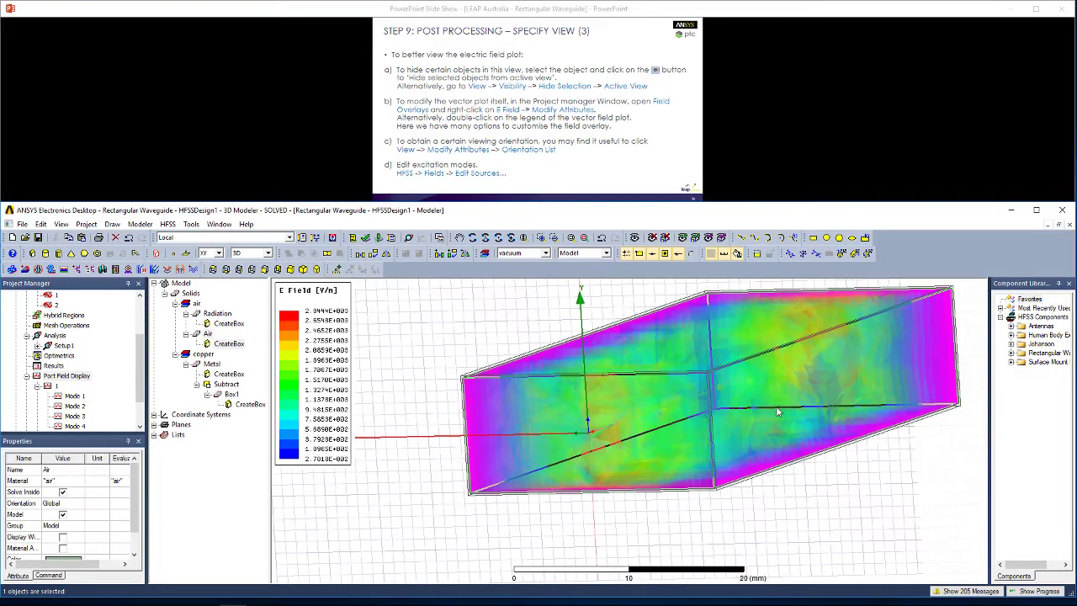
pyautogui.click(653, 240)
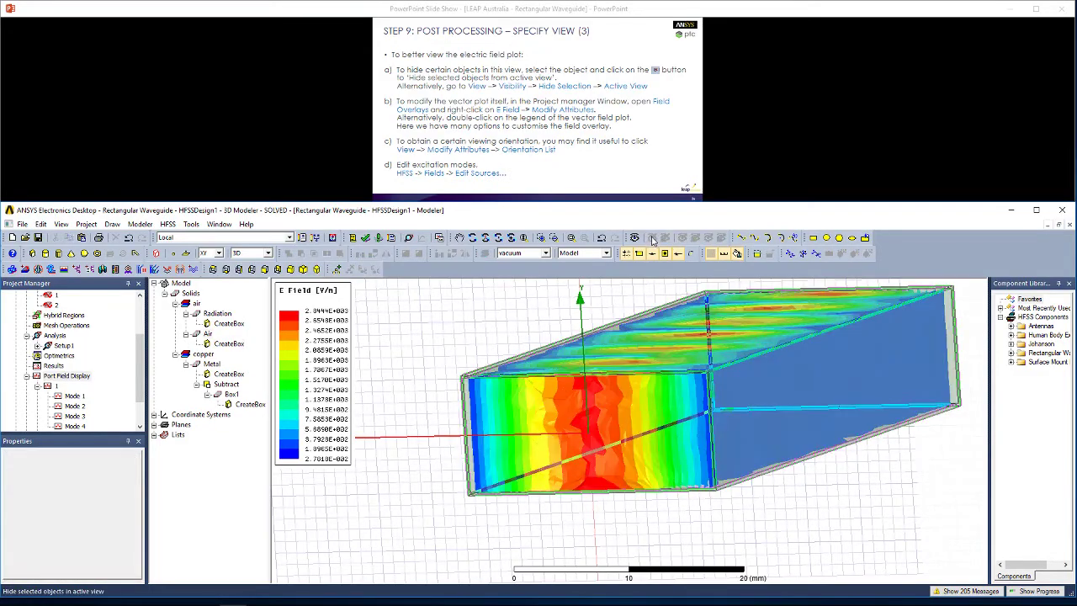
pyautogui.click(795, 421)
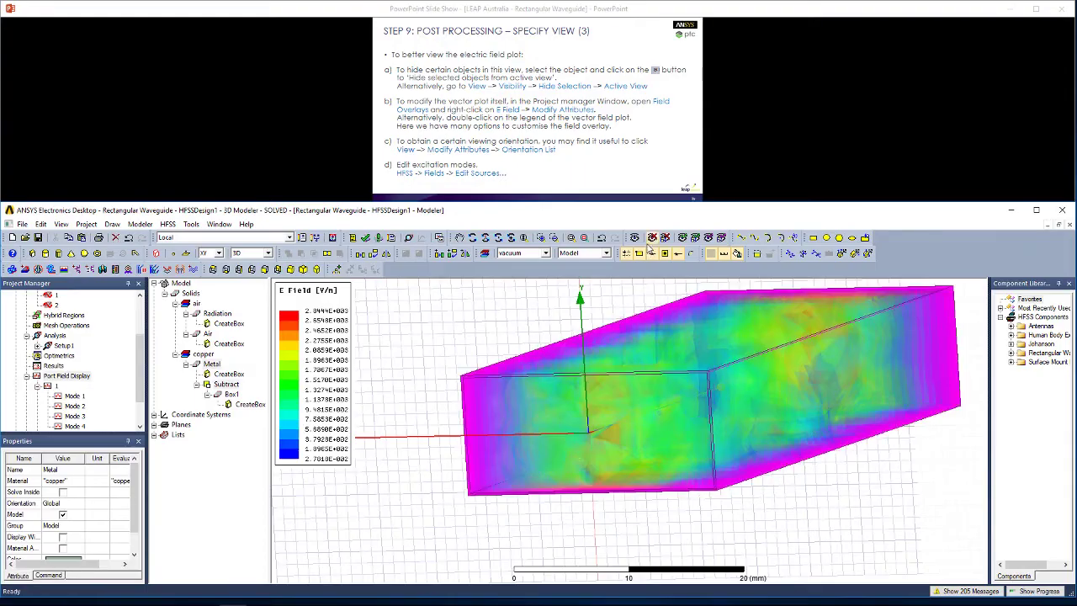
pyautogui.click(653, 240)
pyautogui.keyDown('alt'); pyautogui.moveTo(600, 393); pyautogui.dragTo(780, 394); pyautogui.keyUp('alt')
pyautogui.click(780, 394)
pyautogui.click(653, 240)
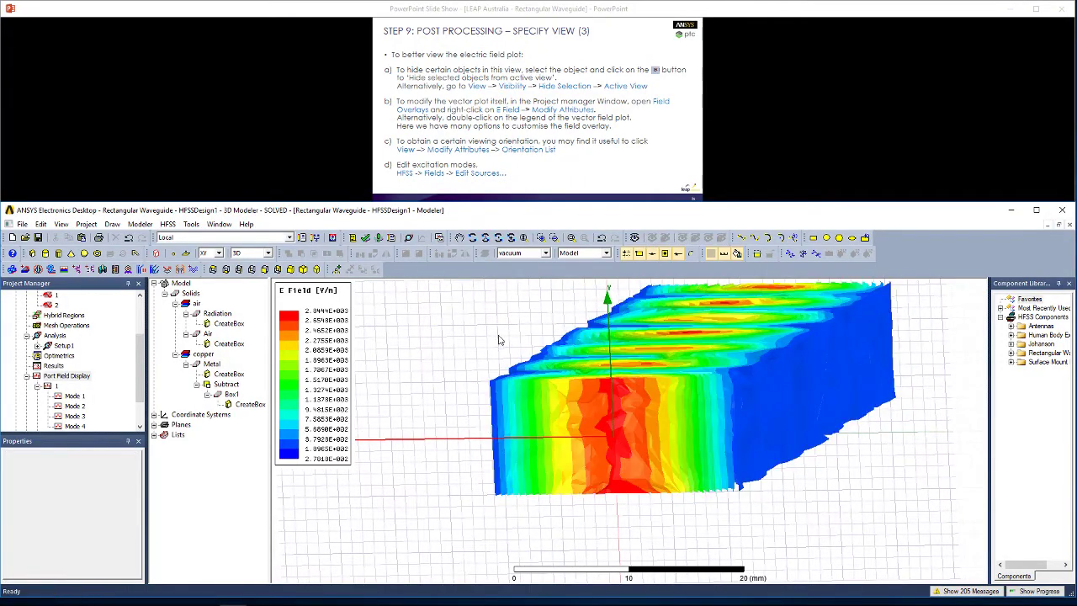
# Step: Set the E Field plot's colour scale to 80 divisions and apply the change
pyautogui.moveTo(638, 451)
pyautogui.keyDown('alt'); pyautogui.mouseDown()
pyautogui.moveTo(649, 474)
pyautogui.moveTo(638, 470)
pyautogui.mouseUp(); pyautogui.keyUp('alt')
pyautogui.keyDown('alt'); pyautogui.moveTo(512, 404); pyautogui.dragTo(583, 436); pyautogui.keyUp('alt')
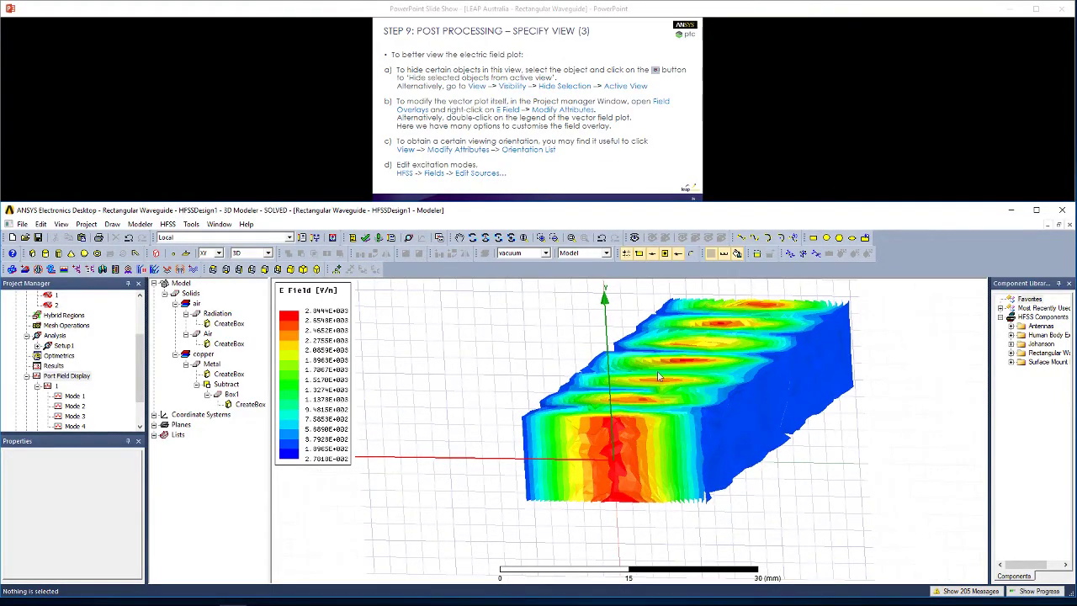
pyautogui.keyDown('alt'); pyautogui.moveTo(668, 396); pyautogui.dragTo(663, 421); pyautogui.keyUp('alt')
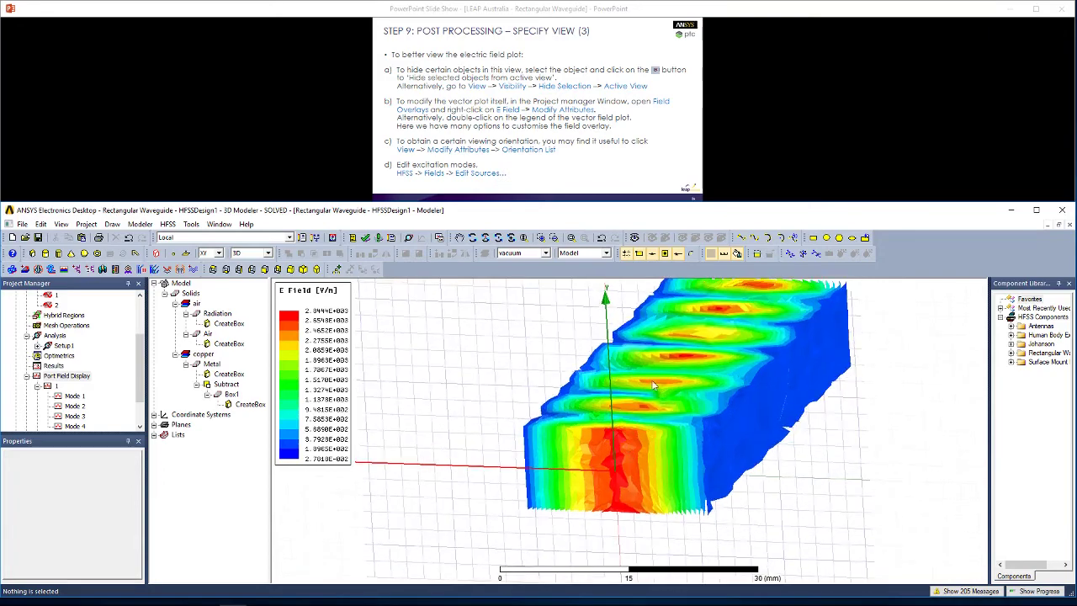
pyautogui.doubleClick(326, 370)
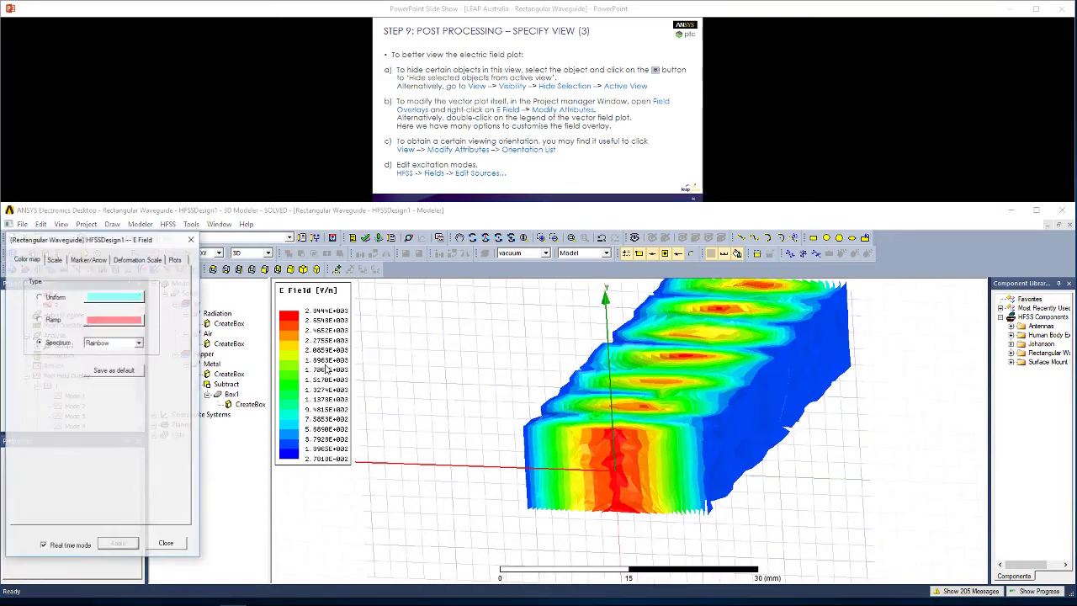
pyautogui.click(55, 260)
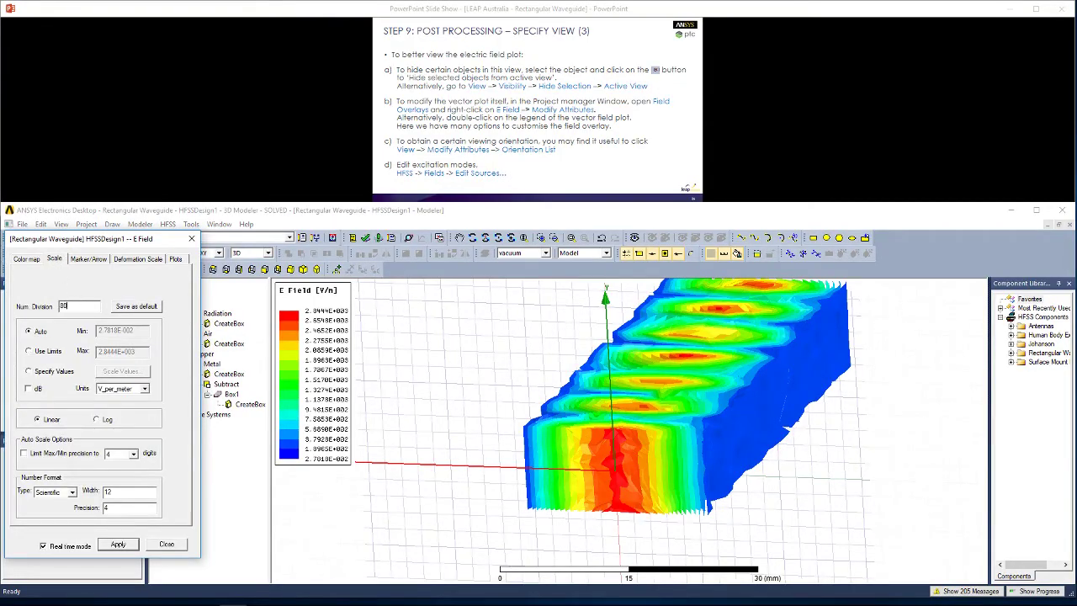
pyautogui.click(115, 545)
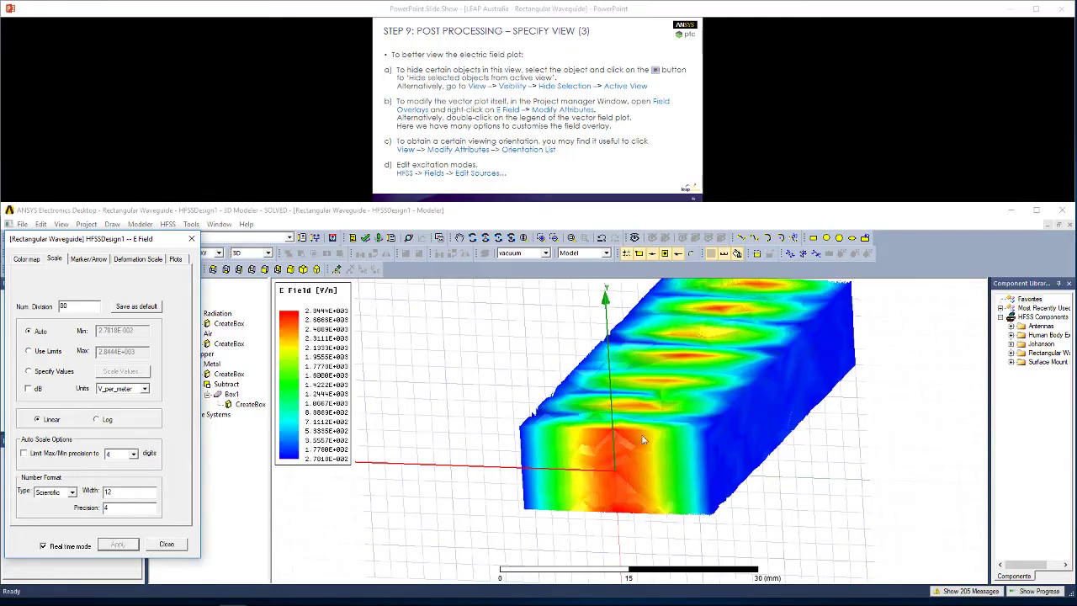
# Step: Switch the E Field scale to Use Limits, set its maximum to 2.3444E+003, and apply
pyautogui.click(49, 355)
pyautogui.scroll(-2, 610, 366)
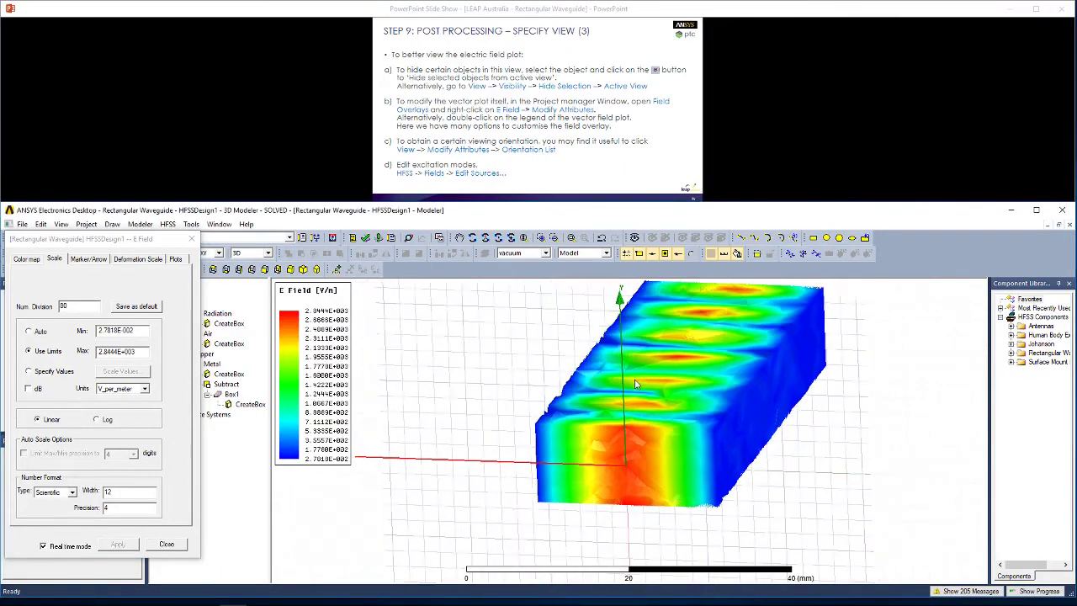
pyautogui.click(109, 351)
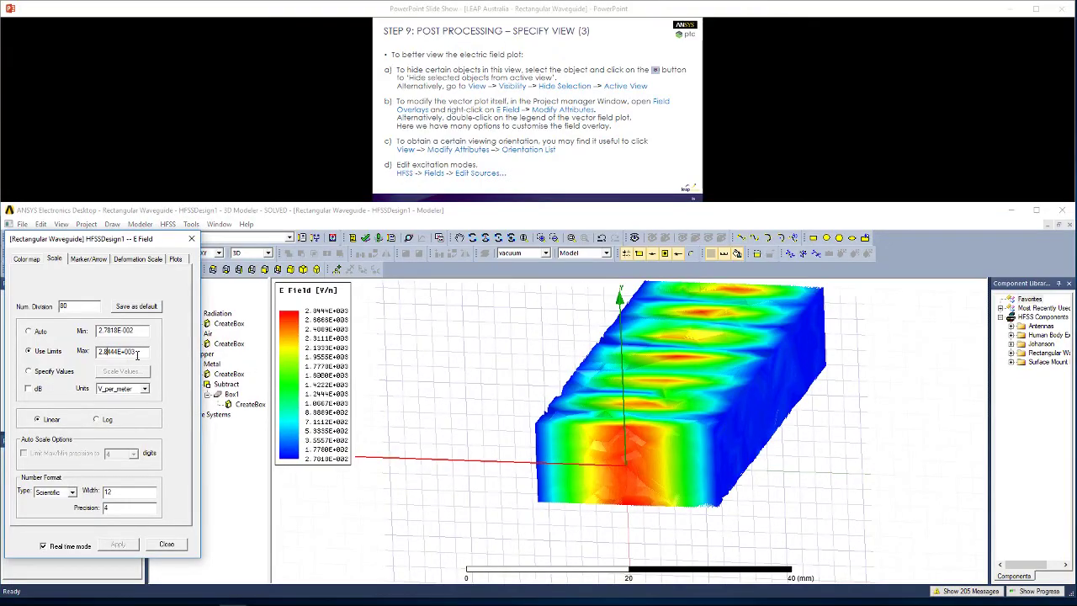
pyautogui.click(122, 547)
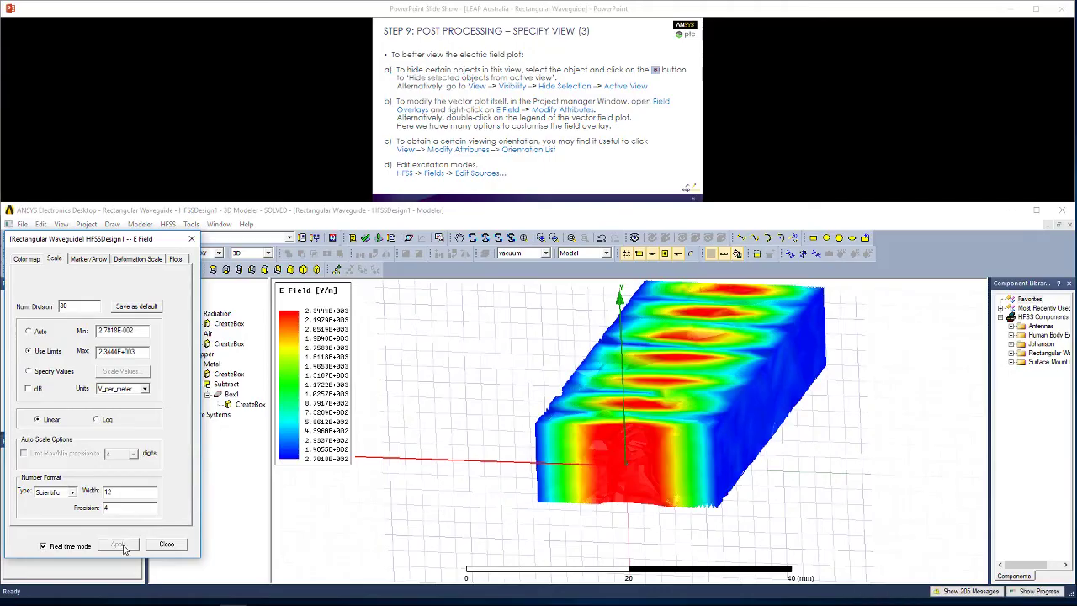
# Step: Review the example mode plots on the Mag E (2) slide alongside the current E-field plot
pyautogui.keyDown('alt'); pyautogui.moveTo(701, 446); pyautogui.dragTo(695, 440); pyautogui.keyUp('alt')
pyautogui.click(612, 147)
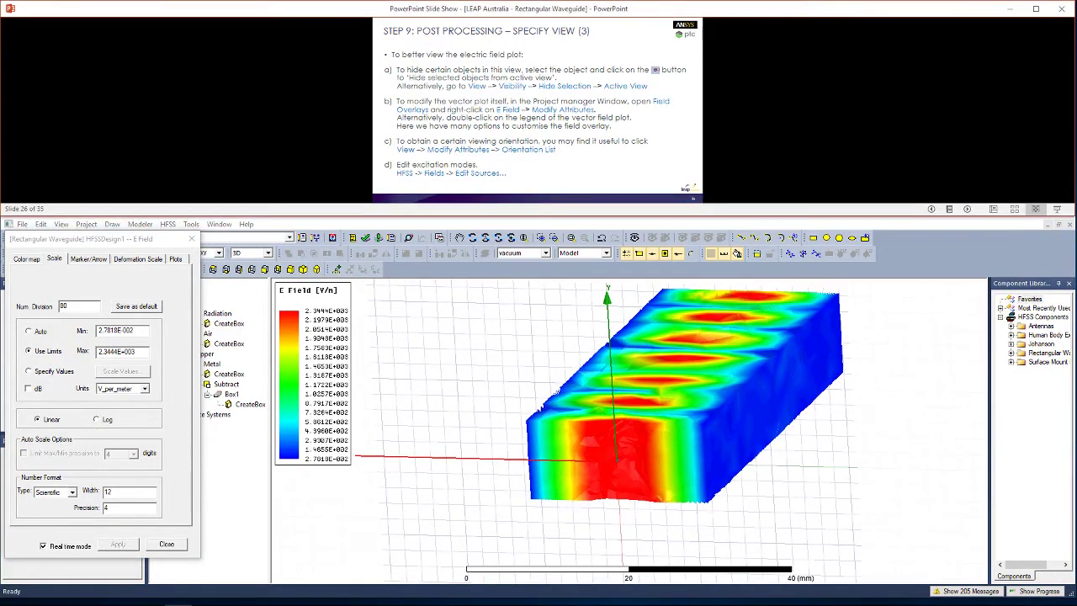
pyautogui.press('Left')
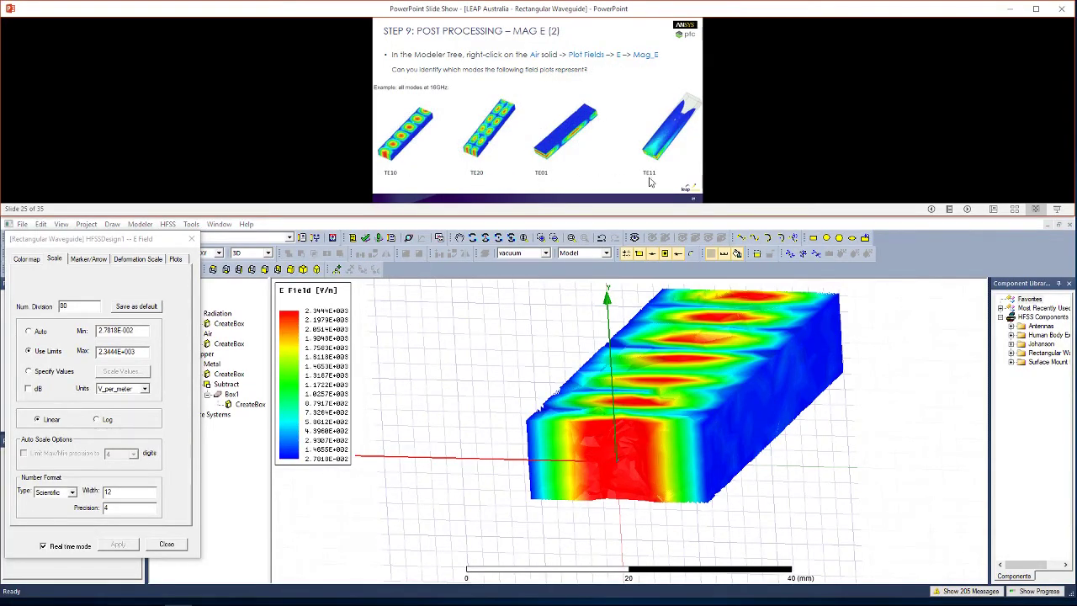
pyautogui.click(806, 494)
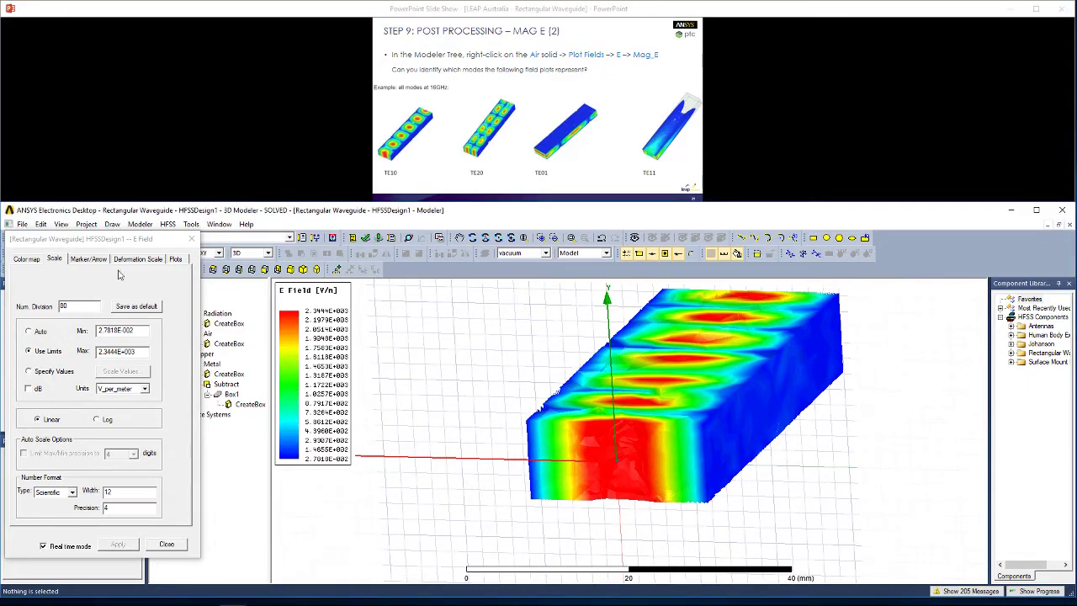
# Step: Close the E Field plot attributes and return the slides to Specify View (3)
pyautogui.click(166, 545)
pyautogui.click(586, 122)
pyautogui.press('Right')
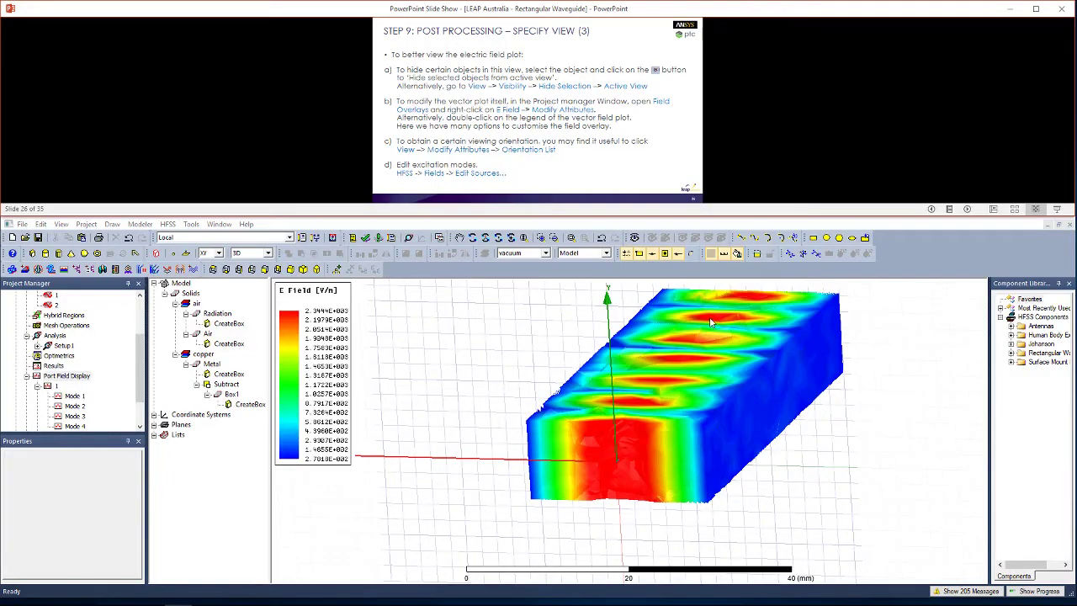
pyautogui.click(421, 390)
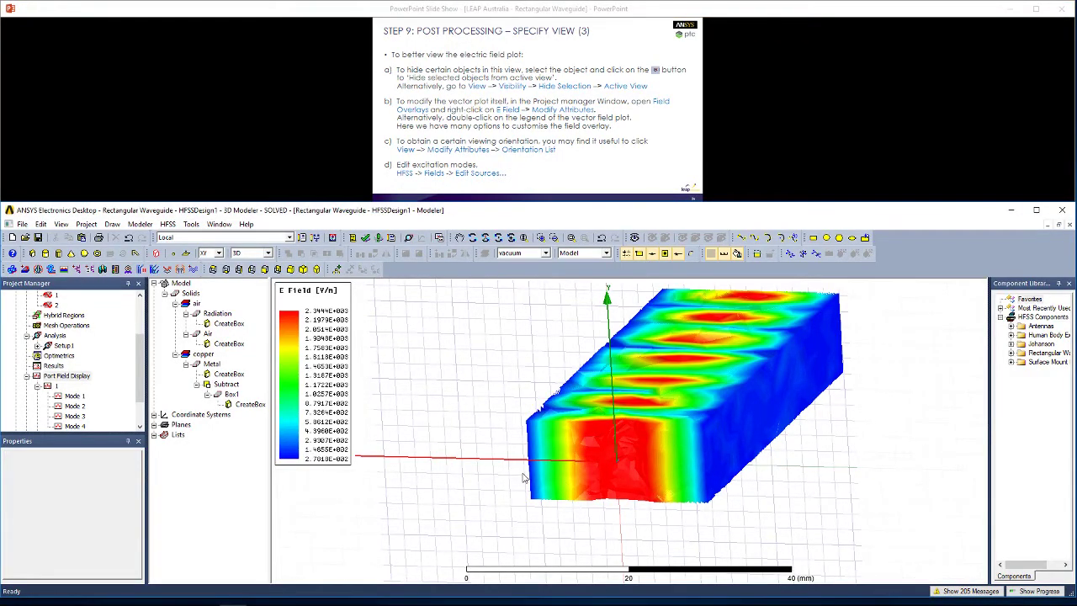
# Step: Edit the field sources so 1:2 has a magnitude of 1 W and 1:1 has 0 W, then apply and accept
pyautogui.click(167, 224)
pyautogui.moveTo(224, 459)
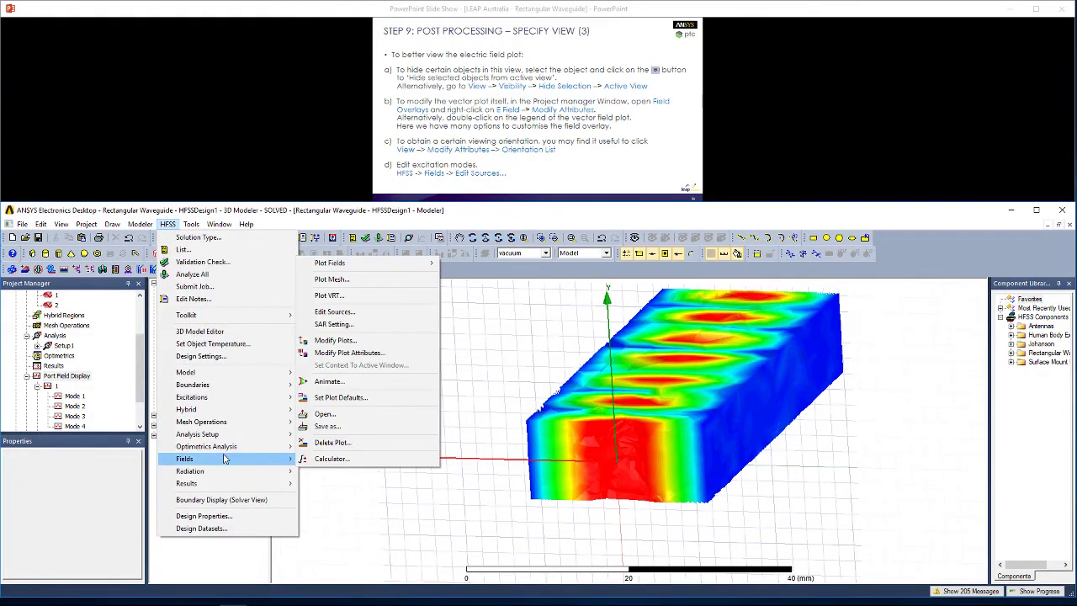
pyautogui.click(354, 317)
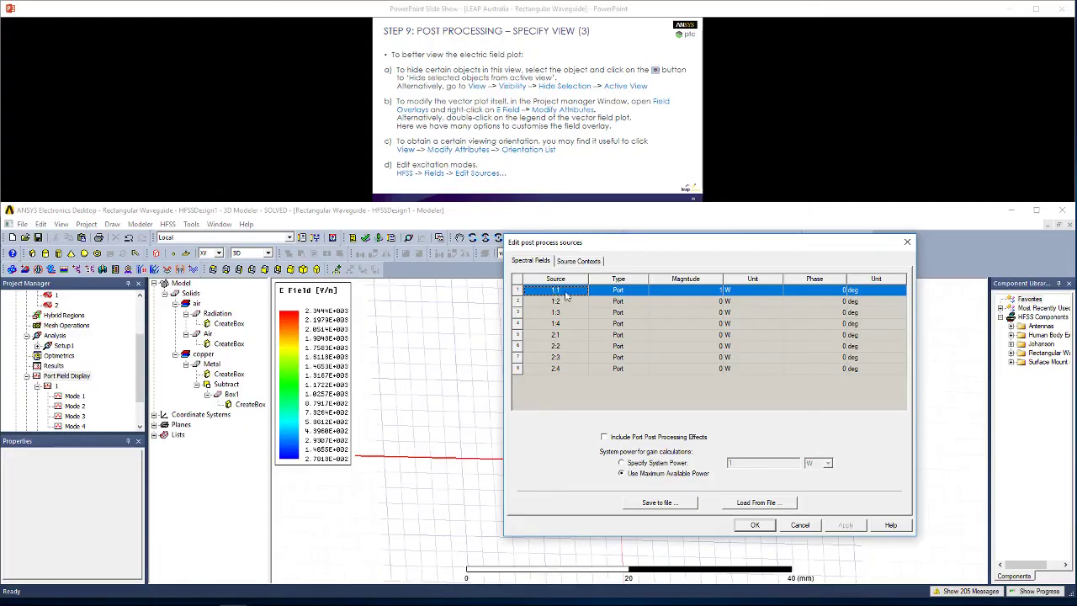
pyautogui.click(673, 301)
pyautogui.click(672, 301)
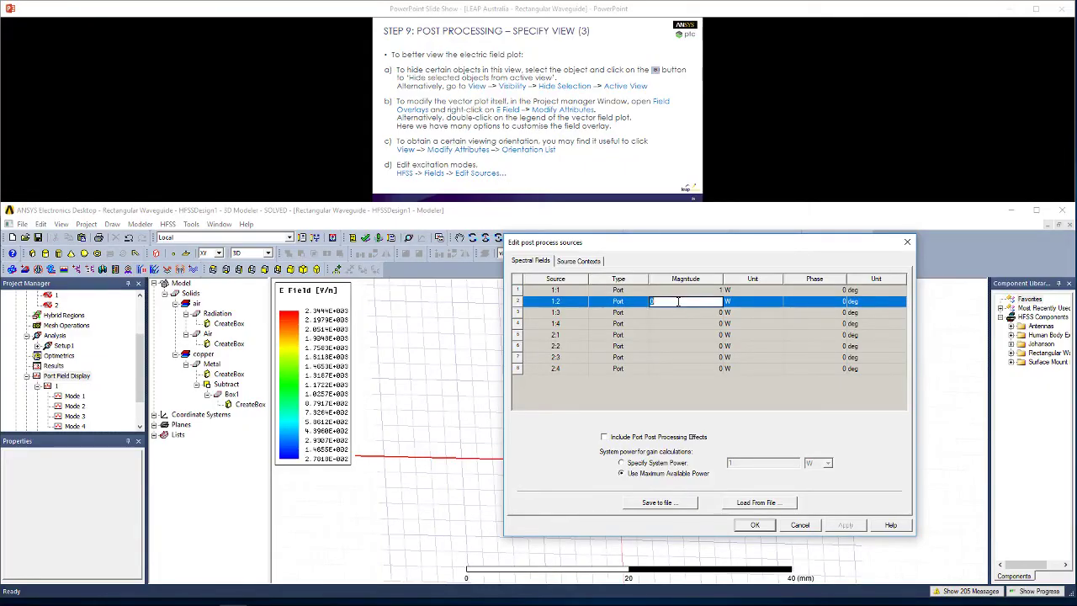
pyautogui.doubleClick(703, 289)
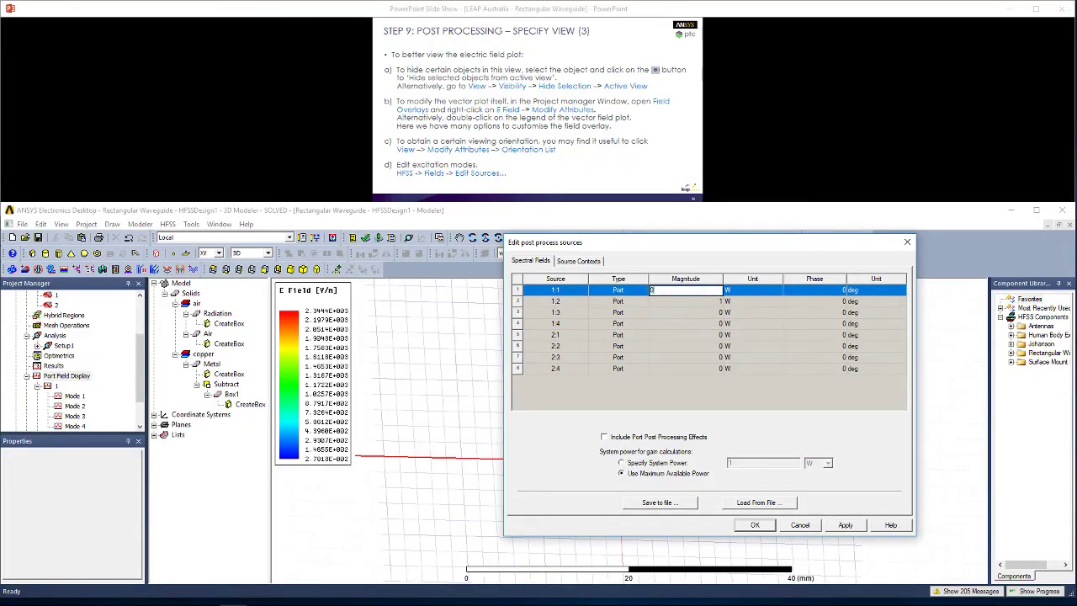
pyautogui.click(692, 399)
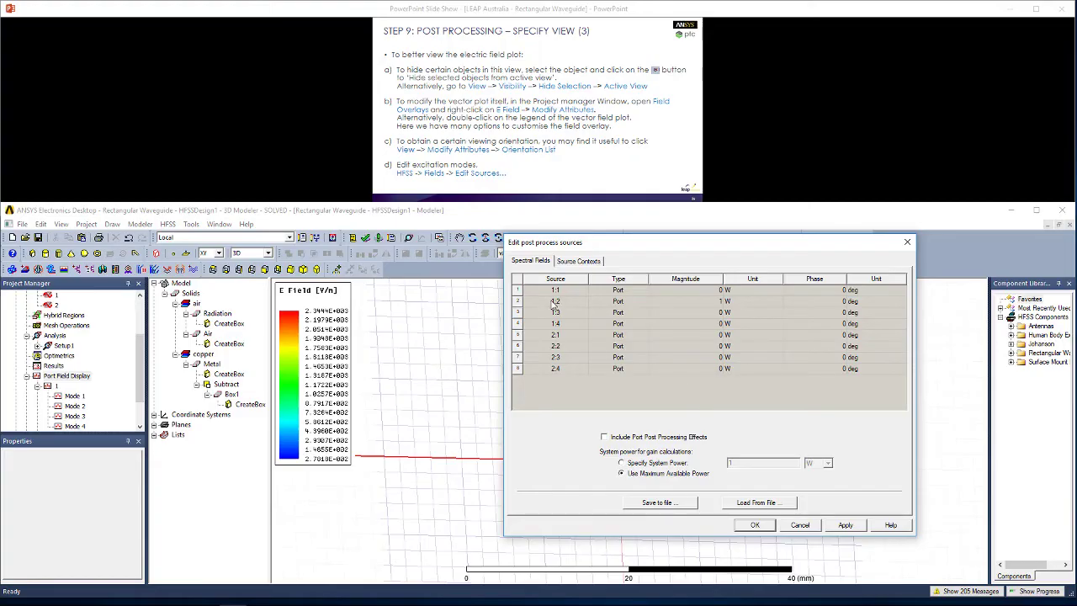
pyautogui.click(846, 525)
pyautogui.moveTo(729, 238); pyautogui.dragTo(332, 241)
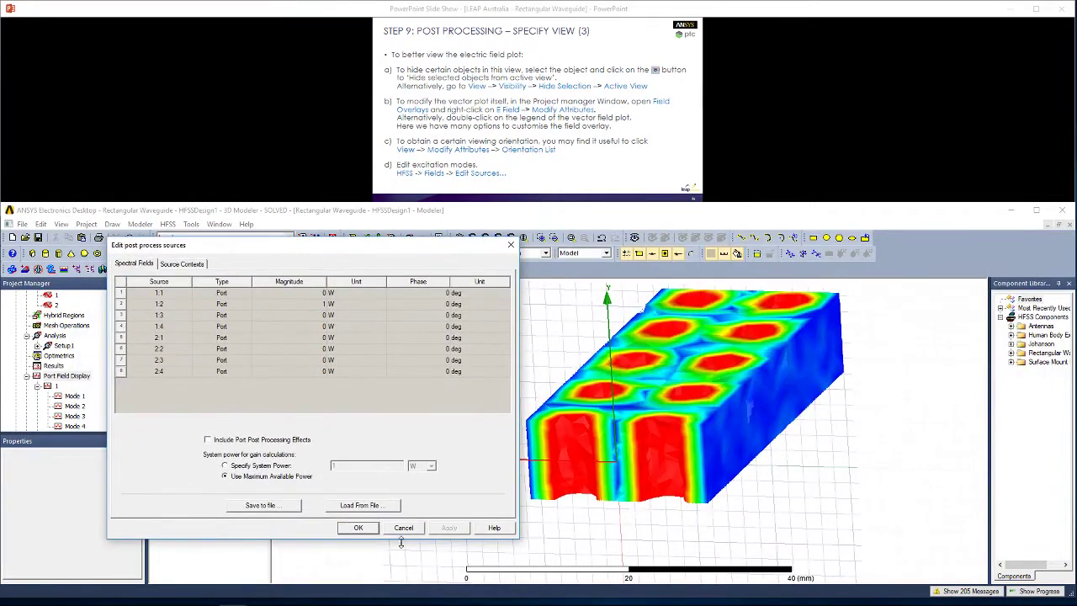
pyautogui.click(358, 528)
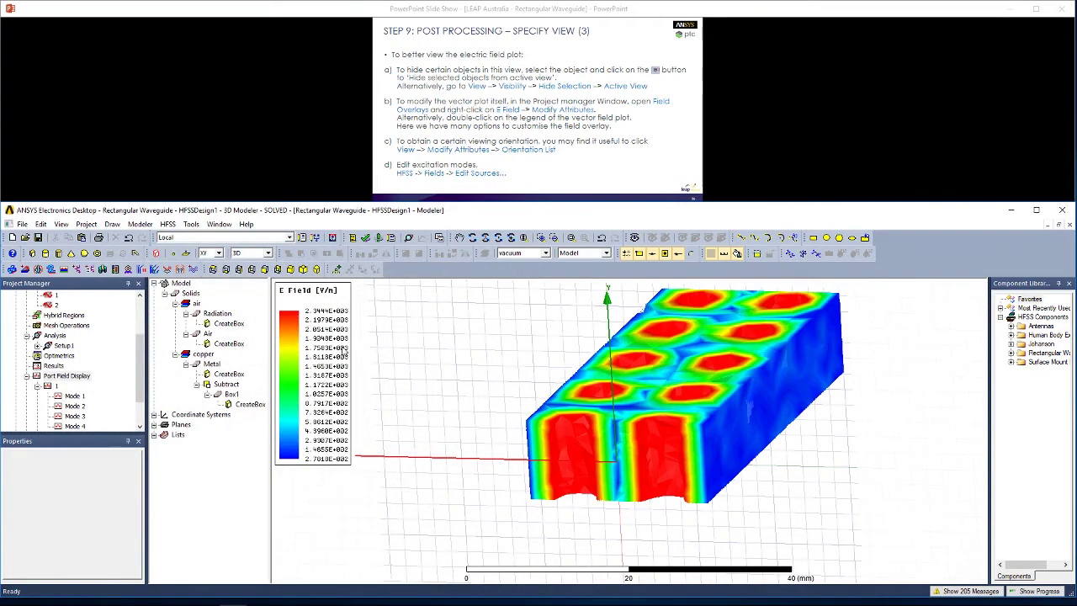
# Step: Advance the slides to Vector E (4) and expand the E Field entry under Field Overlays
pyautogui.click(549, 118)
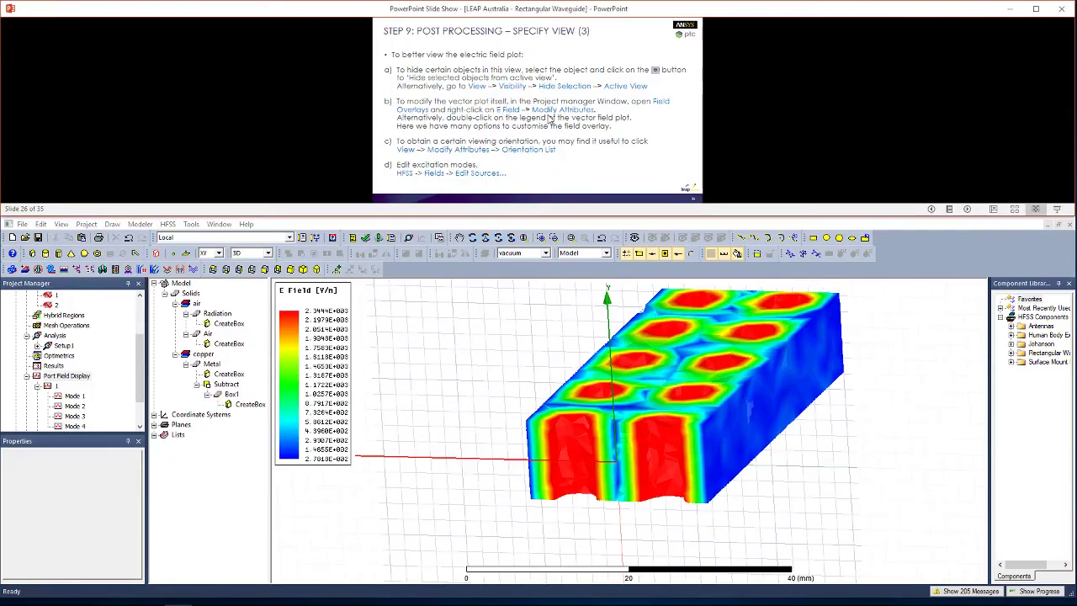
pyautogui.click(549, 118)
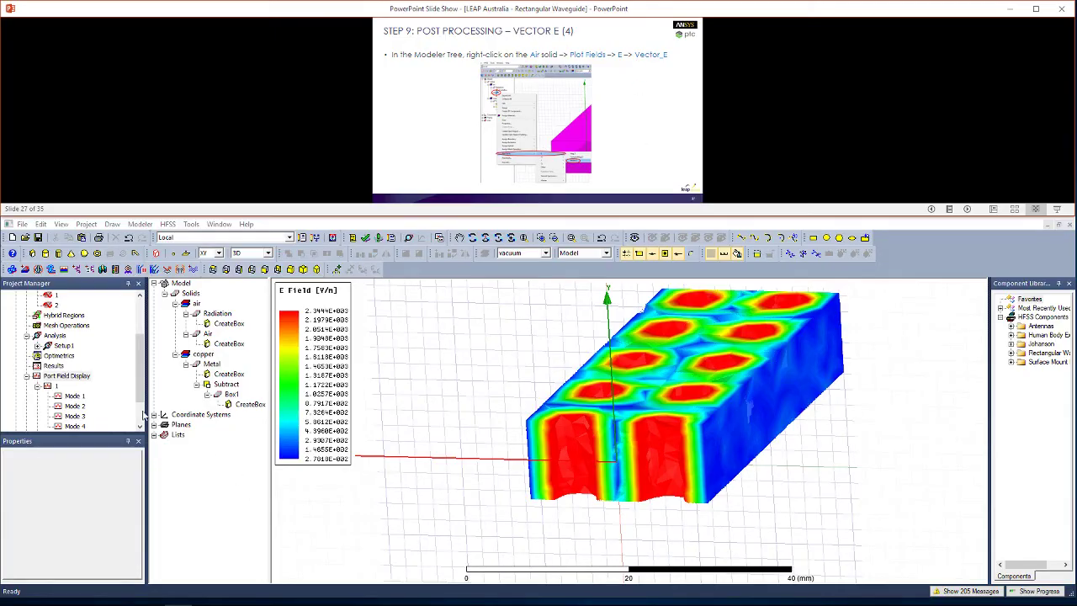
pyautogui.moveTo(140, 370); pyautogui.dragTo(140, 396)
pyautogui.click(27, 410)
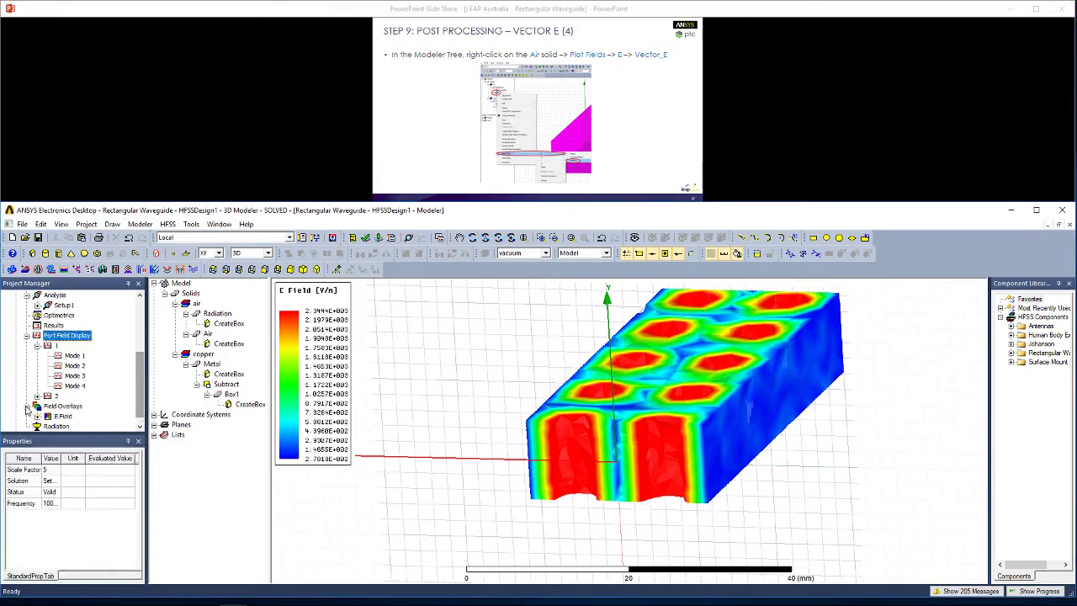
pyautogui.click(37, 415)
# Step: Hide the Mag_E1 field plot and show it again
pyautogui.click(73, 407)
pyautogui.rightClick(74, 407)
pyautogui.click(107, 503)
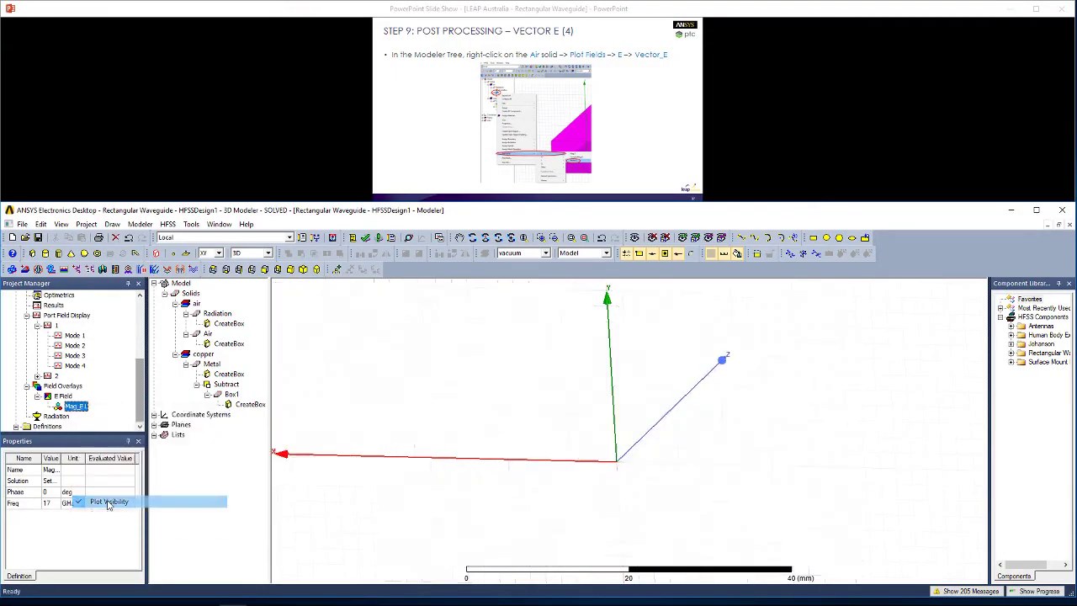
pyautogui.rightClick(74, 407)
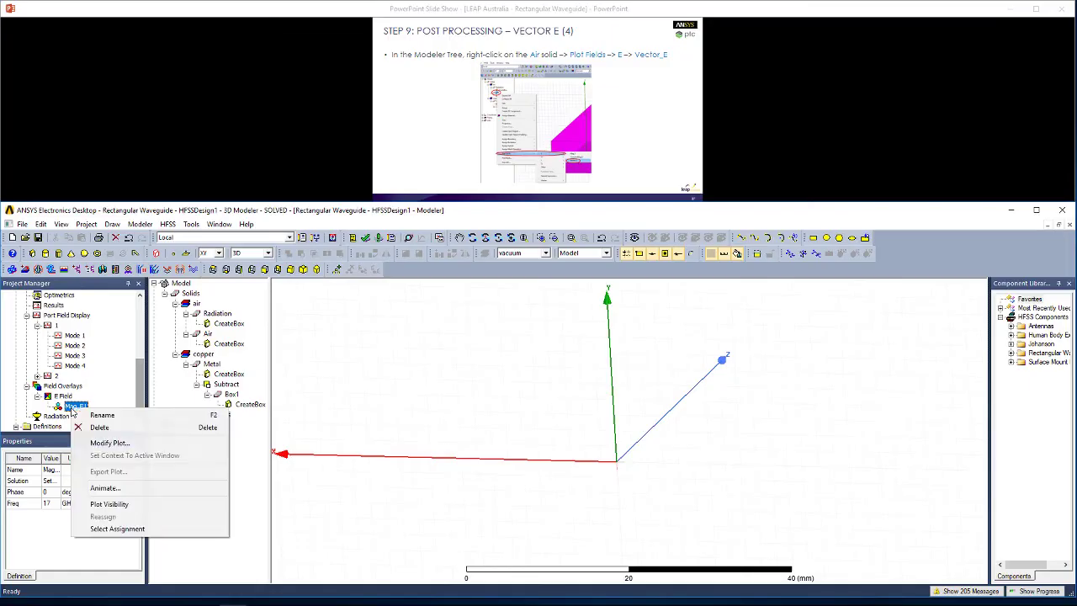
pyautogui.click(108, 504)
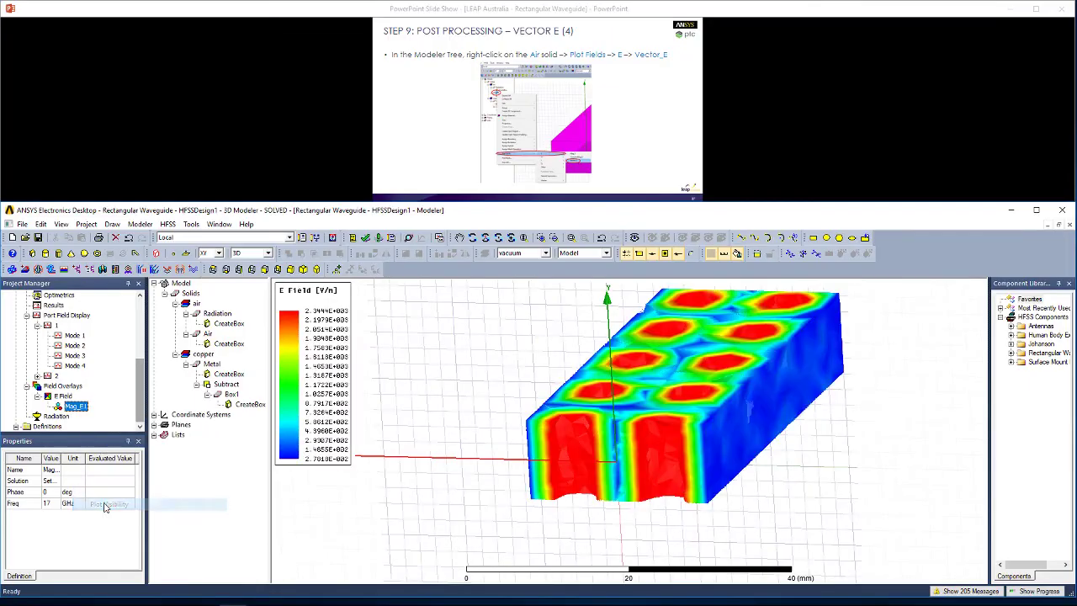
# Step: Animate the Mag_E1 plot over Phase from 0deg to 170deg in 17 steps, view it from different angles, and close the animation
pyautogui.rightClick(80, 410)
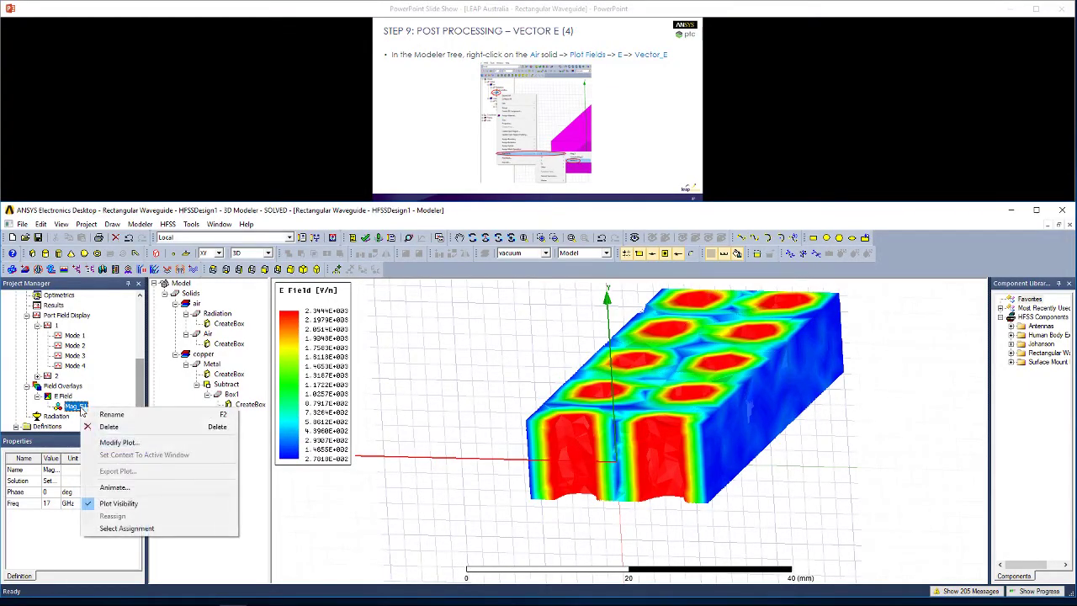
pyautogui.click(122, 487)
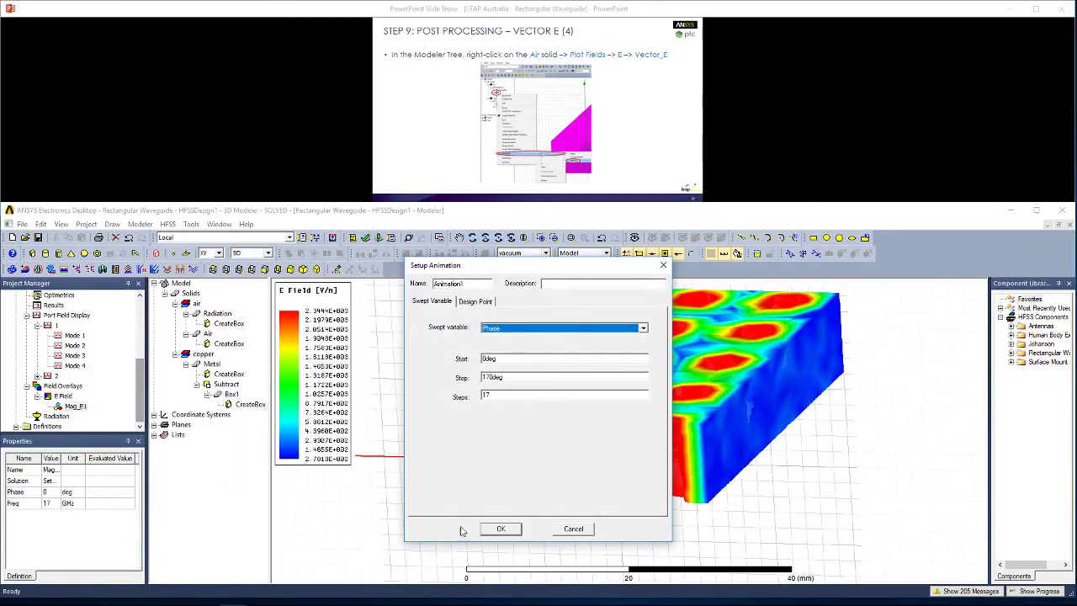
pyautogui.click(488, 530)
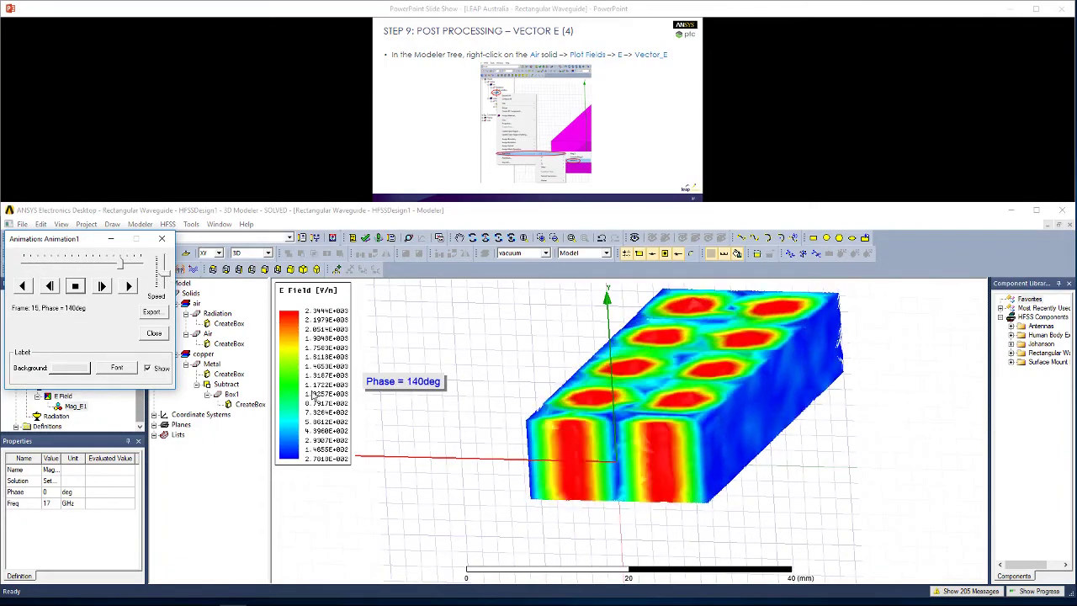
pyautogui.keyDown('alt'); pyautogui.moveTo(590, 434); pyautogui.dragTo(604, 471); pyautogui.keyUp('alt')
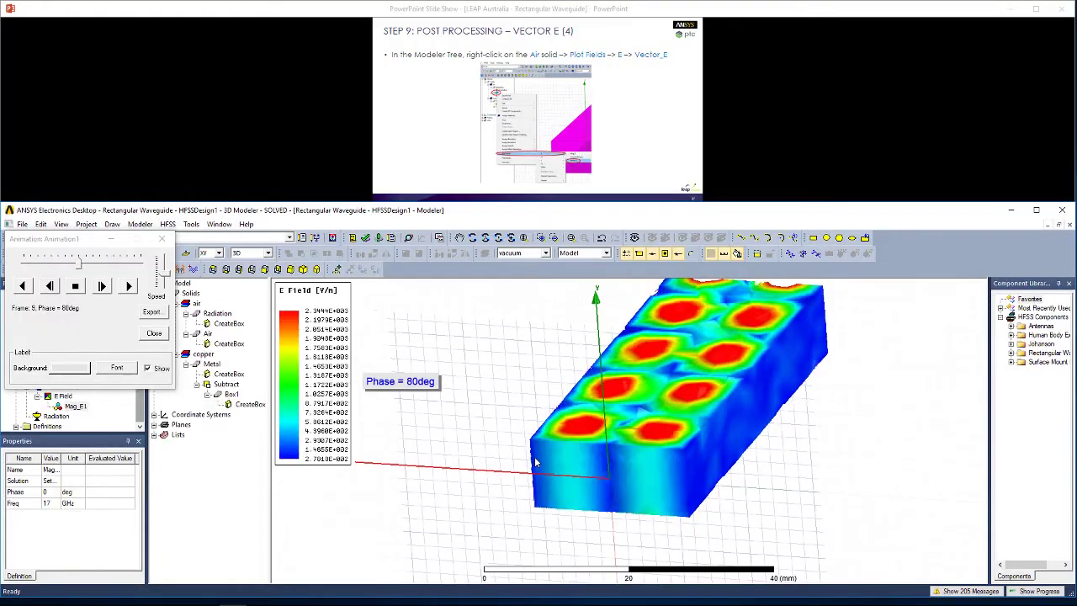
pyautogui.keyDown('alt'); pyautogui.moveTo(412, 526); pyautogui.dragTo(391, 479); pyautogui.keyUp('alt')
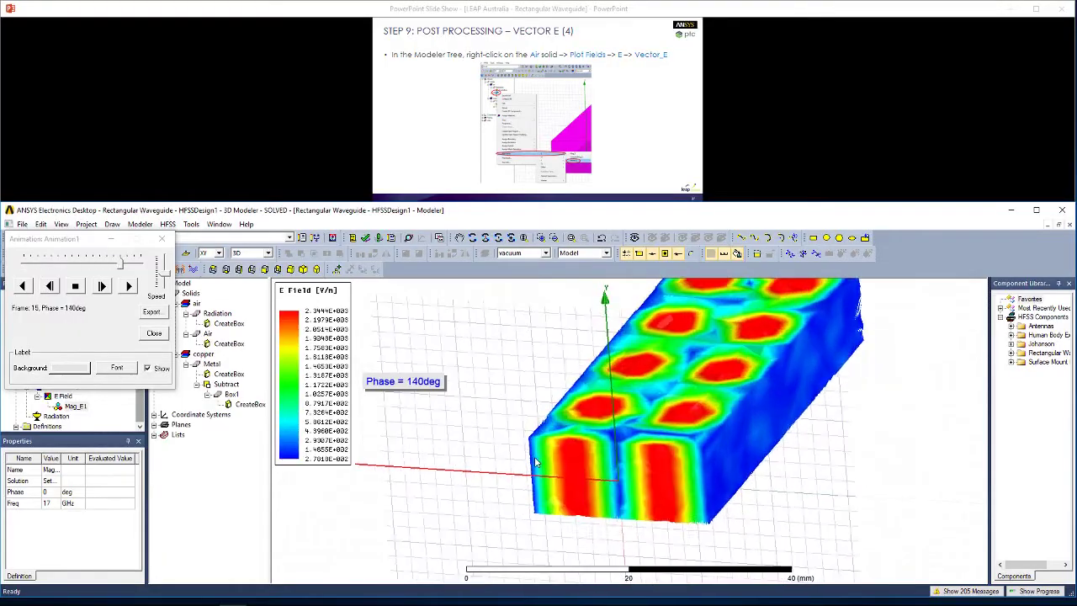
pyautogui.click(154, 333)
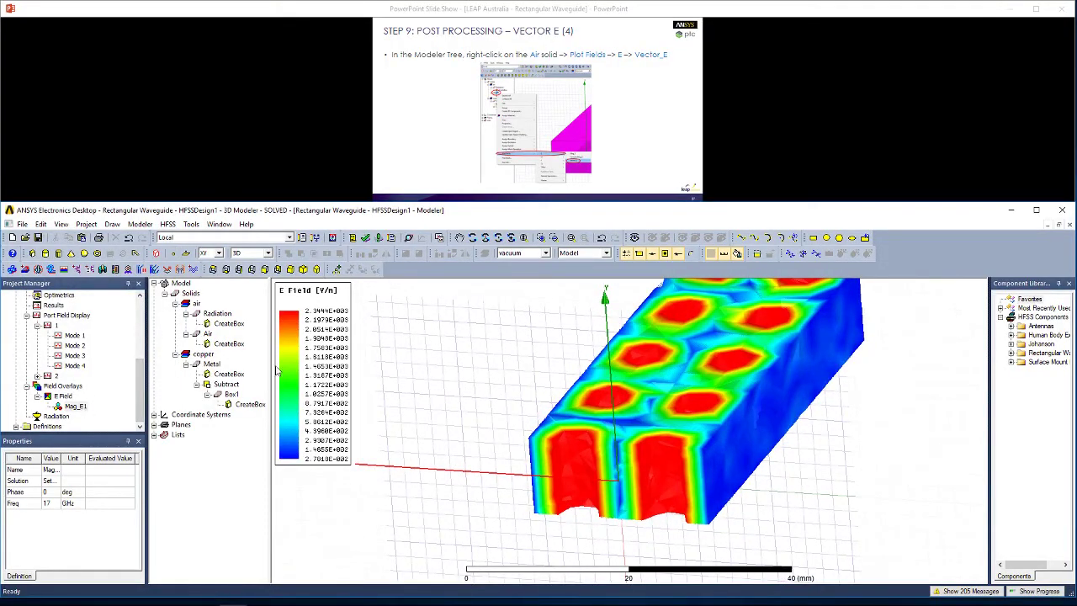
# Step: Create a Vector_E field plot on the Air solid using Setup1 LastAdaptive at 10 GHz and 0deg phase
pyautogui.rightClick(208, 334)
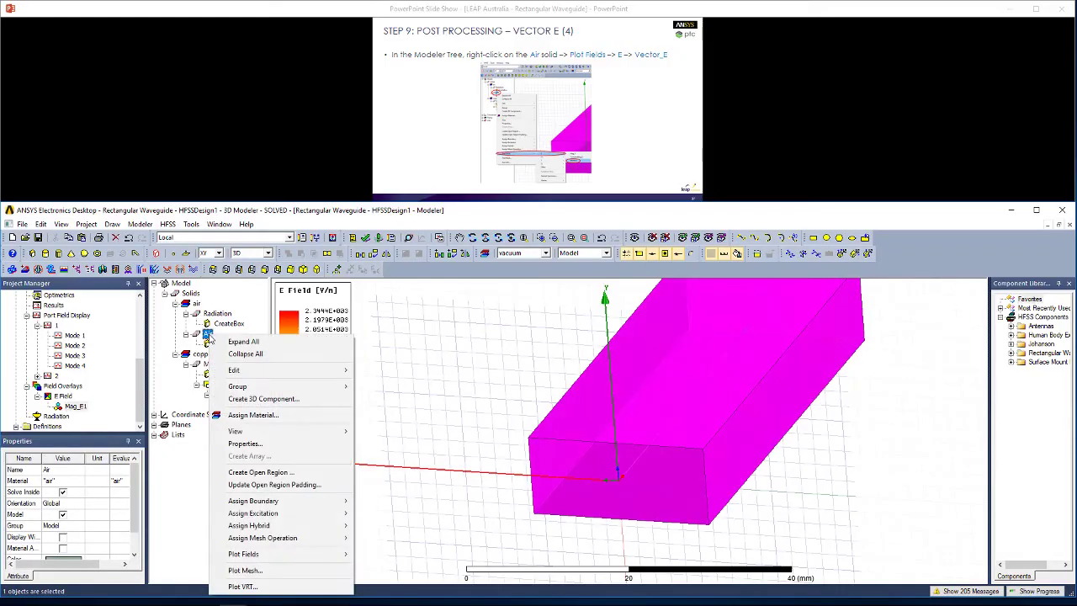
pyautogui.moveTo(299, 556)
pyautogui.moveTo(412, 458)
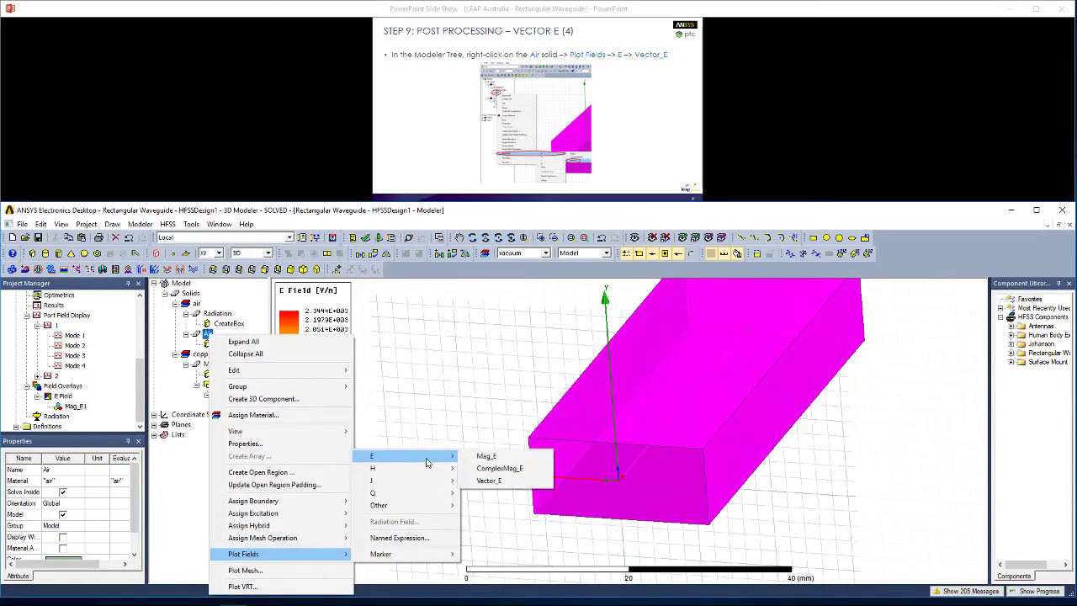
pyautogui.click(486, 480)
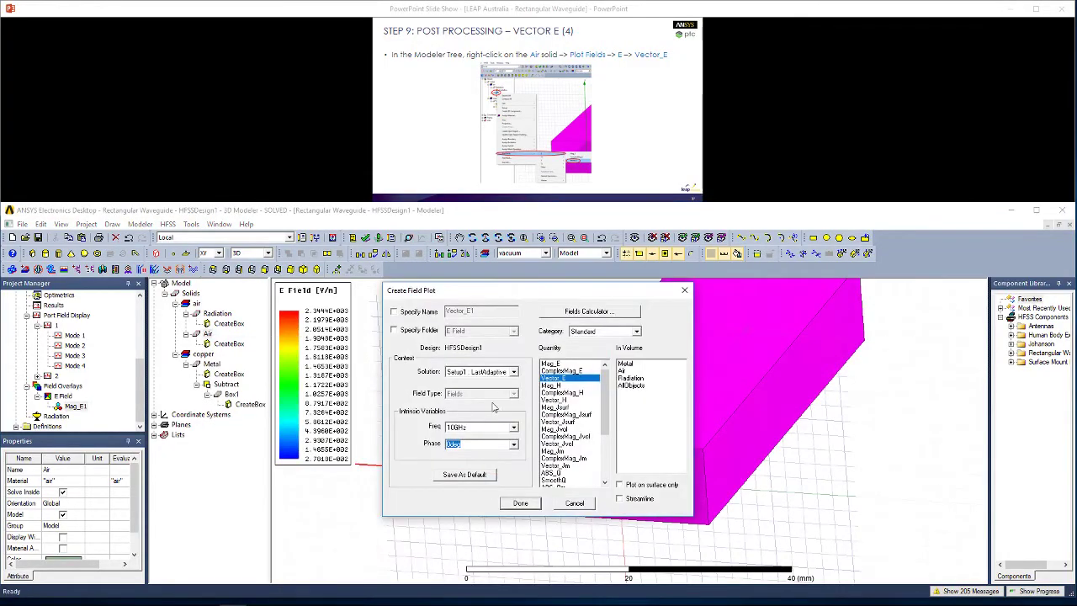
pyautogui.click(519, 504)
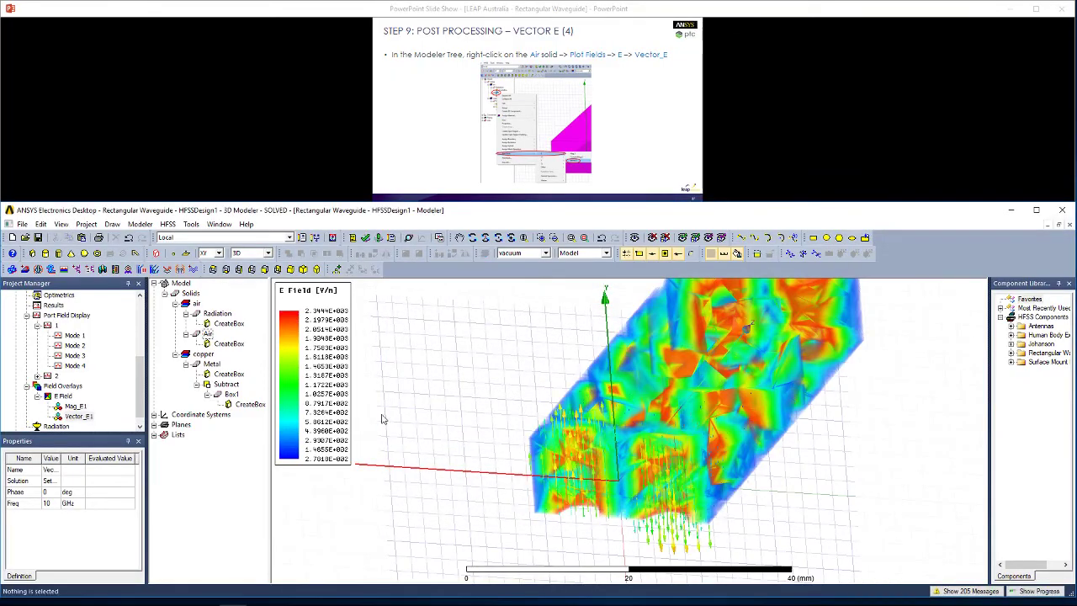
pyautogui.click(475, 438)
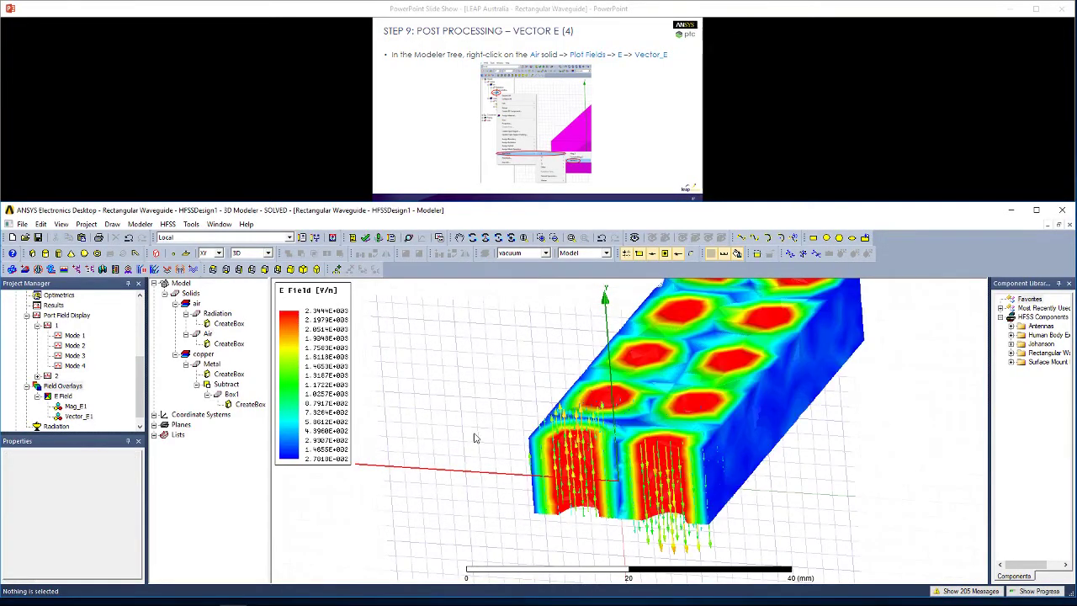
# Step: Hide the Mag_E1 plot so only the Vector_E1 arrows are displayed
pyautogui.click(77, 406)
pyautogui.rightClick(75, 406)
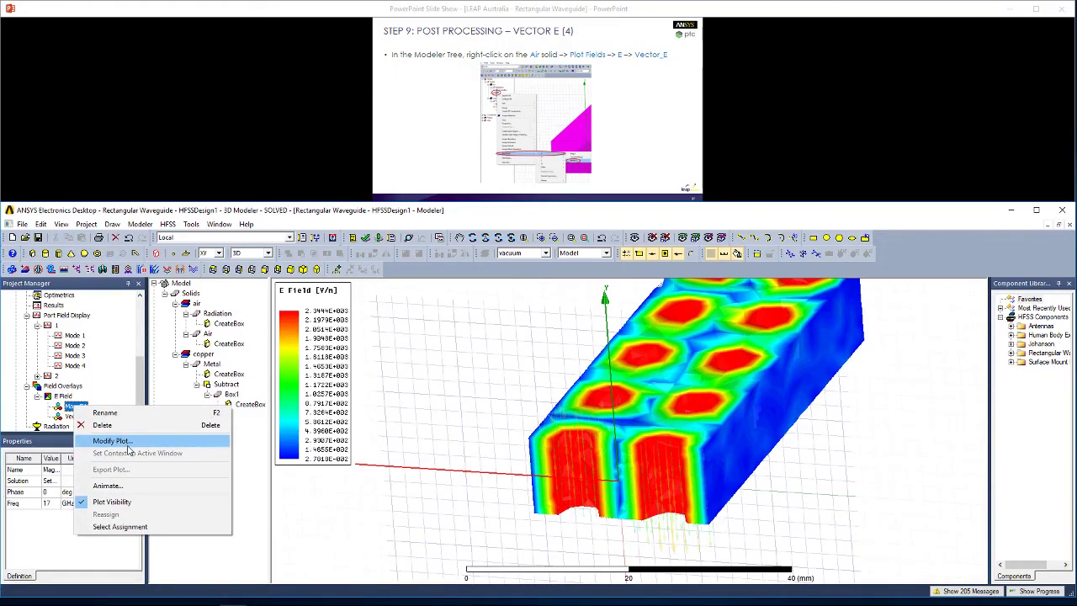
pyautogui.click(111, 501)
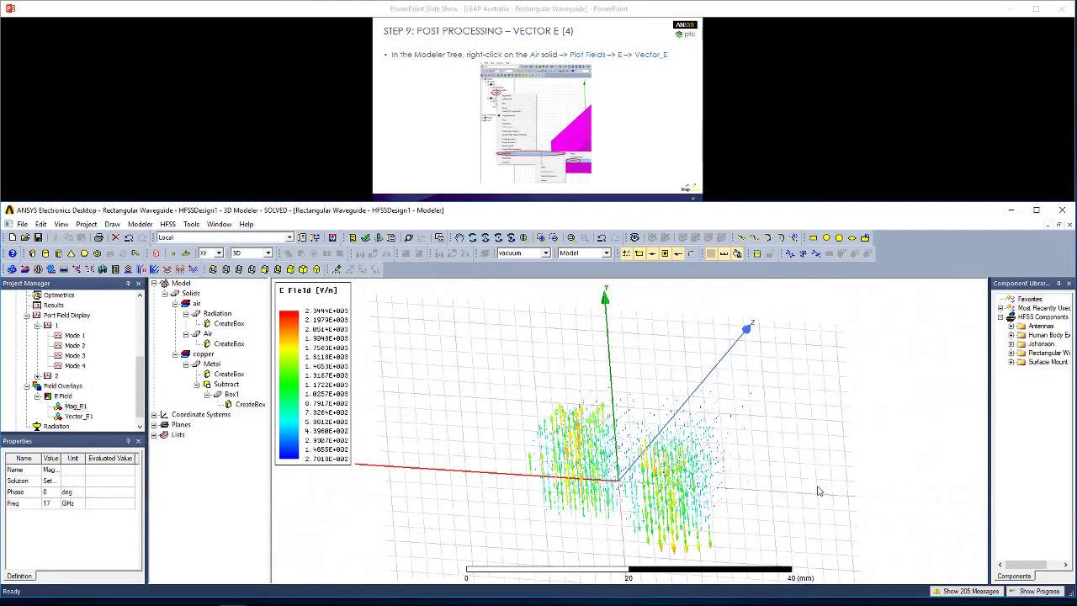
# Step: Make the Metal solid visible in the active view around the vector field arrows
pyautogui.click(635, 238)
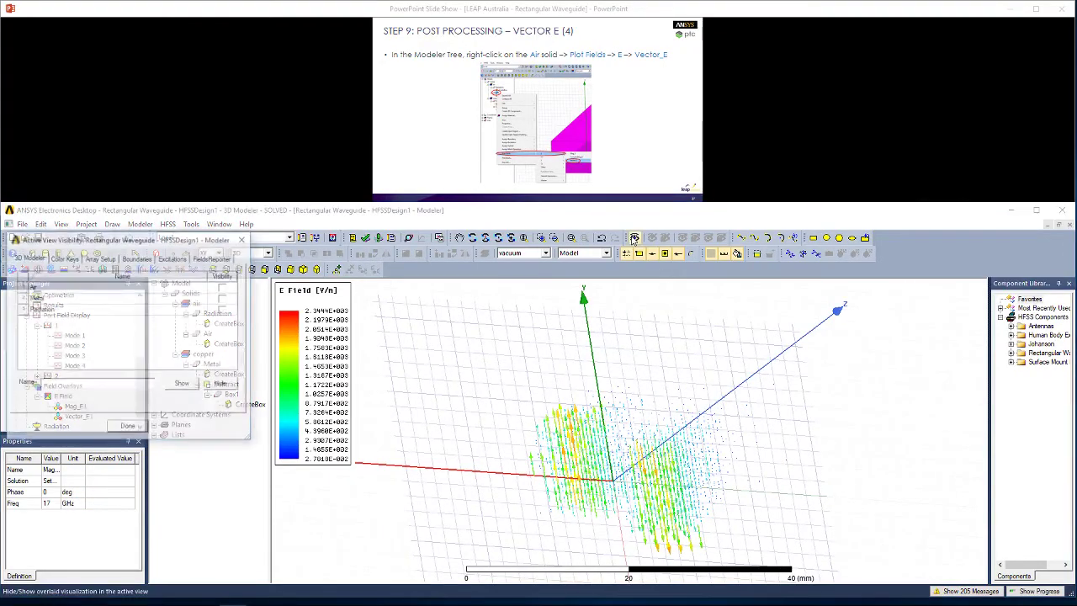
pyautogui.click(225, 298)
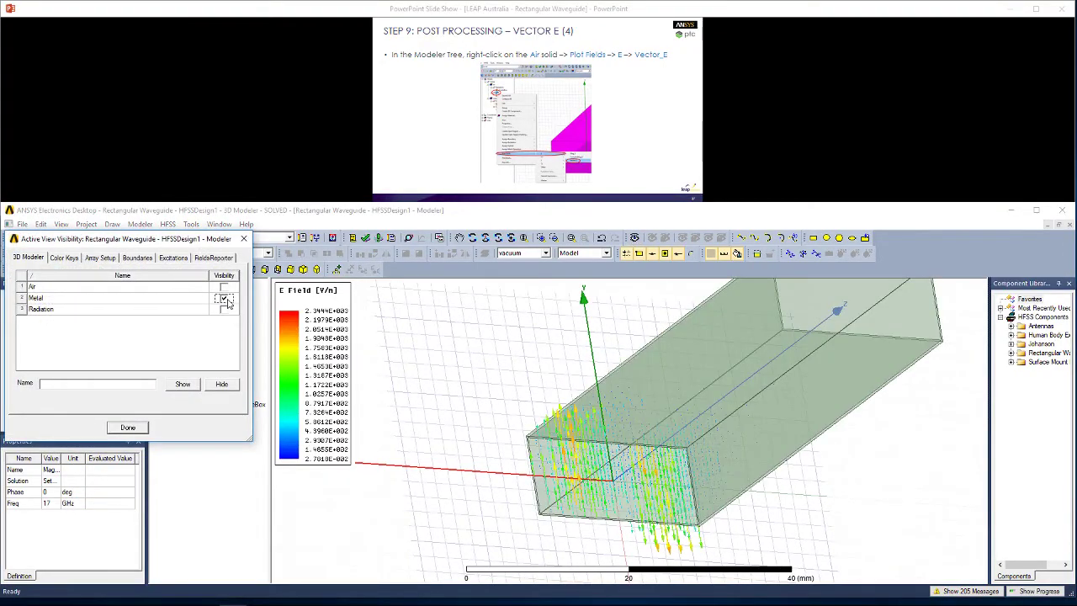
pyautogui.click(183, 384)
pyautogui.click(137, 427)
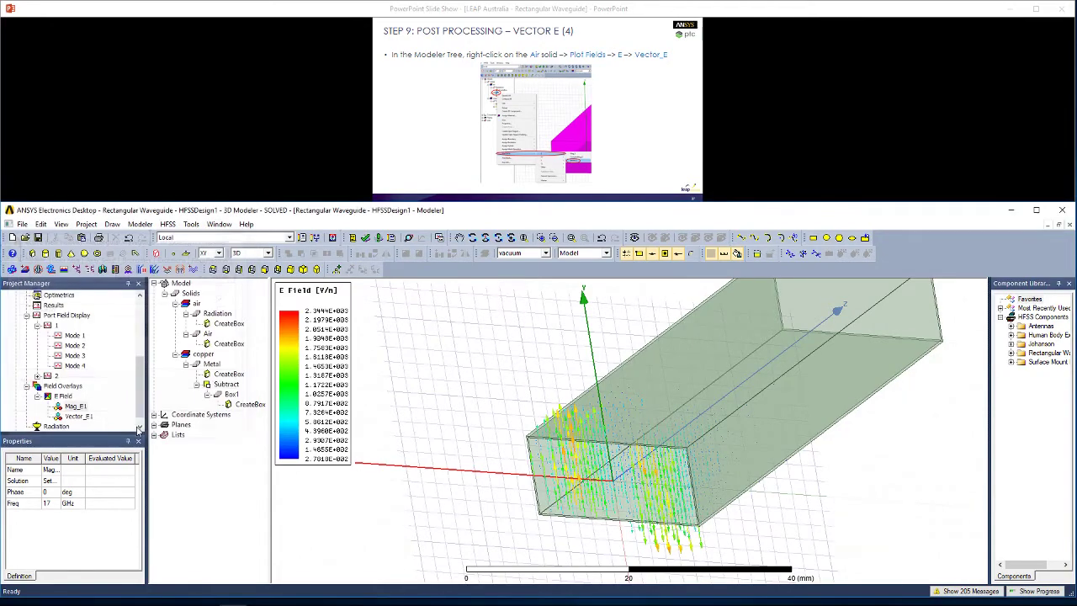
# Step: Set the Metal solid's transparency to 1 so the vector arrows inside the waveguide can be seen
pyautogui.click(212, 364)
pyautogui.scroll(-3, 82, 539)
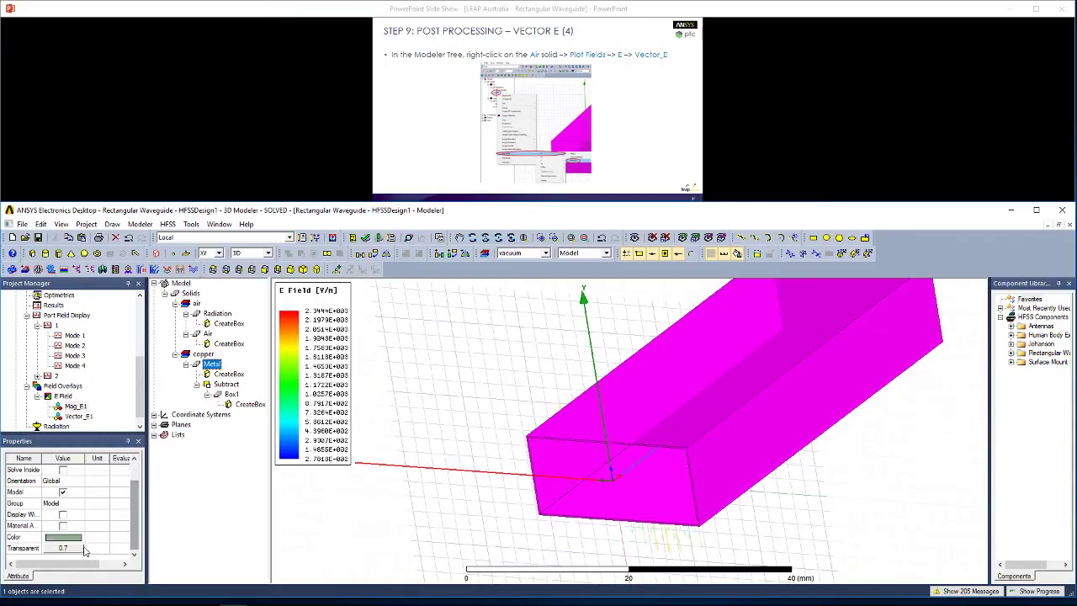
pyautogui.click(83, 549)
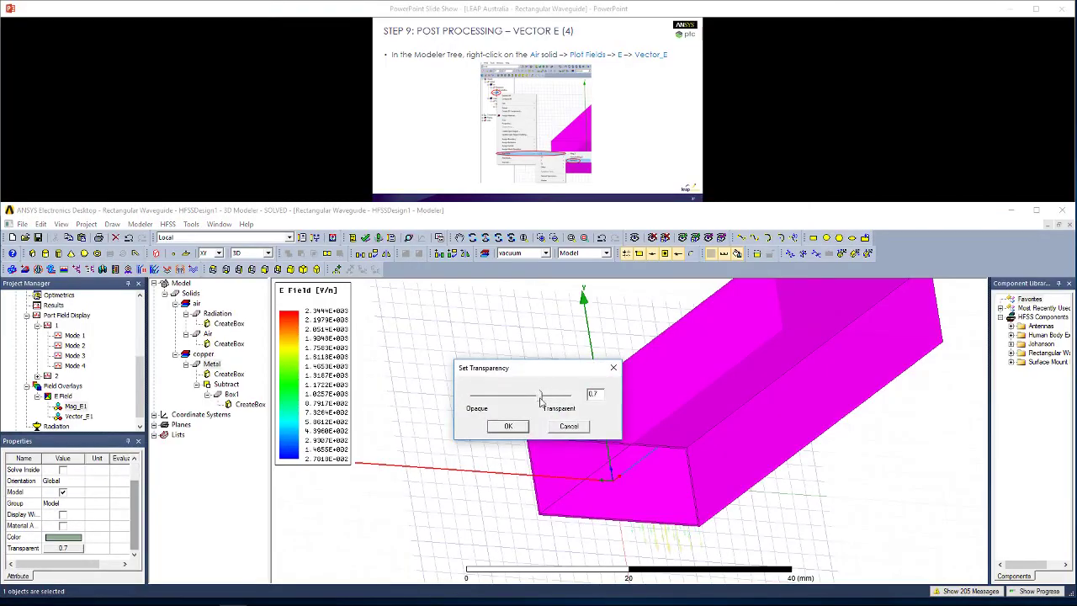
pyautogui.moveTo(541, 396); pyautogui.dragTo(580, 395)
pyautogui.click(508, 426)
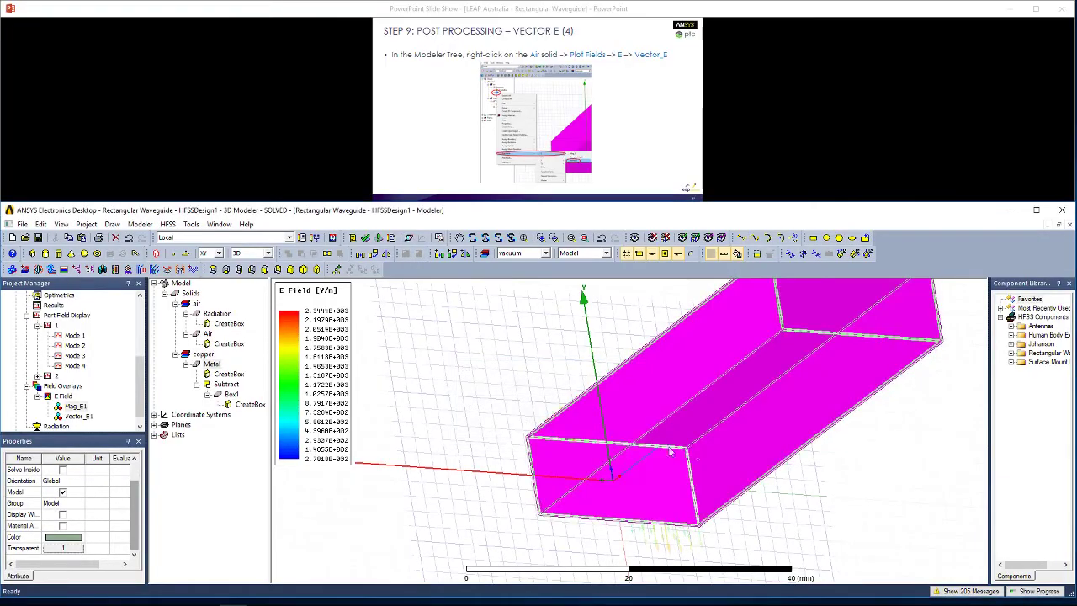
pyautogui.click(802, 482)
pyautogui.keyDown('alt'); pyautogui.moveTo(802, 482); pyautogui.dragTo(813, 464); pyautogui.keyUp('alt')
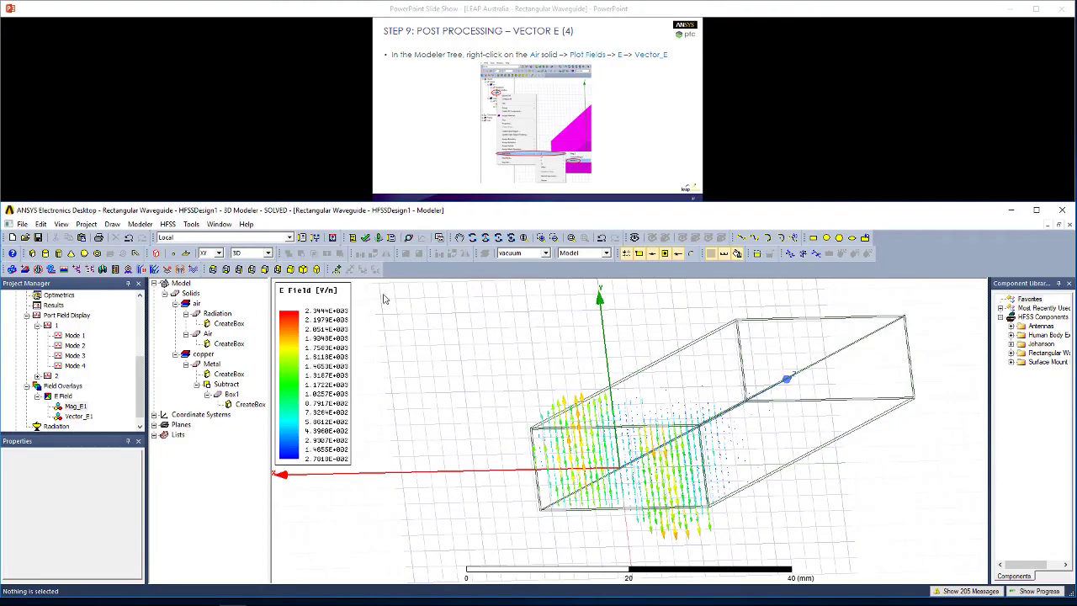
# Step: Edit the post-process sources to excite port 1 mode 1 with 1 W in place of mode 2
pyautogui.click(167, 224)
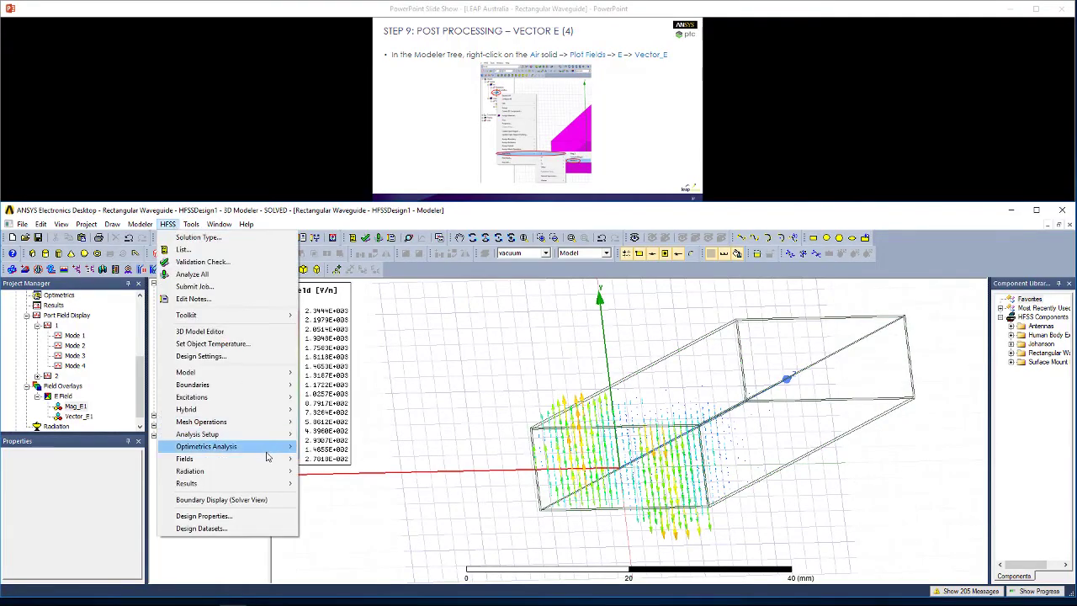
pyautogui.moveTo(290, 459)
pyautogui.click(337, 313)
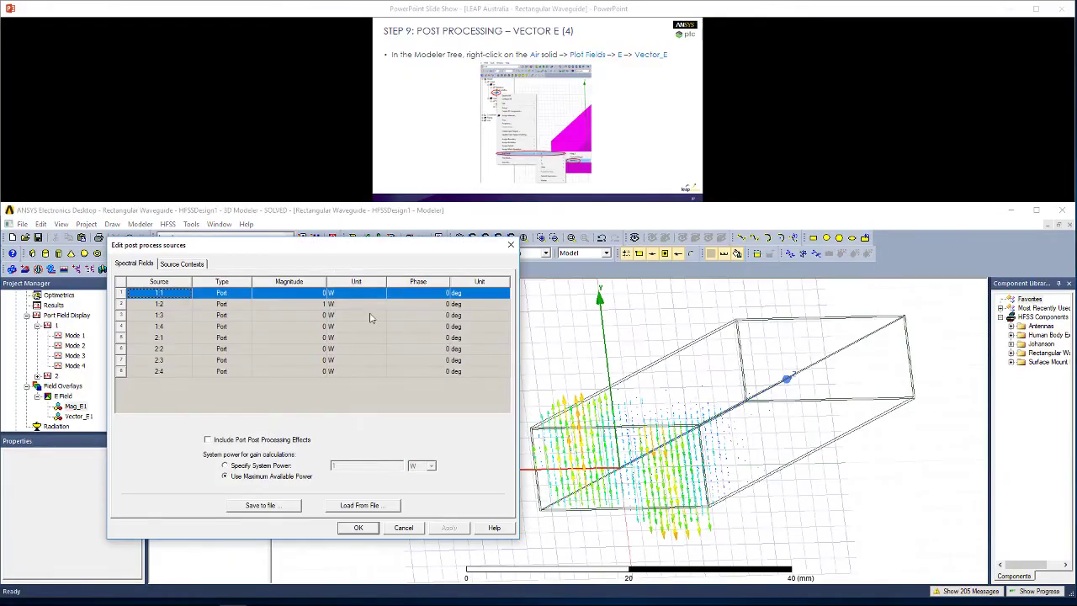
pyautogui.click(309, 293)
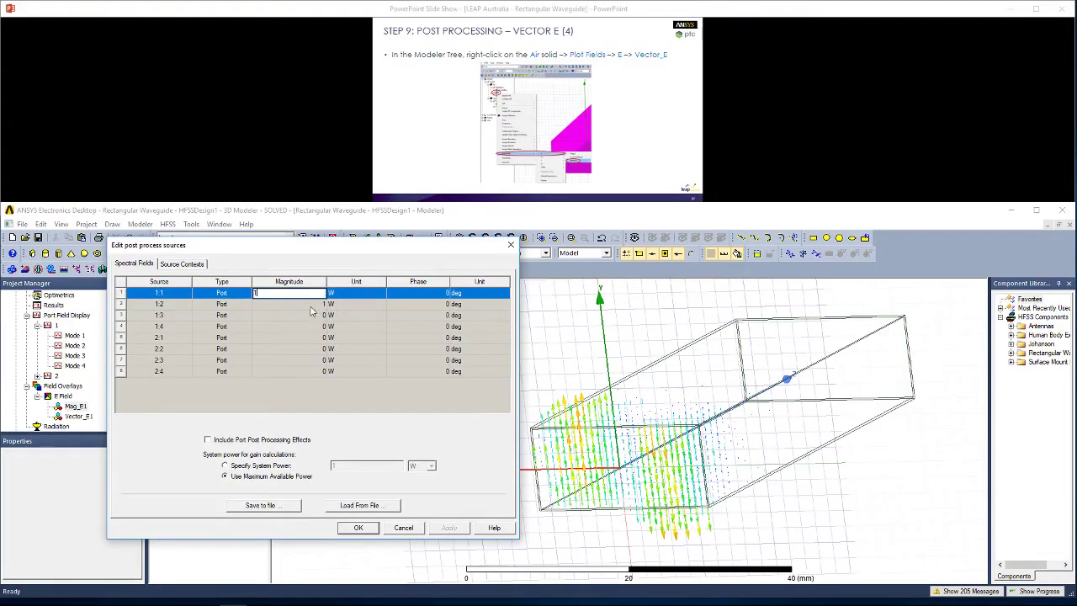
pyautogui.click(319, 305)
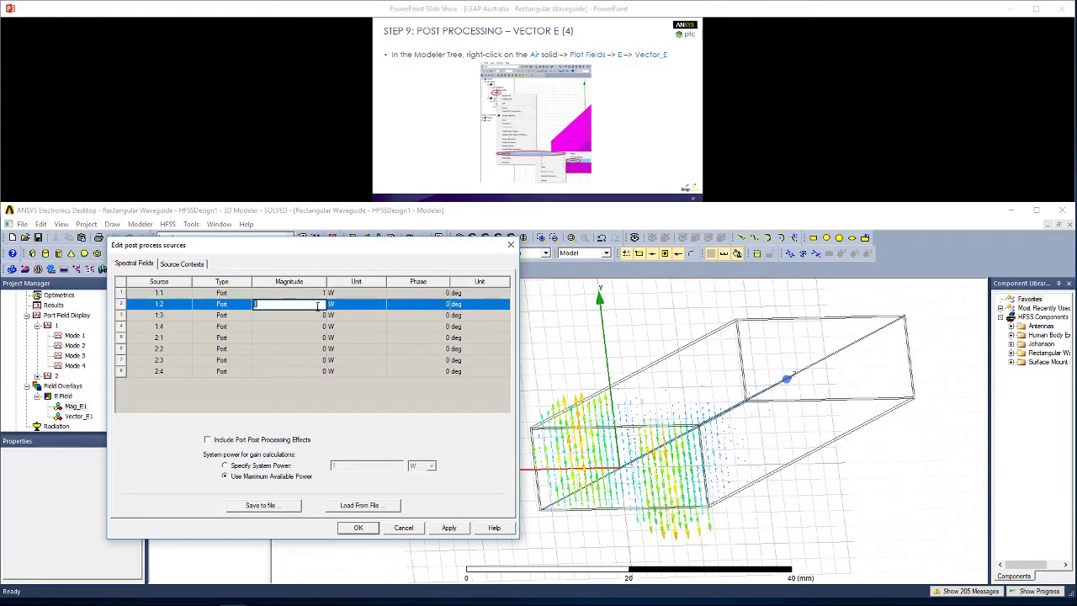
pyautogui.click(446, 527)
pyautogui.click(370, 528)
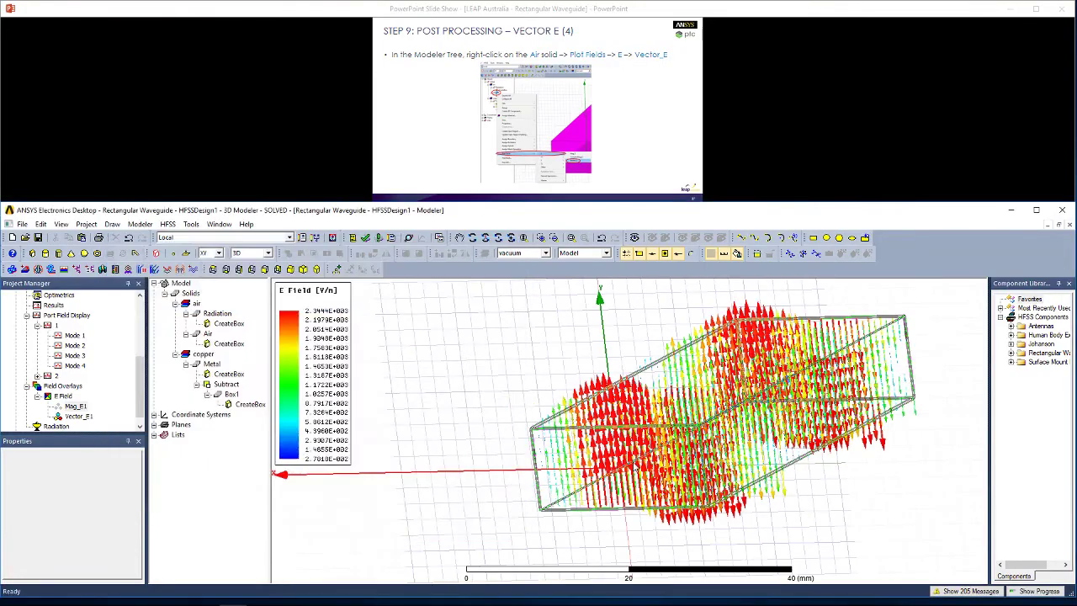
# Step: View the vector field along the waveguide's side, slightly increase the cylinder arrow size, and turn off the arrow tails
pyautogui.keyDown('alt'); pyautogui.moveTo(635, 467); pyautogui.dragTo(438, 440); pyautogui.keyUp('alt')
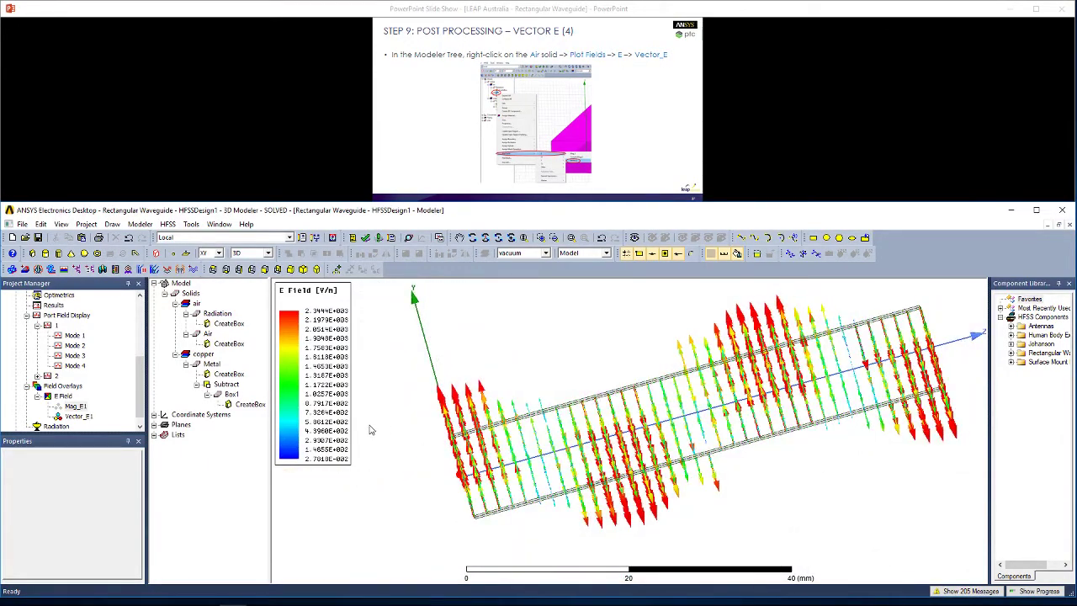
pyautogui.keyDown('alt'); pyautogui.moveTo(368, 433); pyautogui.dragTo(622, 428); pyautogui.keyUp('alt')
pyautogui.keyDown('alt'); pyautogui.moveTo(651, 393); pyautogui.dragTo(645, 393); pyautogui.keyUp('alt')
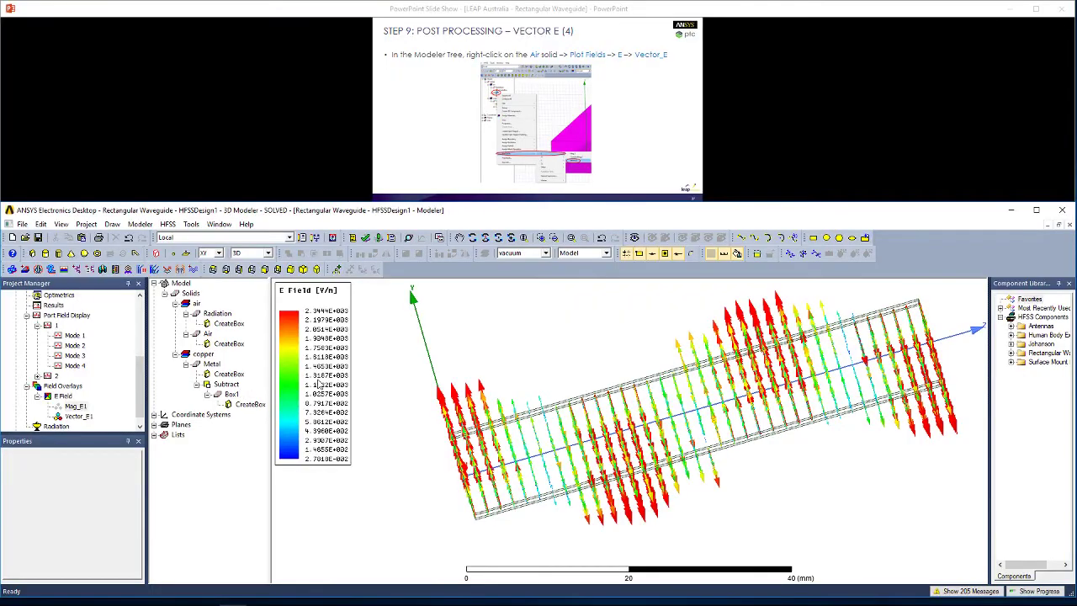
pyautogui.doubleClick(319, 384)
pyautogui.click(97, 261)
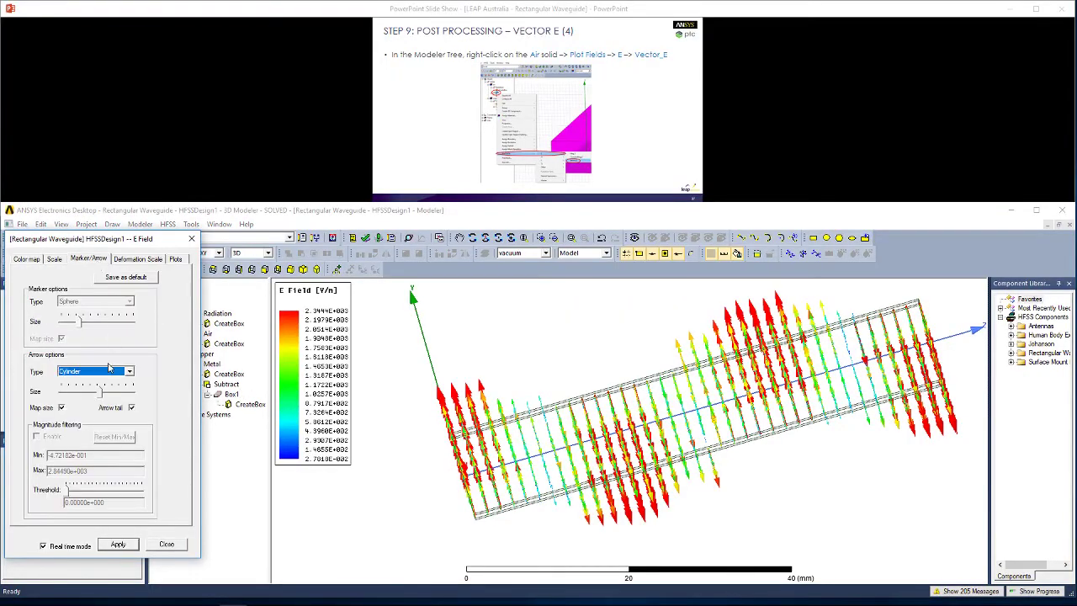
pyautogui.moveTo(100, 396); pyautogui.dragTo(116, 402)
pyautogui.click(132, 408)
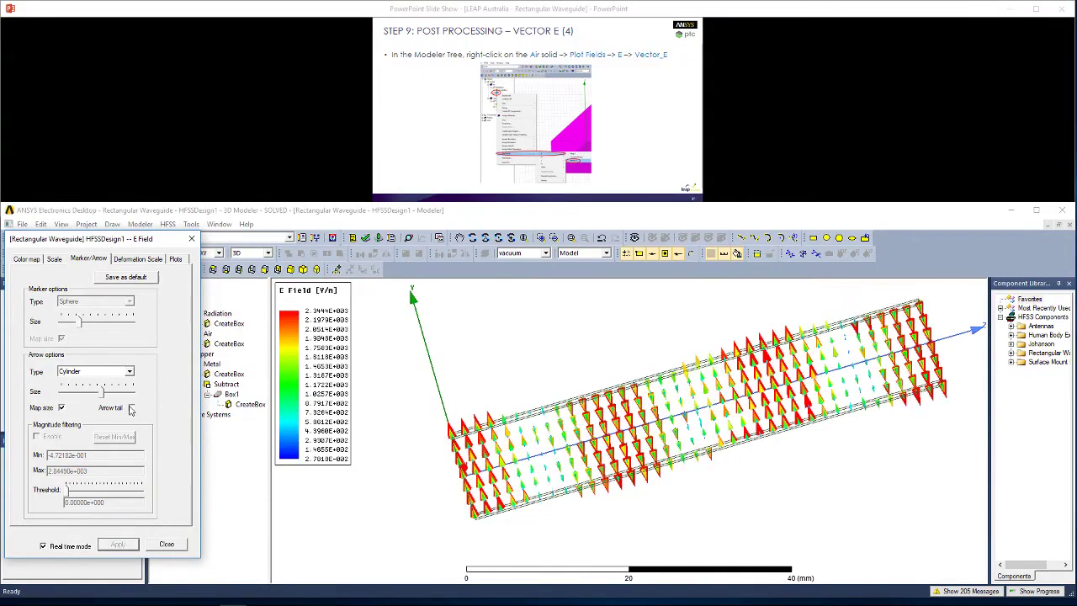
pyautogui.click(364, 466)
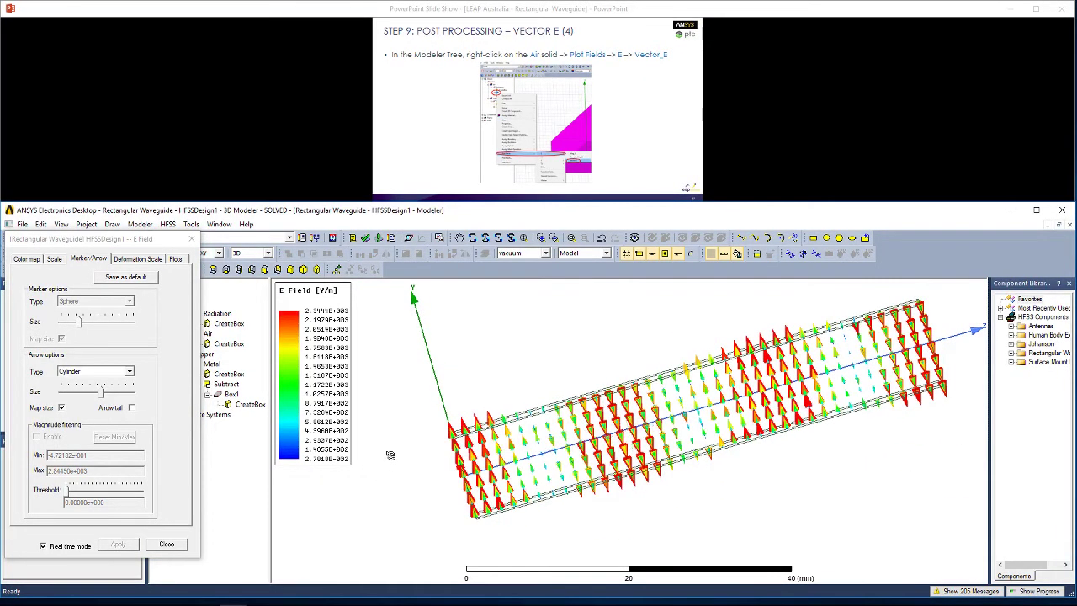
pyautogui.click(167, 544)
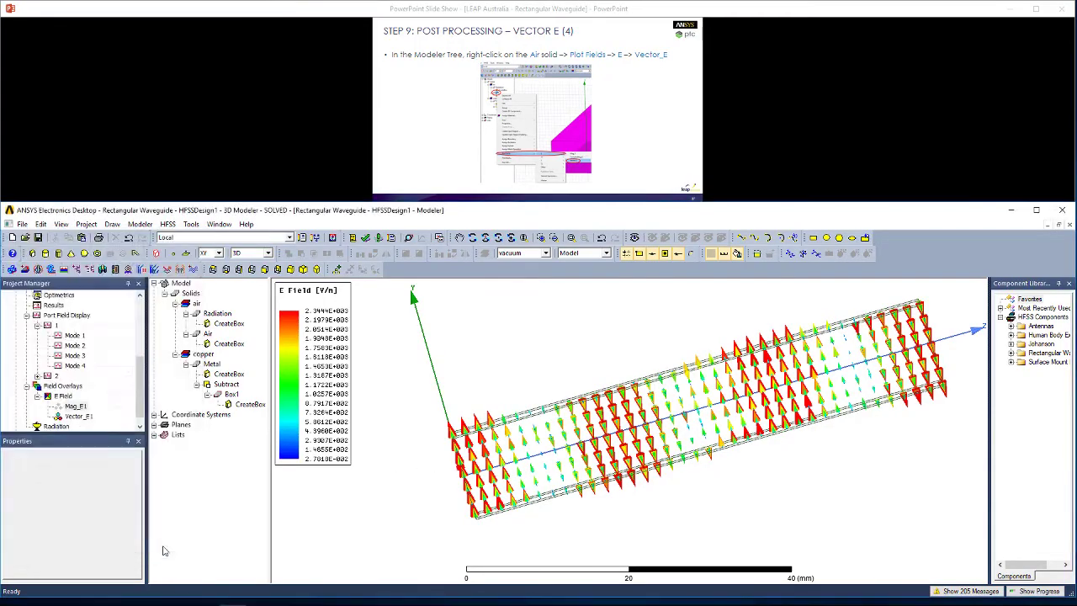
# Step: Play the Vector_E1 plot with the existing phase-swept Animation1, then close the animation
pyautogui.rightClick(79, 416)
pyautogui.click(113, 495)
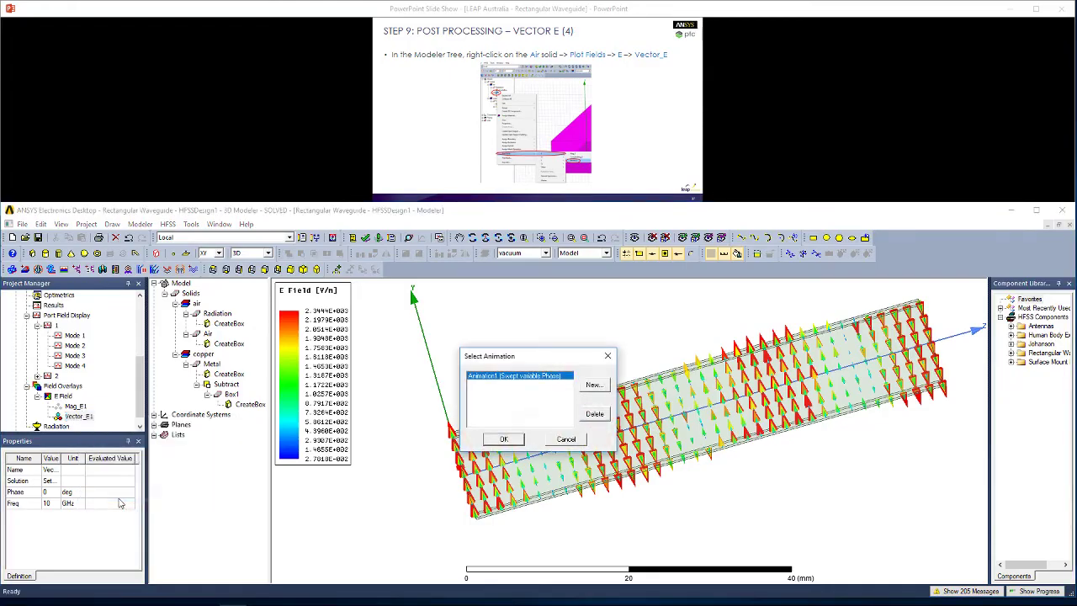
pyautogui.click(504, 441)
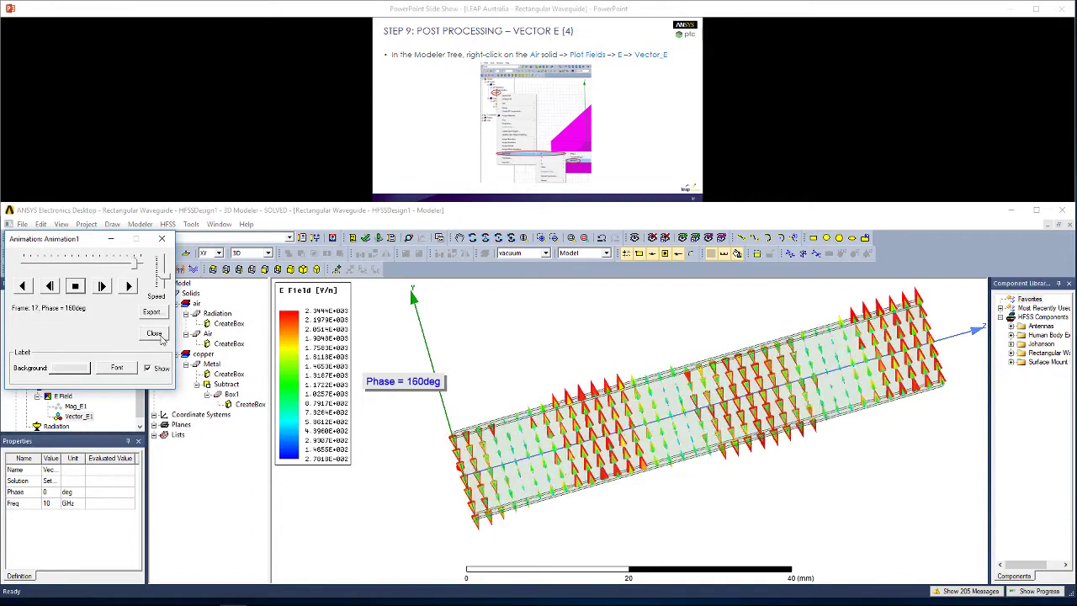
pyautogui.click(160, 334)
# Step: Switch to the PowerPoint slide show and advance it to the Step 10 Beta vs Frequency (1) slide
pyautogui.click(591, 128)
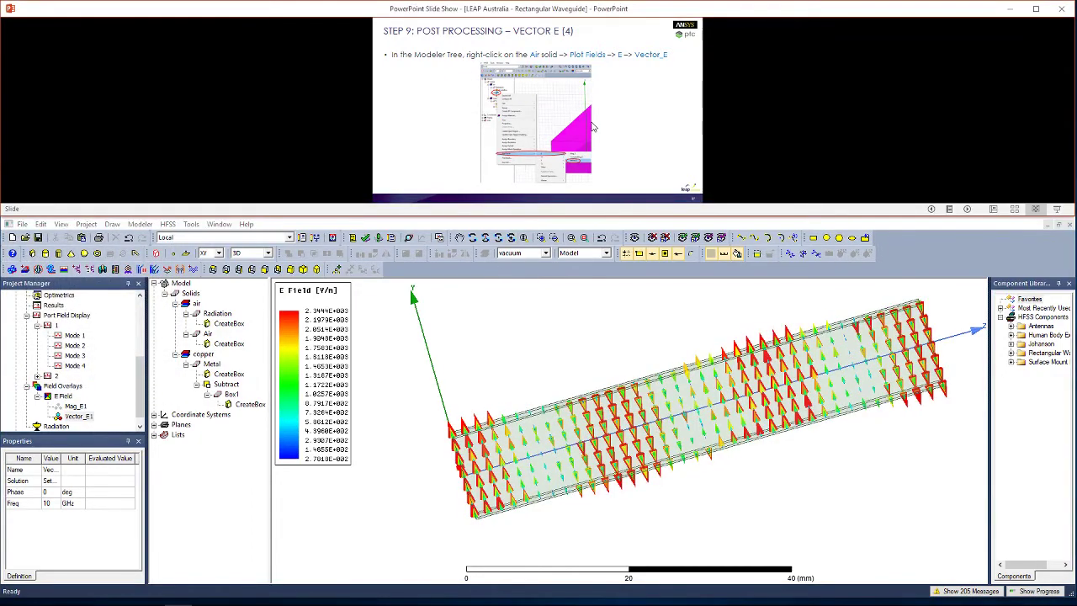
pyautogui.click(593, 127)
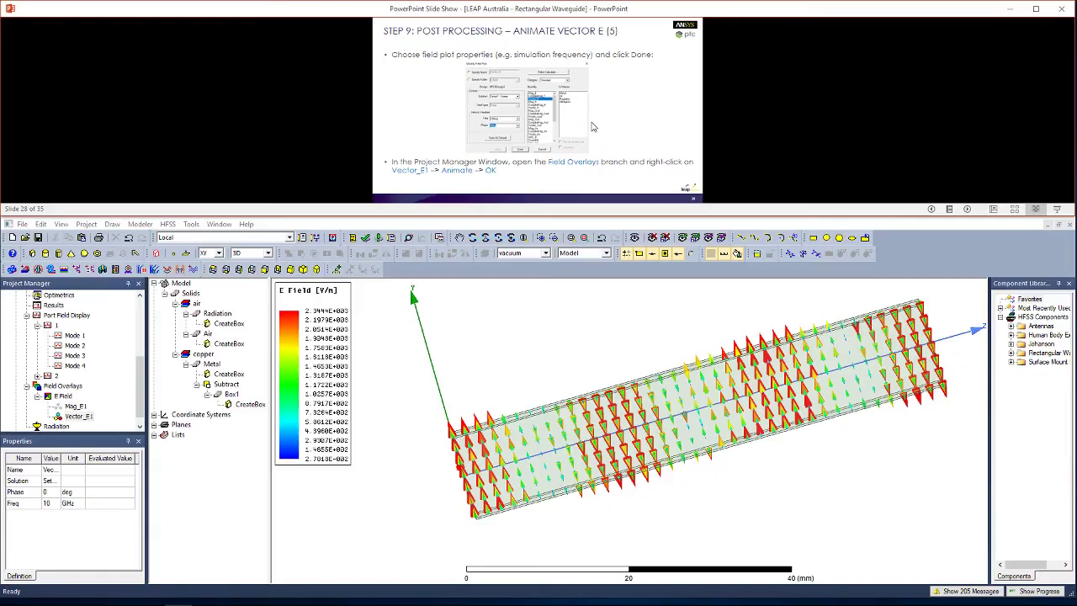
pyautogui.click(593, 126)
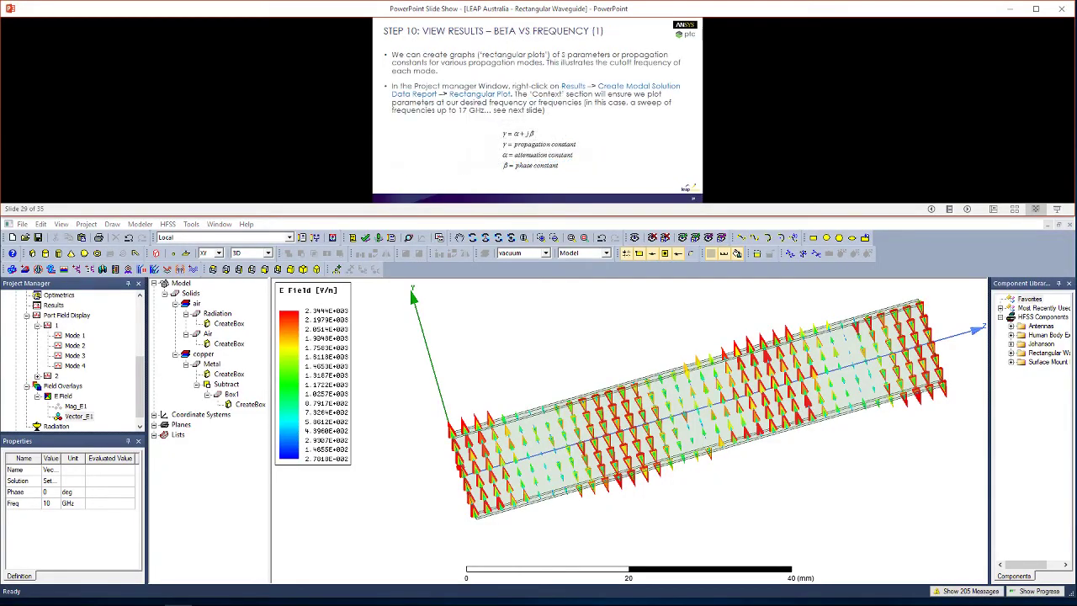
# Step: Back in HFSS, create a rectangular modal solution report of im(Gamma) for modes 1:1 to 1:4 versus Freq using Setup1 : Sweep
pyautogui.click(429, 408)
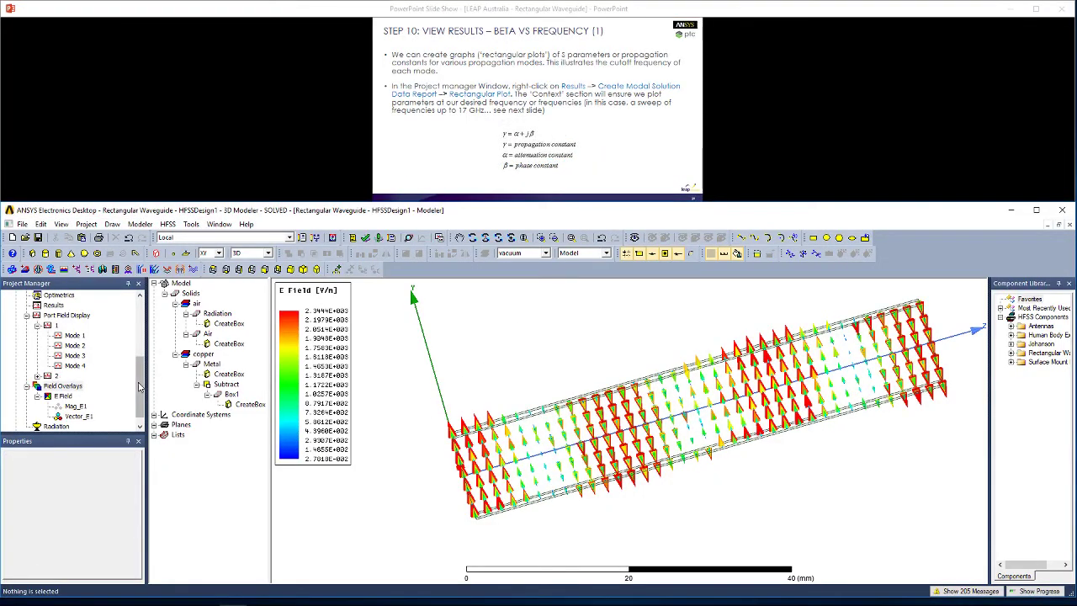
pyautogui.moveTo(140, 386); pyautogui.dragTo(141, 375)
pyautogui.click(54, 335)
pyautogui.rightClick(60, 337)
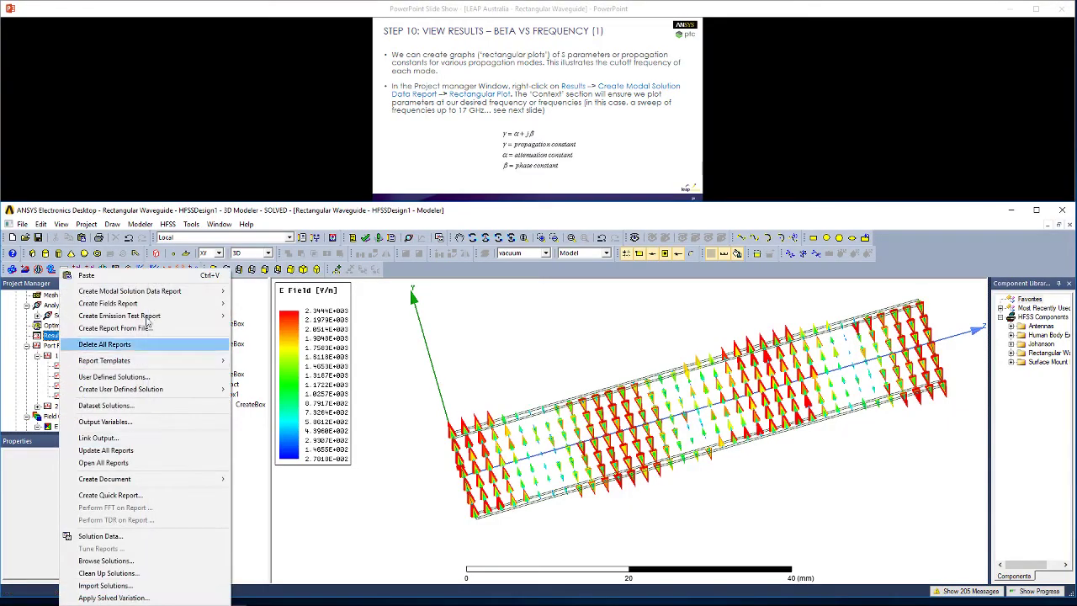
pyautogui.moveTo(166, 291)
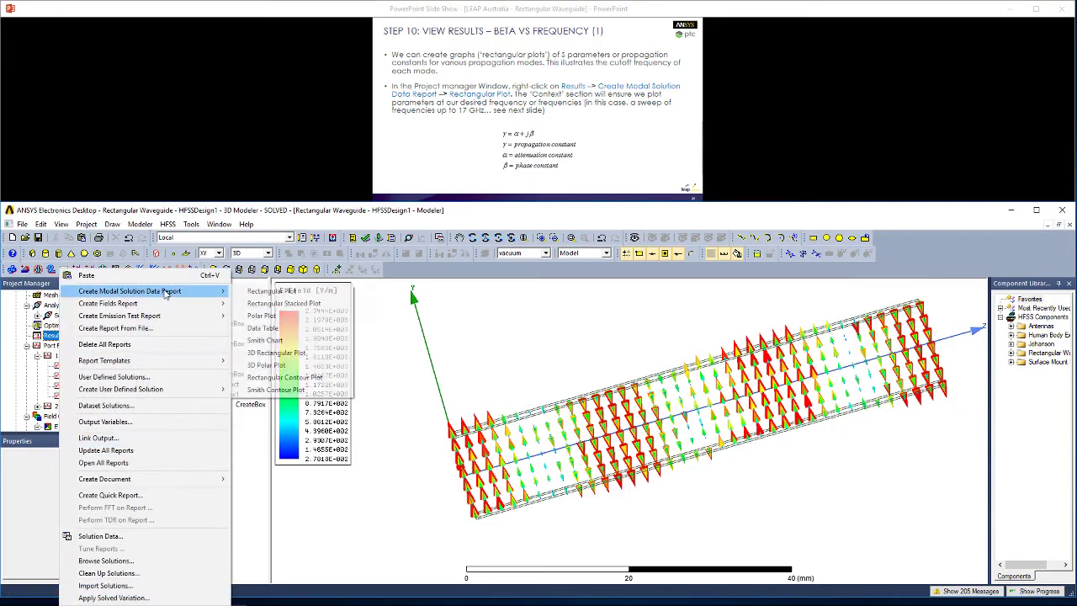
pyautogui.click(296, 295)
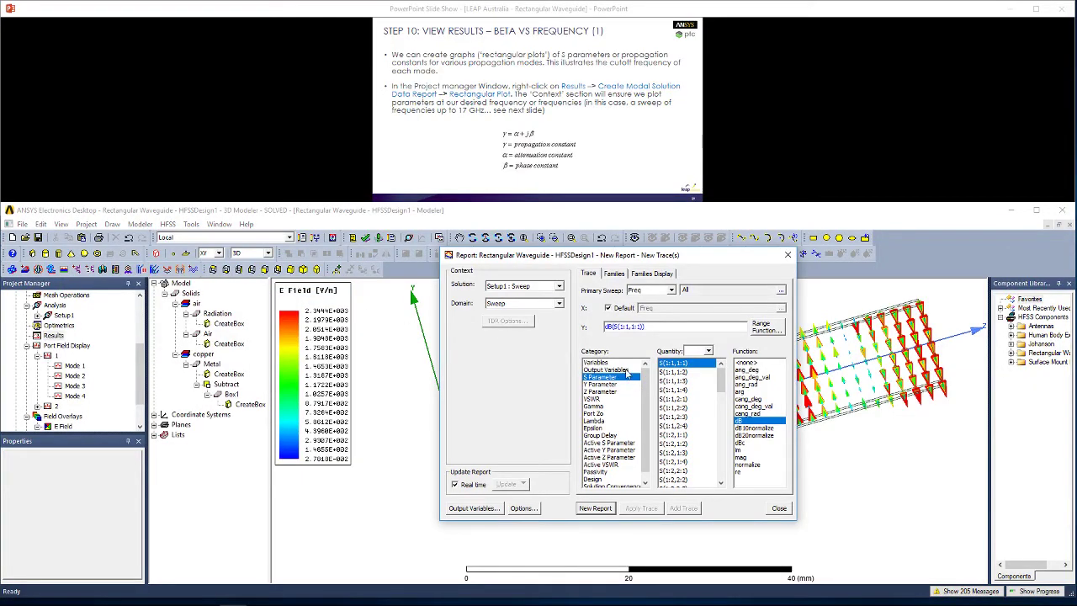
pyautogui.click(594, 407)
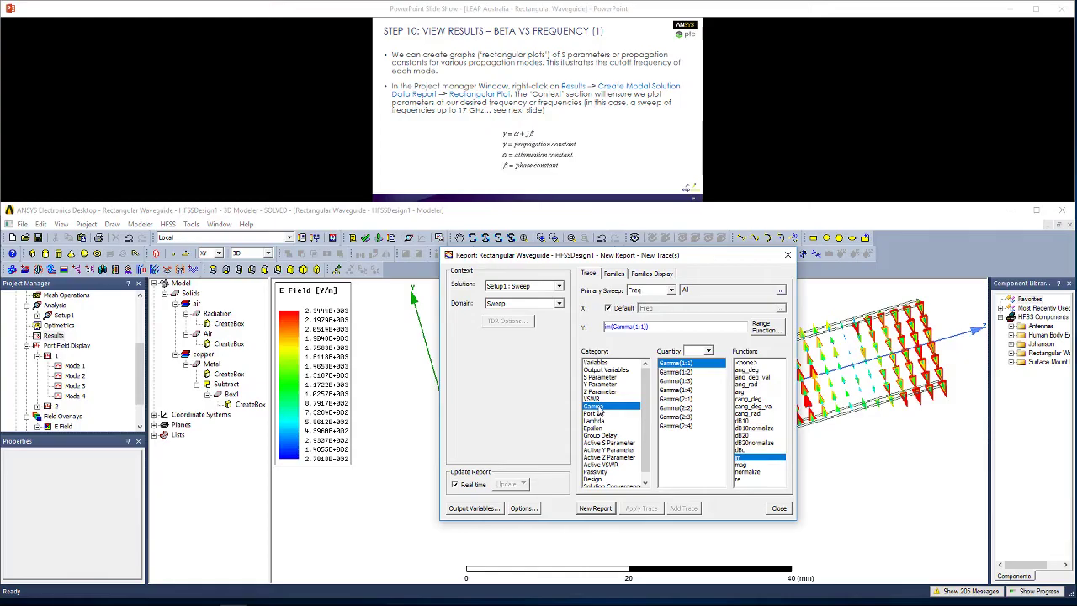
pyautogui.keyDown('shift'); pyautogui.click(668, 391); pyautogui.keyUp('shift')
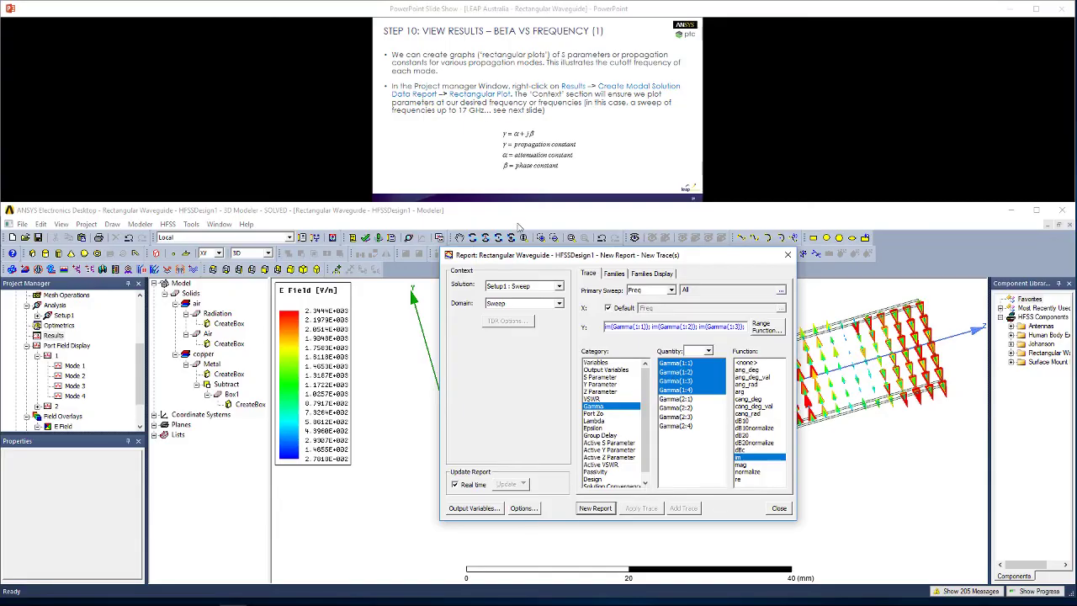
pyautogui.click(595, 509)
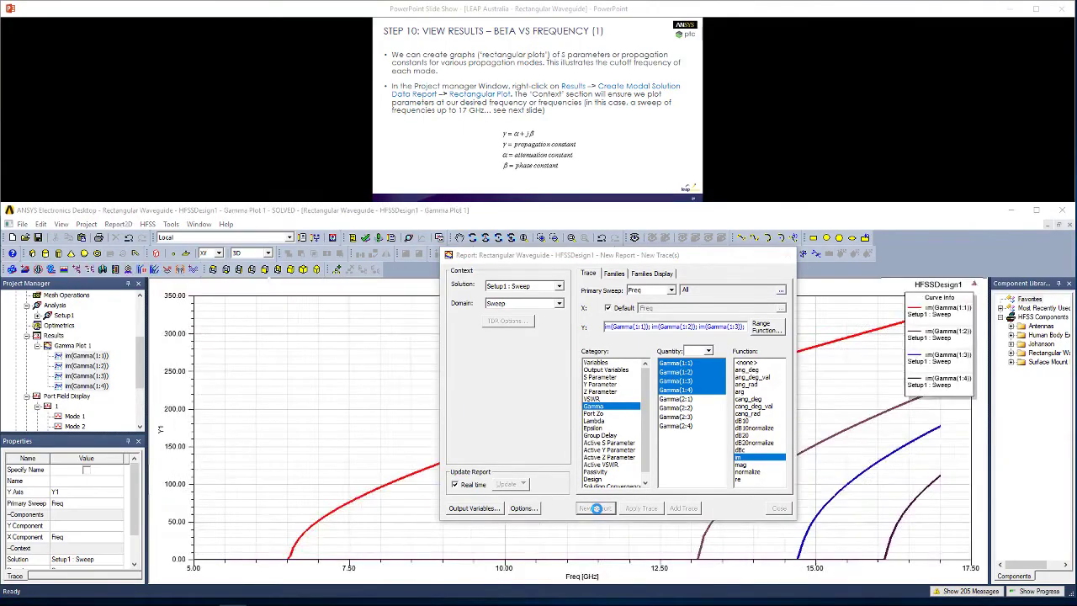
# Step: Advance the slides to Beta vs Frequency (3) and close the report dialog to view the whole Gamma plot
pyautogui.moveTo(533, 279); pyautogui.dragTo(317, 244)
pyautogui.press('Right')
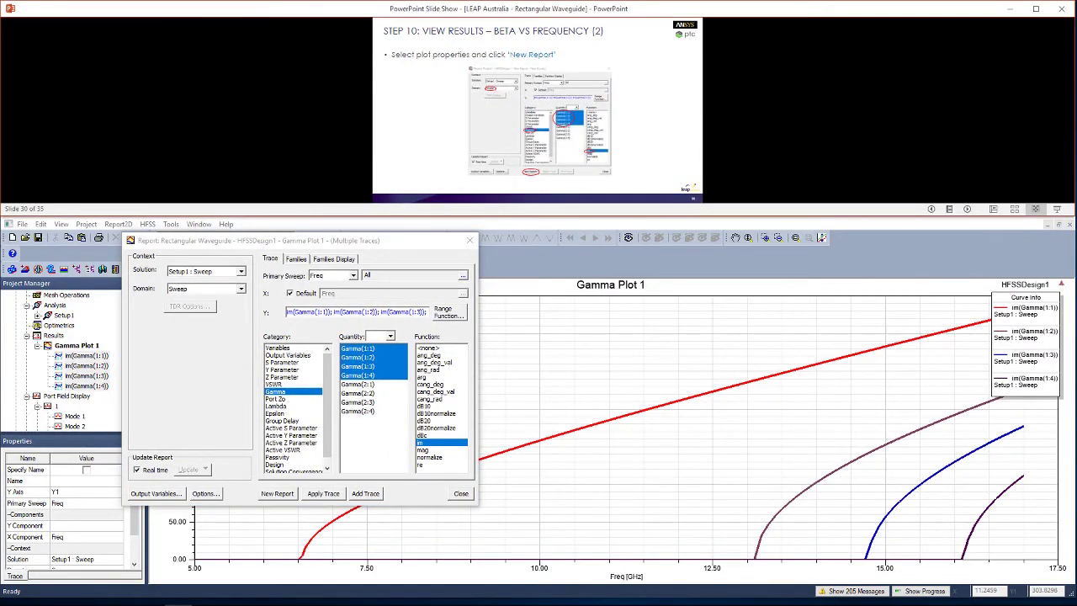
pyautogui.press('Right')
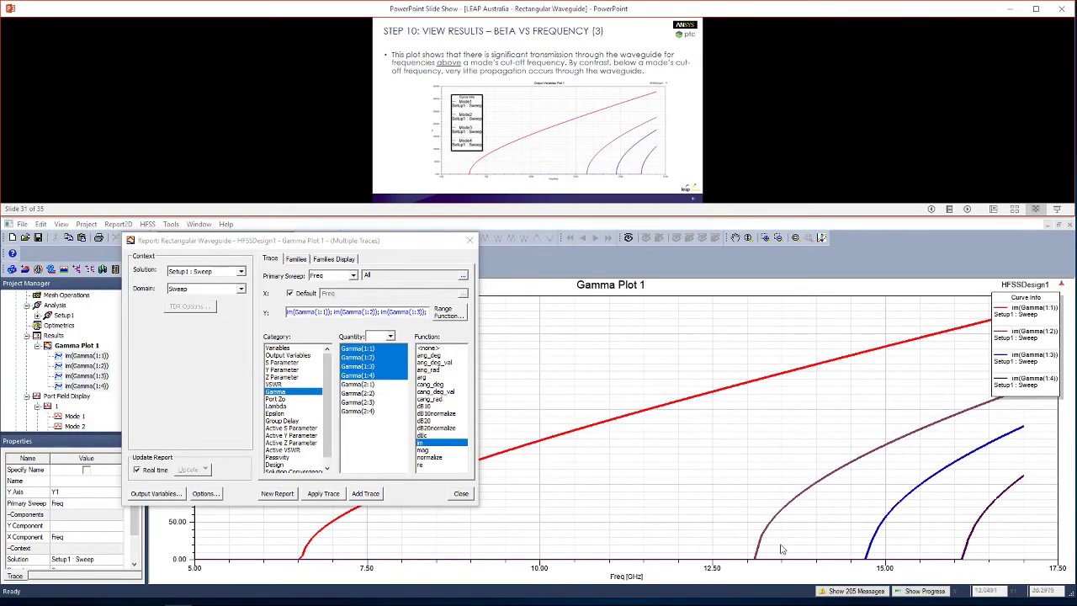
pyautogui.moveTo(399, 247); pyautogui.dragTo(722, 260)
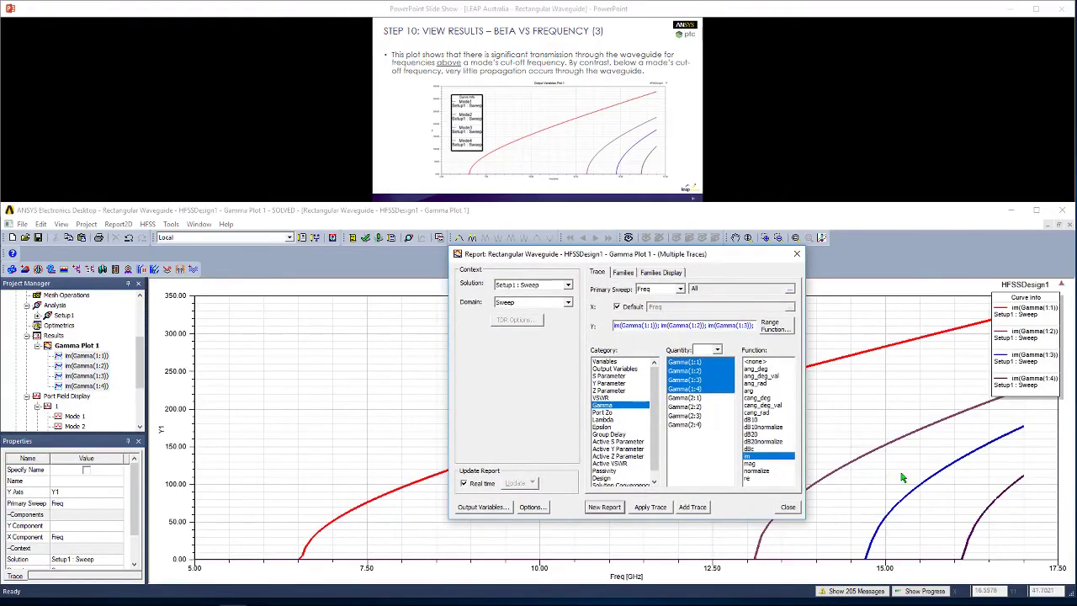
pyautogui.click(787, 507)
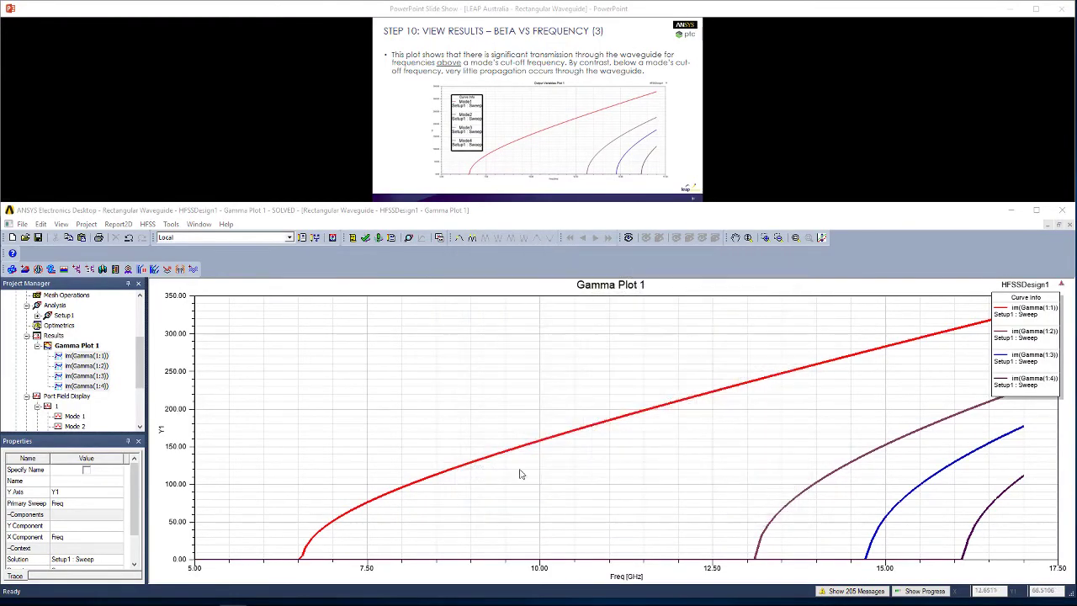
# Step: Switch to the PowerPoint slide show and advance it to the Step 10 S Parameters (4) slide
pyautogui.click(55, 336)
pyautogui.click(518, 146)
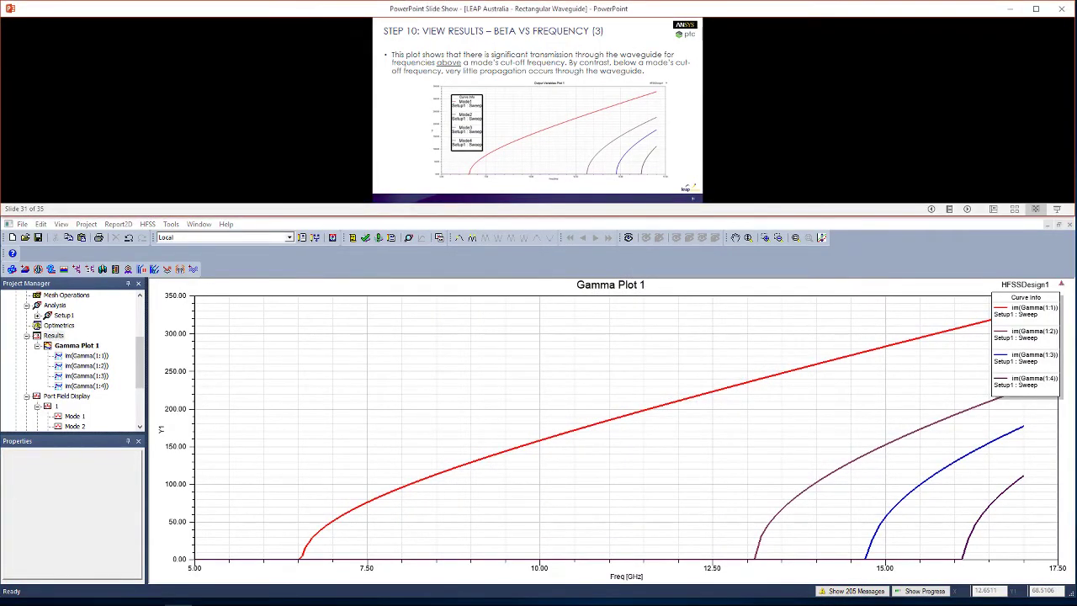
pyautogui.click(518, 147)
# Step: Back in HFSS, create a rectangular modal solution report of dB S(1:1,2:1), S(1:2,2:2), S(1:3,2:3) and S(1:4,2:4) versus Freq, then close the report dialog
pyautogui.rightClick(56, 336)
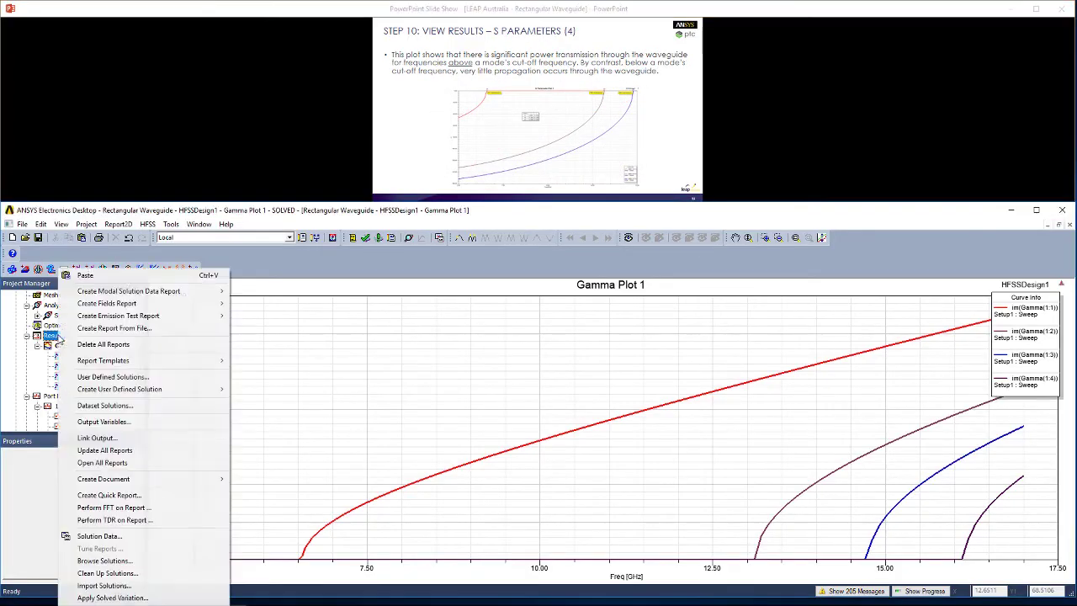
pyautogui.moveTo(168, 291)
pyautogui.click(271, 292)
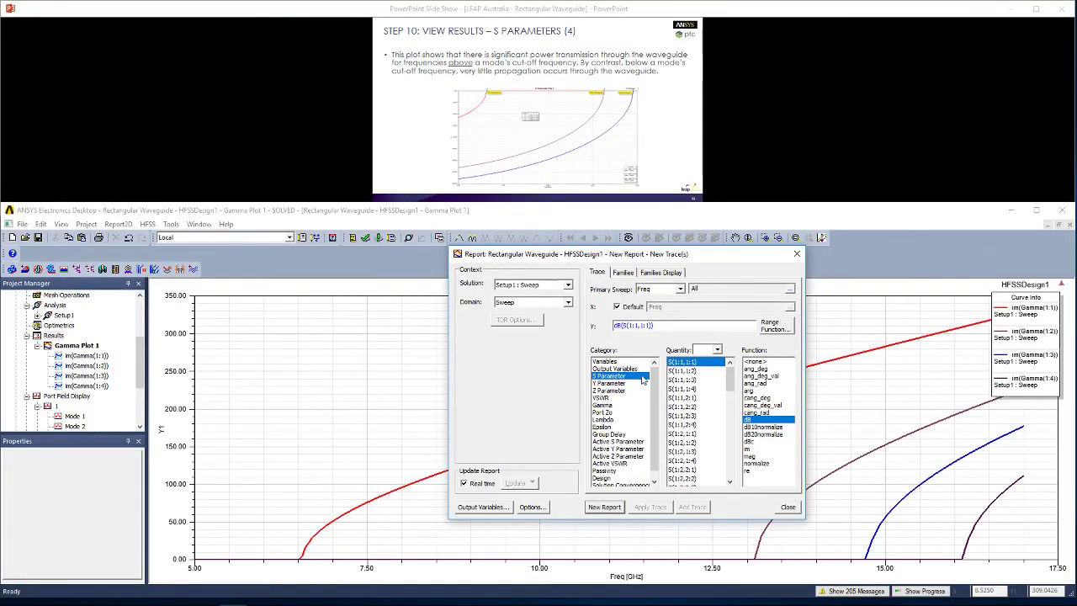
pyautogui.click(690, 399)
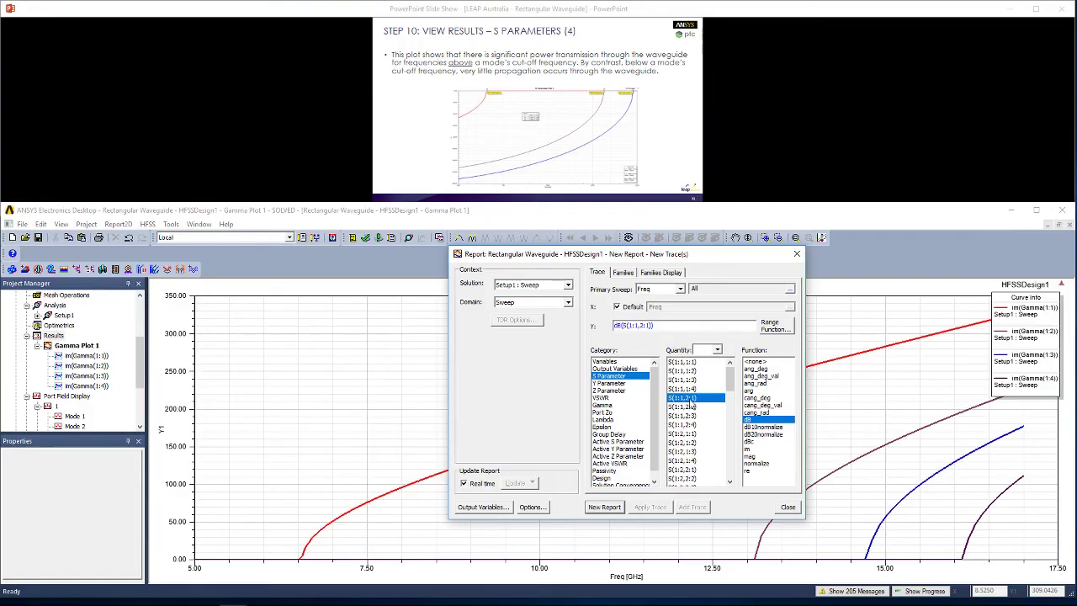
pyautogui.scroll(-2, 727, 390)
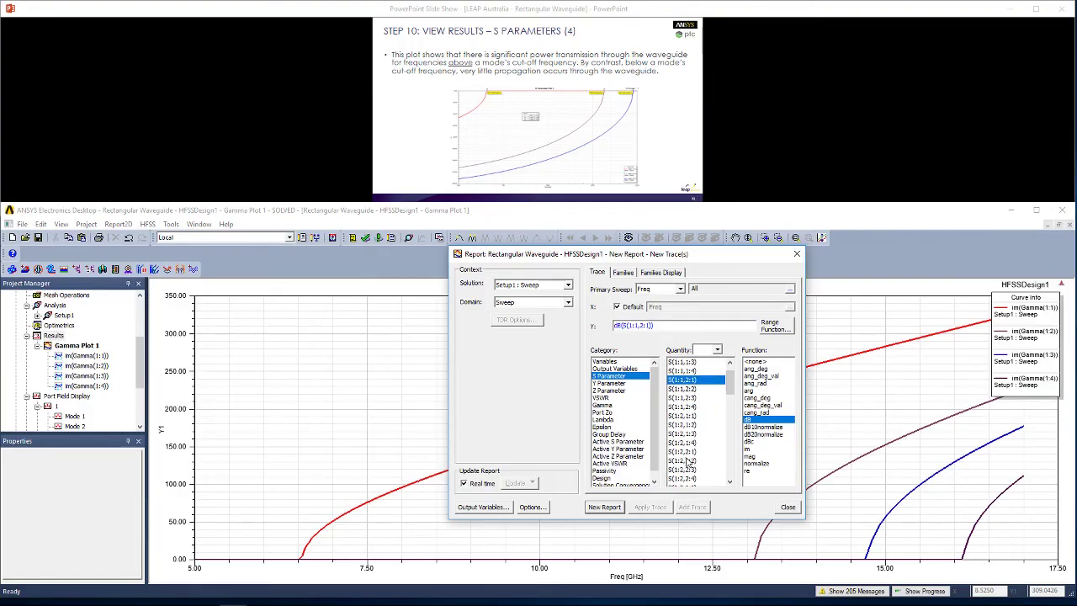
pyautogui.keyDown('ctrl'); pyautogui.click(692, 461); pyautogui.keyUp('ctrl')
pyautogui.scroll(-4, 689, 459)
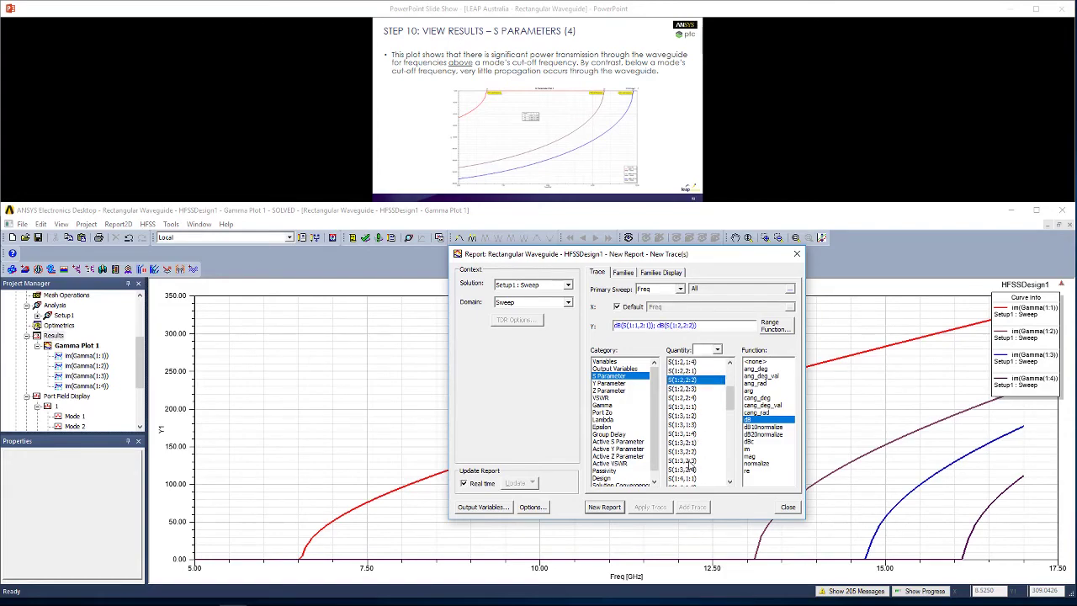
pyautogui.keyDown('ctrl'); pyautogui.click(690, 434); pyautogui.keyUp('ctrl')
pyautogui.scroll(-2, 696, 466)
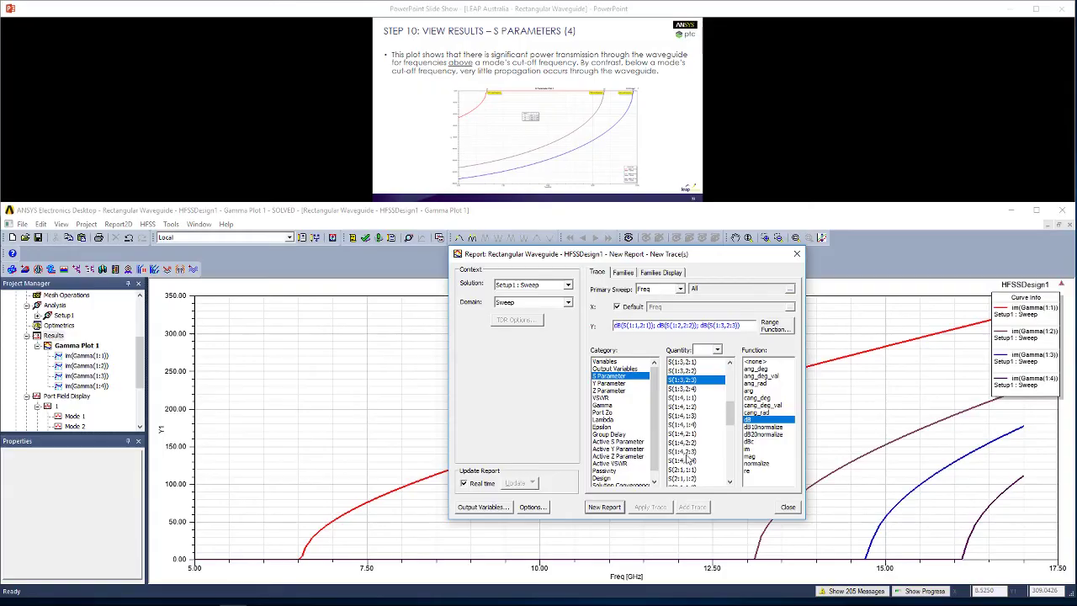
pyautogui.keyDown('ctrl'); pyautogui.click(690, 462); pyautogui.keyUp('ctrl')
pyautogui.click(613, 506)
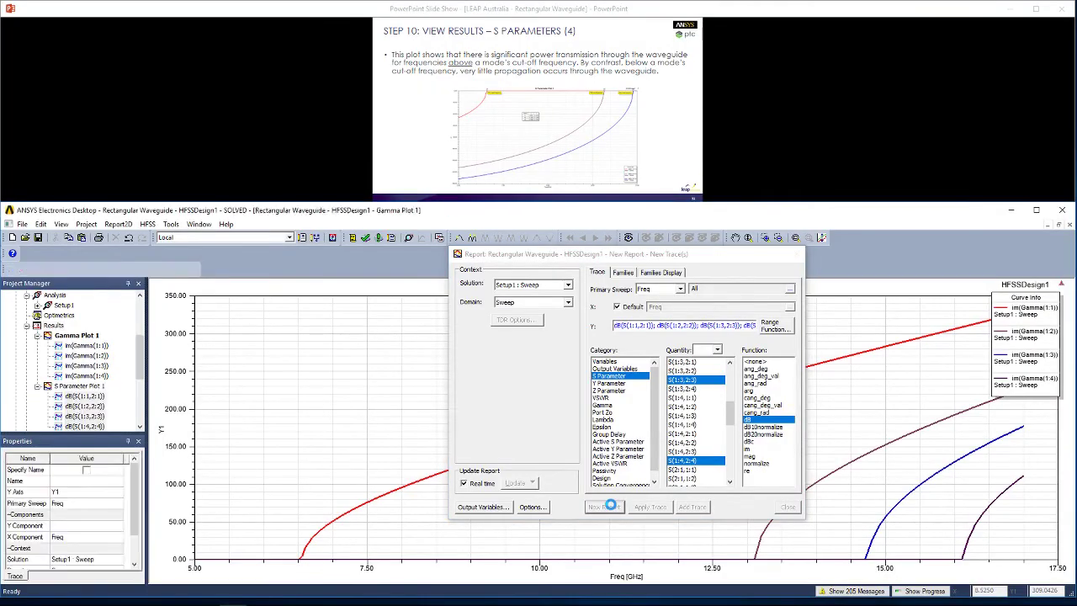
pyautogui.moveTo(718, 254); pyautogui.dragTo(777, 308)
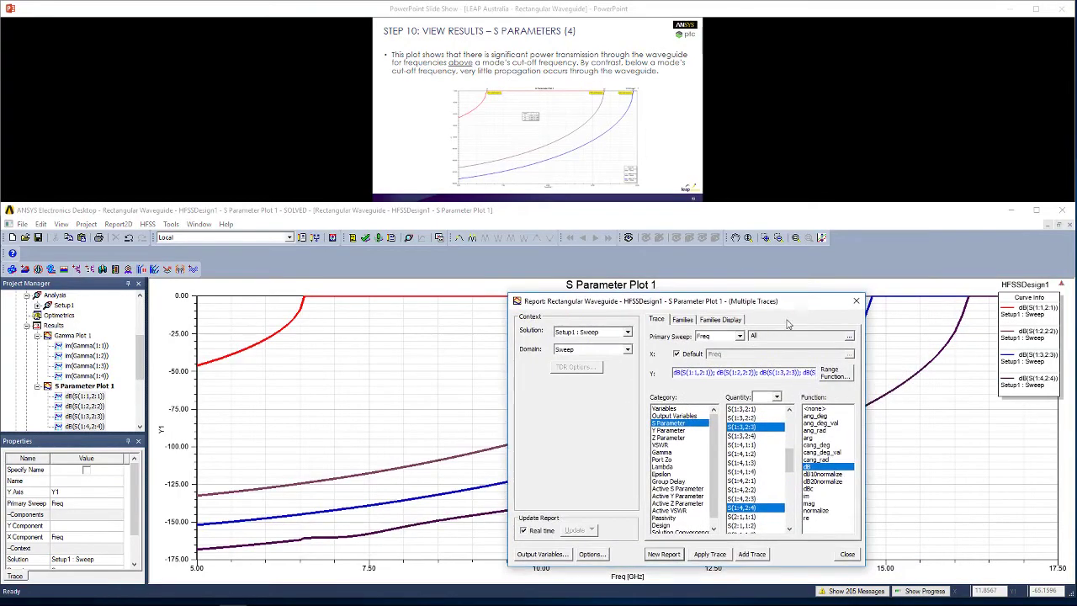
pyautogui.click(848, 554)
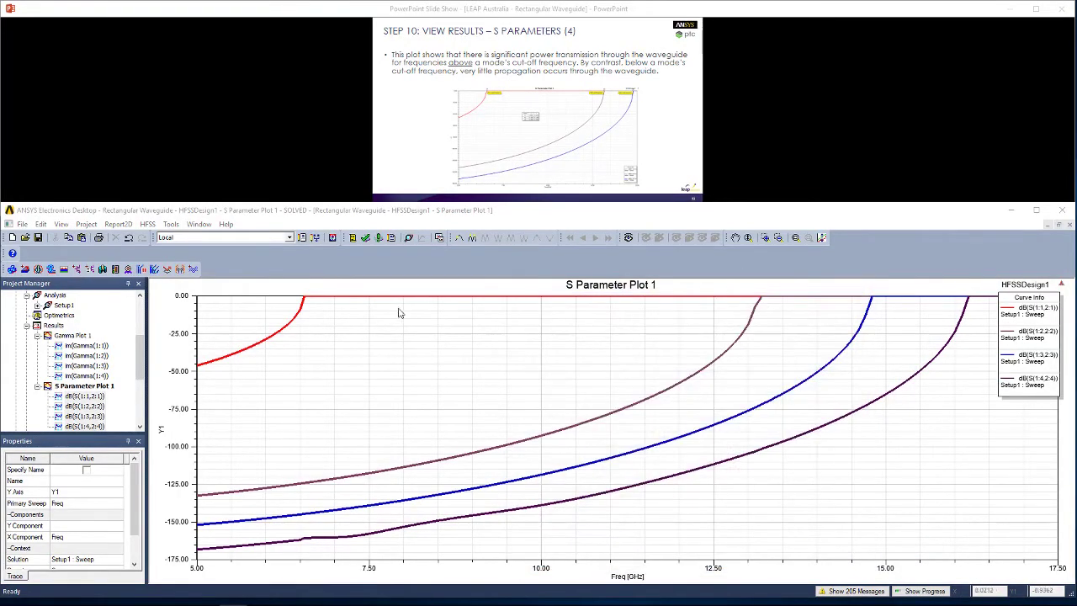
# Step: Add an X marker to the S-parameter plot and move it to about 9.90 GHz
pyautogui.click(391, 340)
pyautogui.rightClick(389, 340)
pyautogui.moveTo(419, 344)
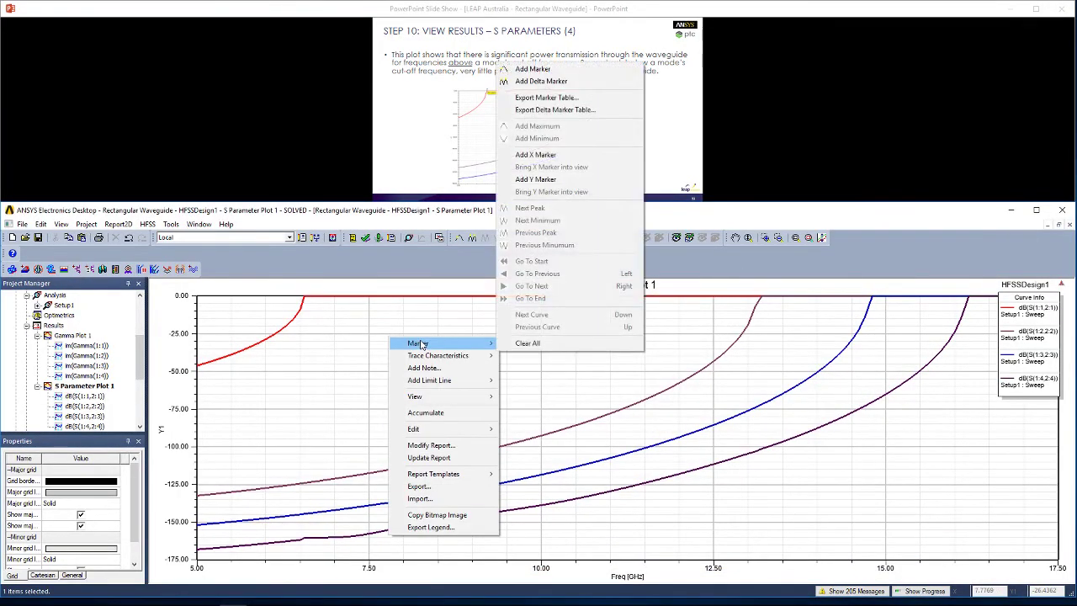
pyautogui.click(535, 155)
pyautogui.moveTo(202, 576)
pyautogui.mouseDown()
pyautogui.moveTo(791, 515)
pyautogui.moveTo(524, 515)
pyautogui.mouseUp()
# Step: Add a marker on the dB(S(1:1,2:1)) curve at its cutoff knee, at about 6.56 GHz
pyautogui.rightClick(304, 324)
pyautogui.moveTo(319, 329)
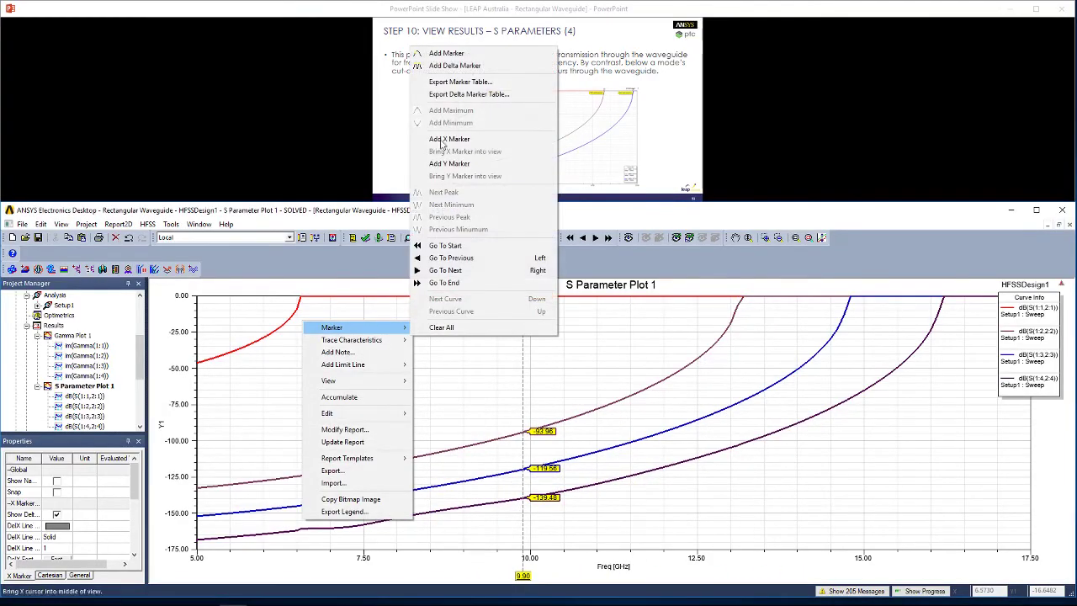
pyautogui.click(438, 57)
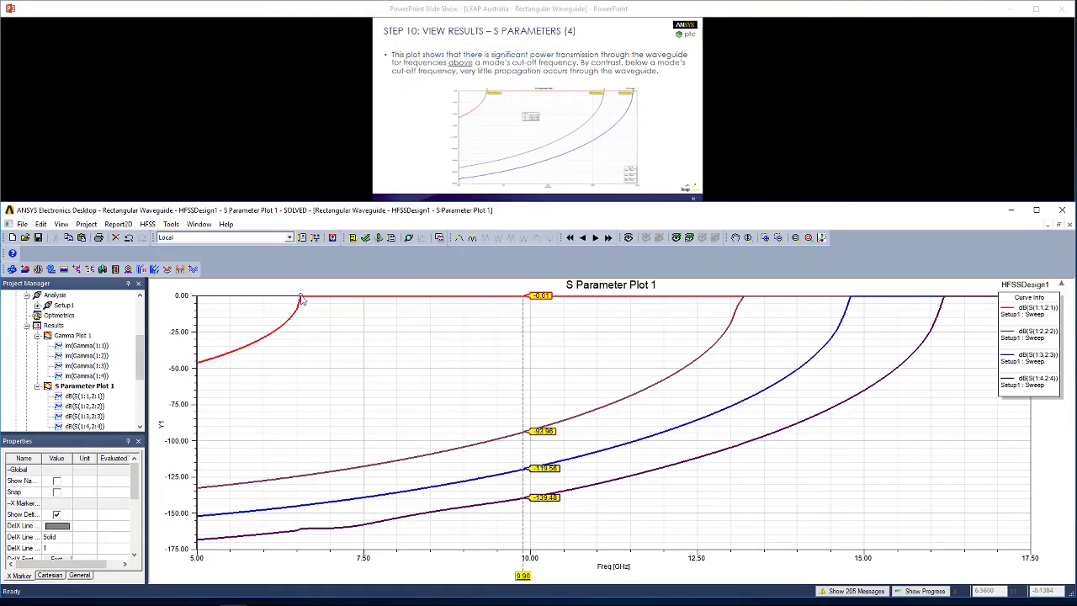
pyautogui.click(301, 299)
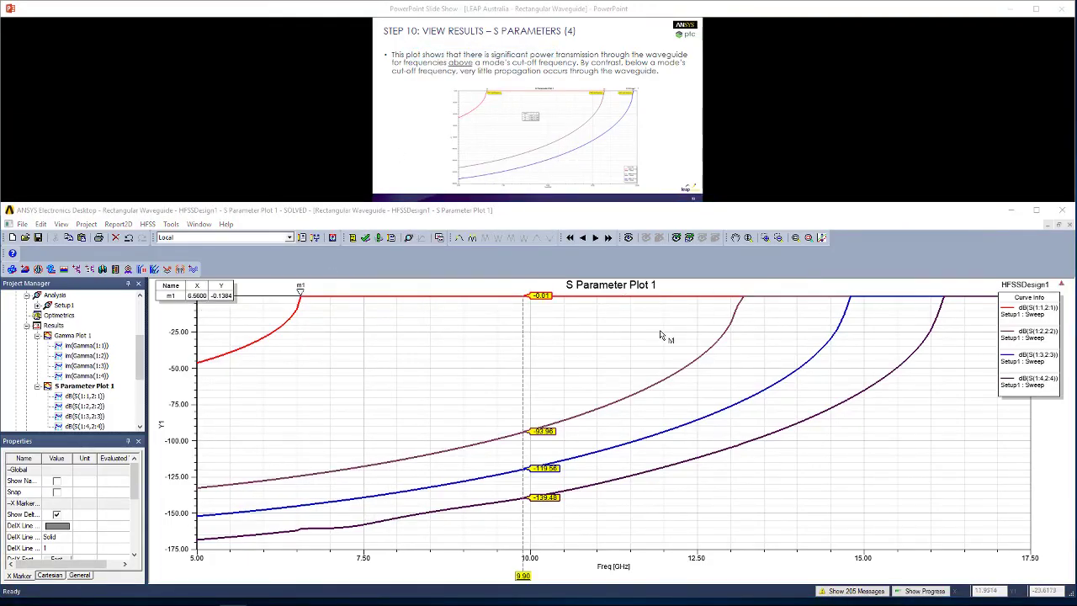
# Step: Add a note reading "TE10 cutoff frequency" to the plot and place it beside the marker at the first mode's cutoff
pyautogui.rightClick(431, 374)
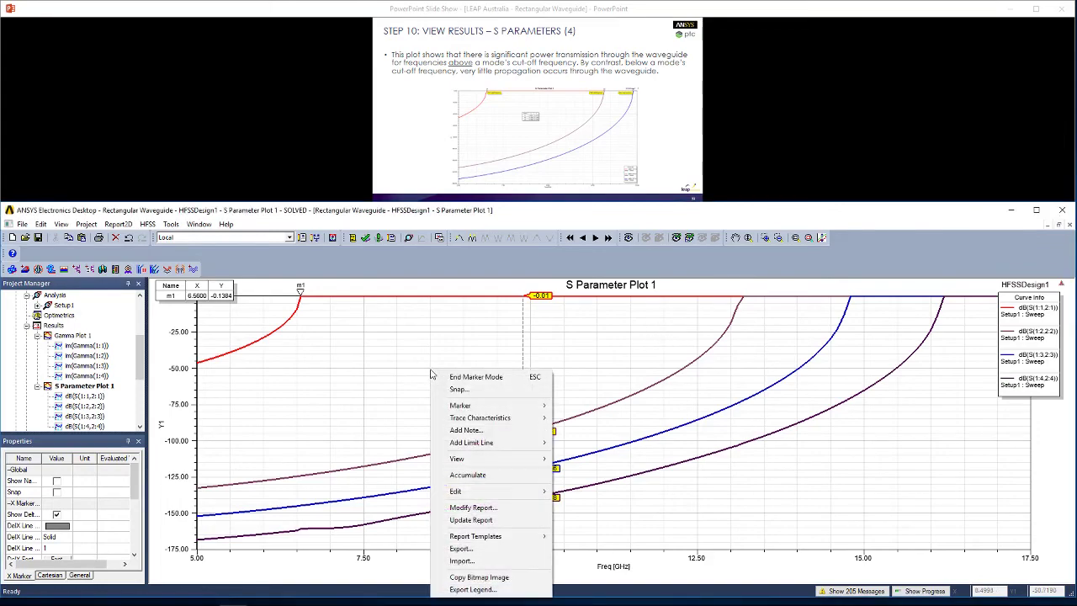
pyautogui.click(465, 430)
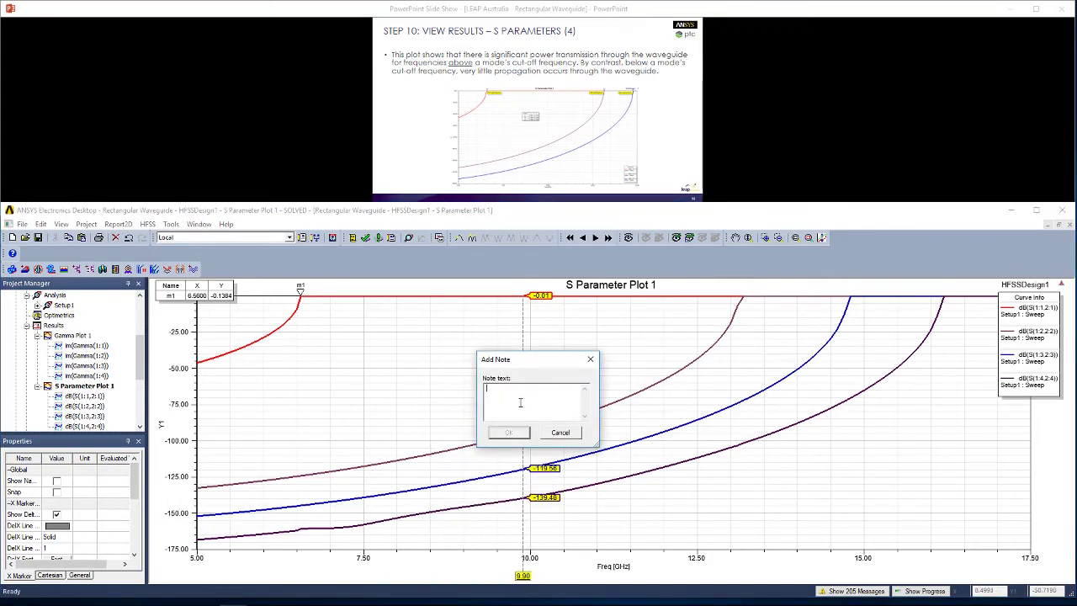
pyautogui.write('TE10 cutoff frequency')
pyautogui.click(509, 433)
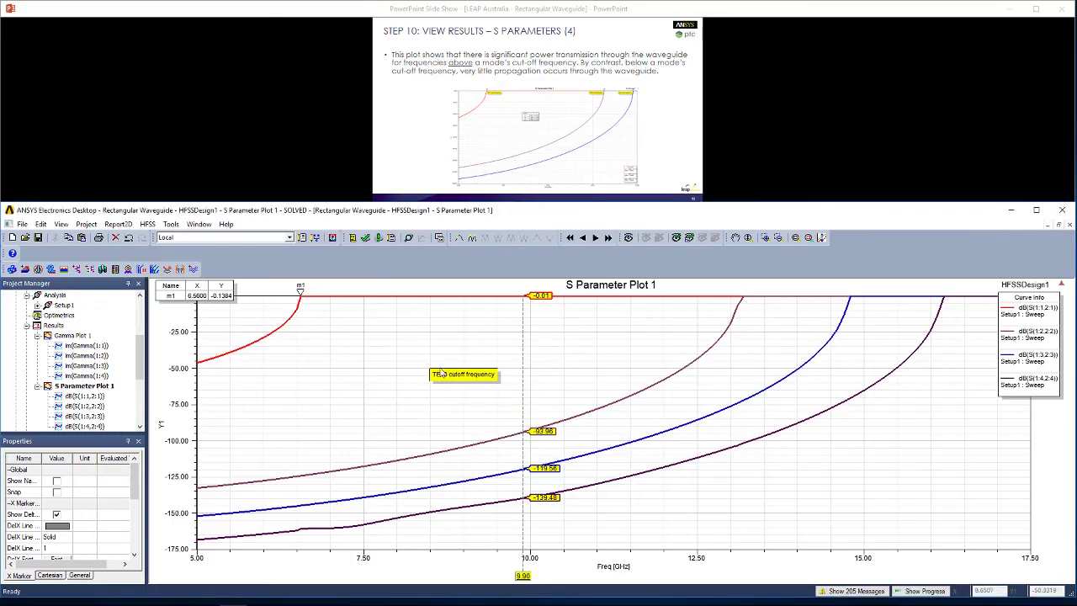
pyautogui.moveTo(454, 377)
pyautogui.mouseDown()
pyautogui.moveTo(365, 317)
pyautogui.moveTo(330, 307)
pyautogui.mouseUp()
# Step: Advance the PowerPoint slides to Step 11 Solution Data and move the HFSS marker table into the open area of the plot
pyautogui.click(696, 142)
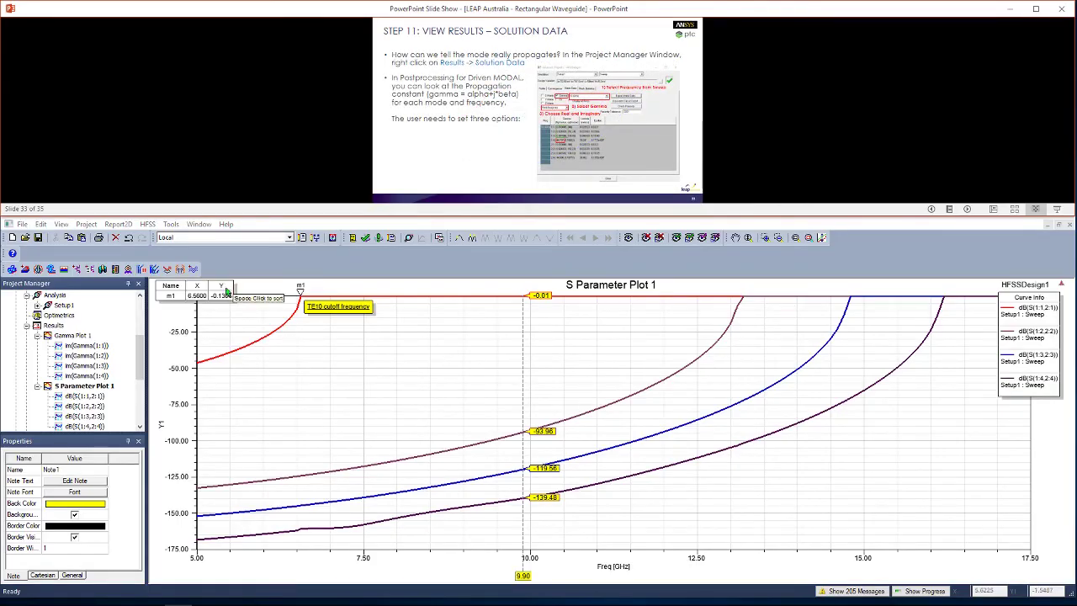
pyautogui.moveTo(224, 289)
pyautogui.mouseDown()
pyautogui.moveTo(440, 345)
pyautogui.moveTo(493, 337)
pyautogui.mouseUp()
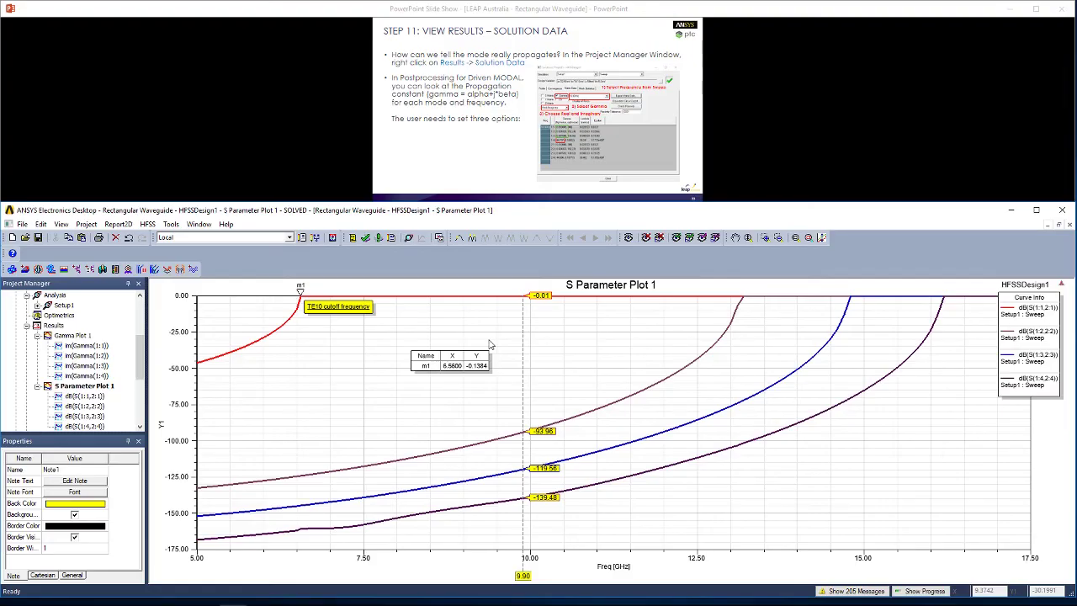
# Step: Open the solution data for the results, review the convergence and mesh statistics, and return to the matrix data
pyautogui.rightClick(49, 325)
pyautogui.click(124, 537)
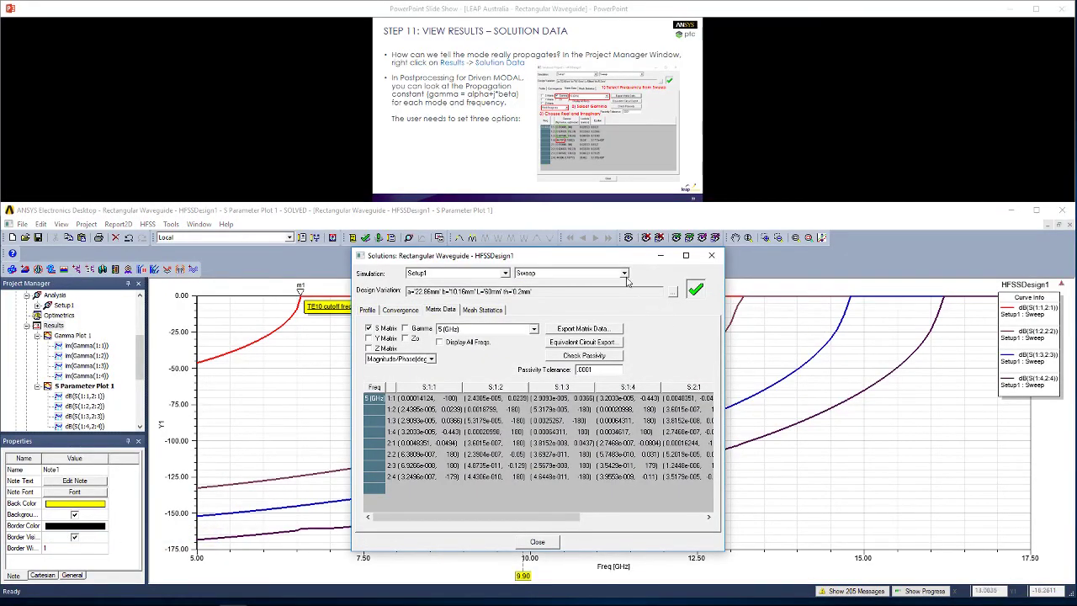
pyautogui.moveTo(610, 258); pyautogui.dragTo(629, 249)
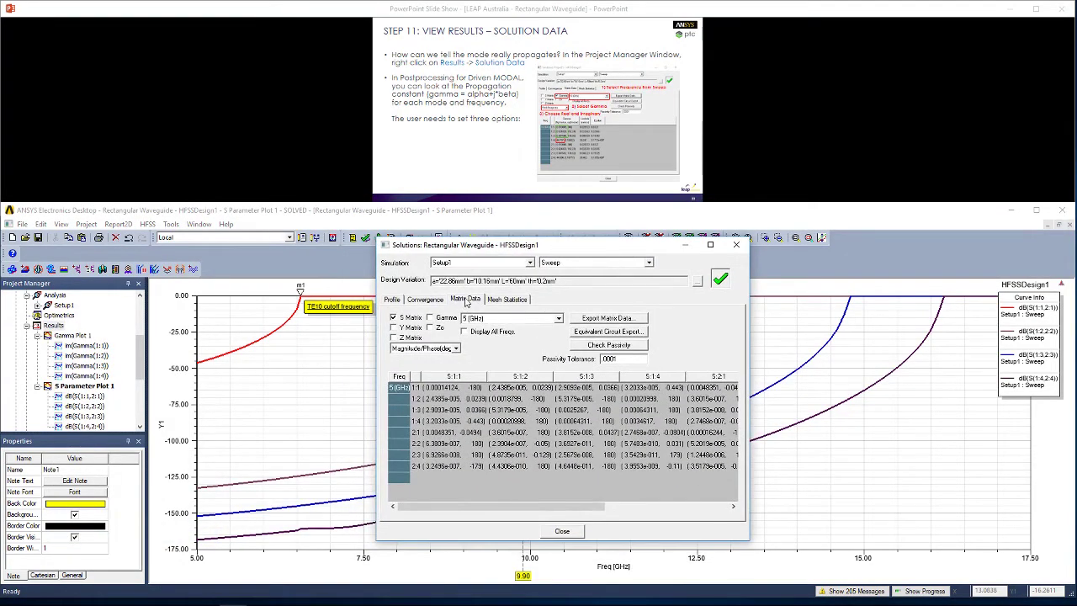
pyautogui.click(433, 300)
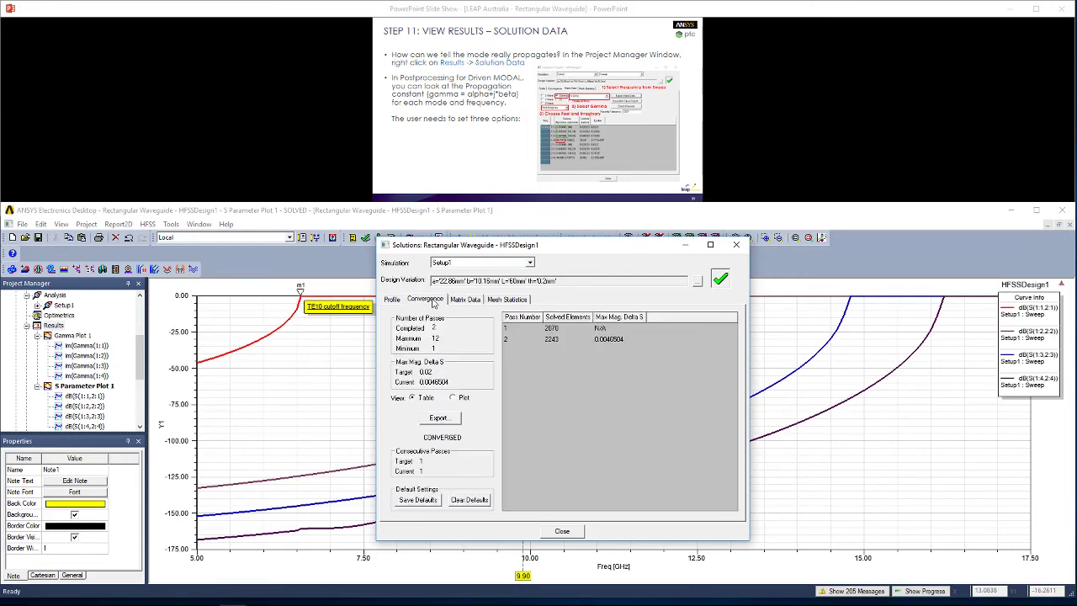
pyautogui.click(506, 300)
pyautogui.click(463, 301)
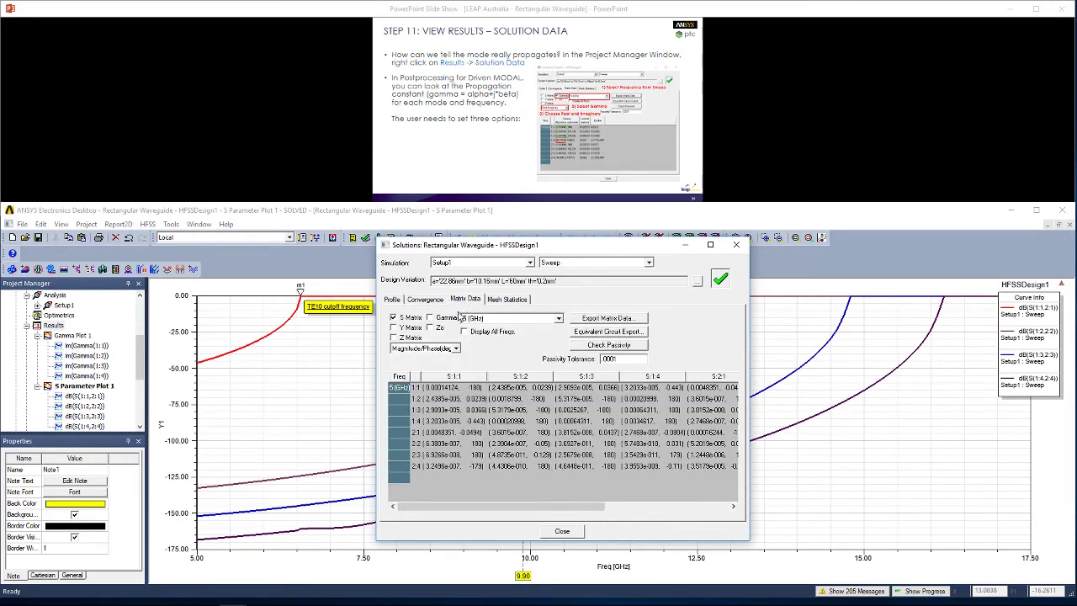
# Step: Set the matrix data to 16 GHz, show Gamma instead of the S matrix, and use Real/Imaginary format
pyautogui.click(475, 319)
pyautogui.moveTo(561, 343); pyautogui.dragTo(557, 398)
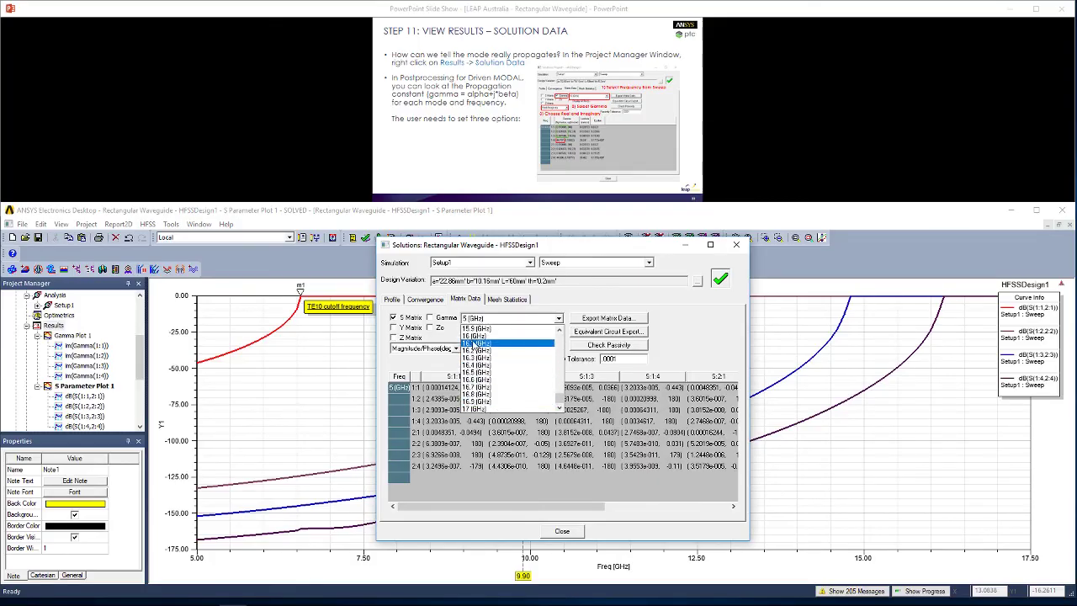
pyautogui.click(473, 336)
pyautogui.click(430, 318)
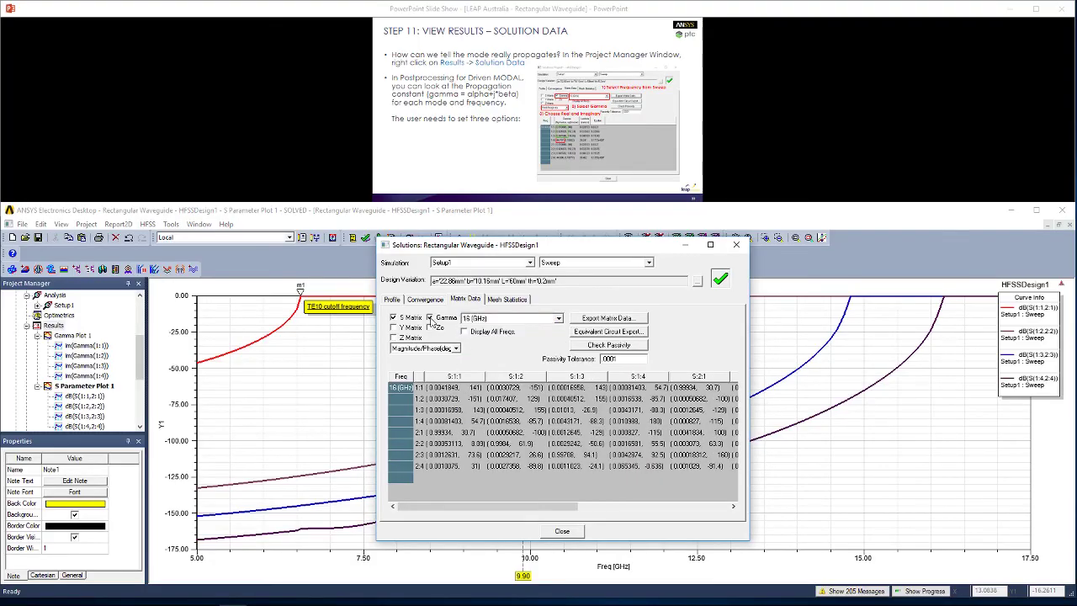
pyautogui.click(394, 318)
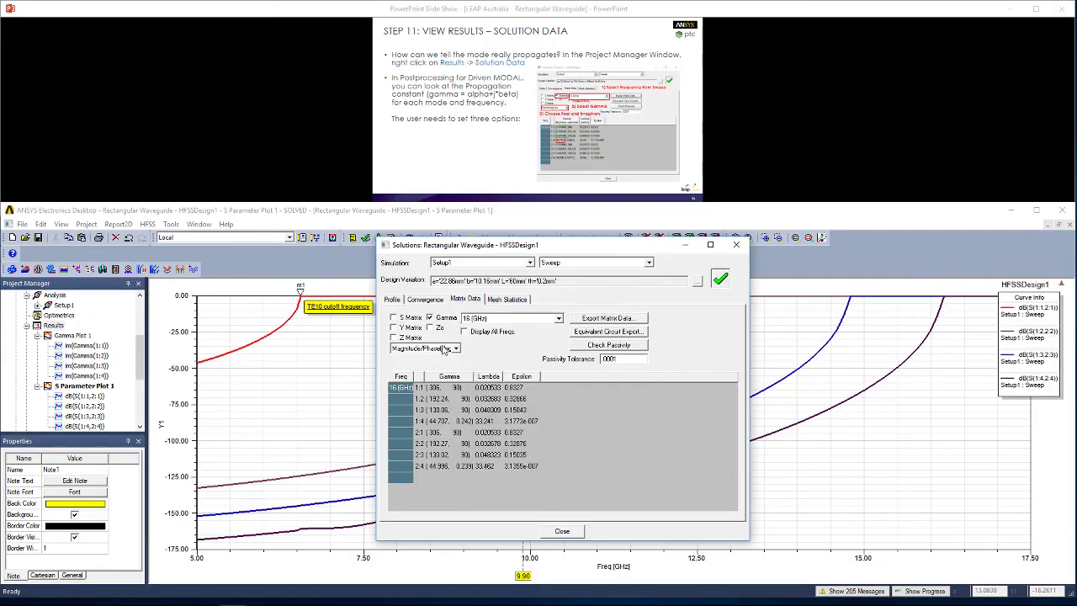
pyautogui.click(446, 349)
pyautogui.click(445, 372)
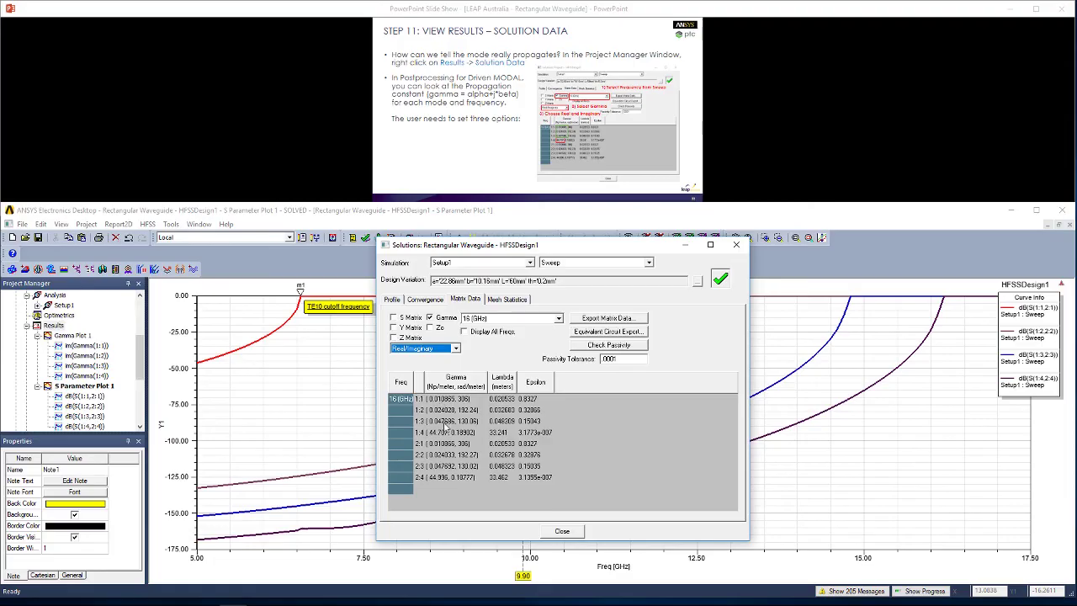
# Step: Switch to the PowerPoint slide show and advance past the second Solution Data slide to the closing contact slide
pyautogui.click(575, 214)
pyautogui.press('Right')
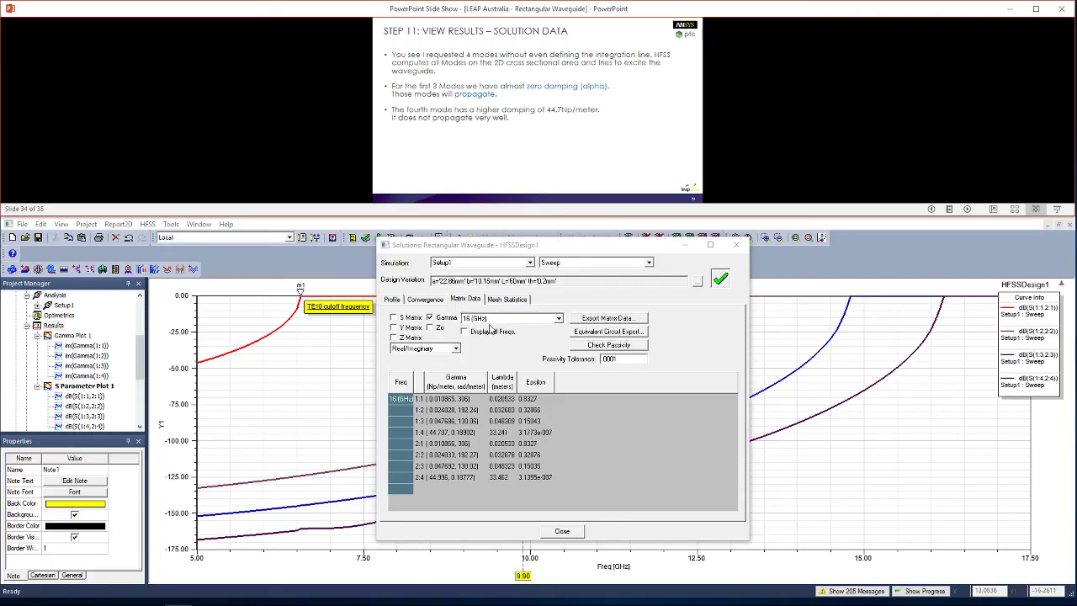
pyautogui.click(697, 86)
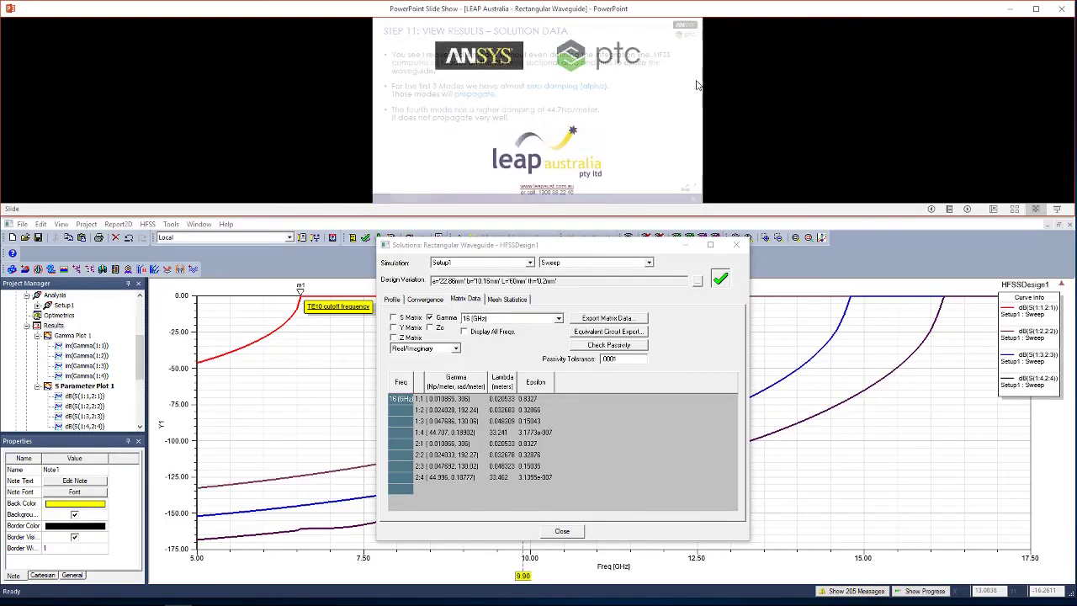